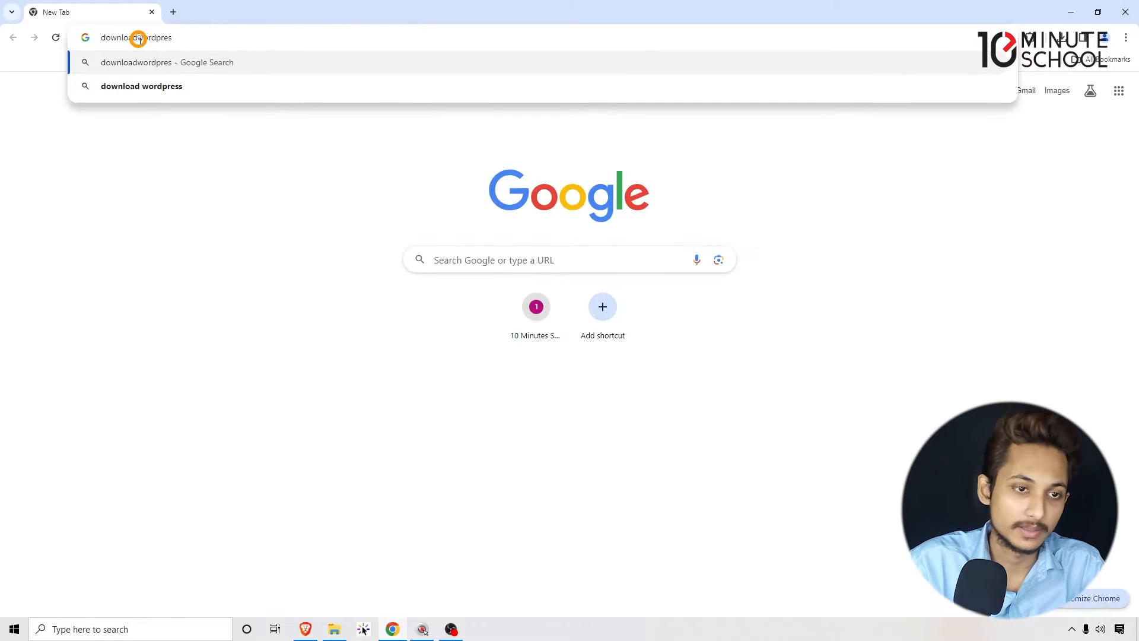
# - Search the web for "download wordpress"
pyautogui.write('dpress')
pyautogui.click(138, 37)
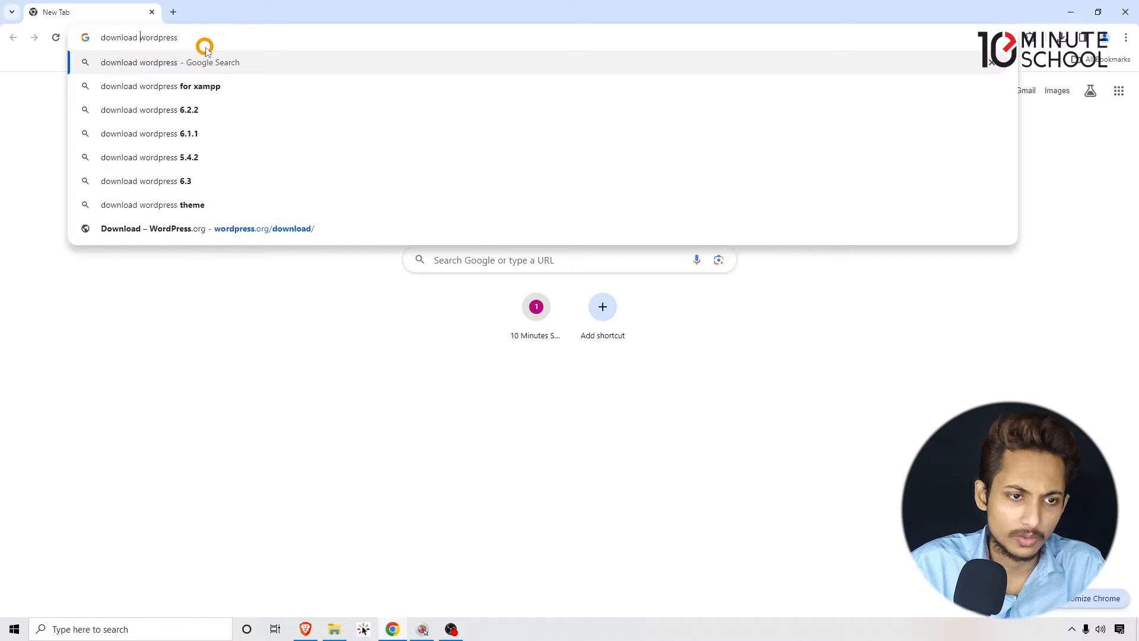
pyautogui.press('Return')
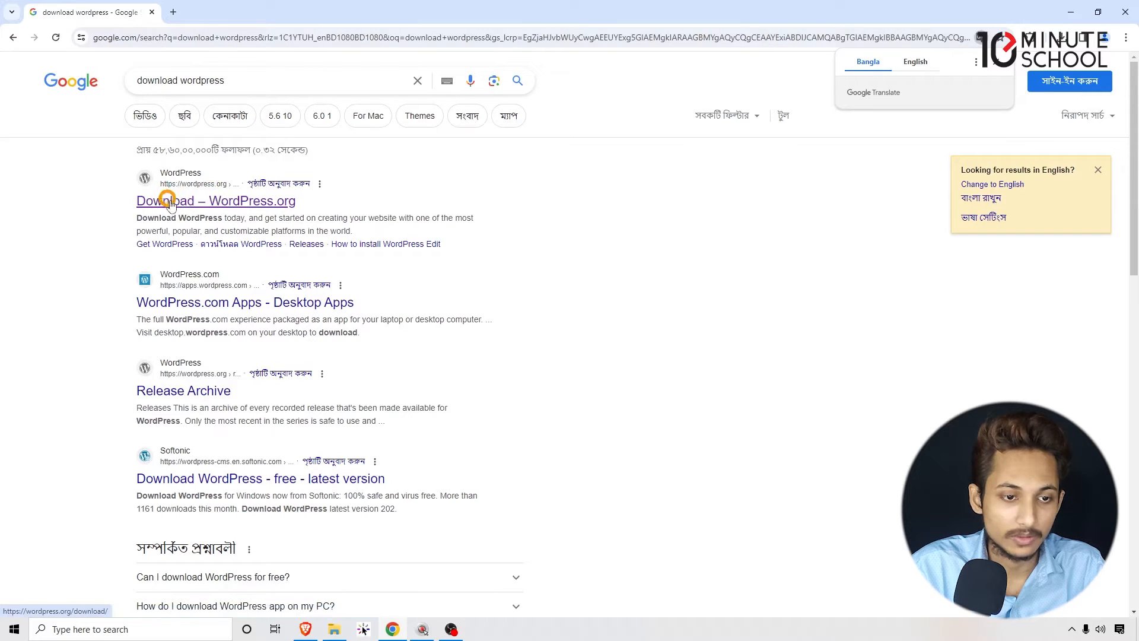
# - Open the WordPress.org download result in a new browser tab and view that page
pyautogui.rightClick(231, 198)
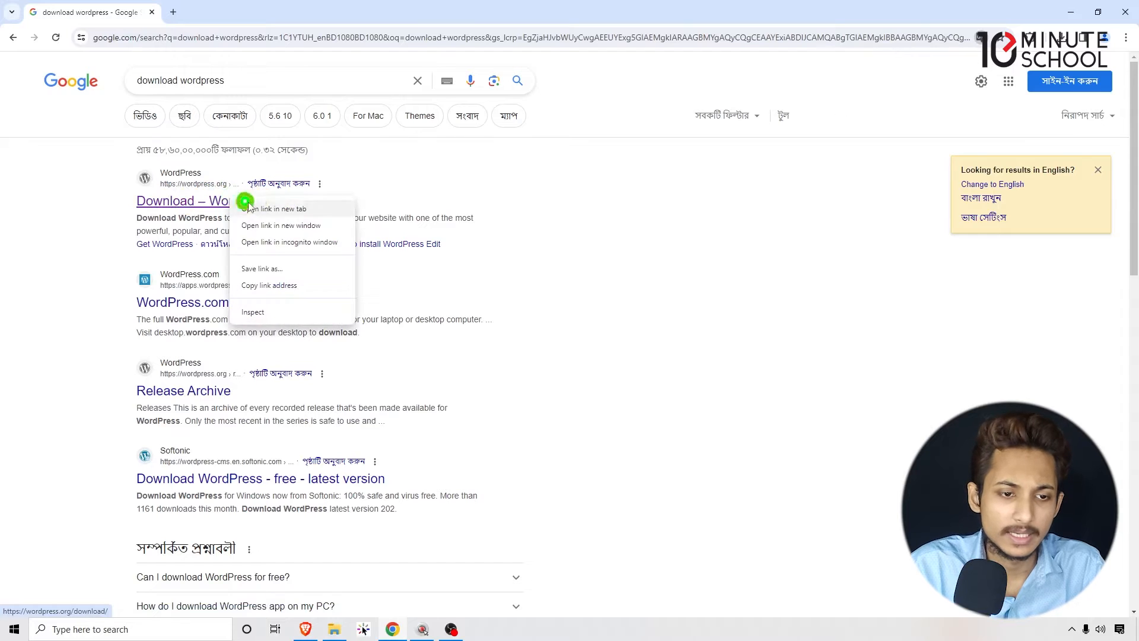
pyautogui.click(303, 208)
pyautogui.click(244, 4)
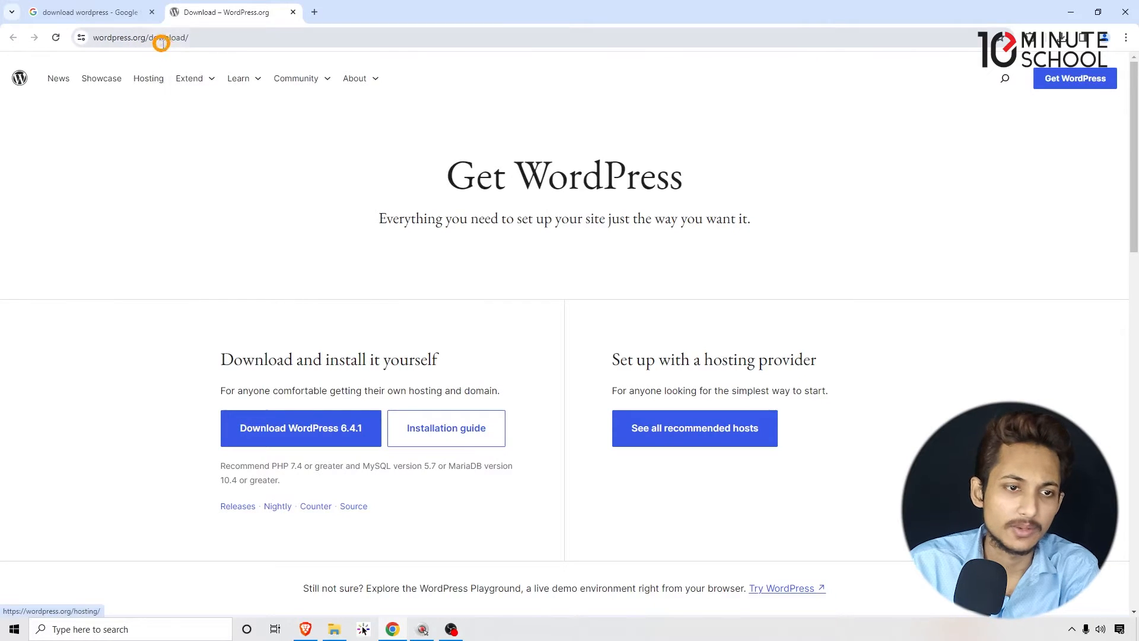
pyautogui.moveTo(199, 38); pyautogui.dragTo(5, 47)
pyautogui.click(148, 108)
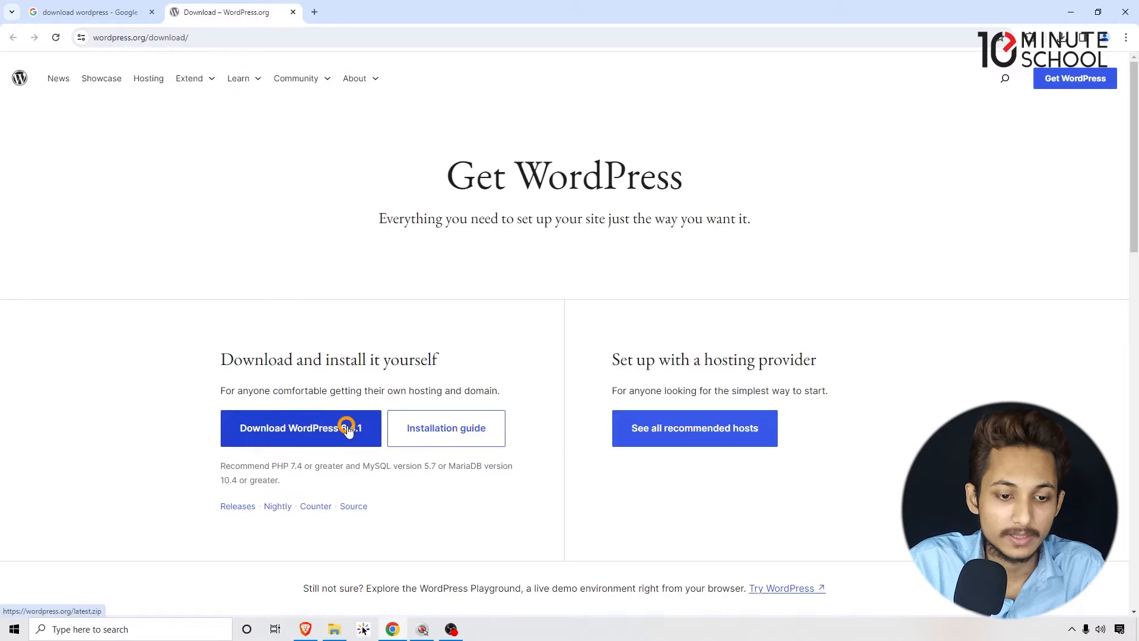
# - Start downloading WordPress 6.4.1 and cancel that download in the recent download history
pyautogui.click(320, 441)
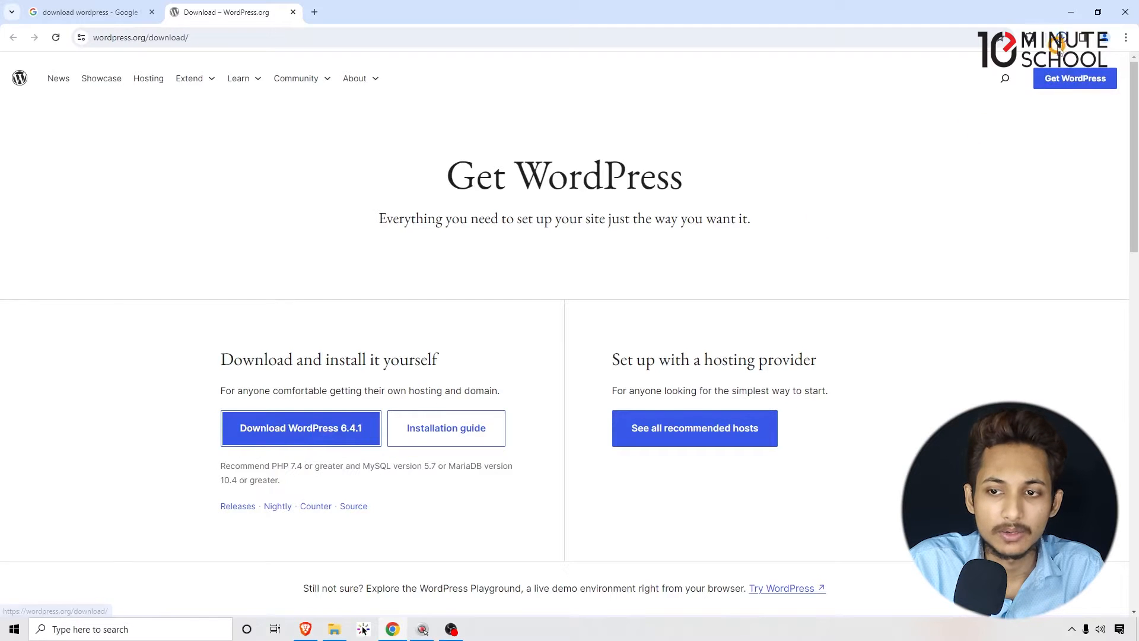
pyautogui.click(1029, 90)
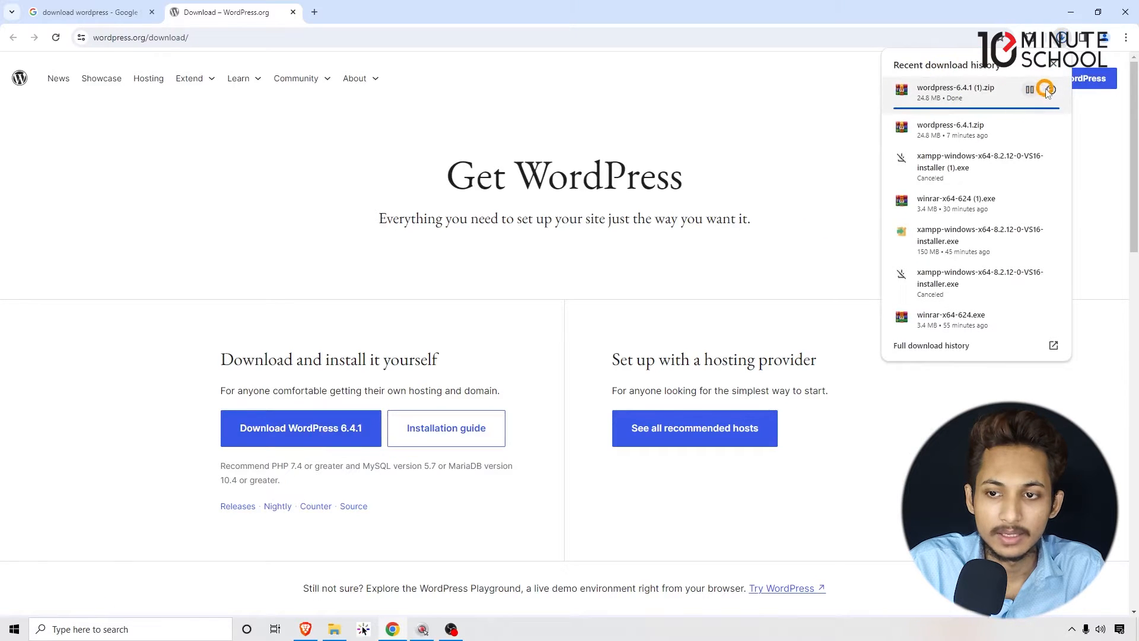
pyautogui.click(1051, 89)
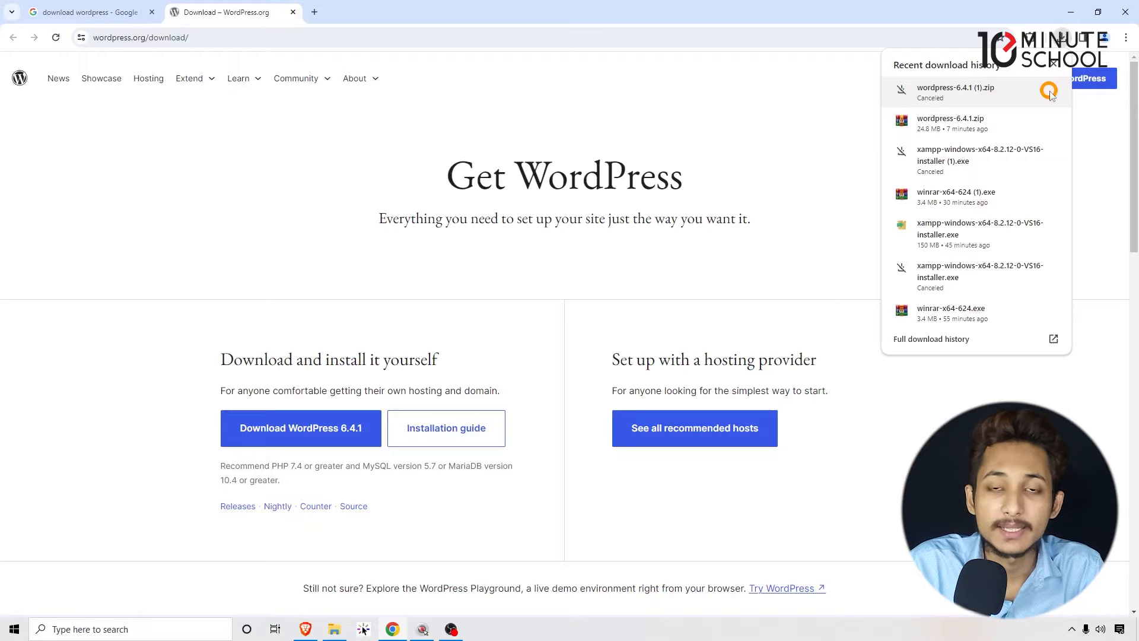
pyautogui.click(703, 129)
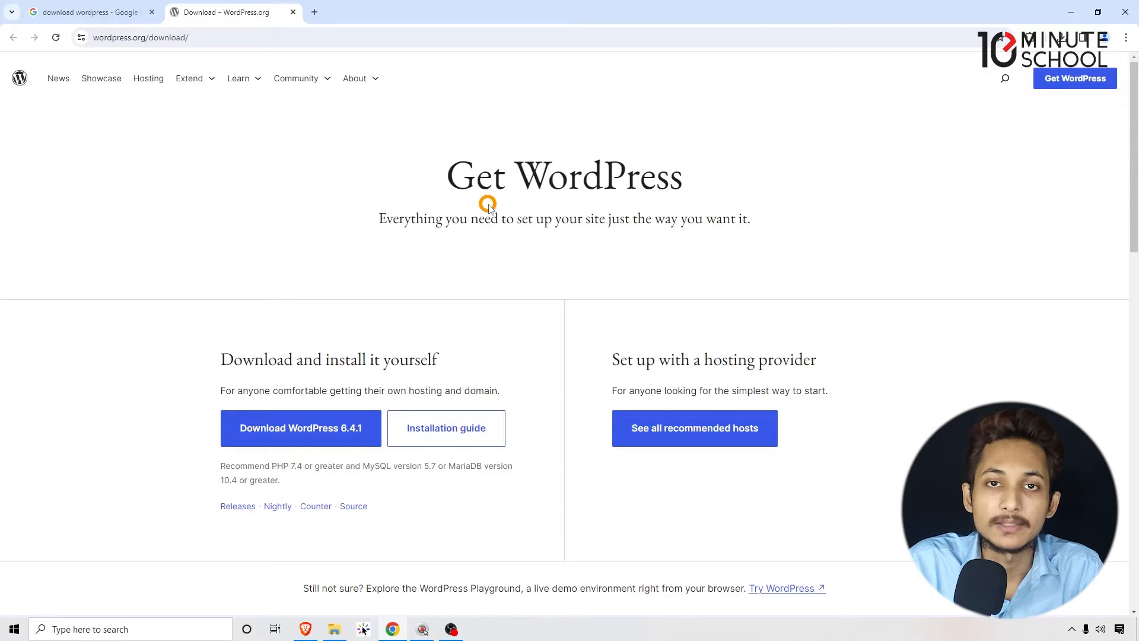
# - Switch to File Explorer and open the Downloads folder
pyautogui.moveTo(333, 633)
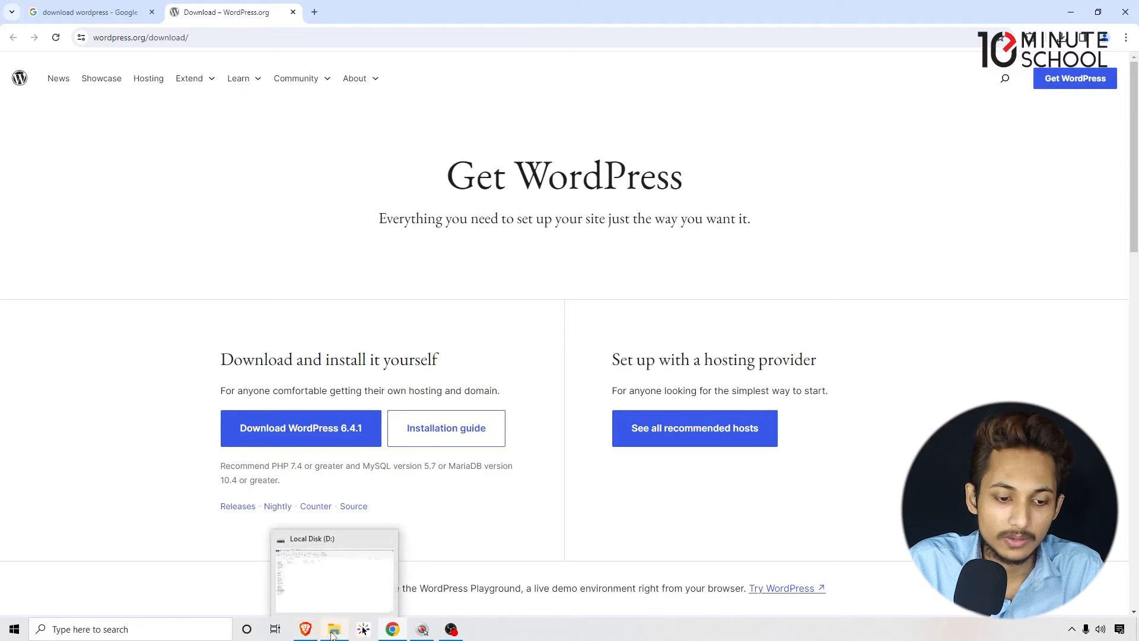
pyautogui.click(333, 634)
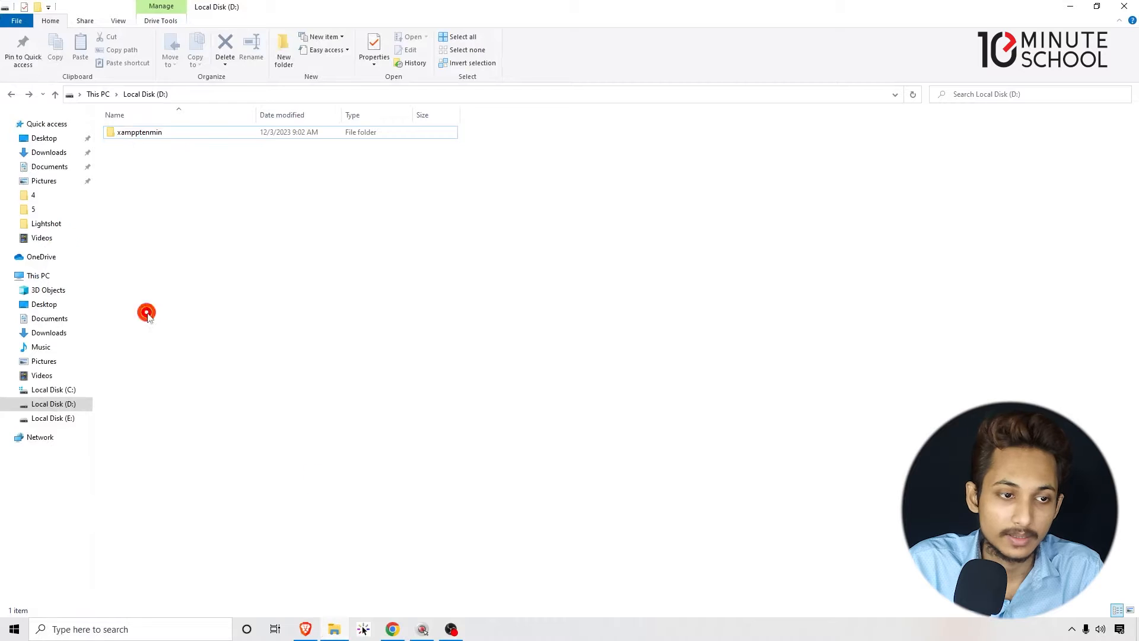
pyautogui.click(9, 95)
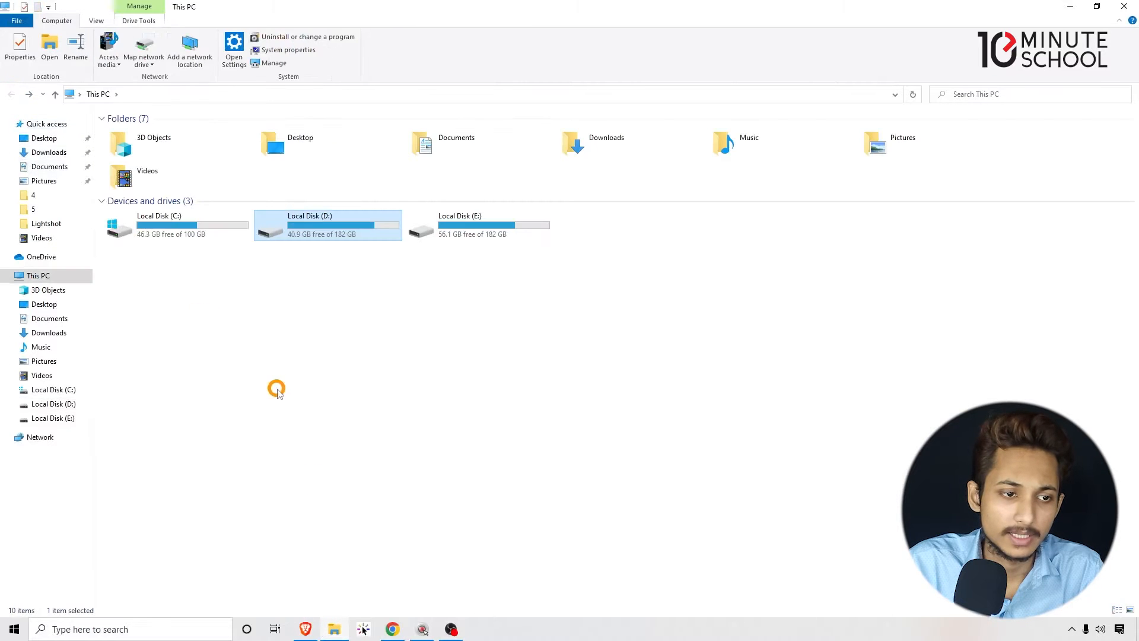
pyautogui.click(45, 153)
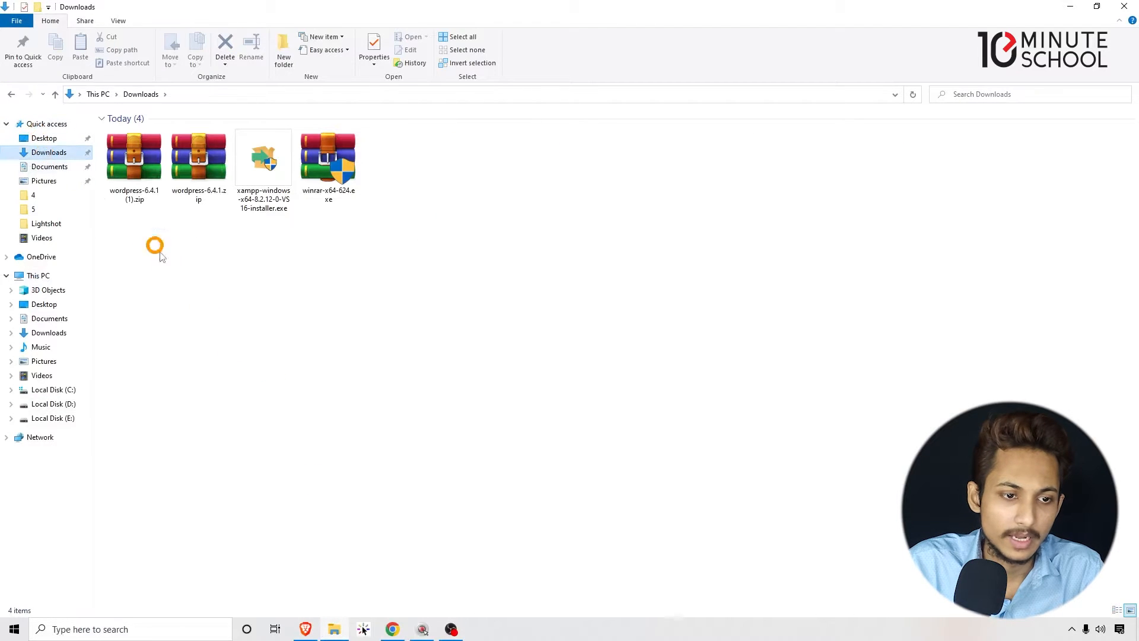
# - Try to delete the duplicate archive wordpress-6.4.1 (1).zip from the Downloads folder
pyautogui.moveTo(168, 278); pyautogui.dragTo(142, 205)
pyautogui.moveTo(131, 301); pyautogui.dragTo(137, 188)
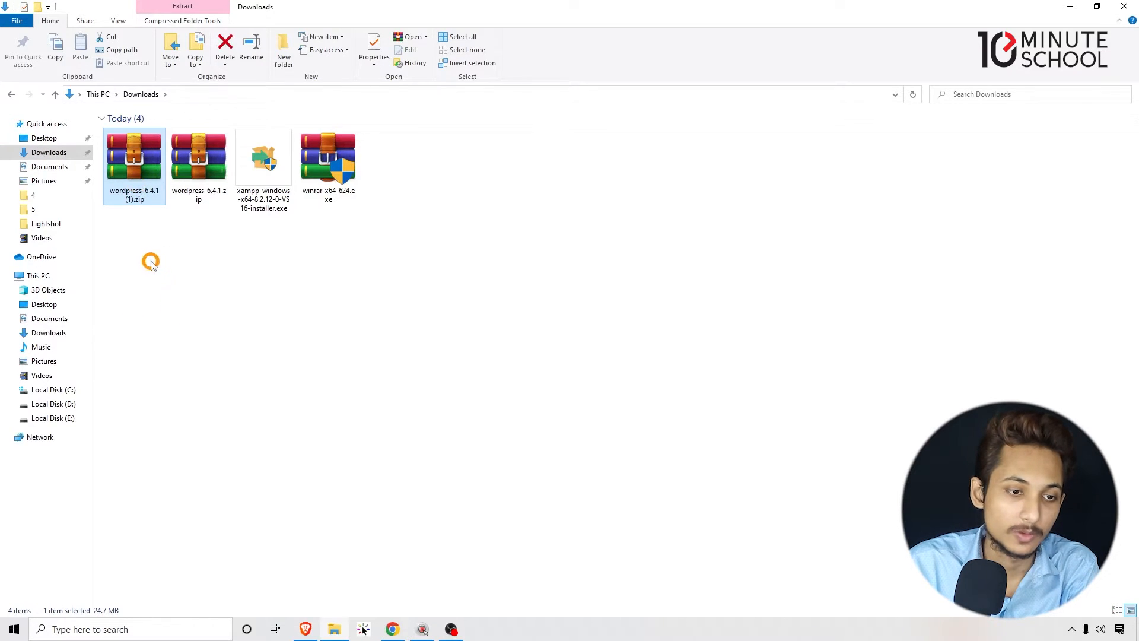
pyautogui.press('Delete')
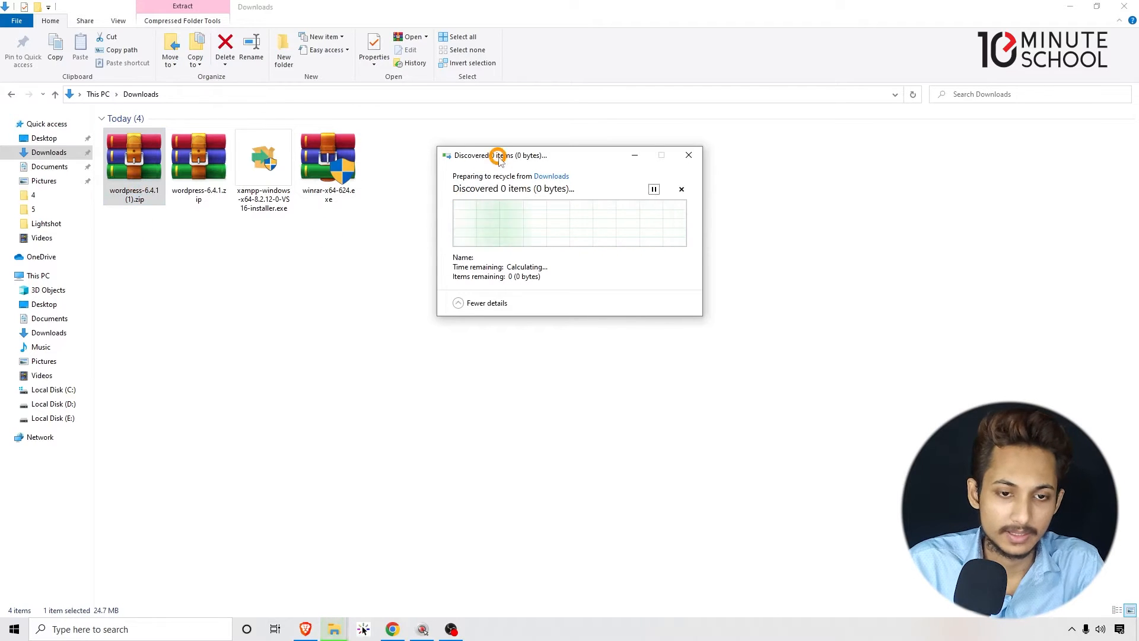
pyautogui.moveTo(197, 241)
pyautogui.mouseDown()
pyautogui.moveTo(215, 201)
pyautogui.moveTo(215, 238)
pyautogui.mouseUp()
pyautogui.click(196, 304)
pyautogui.moveTo(344, 626)
pyautogui.click(375, 562)
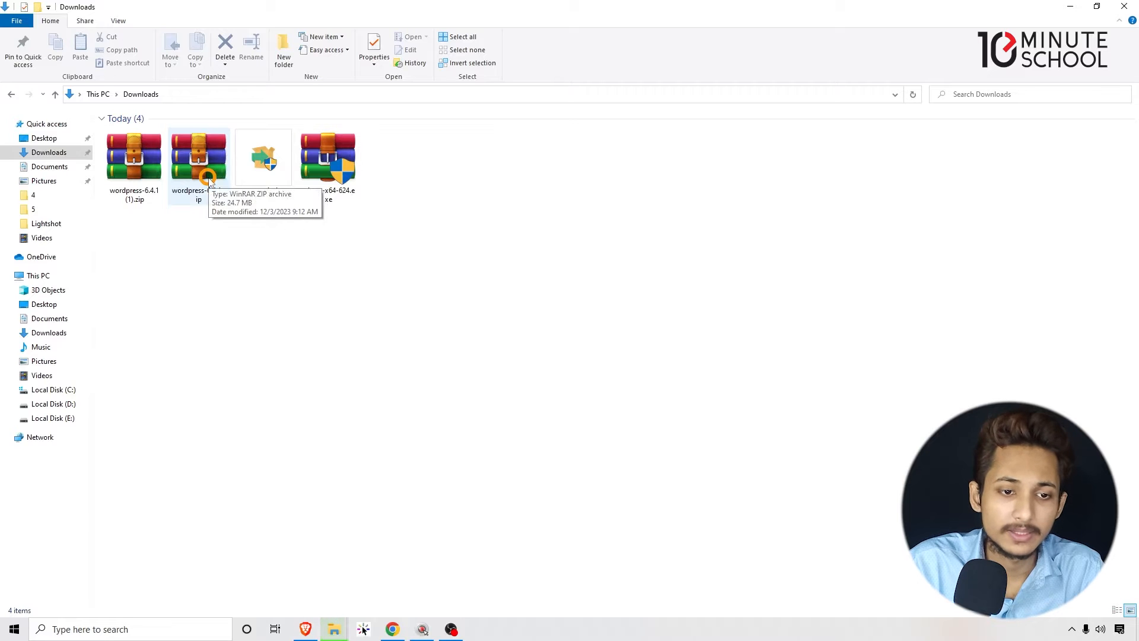
pyautogui.moveTo(409, 227); pyautogui.dragTo(344, 300)
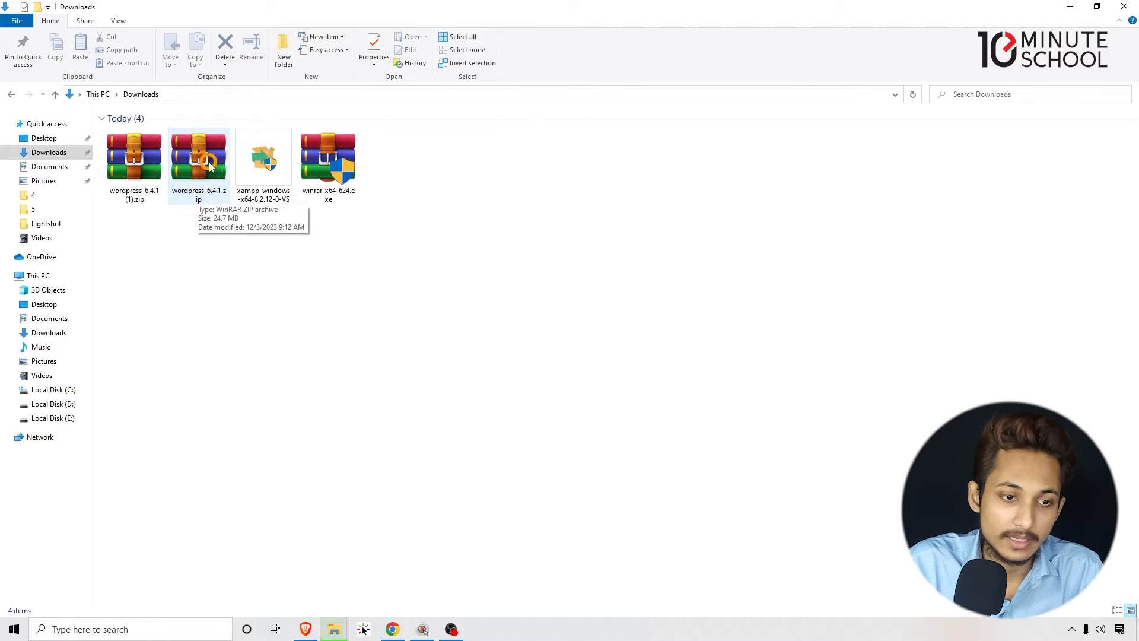
# - Copy the wordpress-6.4.1.zip archive from the Downloads folder
pyautogui.rightClick(217, 196)
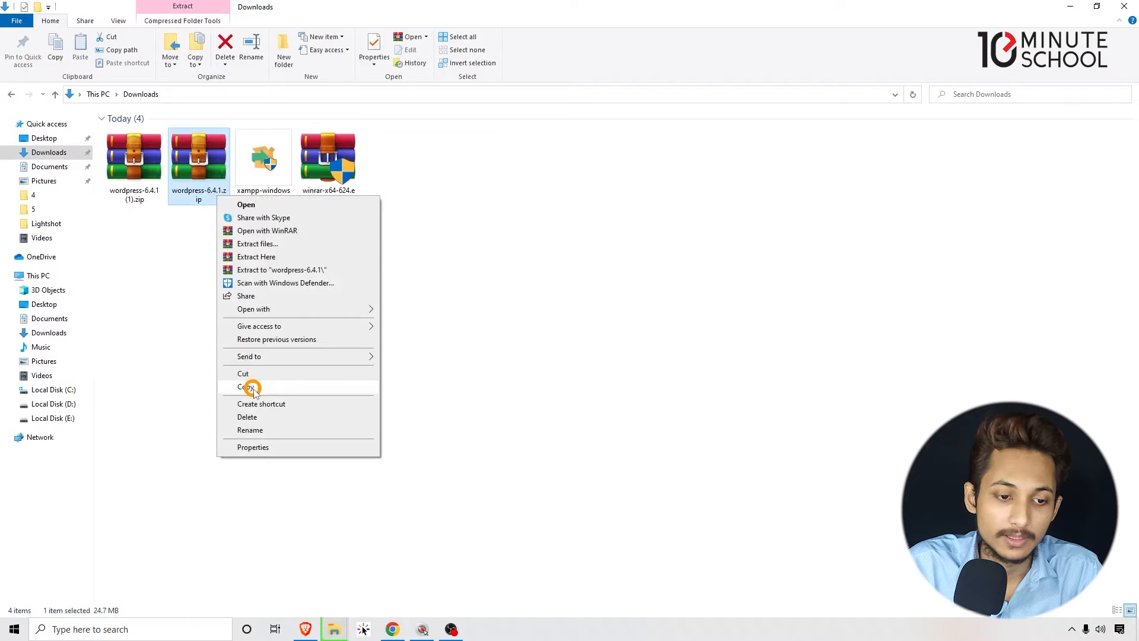
pyautogui.click(246, 387)
pyautogui.click(249, 386)
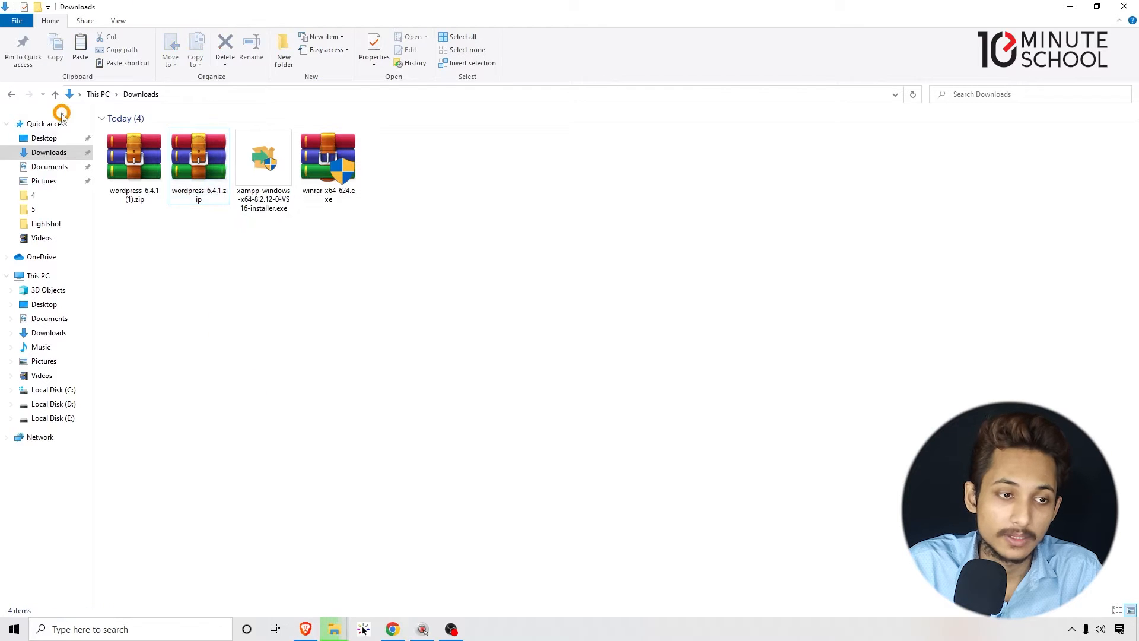
# - Open the htdocs folder inside xampptenmin on Local Disk (D:)
pyautogui.click(12, 95)
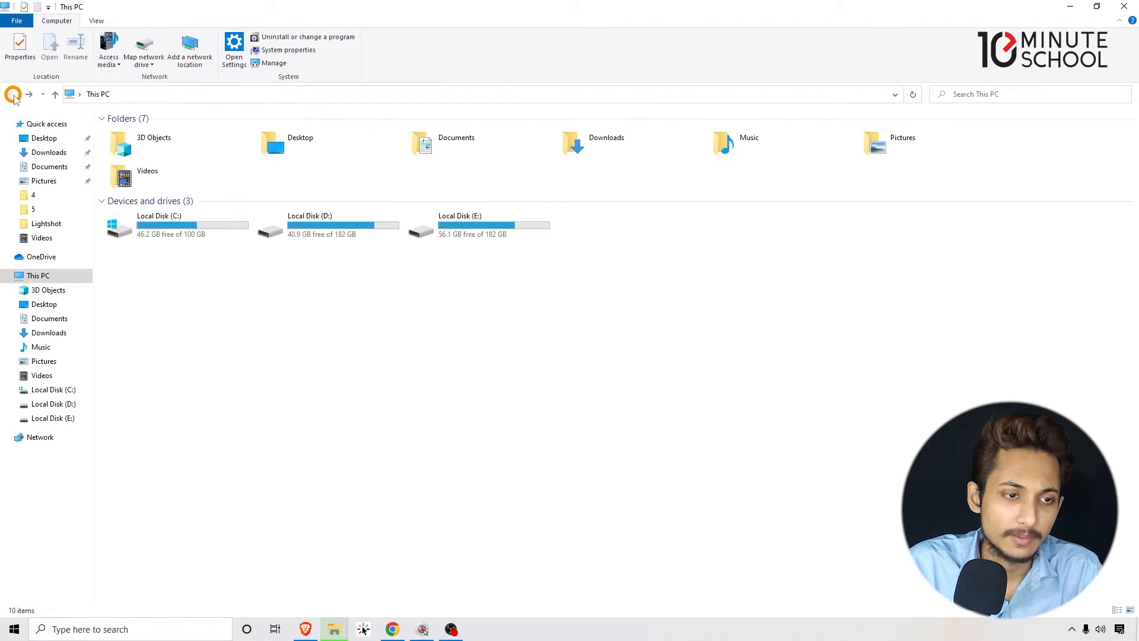
pyautogui.click(330, 233)
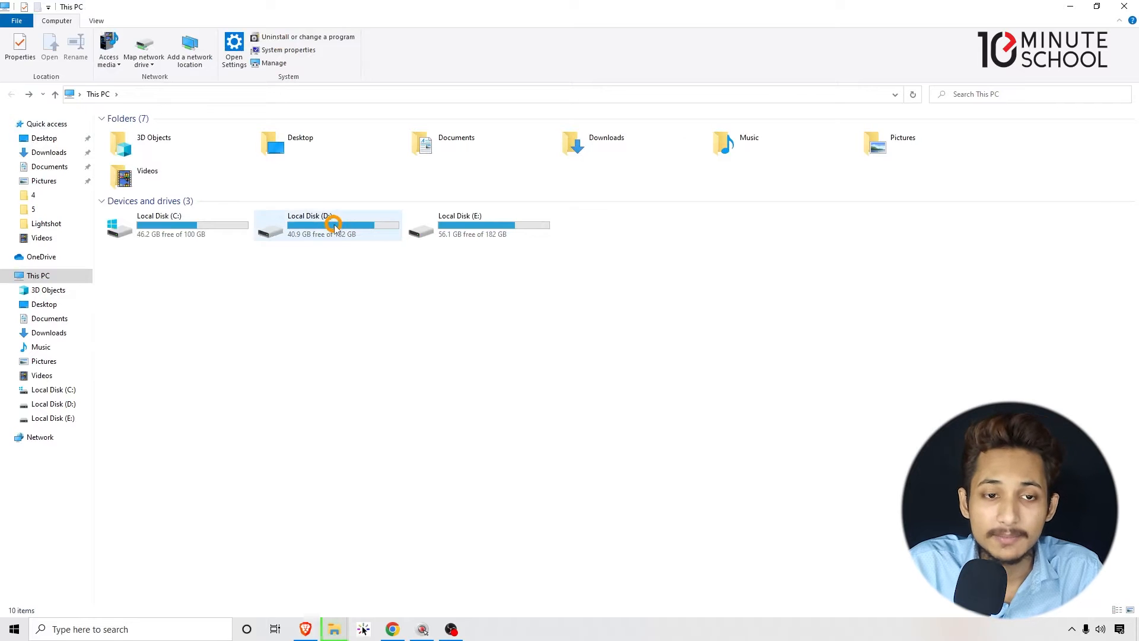
pyautogui.doubleClick(332, 226)
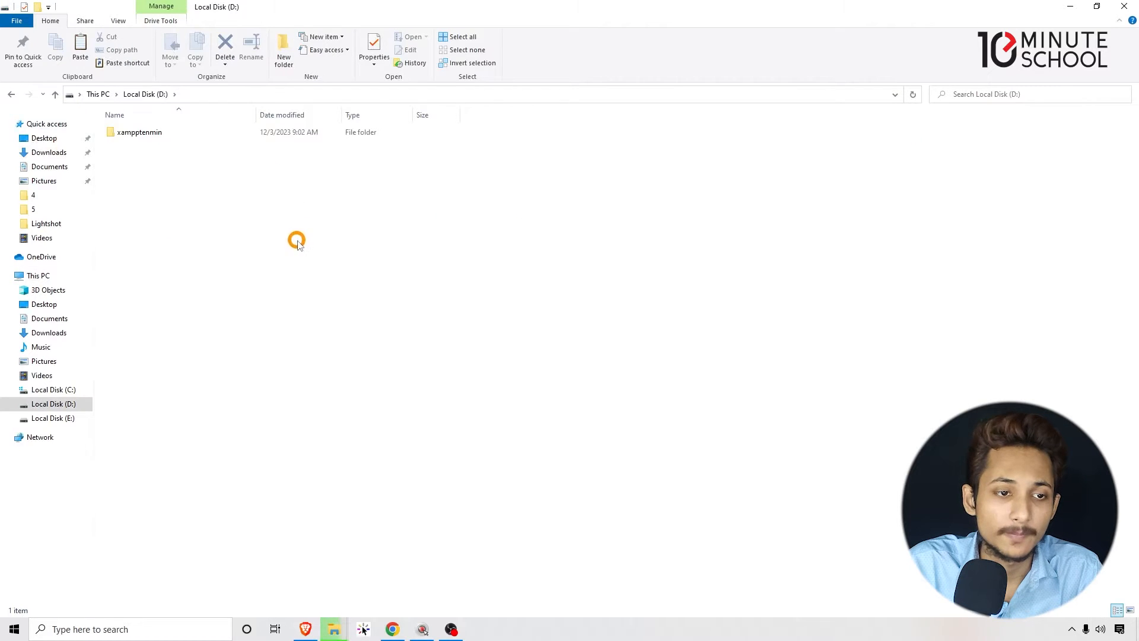
pyautogui.doubleClick(138, 131)
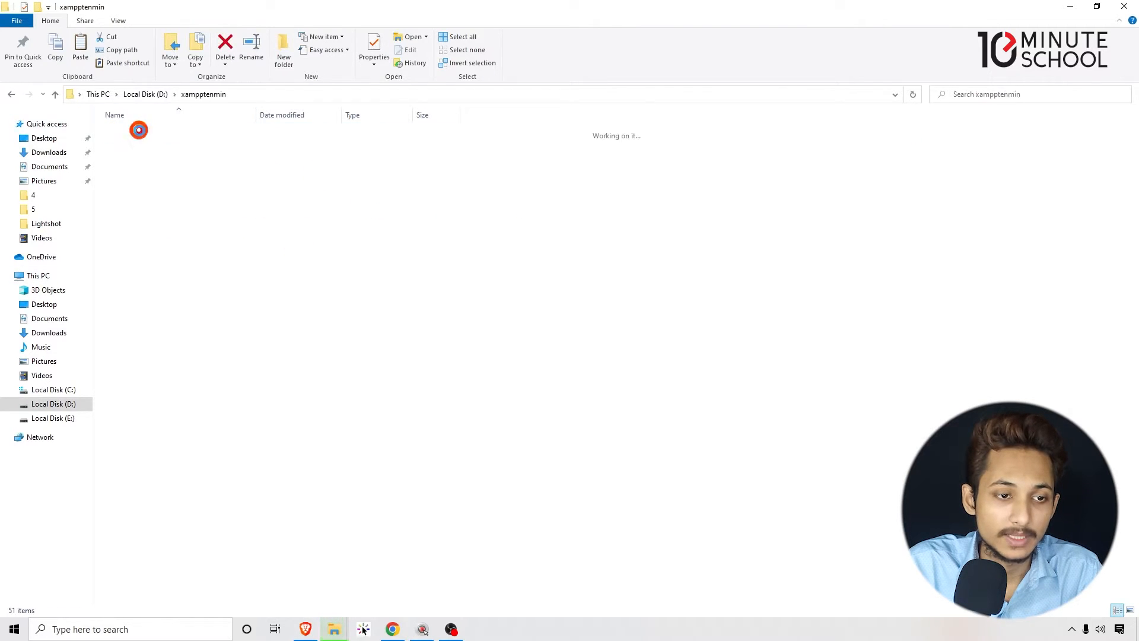
pyautogui.doubleClick(138, 194)
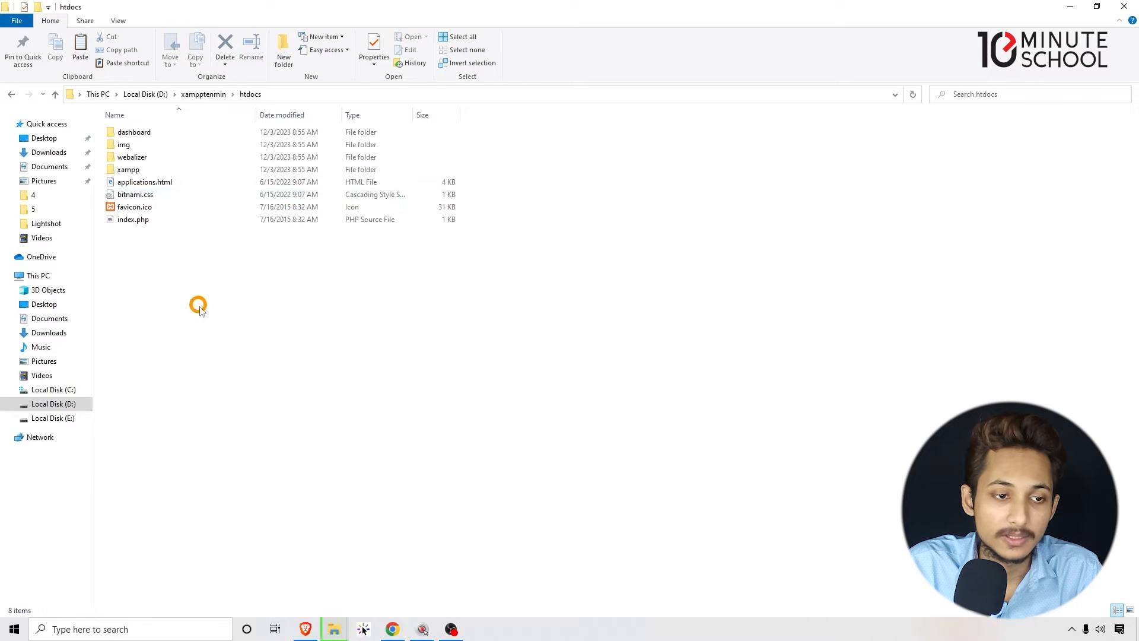
# - Set the Hidden attribute on all existing files and folders in htdocs and apply the change
pyautogui.moveTo(180, 333); pyautogui.dragTo(344, 116)
pyautogui.rightClick(150, 220)
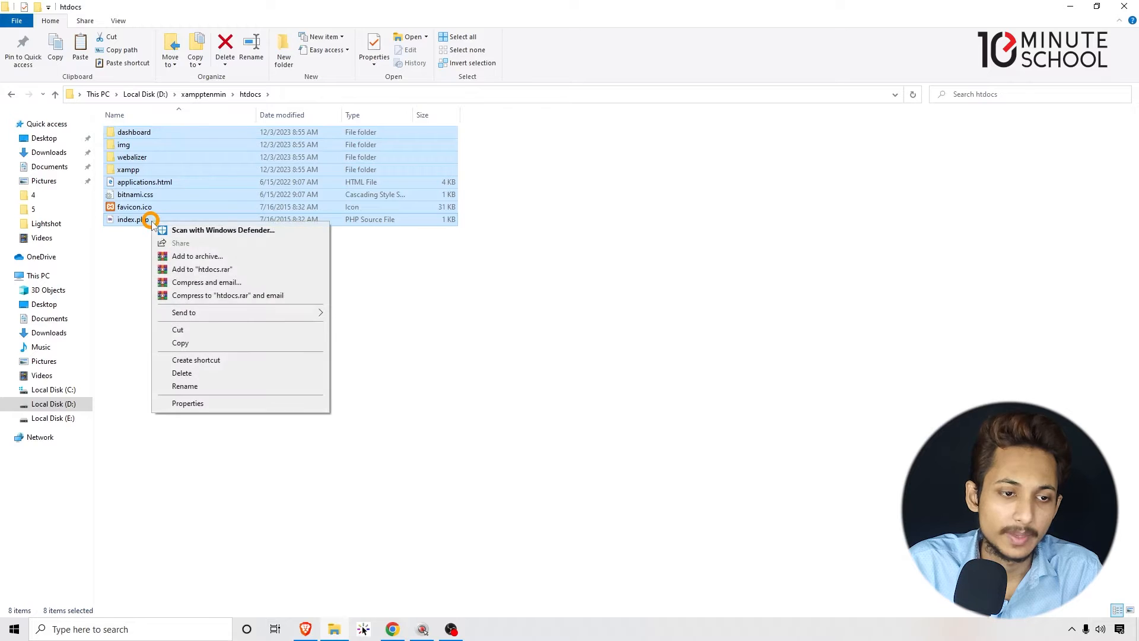
pyautogui.click(187, 402)
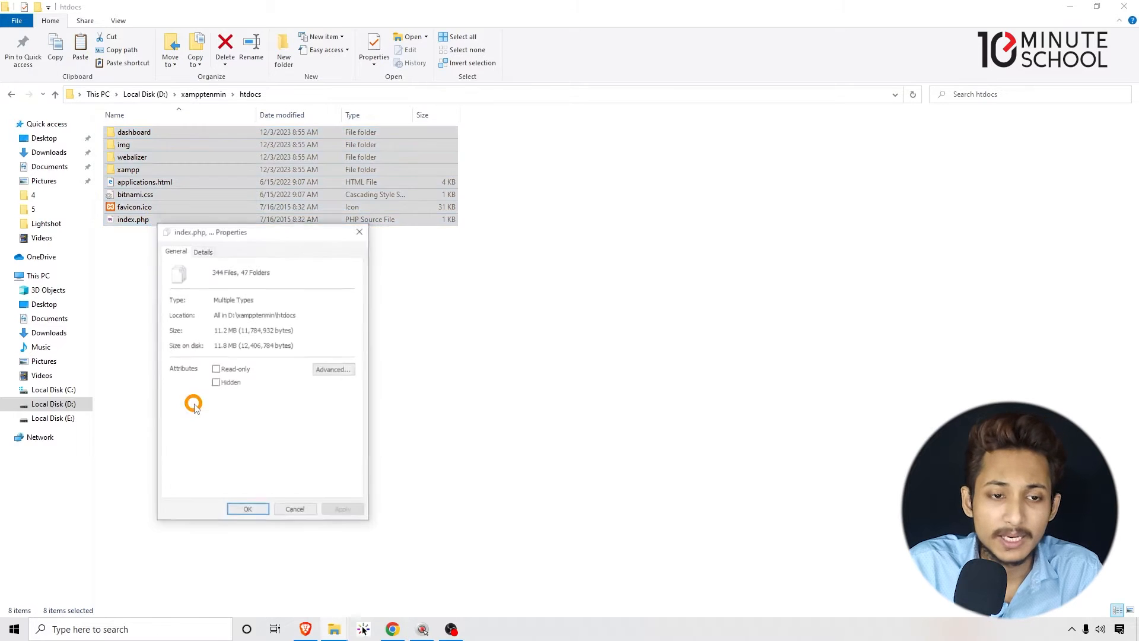
pyautogui.click(225, 383)
pyautogui.click(343, 510)
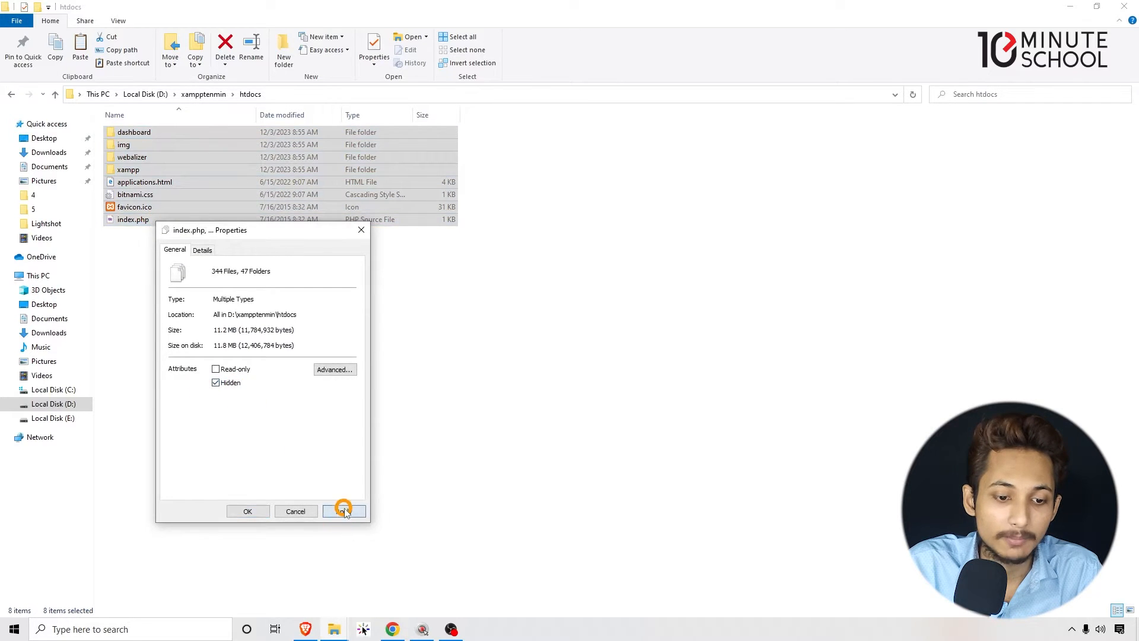
pyautogui.click(310, 380)
pyautogui.click(248, 511)
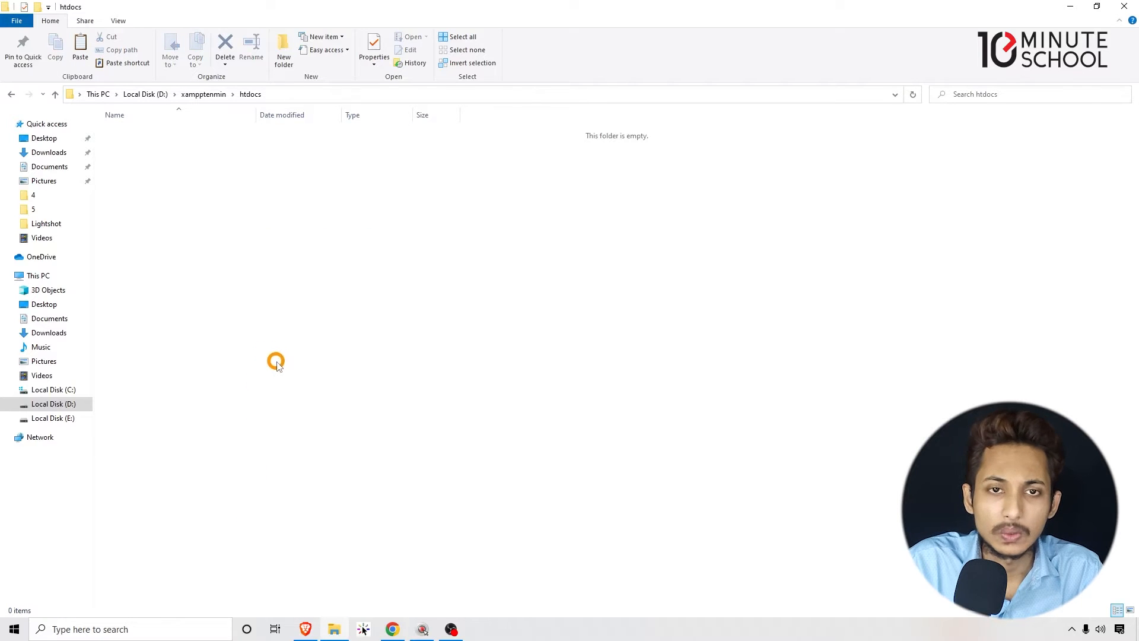
# - Paste the copied WordPress archive into the htdocs folder
pyautogui.rightClick(230, 193)
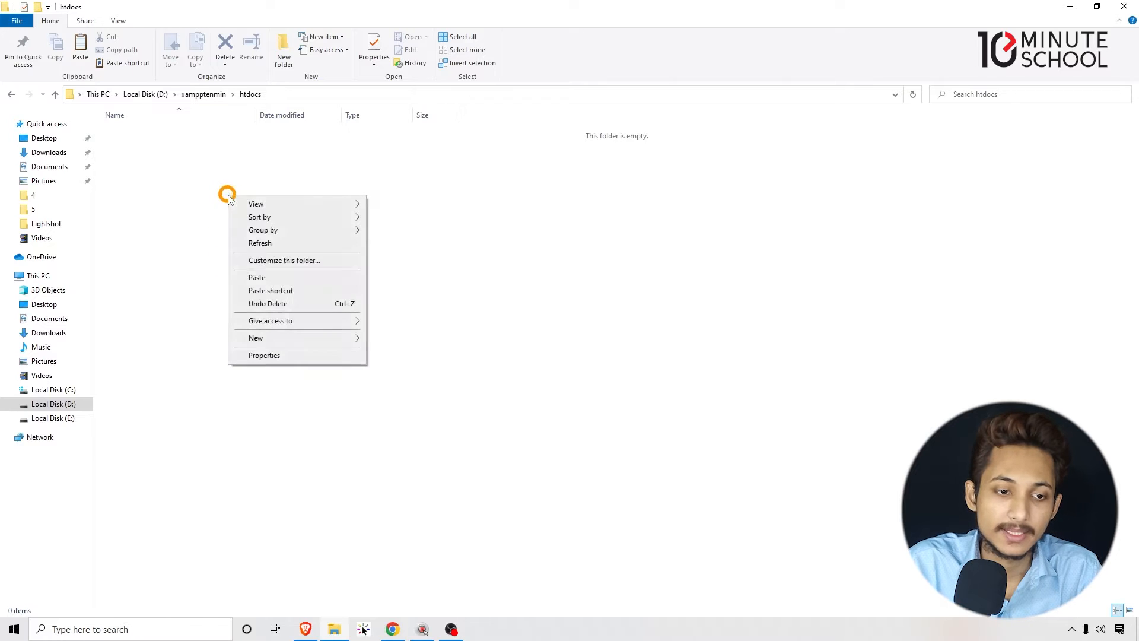
pyautogui.click(261, 279)
pyautogui.click(224, 244)
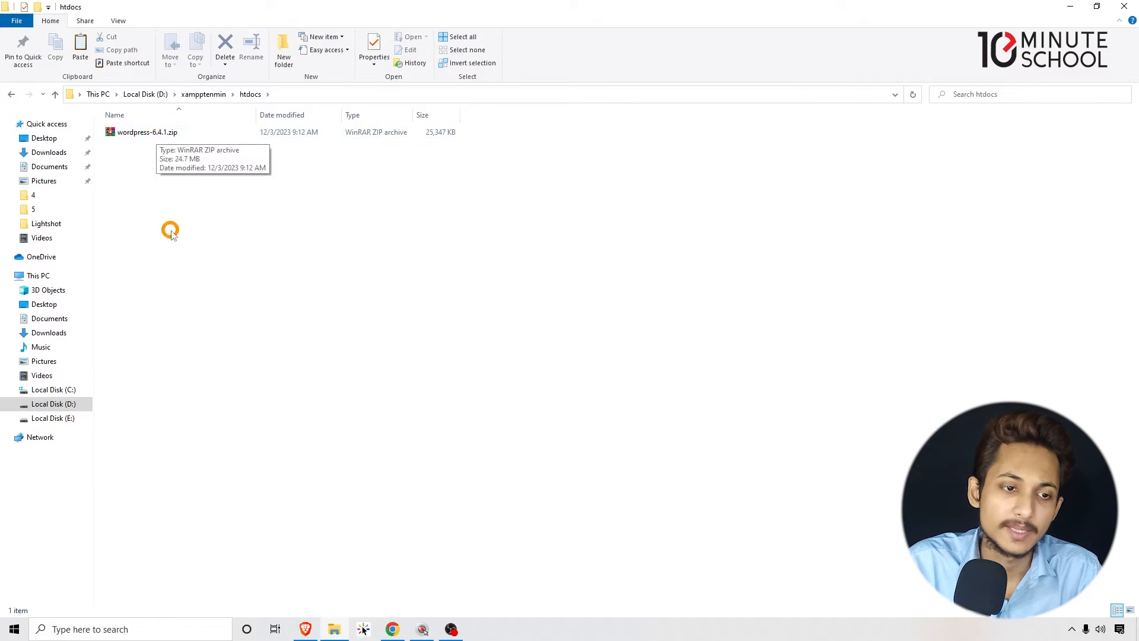
# - Extract wordpress-6.4.1.zip directly into the htdocs folder
pyautogui.click(153, 132)
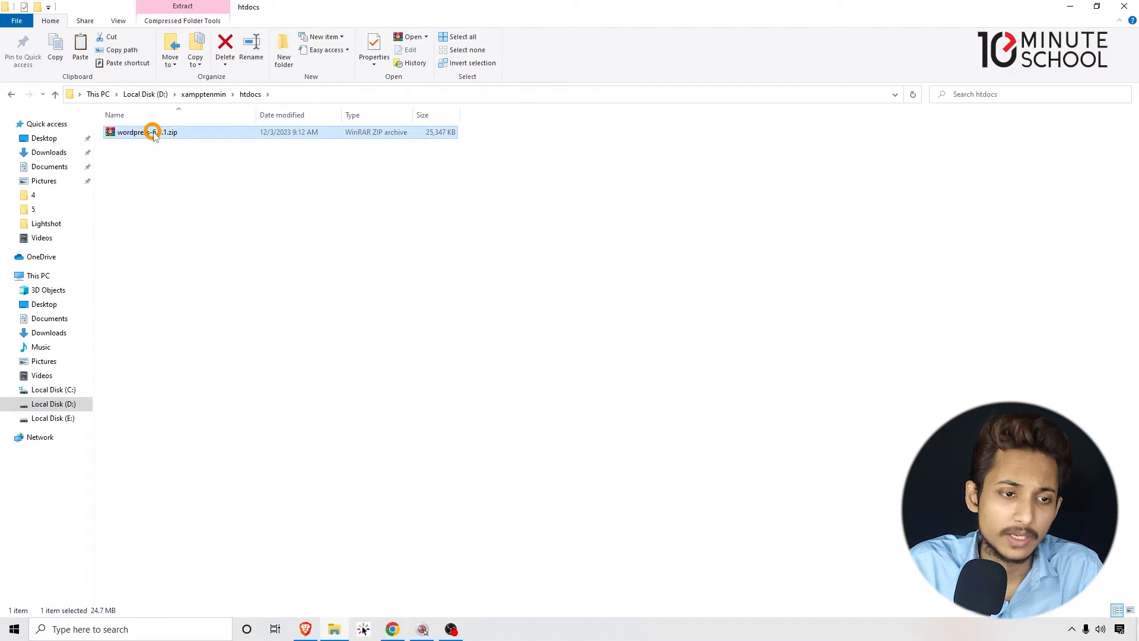
pyautogui.rightClick(153, 134)
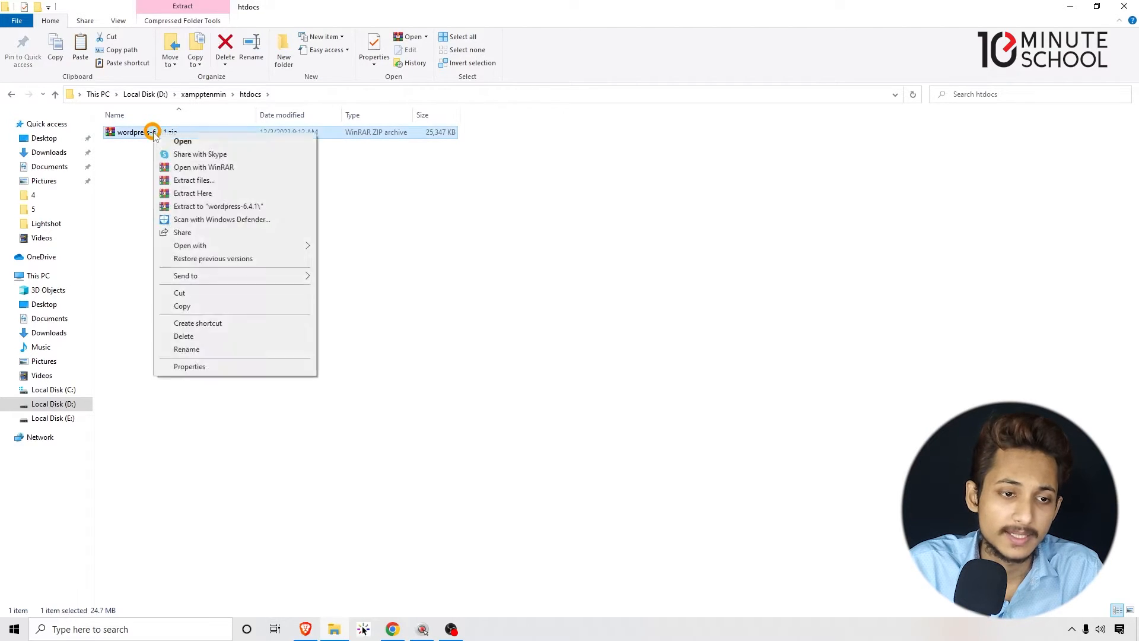
pyautogui.click(214, 194)
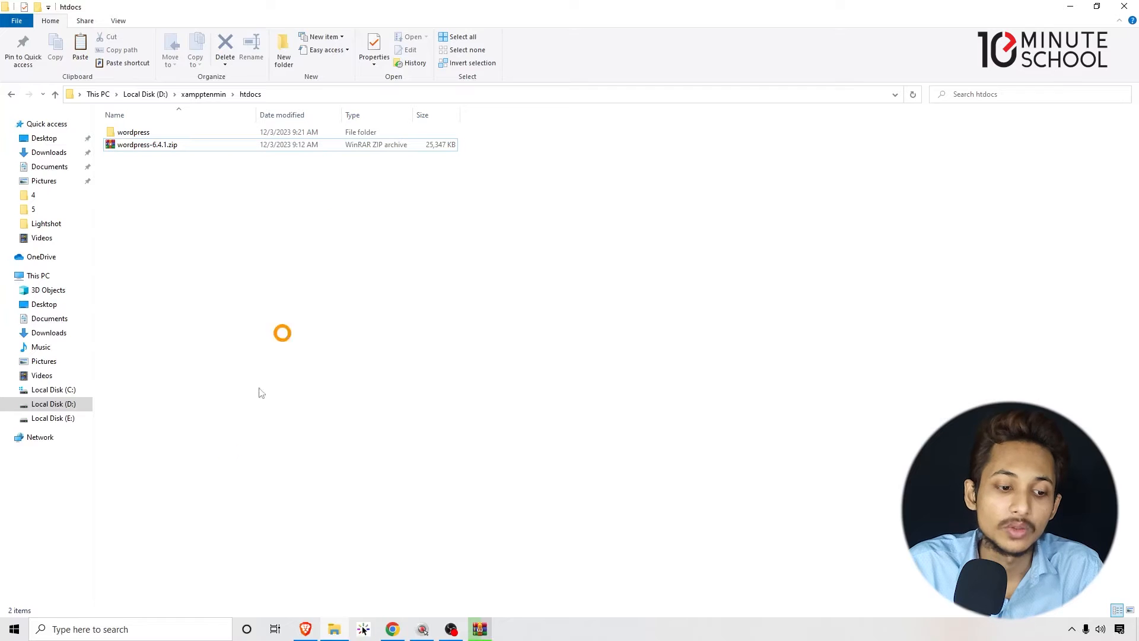
pyautogui.click(174, 631)
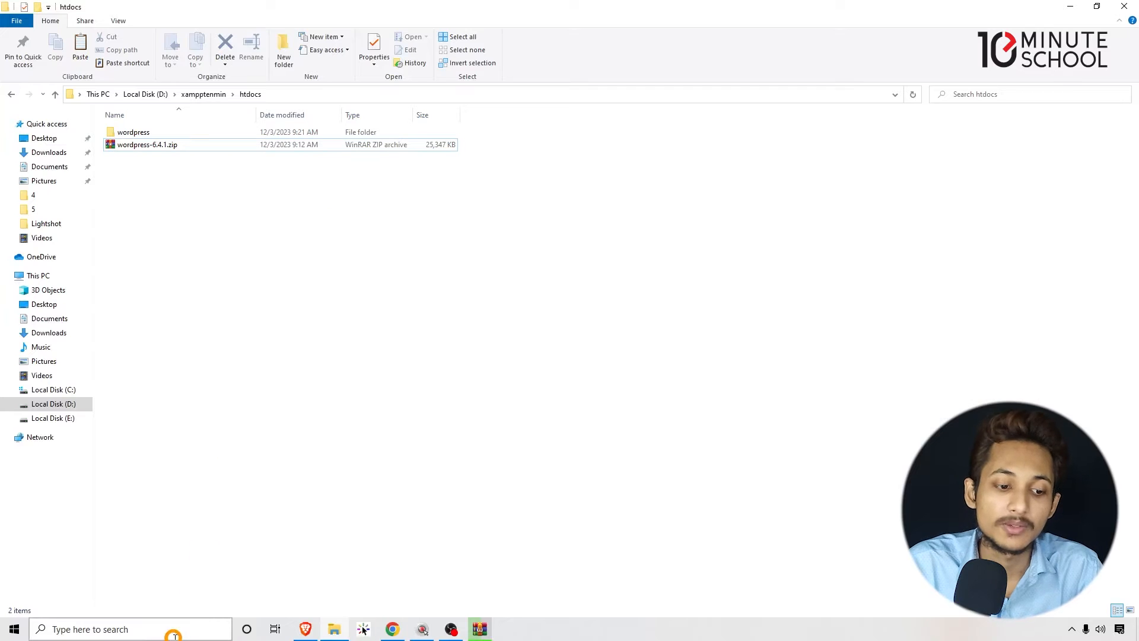
pyautogui.write('xa')
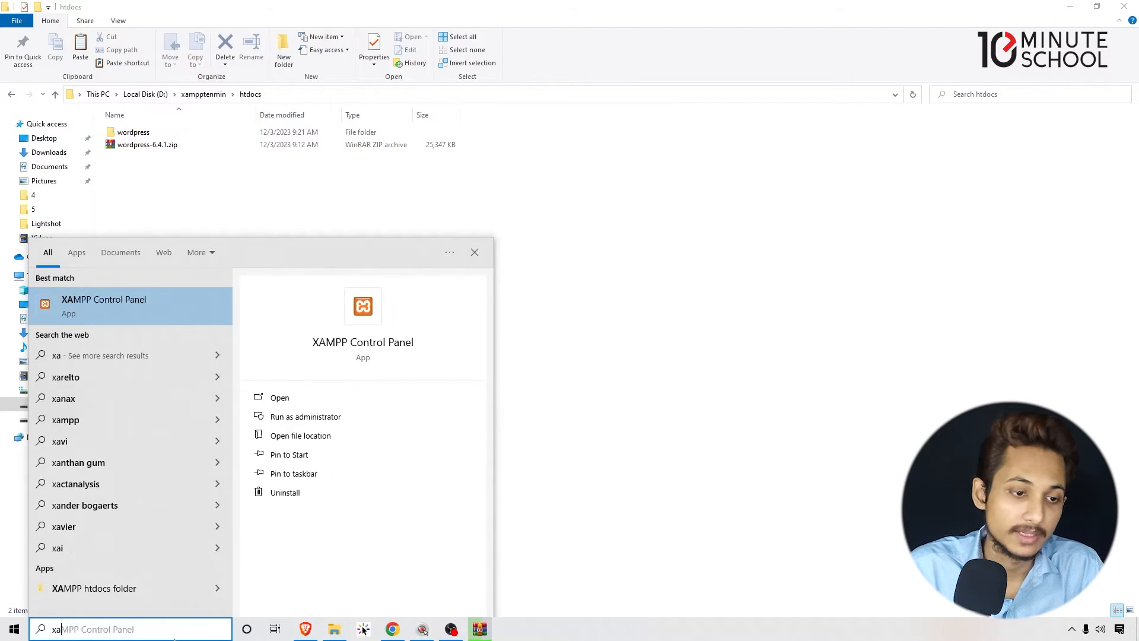
pyautogui.click(154, 305)
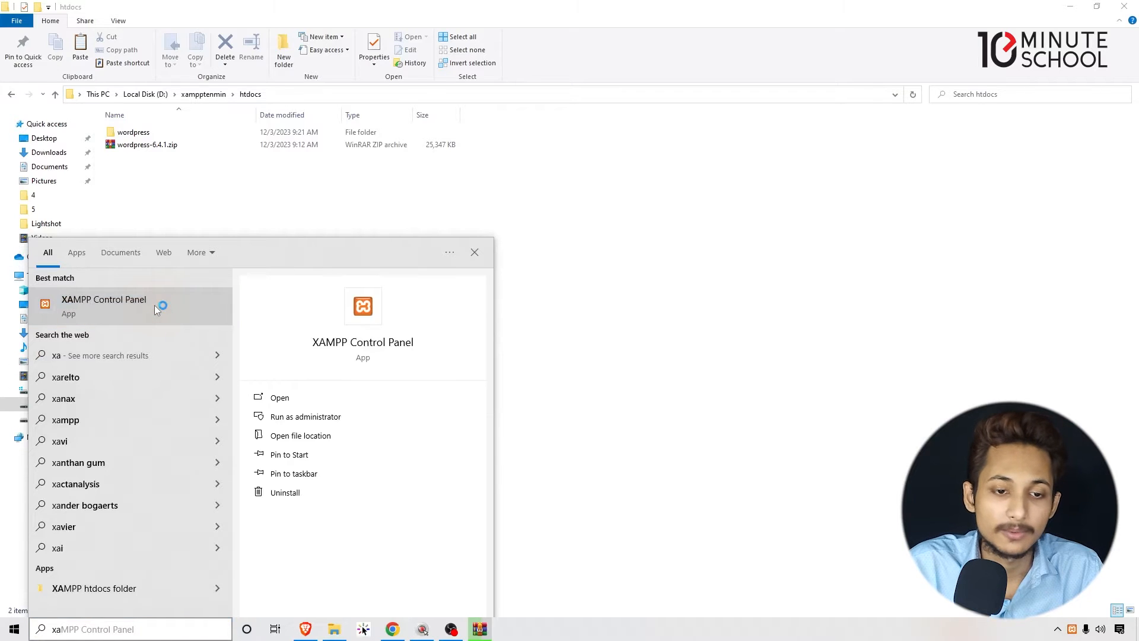
pyautogui.moveTo(190, 12); pyautogui.dragTo(273, 62)
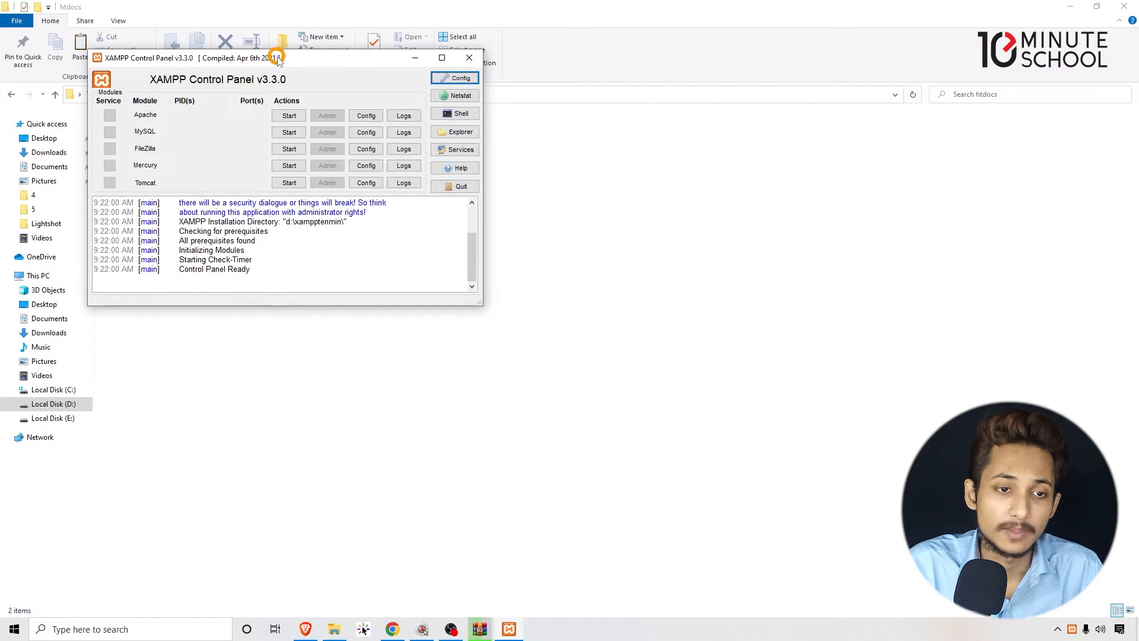
pyautogui.moveTo(273, 56); pyautogui.dragTo(512, 207)
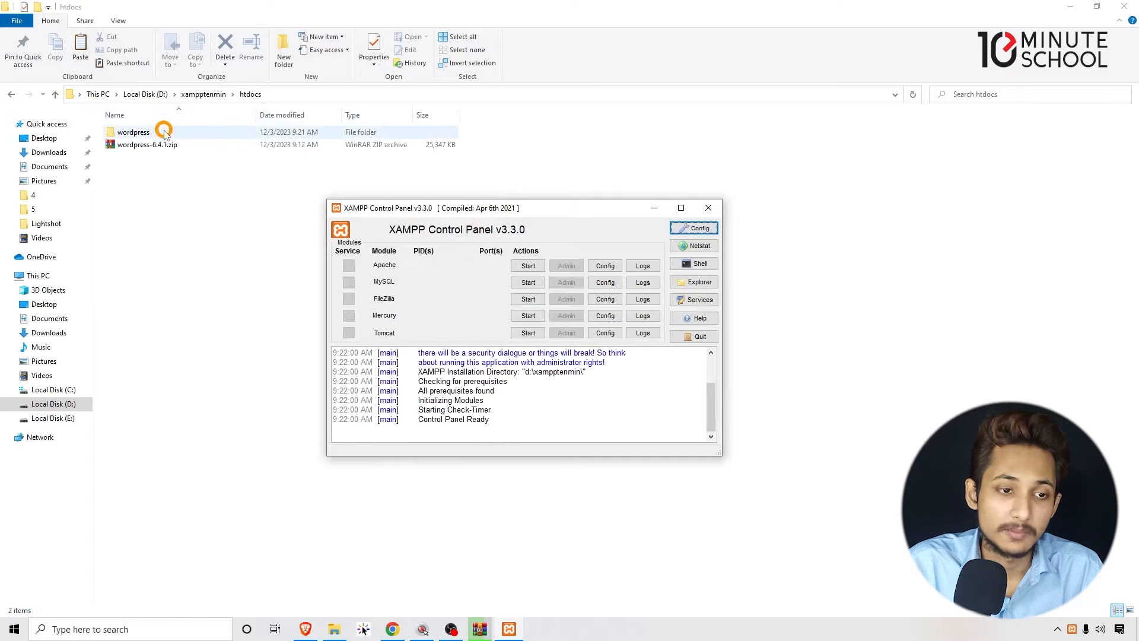
pyautogui.click(1057, 630)
pyautogui.doubleClick(1084, 605)
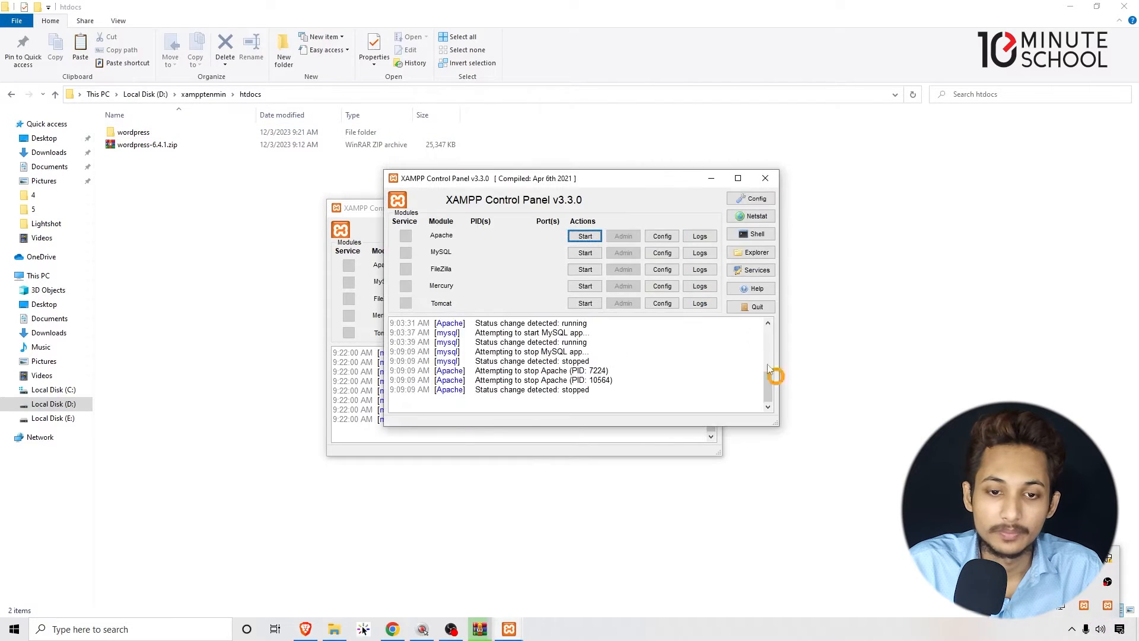
pyautogui.click(766, 179)
pyautogui.click(709, 208)
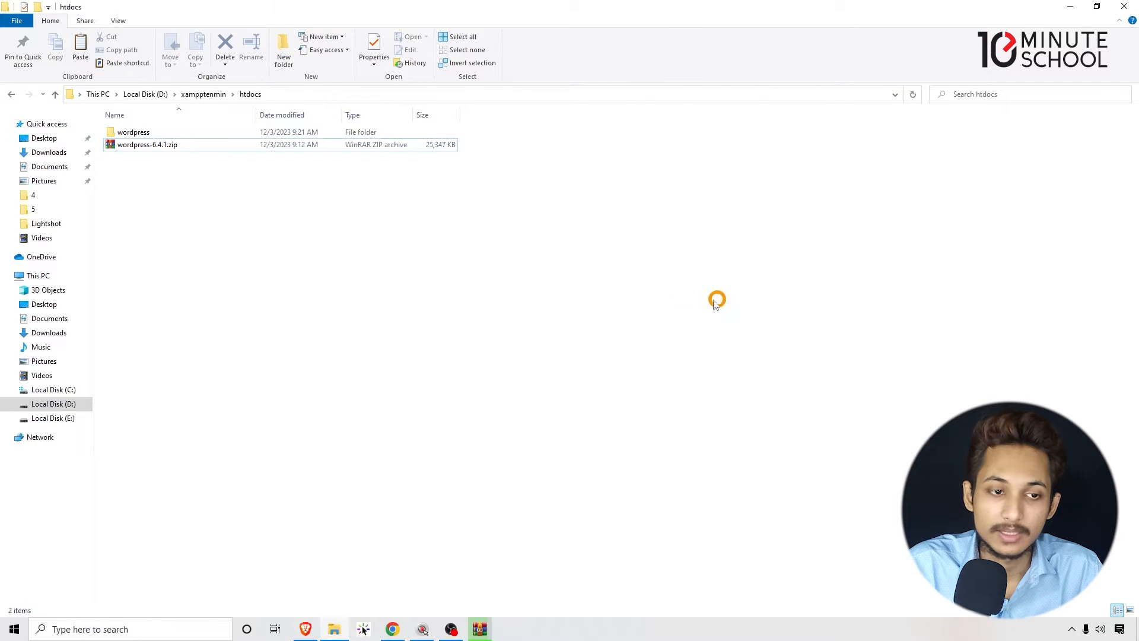
# - Refresh the htdocs folder and check the extraction progress of the WordPress archive in WinRAR
pyautogui.rightClick(615, 261)
pyautogui.moveTo(653, 297)
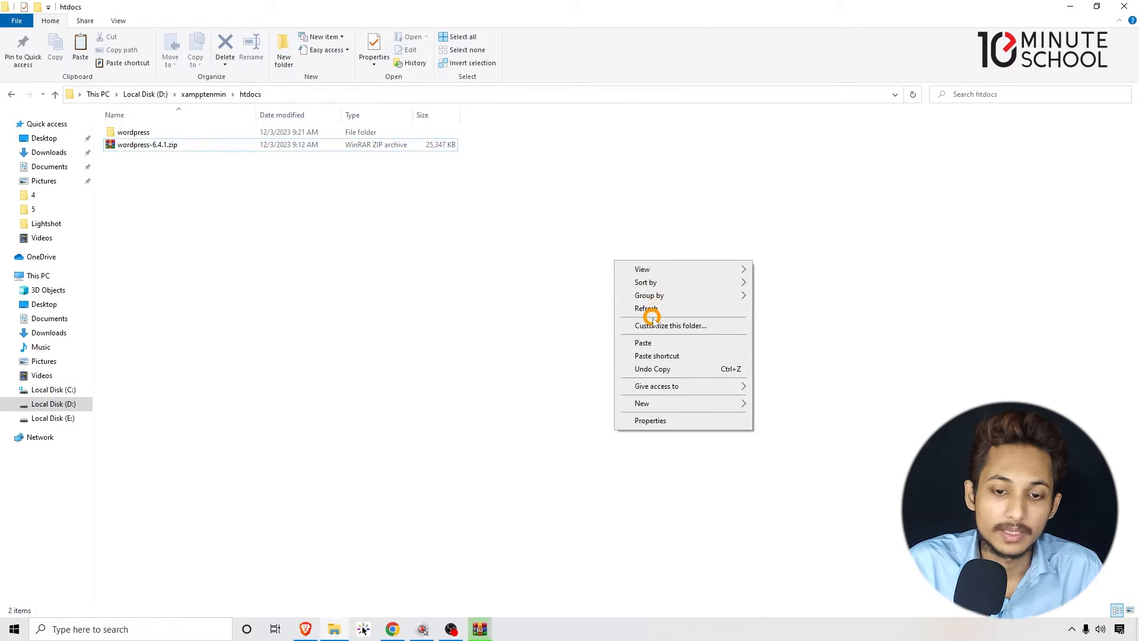
pyautogui.click(653, 309)
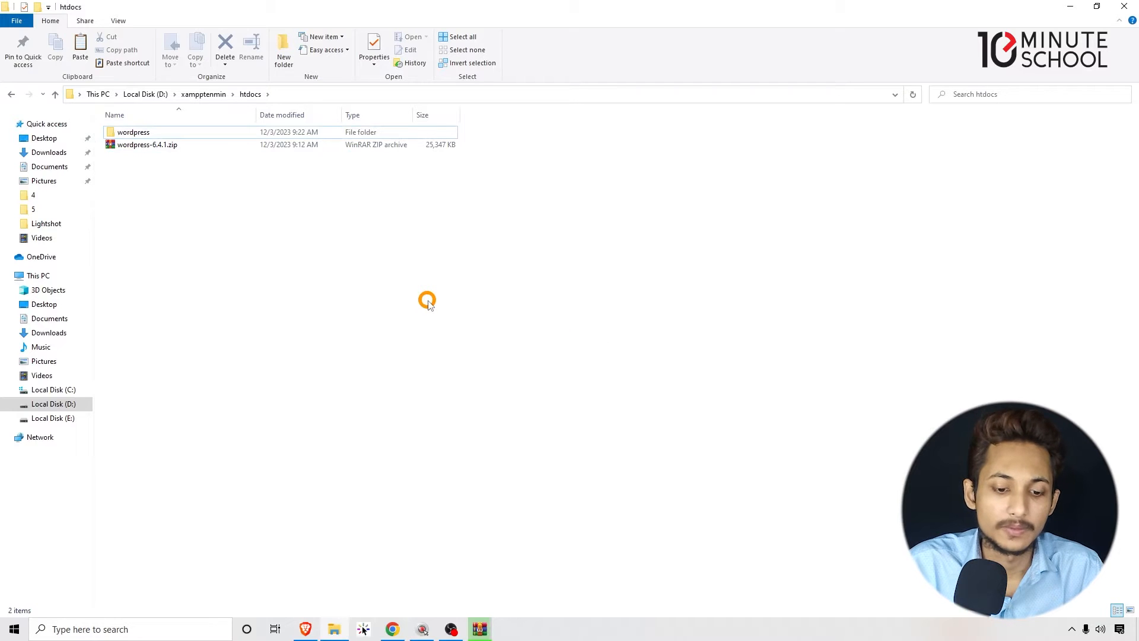
pyautogui.click(480, 627)
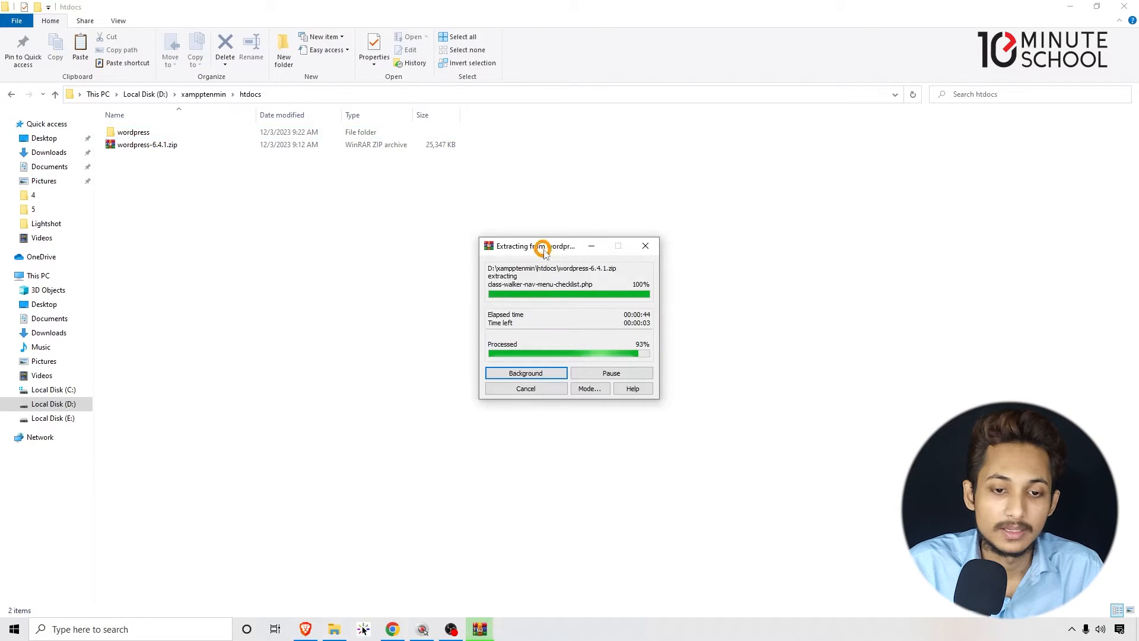
pyautogui.moveTo(534, 248); pyautogui.dragTo(554, 254)
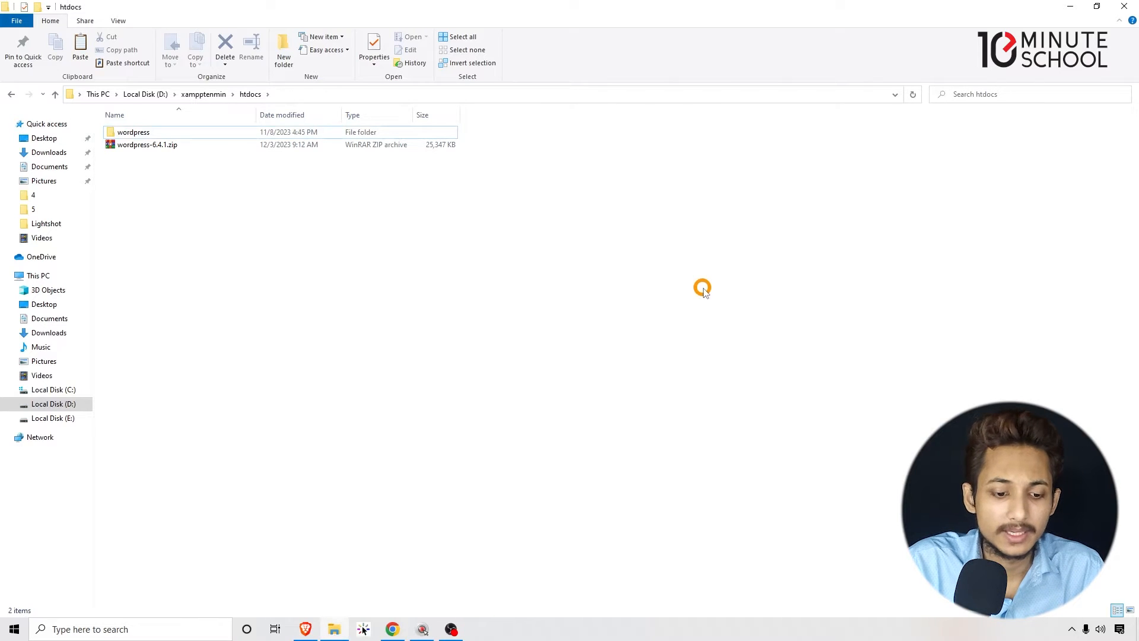
# - Rename the extracted wordpress folder in htdocs to wpdstenmin
pyautogui.click(134, 132)
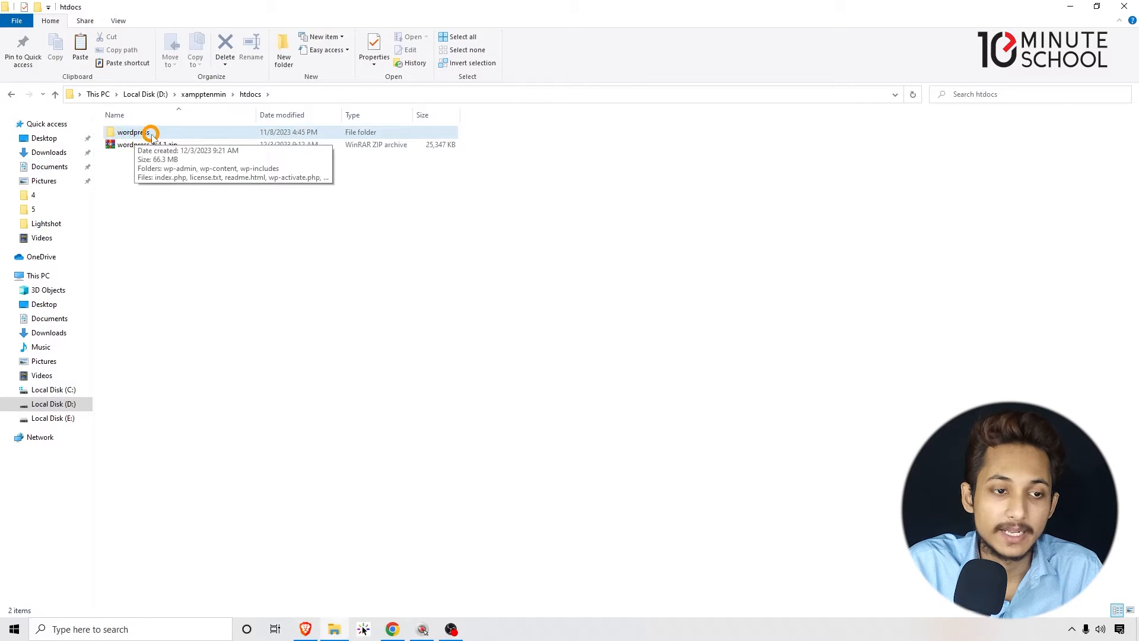
pyautogui.rightClick(151, 134)
pyautogui.rightClick(171, 130)
pyautogui.click(163, 131)
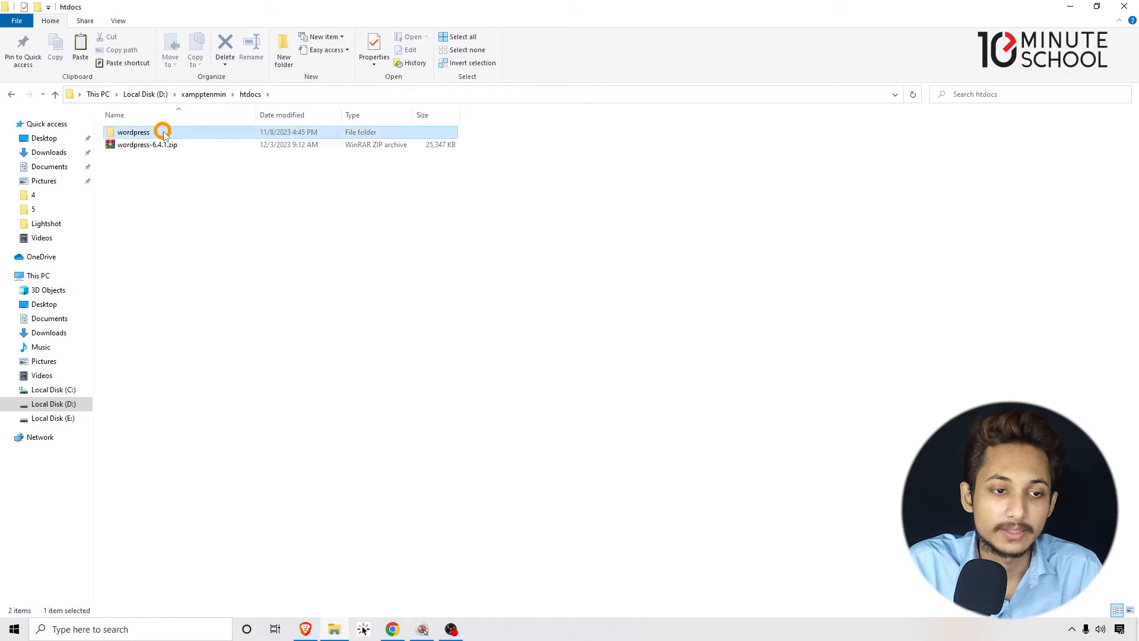
pyautogui.rightClick(163, 131)
pyautogui.click(204, 419)
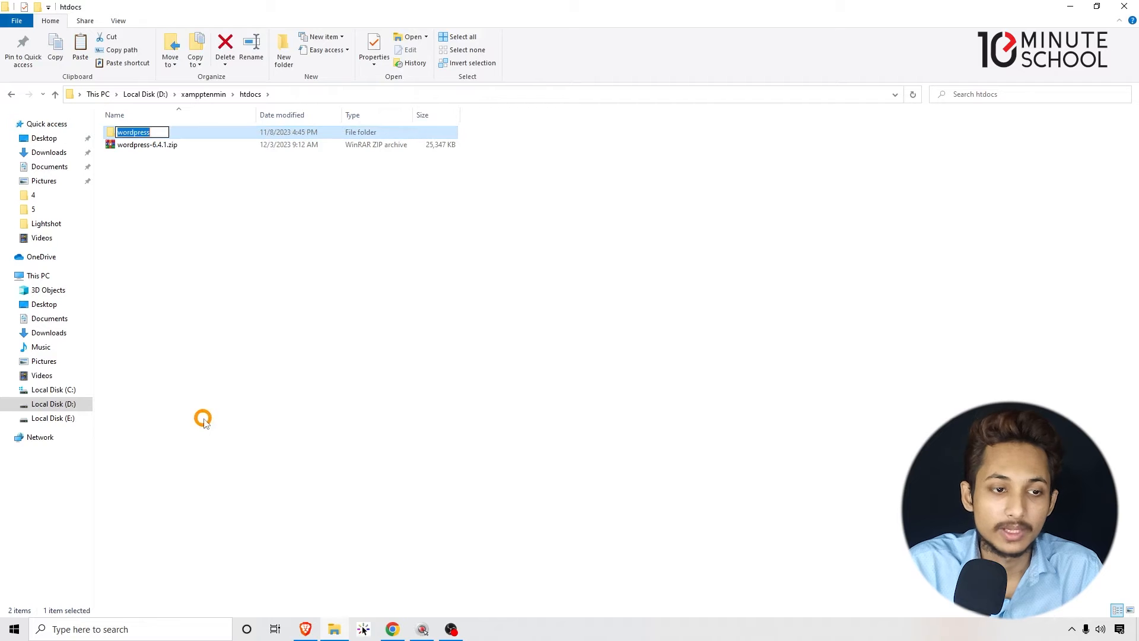
pyautogui.write('wpdstenmin')
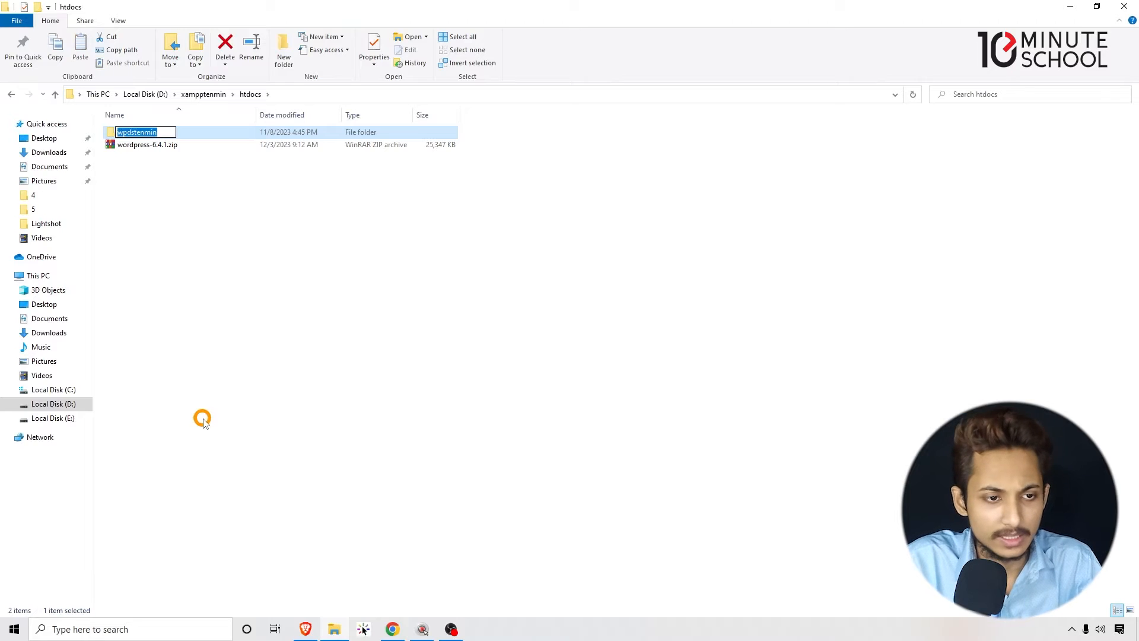
pyautogui.click(193, 296)
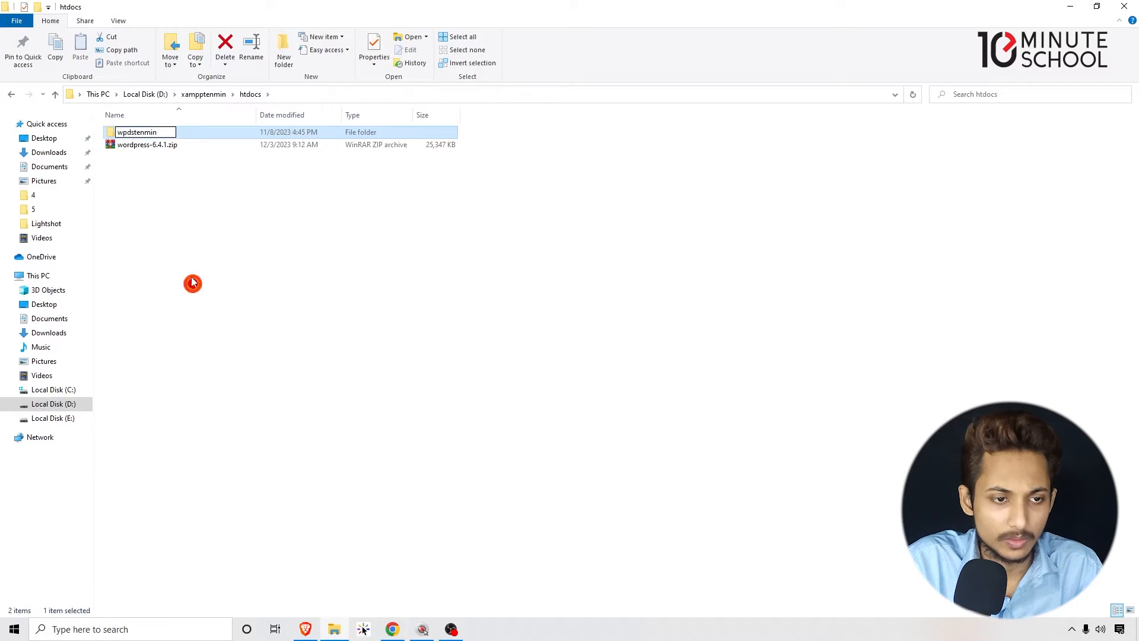
pyautogui.rightClick(153, 132)
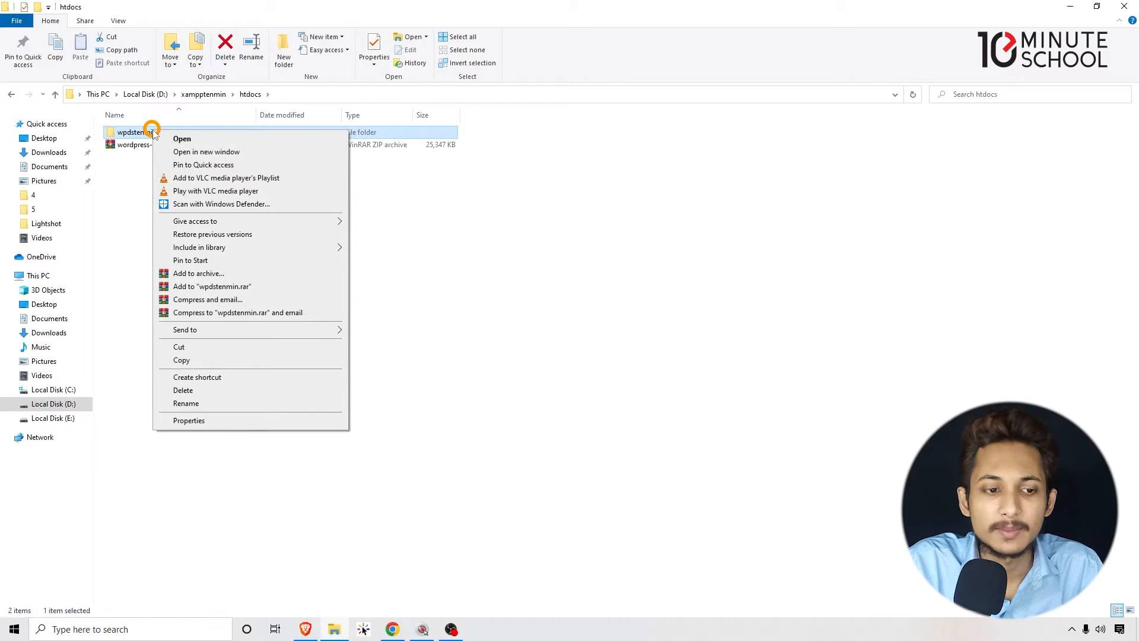
pyautogui.click(185, 402)
pyautogui.click(230, 212)
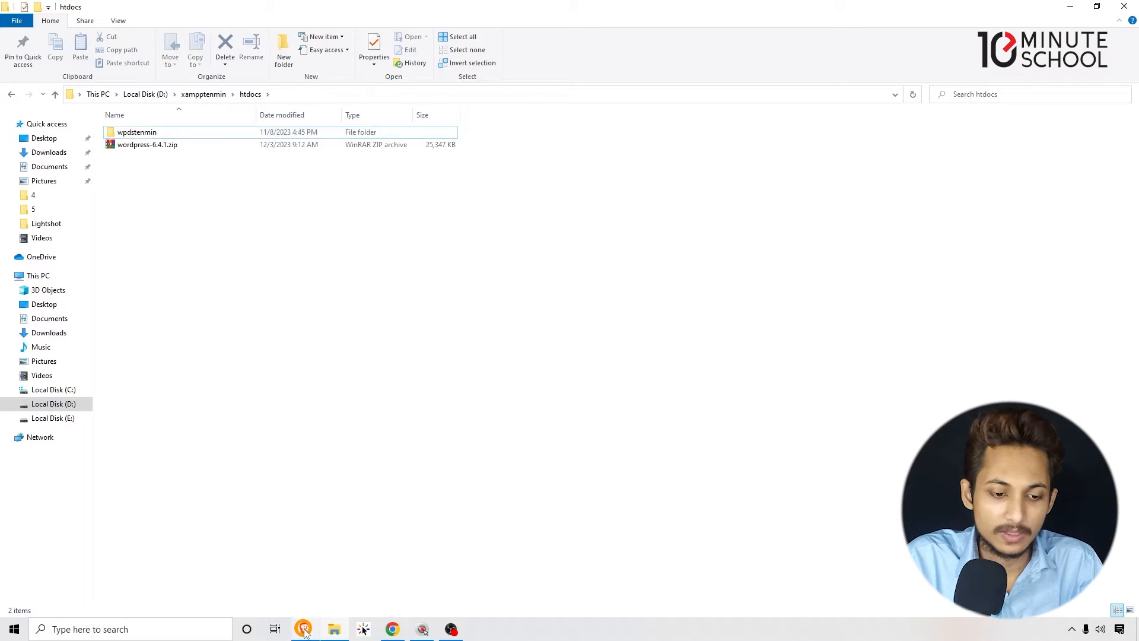
# - Switch to Chrome and enter the address localhost/wpdstenmin in a new tab
pyautogui.moveTo(304, 628)
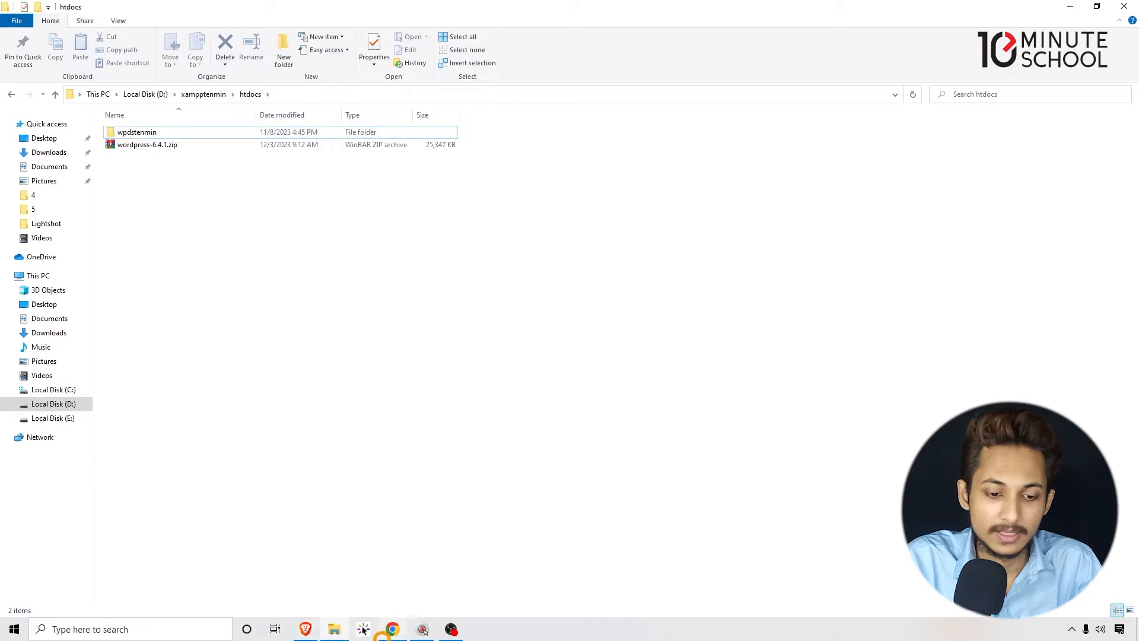
pyautogui.moveTo(392, 629)
pyautogui.click(392, 570)
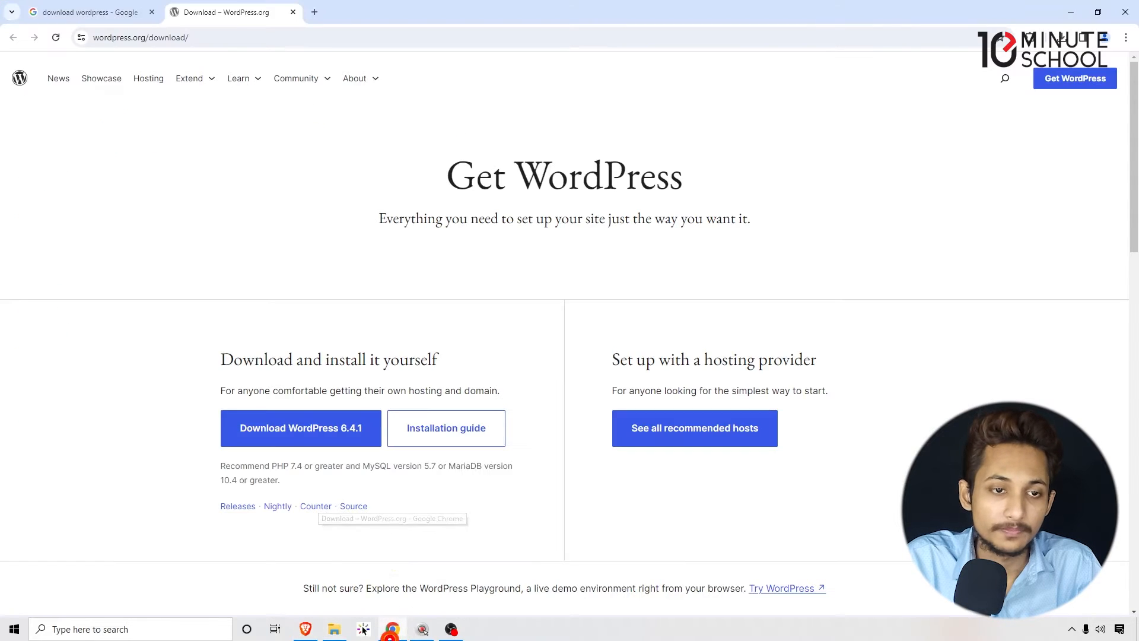
pyautogui.click(314, 11)
pyautogui.write('lo')
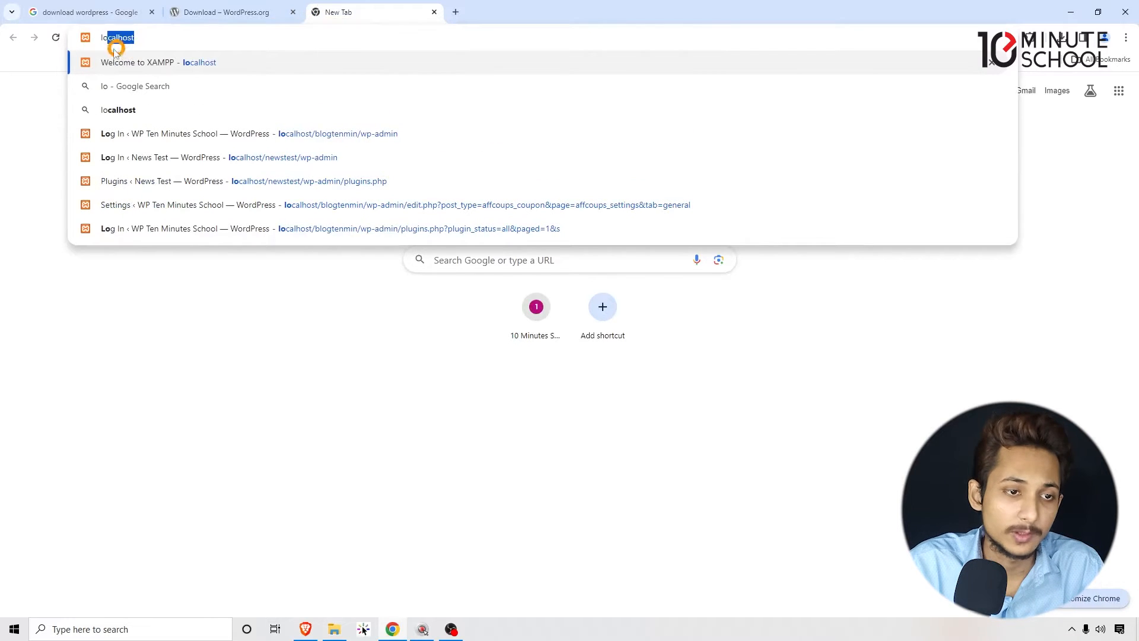
pyautogui.click(97, 37)
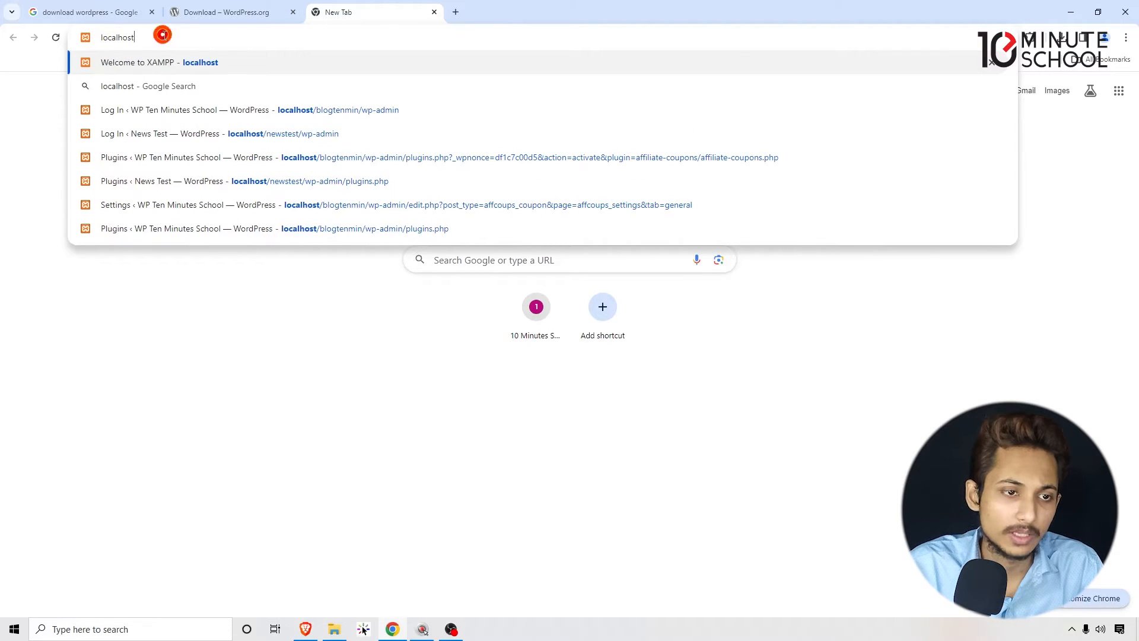
pyautogui.write('/wpdstenmin')
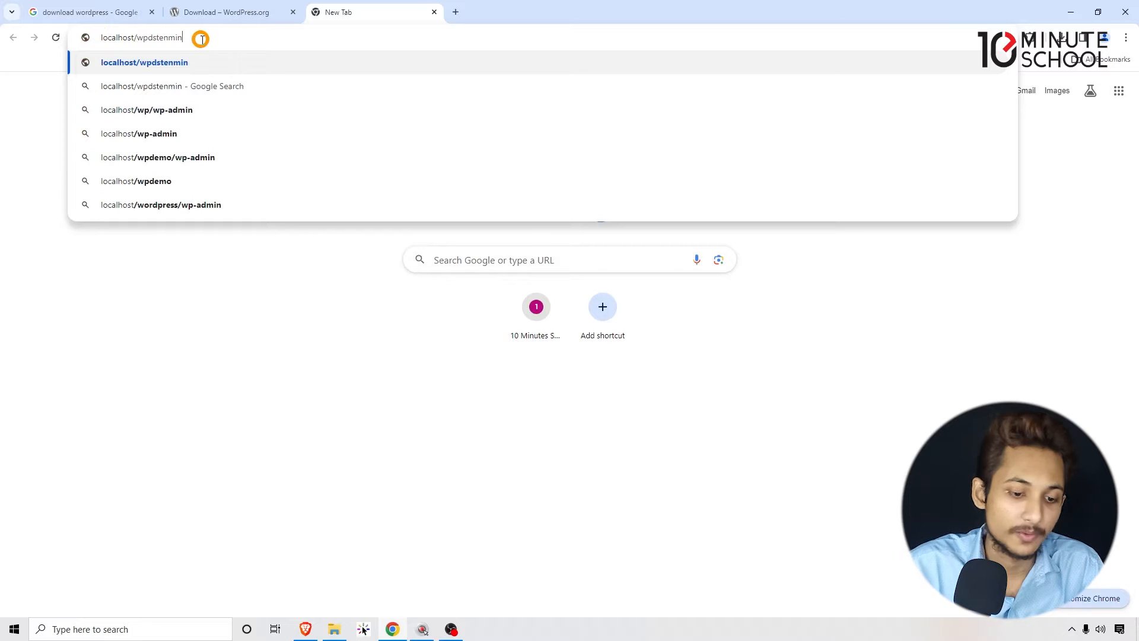
# - Go back to the htdocs folder in File Explorer and recheck the exact name of the renamed WordPress folder
pyautogui.click(335, 626)
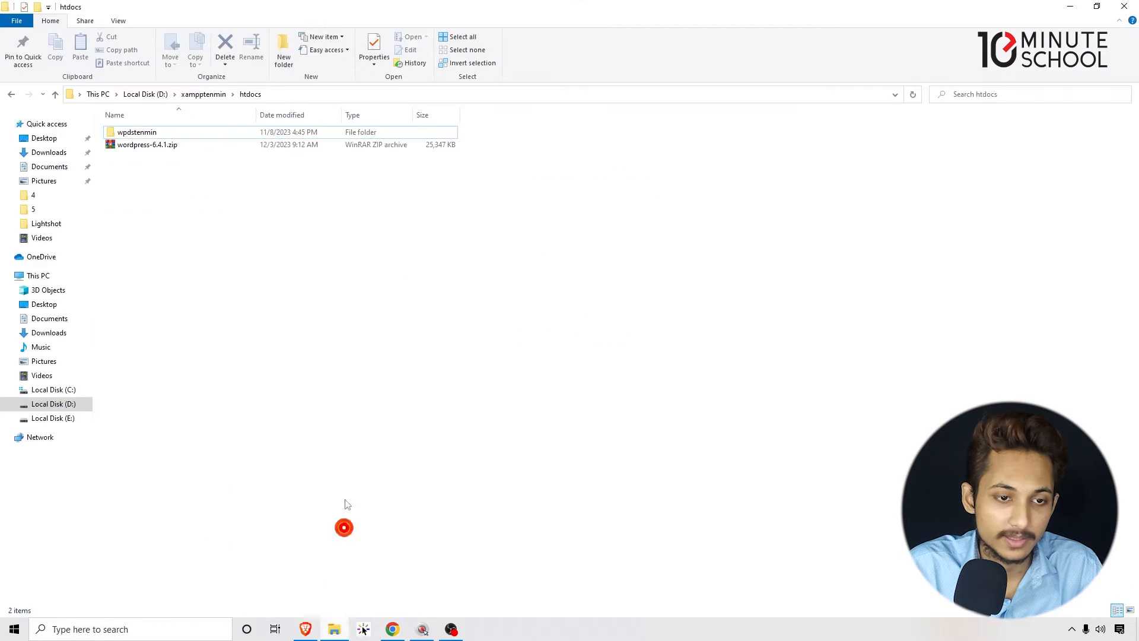
pyautogui.click(140, 133)
pyautogui.rightClick(144, 137)
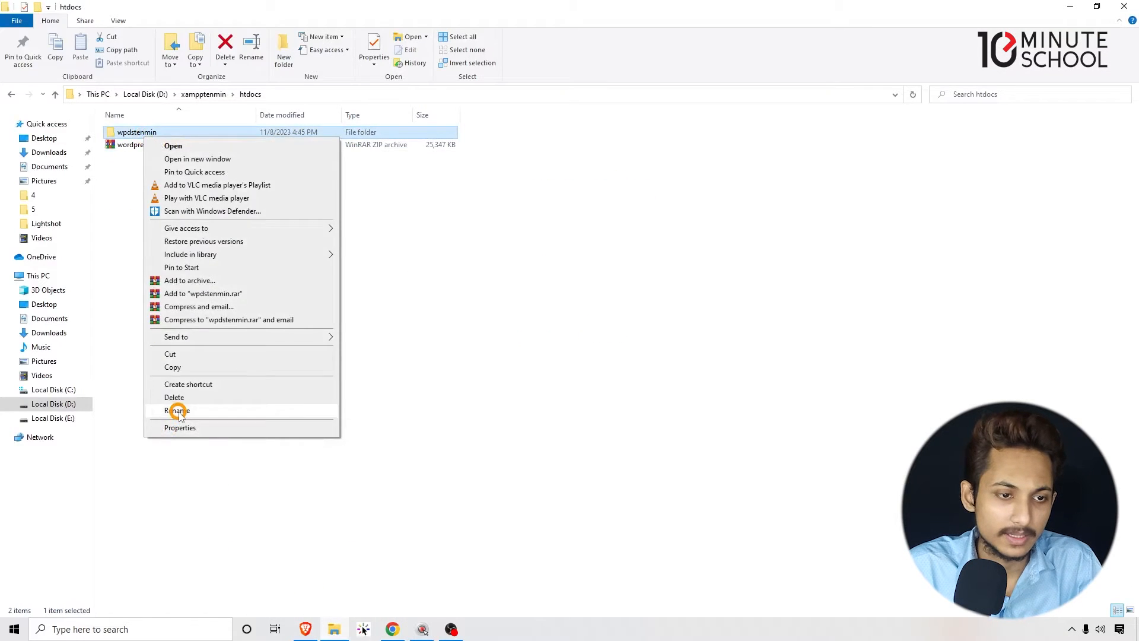
pyautogui.click(180, 414)
pyautogui.hotkey('ctrl', 'c')
pyautogui.click(479, 342)
pyautogui.click(1070, 6)
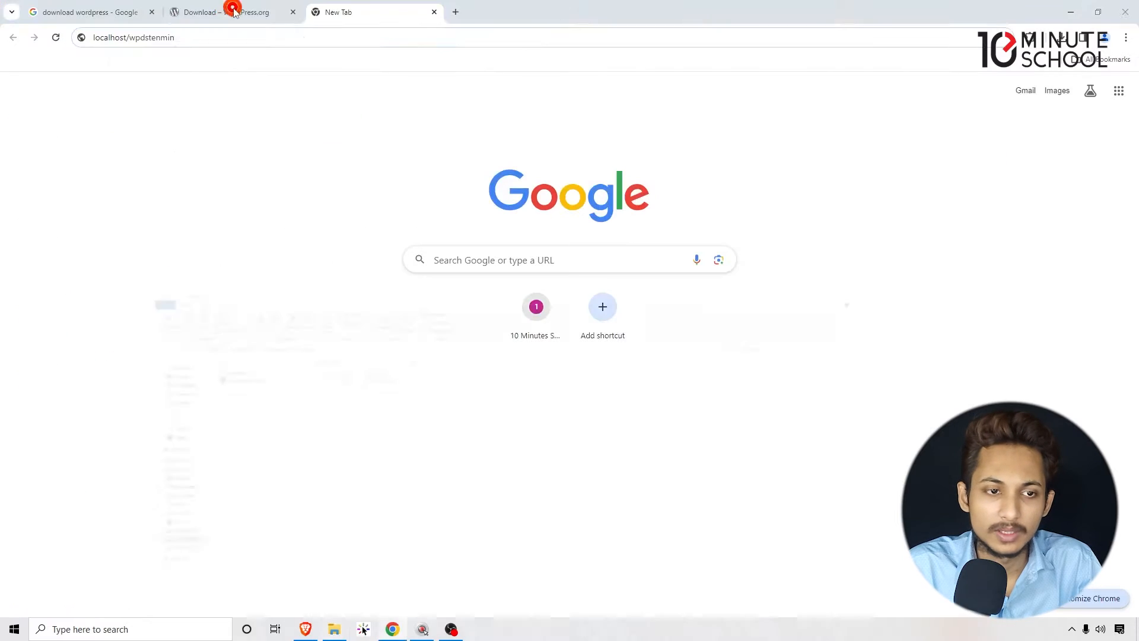
# - Complete the address as localhost/wpdstenmin in Chrome and load the page
pyautogui.doubleClick(206, 38)
pyautogui.hotkey('ctrl', 'v')
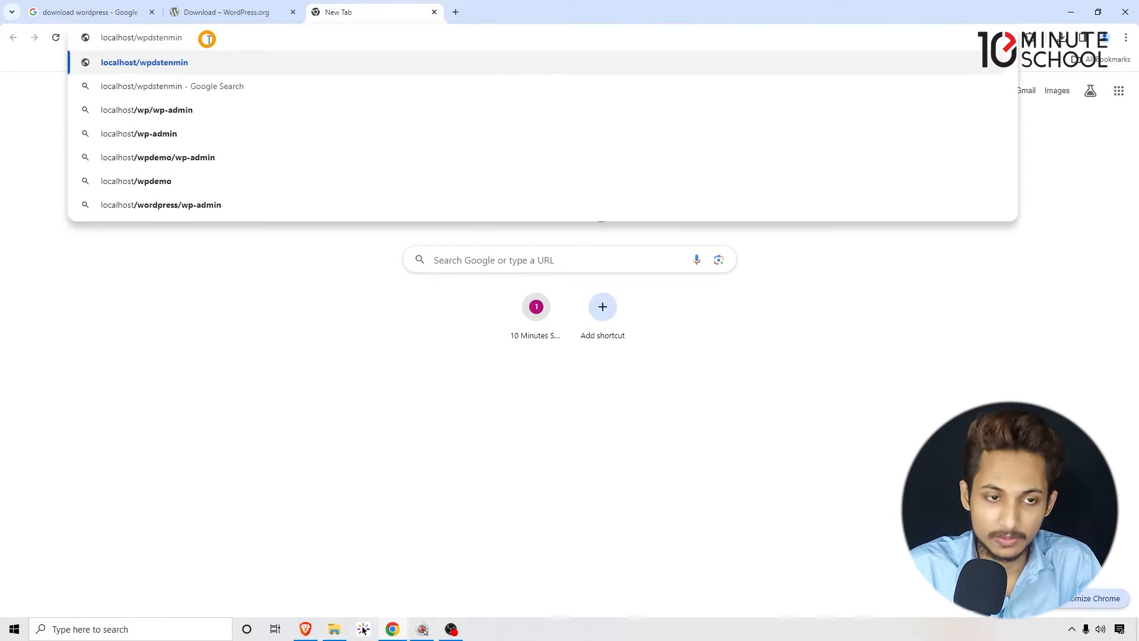
pyautogui.press('Return')
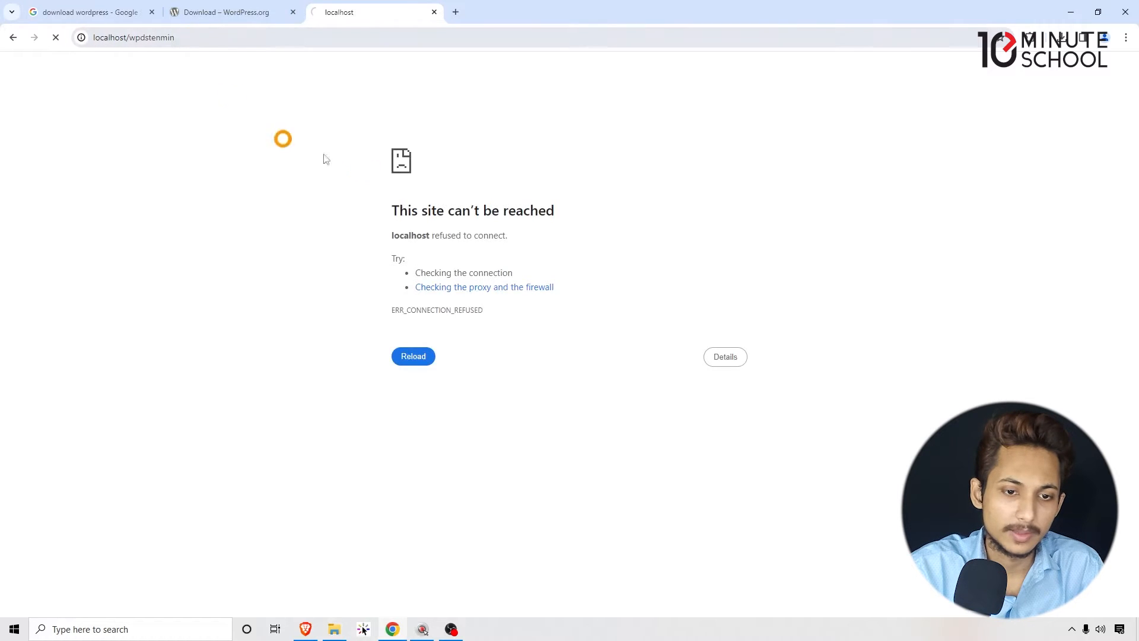
pyautogui.moveTo(384, 185); pyautogui.dragTo(522, 320)
pyautogui.click(506, 273)
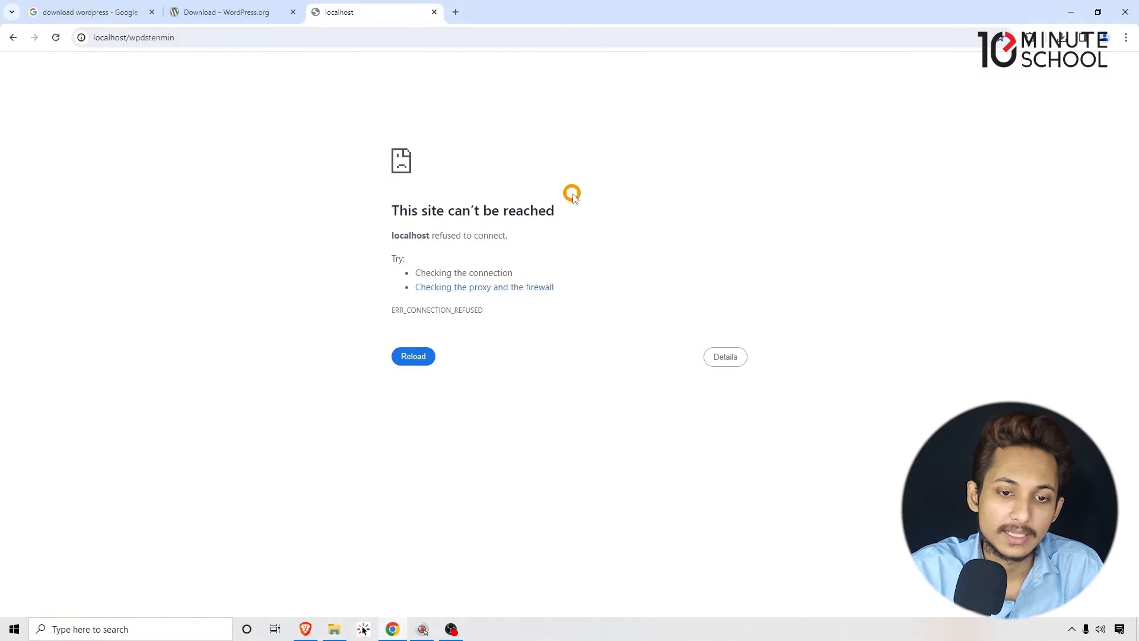
pyautogui.moveTo(578, 234); pyautogui.dragTo(198, 219)
pyautogui.click(514, 271)
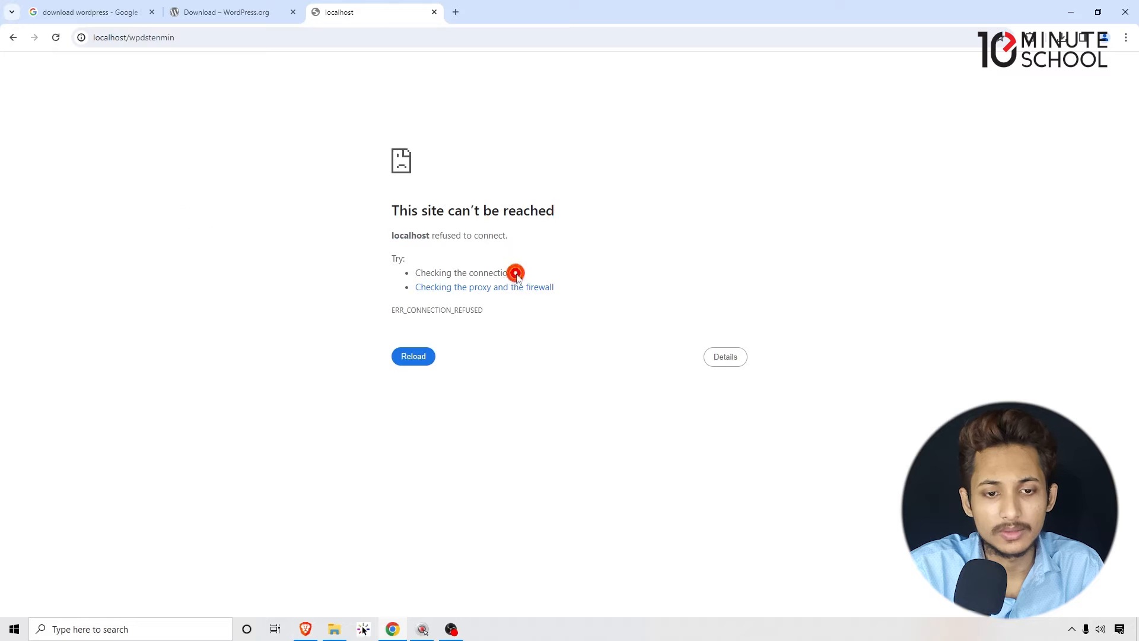
# - Load localhost on its own in a separate tab to test the local server, and close that tab
pyautogui.click(121, 38)
pyautogui.moveTo(125, 39); pyautogui.dragTo(58, 48)
pyautogui.hotkey('ctrl', 'c')
pyautogui.click(455, 12)
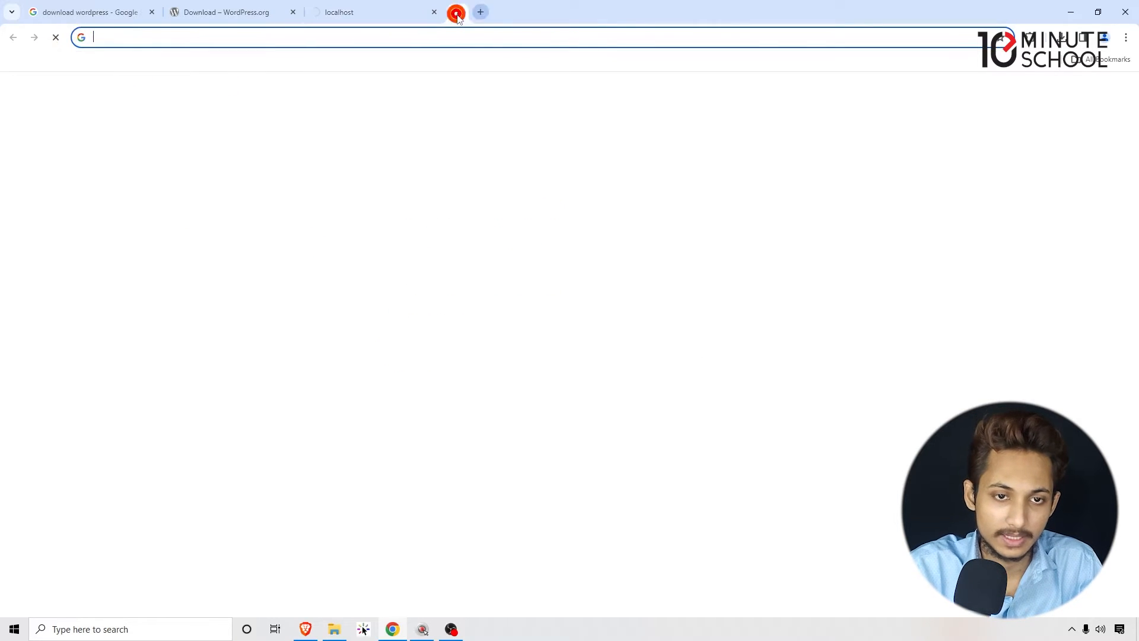
pyautogui.hotkey('ctrl', 'v')
pyautogui.press('Return')
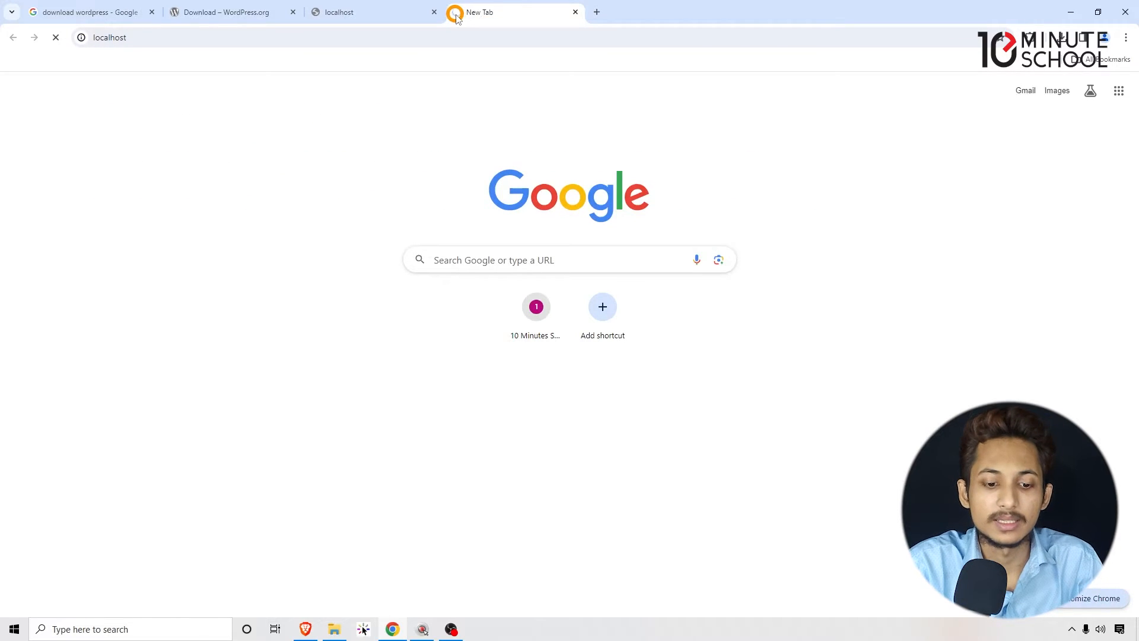
pyautogui.click(575, 12)
# - Find the XAMPP Control Panel through the Windows search and launch it
pyautogui.click(122, 629)
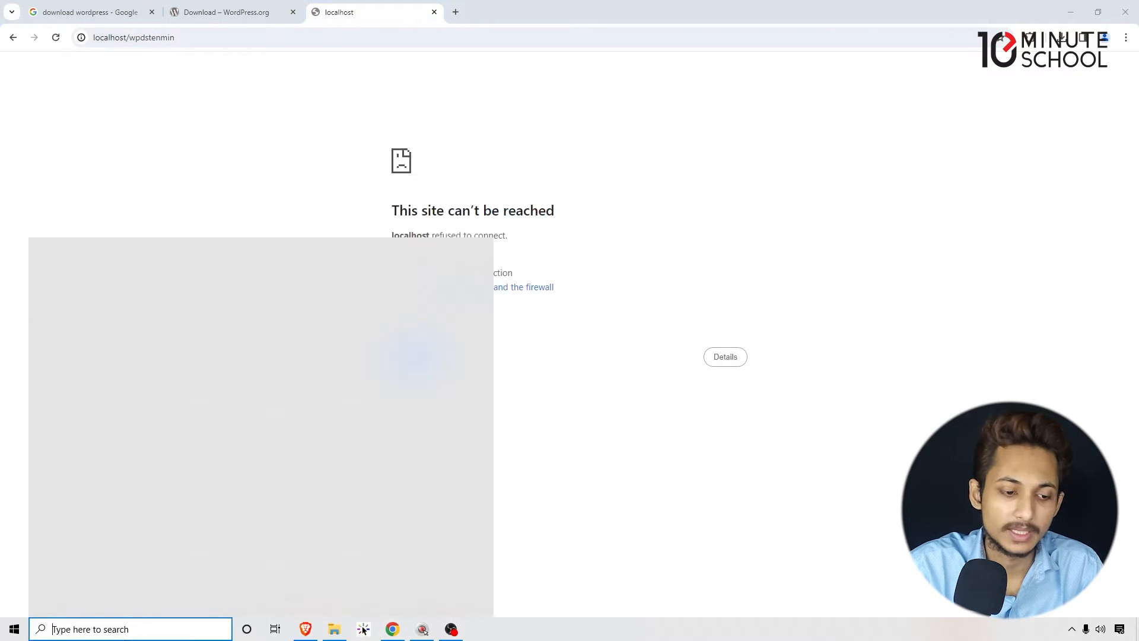
pyautogui.write('xa')
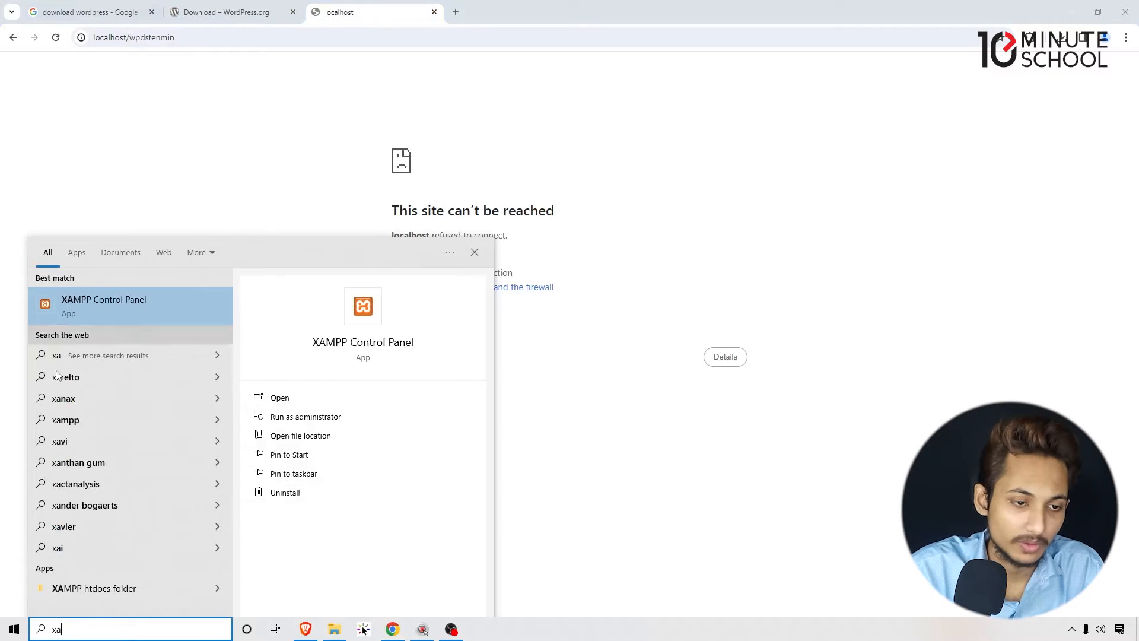
pyautogui.click(115, 297)
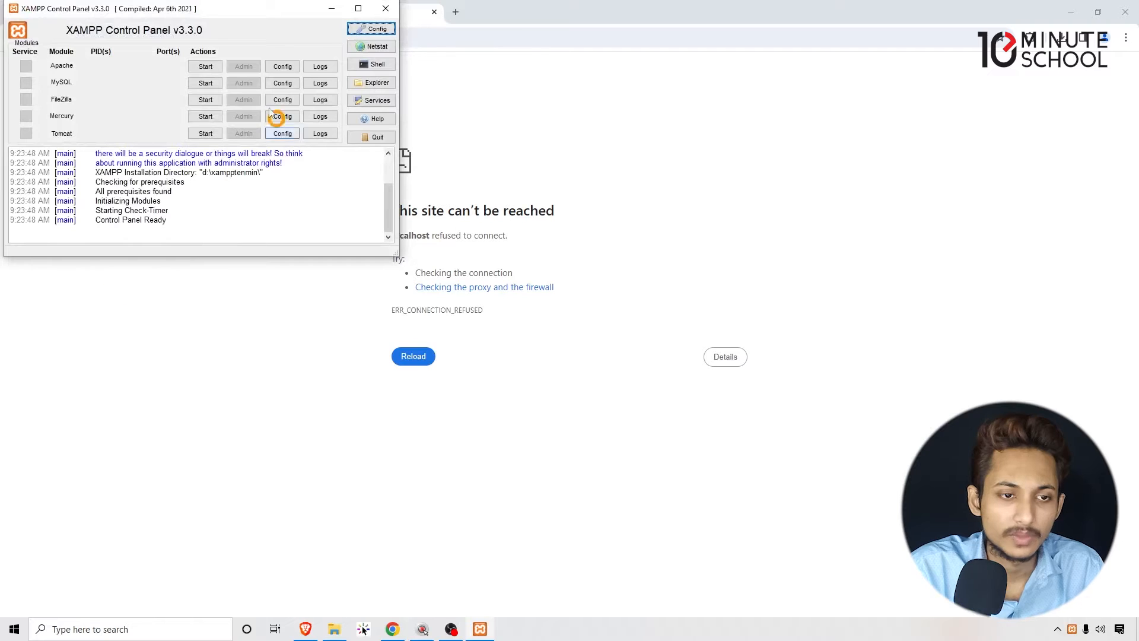
# - Start the Apache and MySQL modules in the XAMPP Control Panel, and reload the localhost/wpdstenmin page in Chrome
pyautogui.click(202, 67)
pyautogui.click(206, 83)
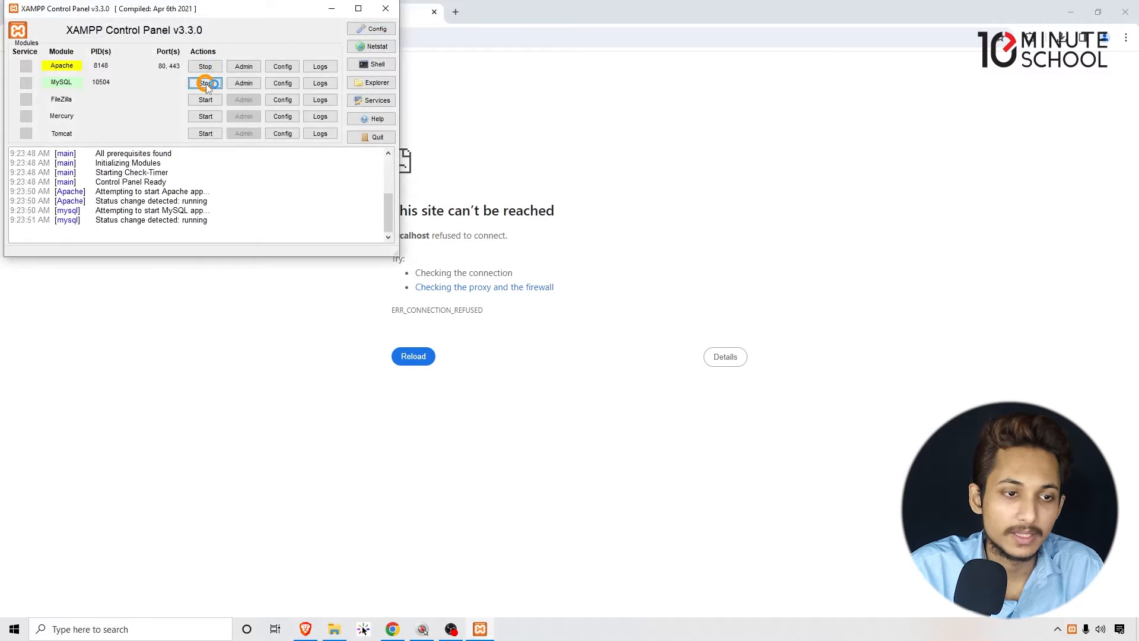
pyautogui.moveTo(119, 8); pyautogui.dragTo(513, 187)
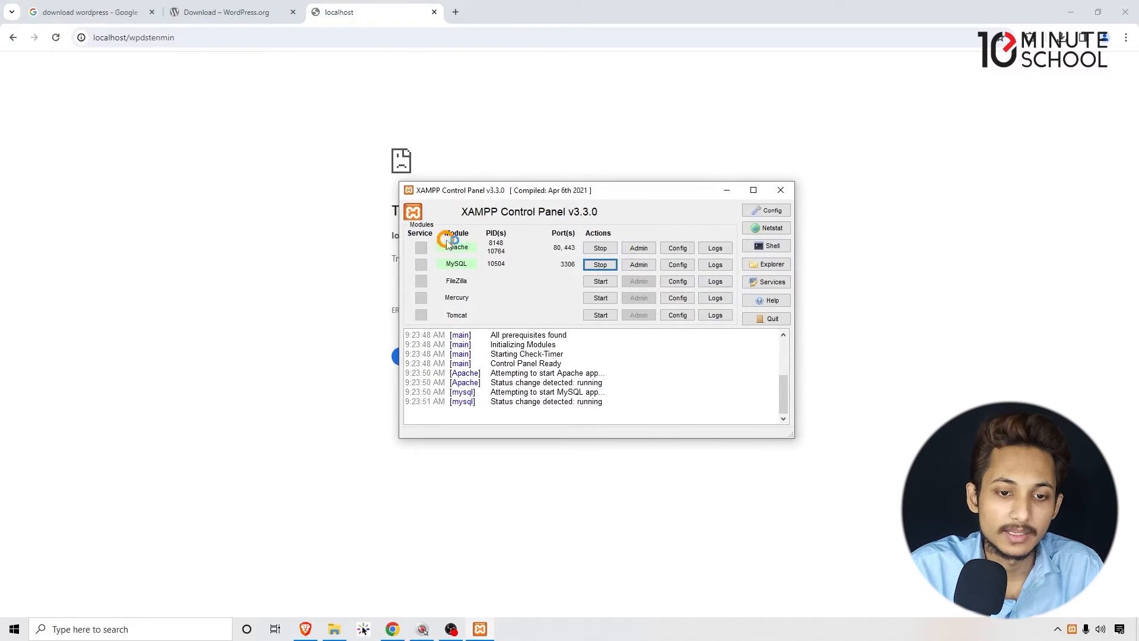
pyautogui.click(123, 191)
pyautogui.click(59, 37)
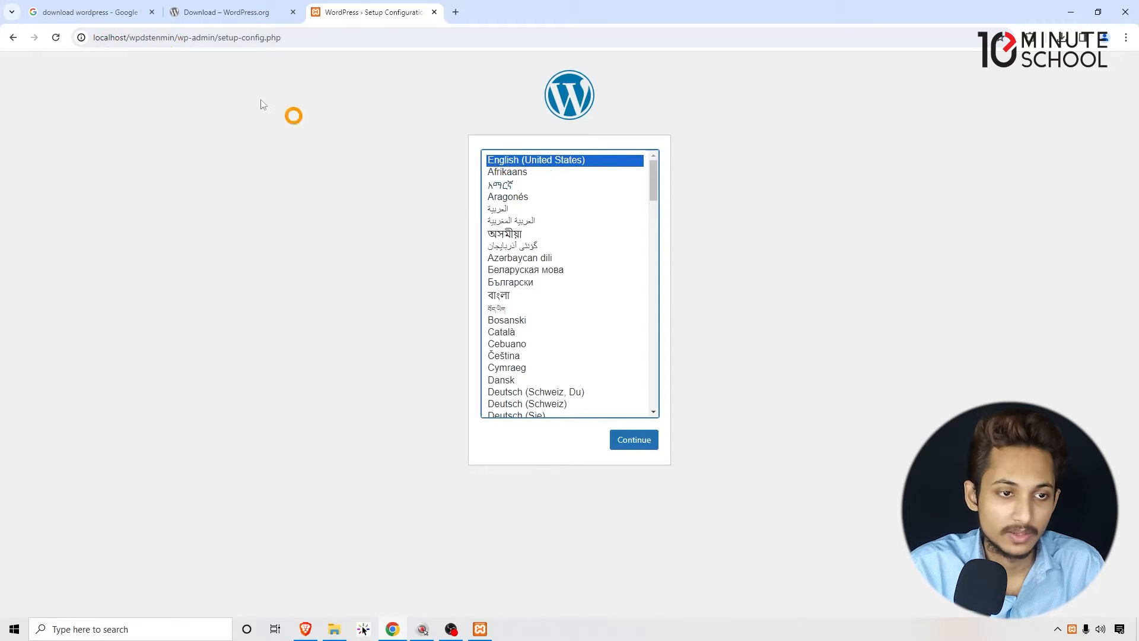
# - Choose English (United States) as the WordPress installation language and continue the setup
pyautogui.click(191, 159)
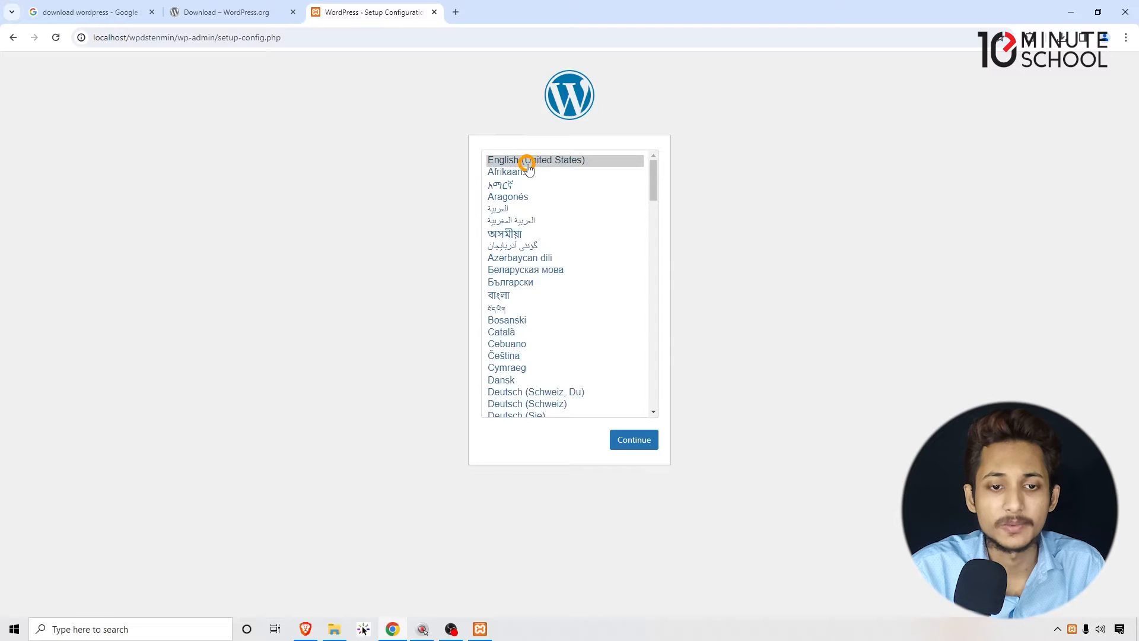
pyautogui.scroll(-4, 533, 190)
pyautogui.scroll(4, 532, 214)
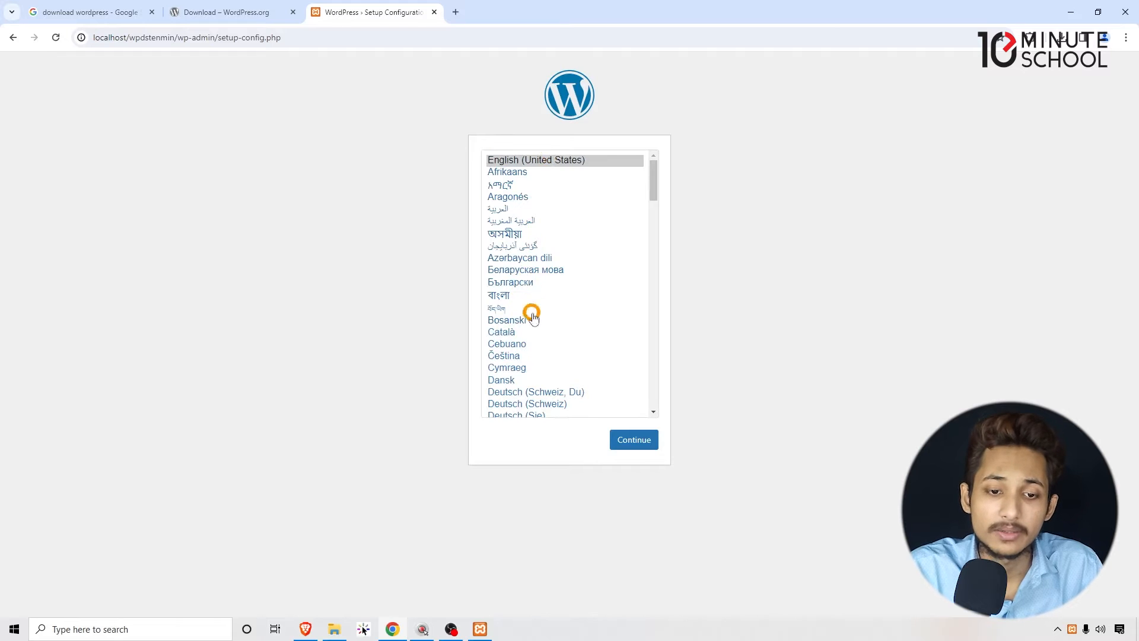
pyautogui.click(546, 158)
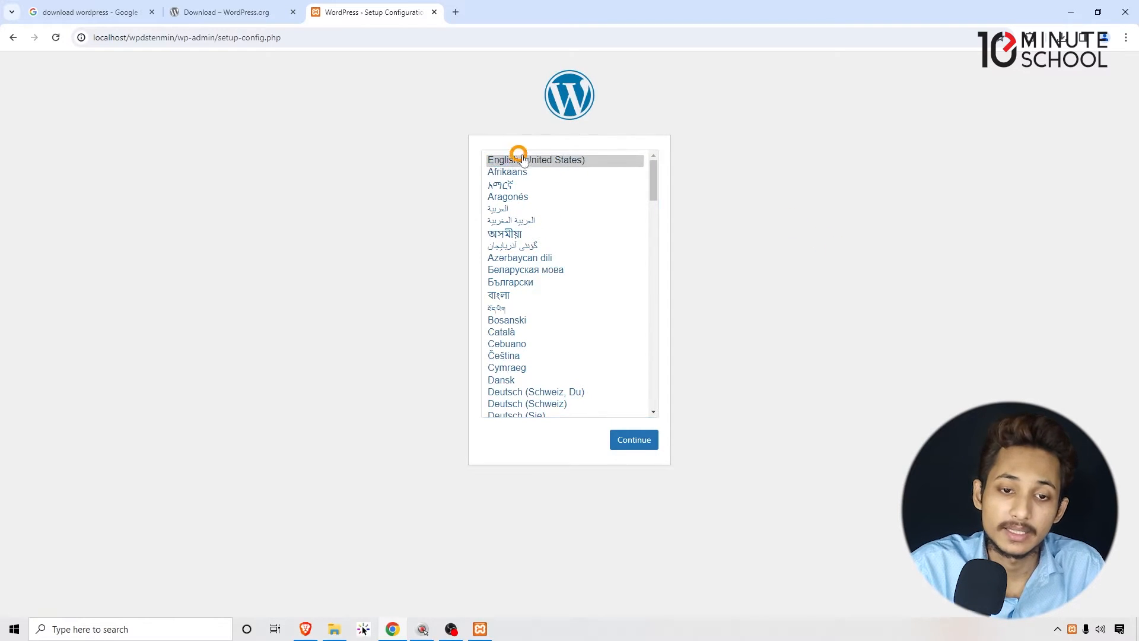
pyautogui.click(553, 158)
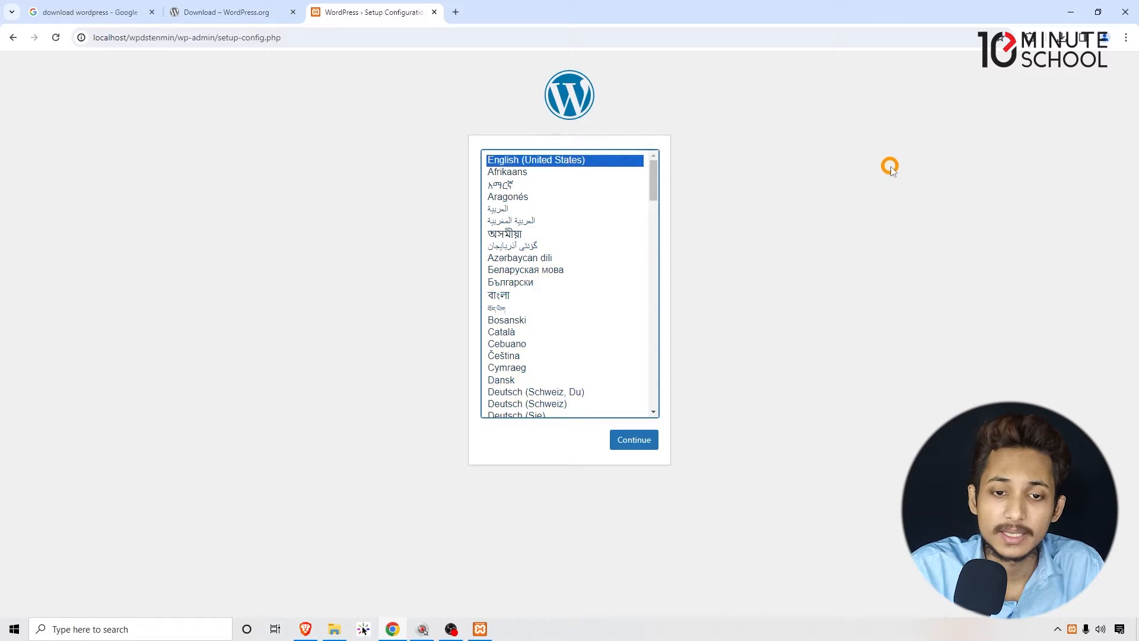
pyautogui.click(650, 438)
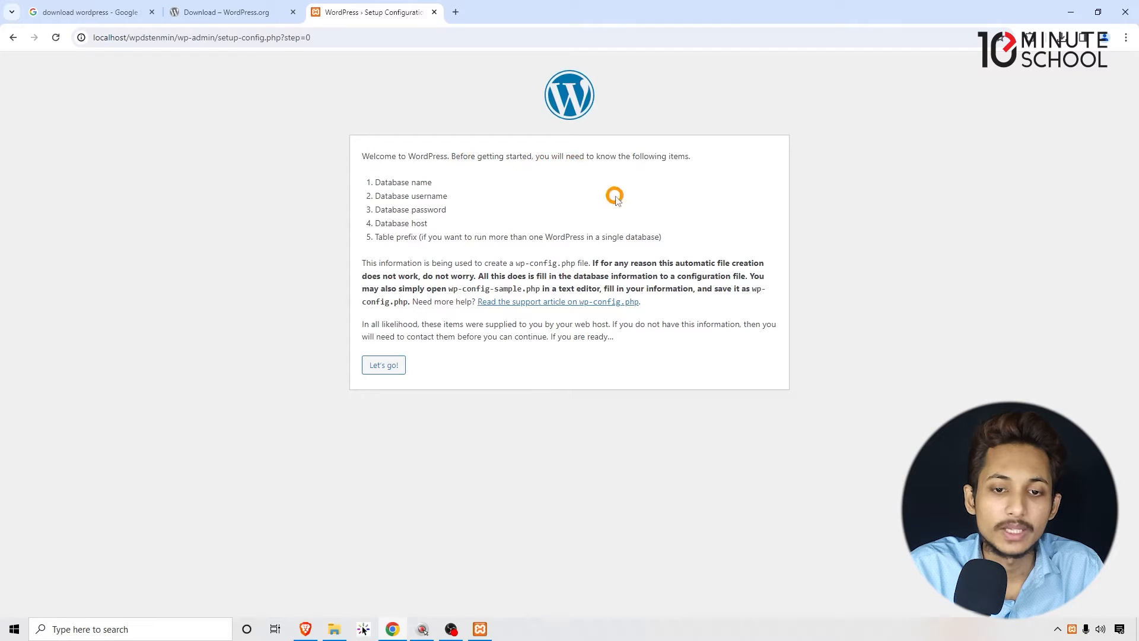
# - Review the list of database details that WordPress requires before the setup can start
pyautogui.moveTo(374, 183); pyautogui.dragTo(448, 184)
pyautogui.click(443, 186)
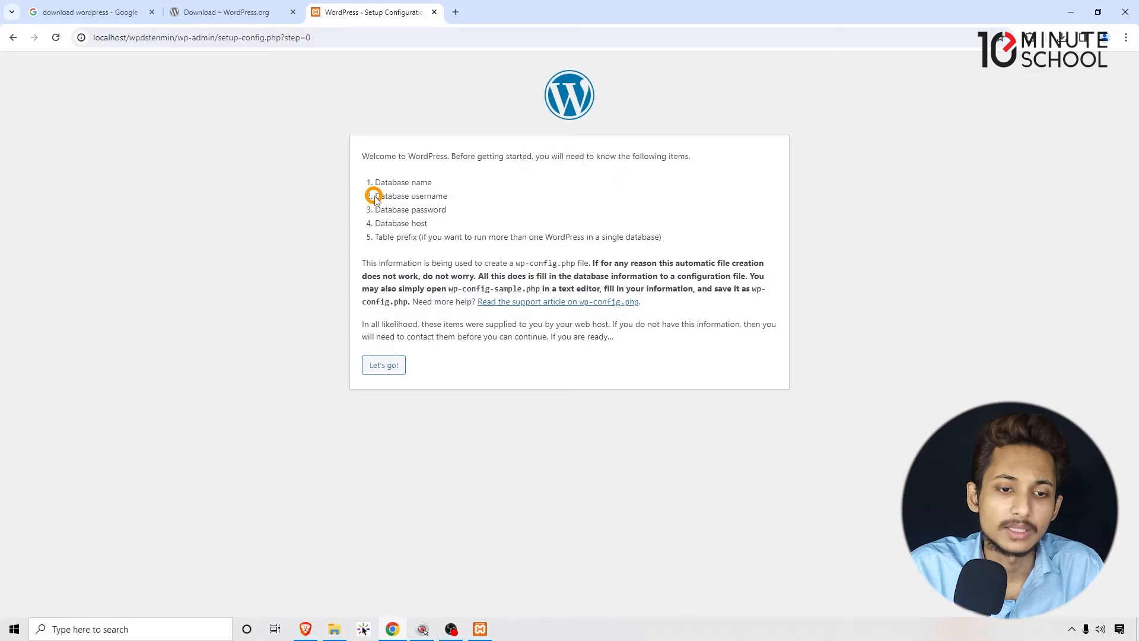
pyautogui.moveTo(403, 194); pyautogui.dragTo(457, 195)
pyautogui.click(425, 197)
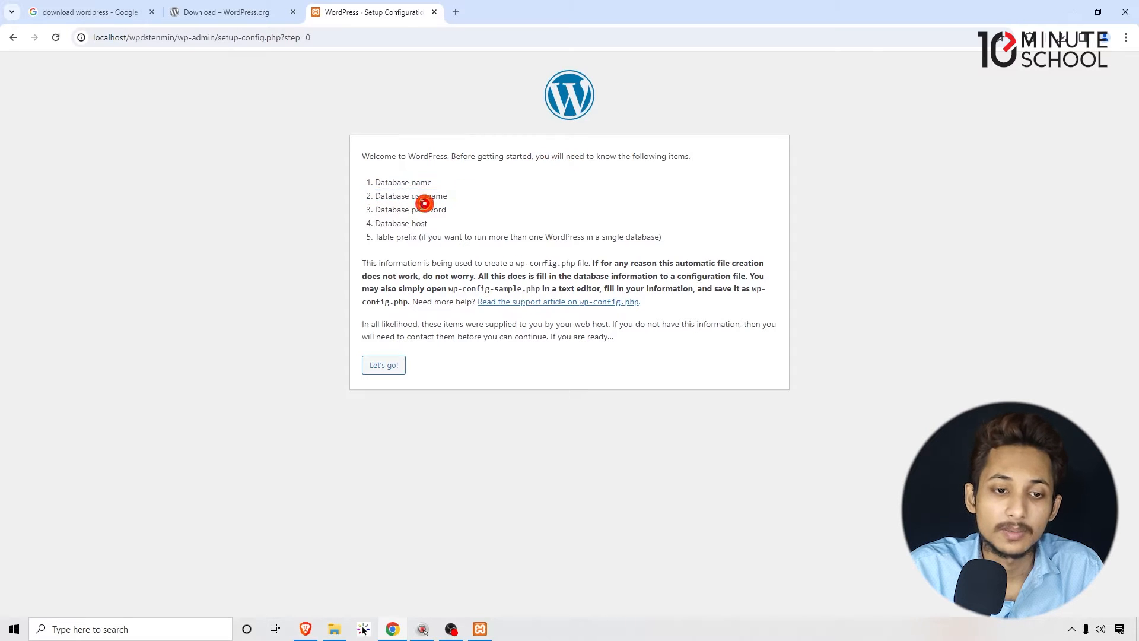
pyautogui.moveTo(374, 211); pyautogui.dragTo(450, 211)
pyautogui.click(446, 210)
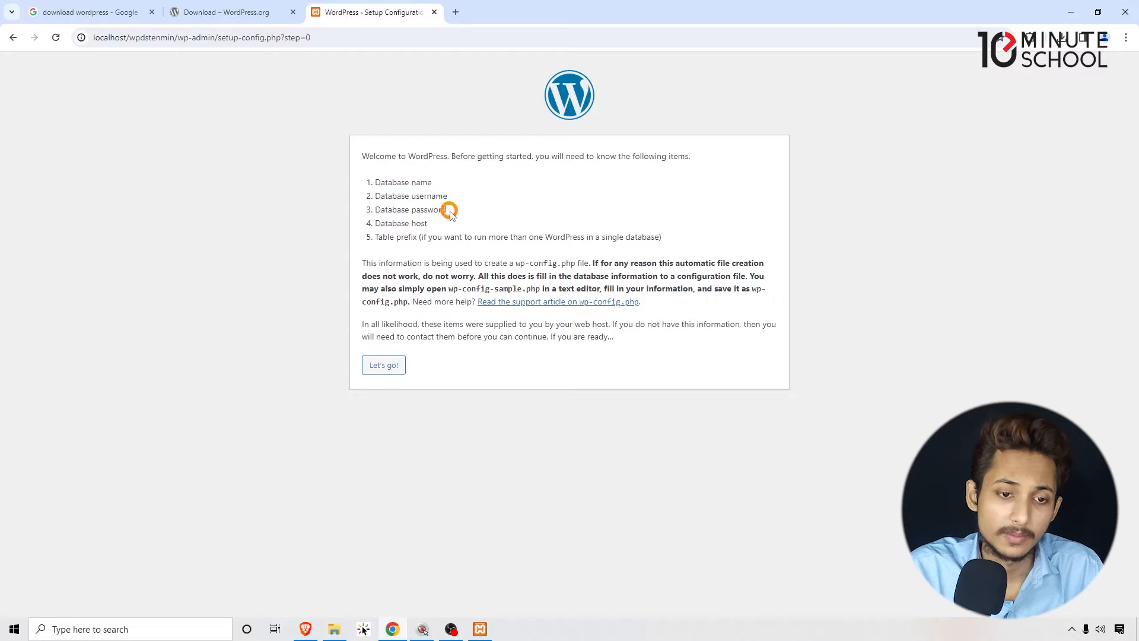
pyautogui.moveTo(376, 223); pyautogui.dragTo(445, 222)
pyautogui.click(443, 225)
pyautogui.moveTo(380, 237); pyautogui.dragTo(432, 233)
pyautogui.click(435, 233)
pyautogui.moveTo(380, 183); pyautogui.dragTo(455, 230)
pyautogui.click(398, 181)
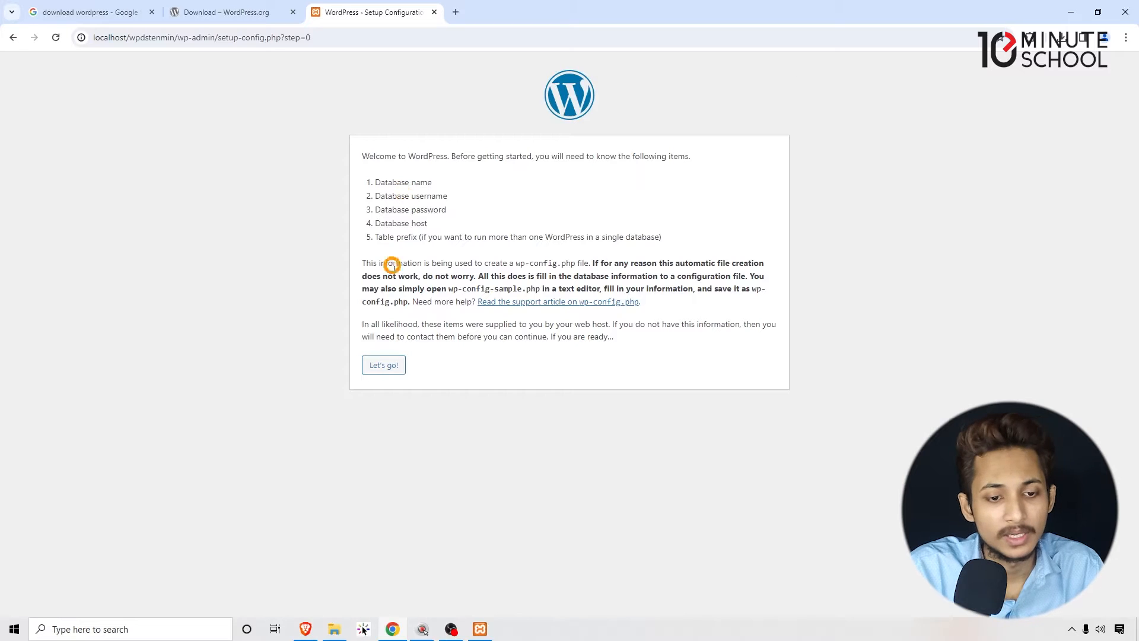
# - Load phpMyAdmin at localhost/phpmyadmin in a separate browser tab
pyautogui.click(452, 13)
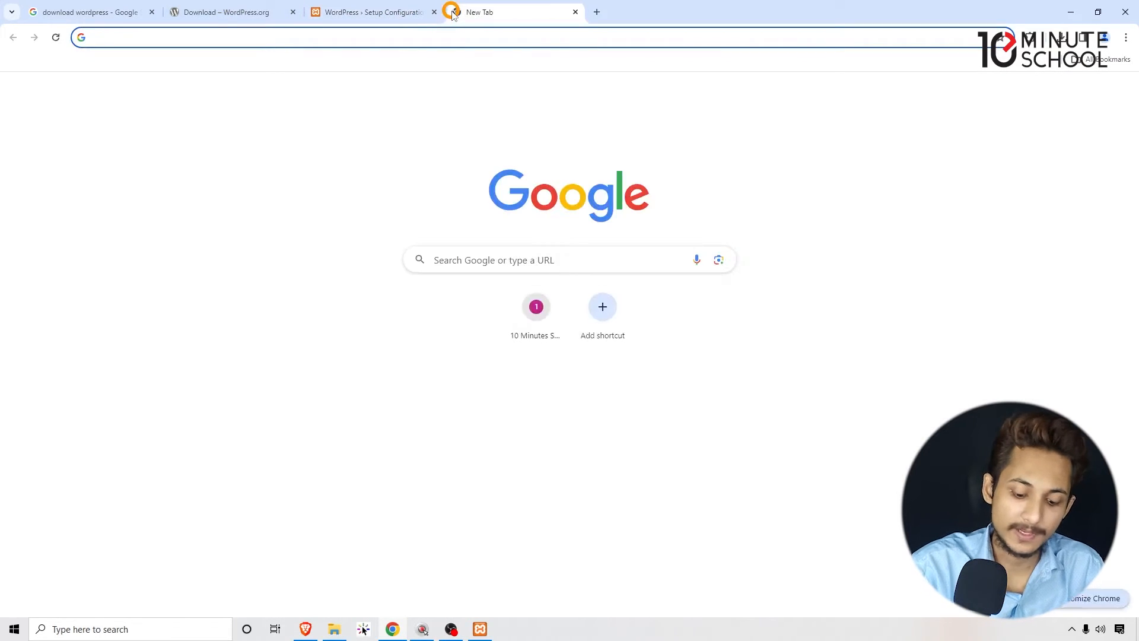
pyautogui.write('lo')
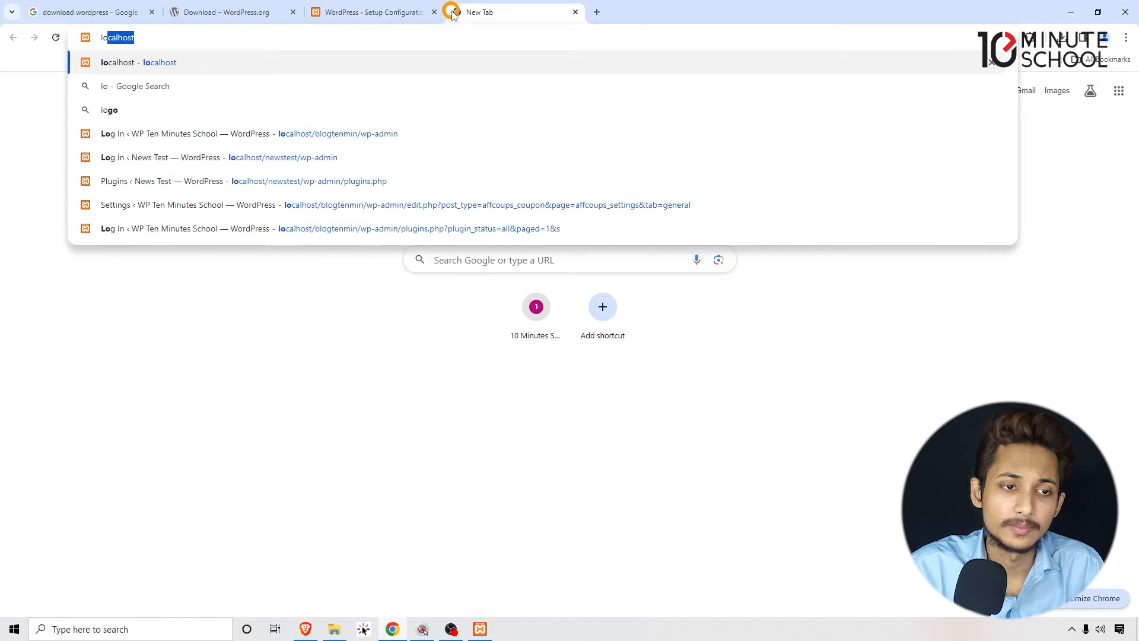
pyautogui.write('calhost')
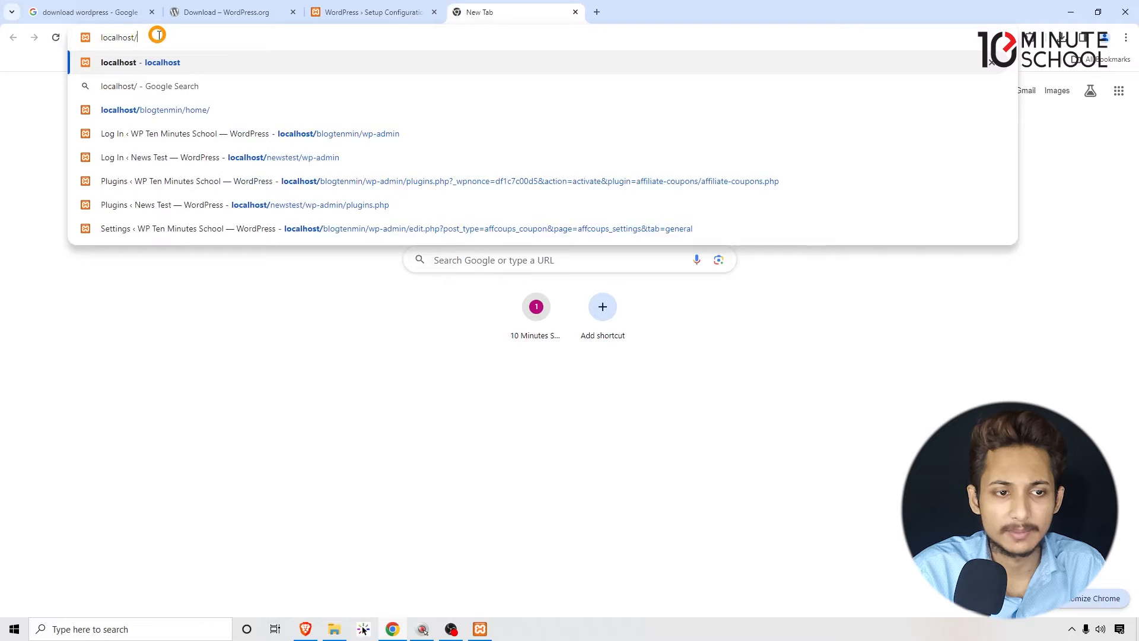
pyautogui.write('/phpmyadmin')
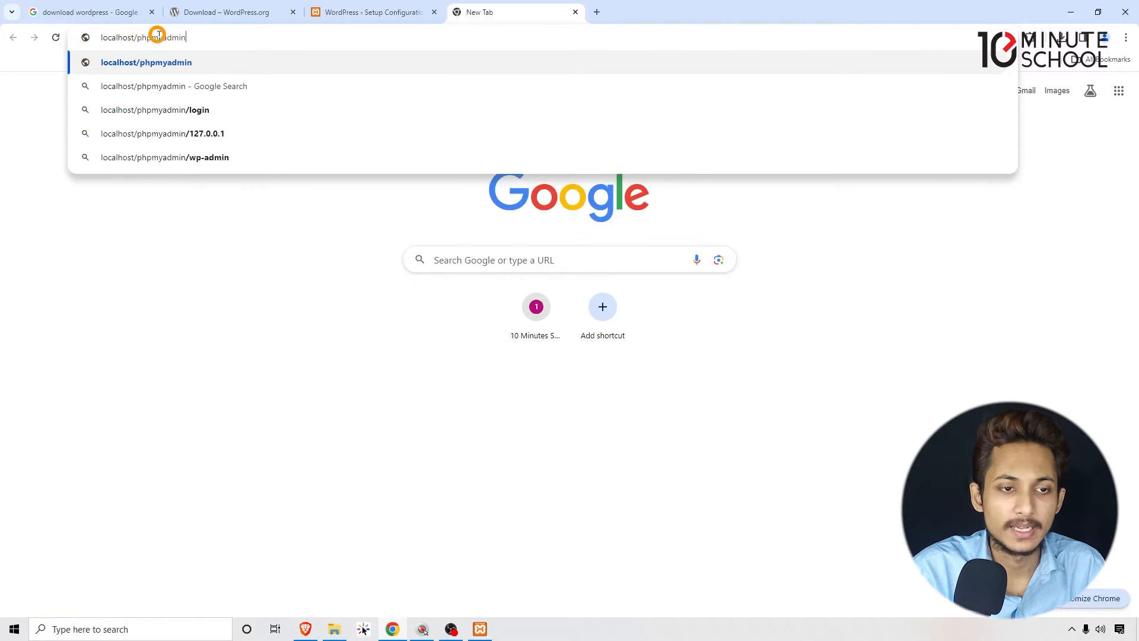
pyautogui.press('Return')
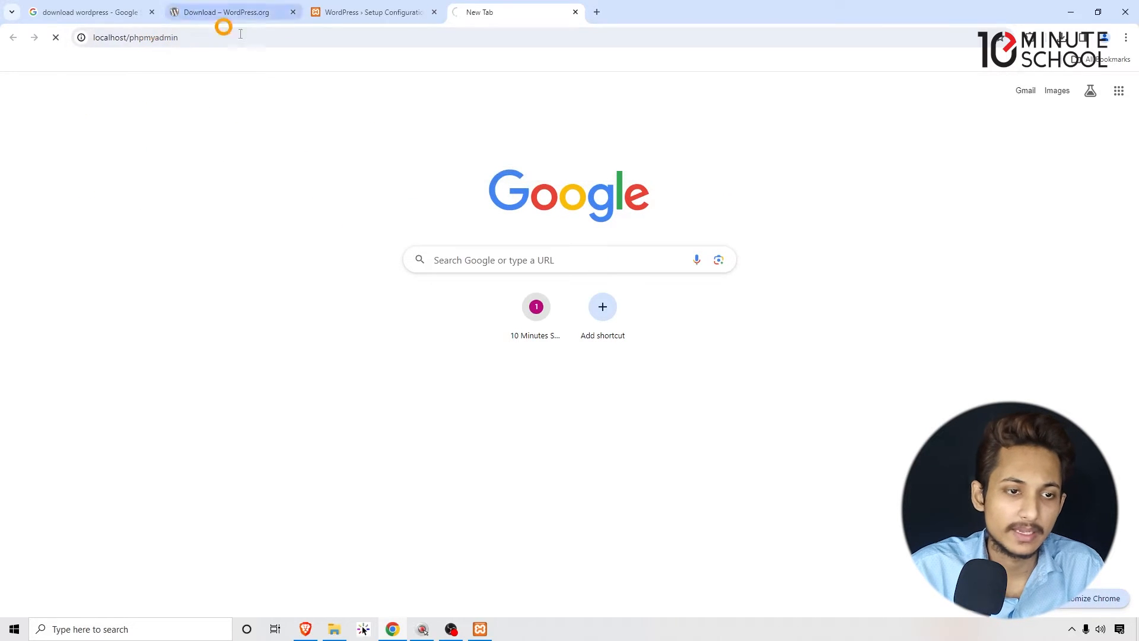
pyautogui.moveTo(262, 38); pyautogui.dragTo(79, 34)
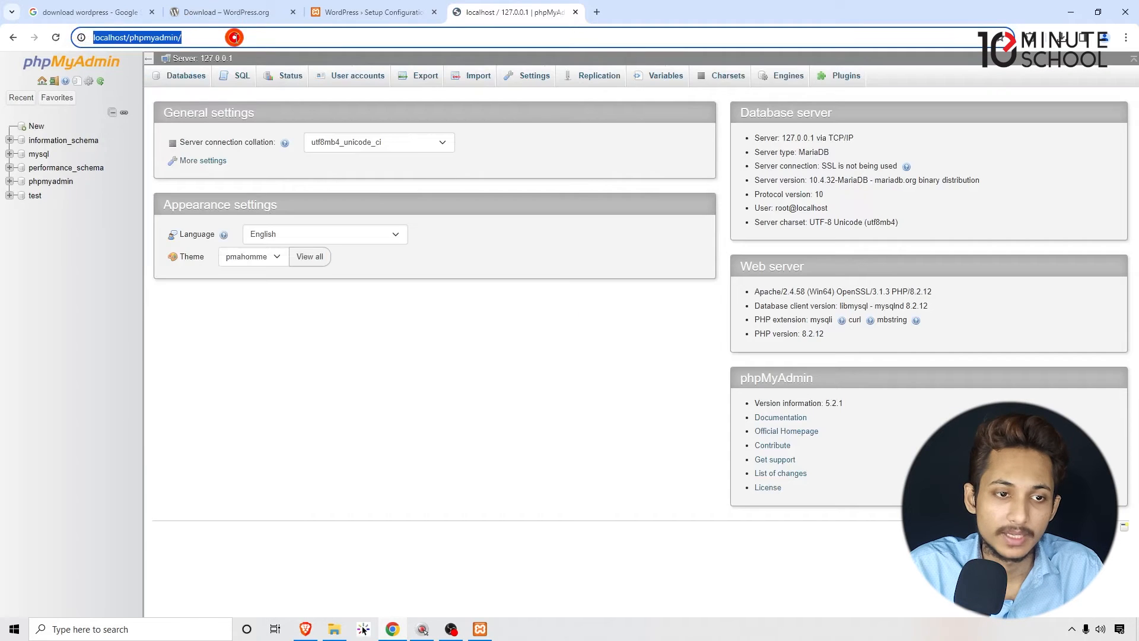
pyautogui.click(421, 350)
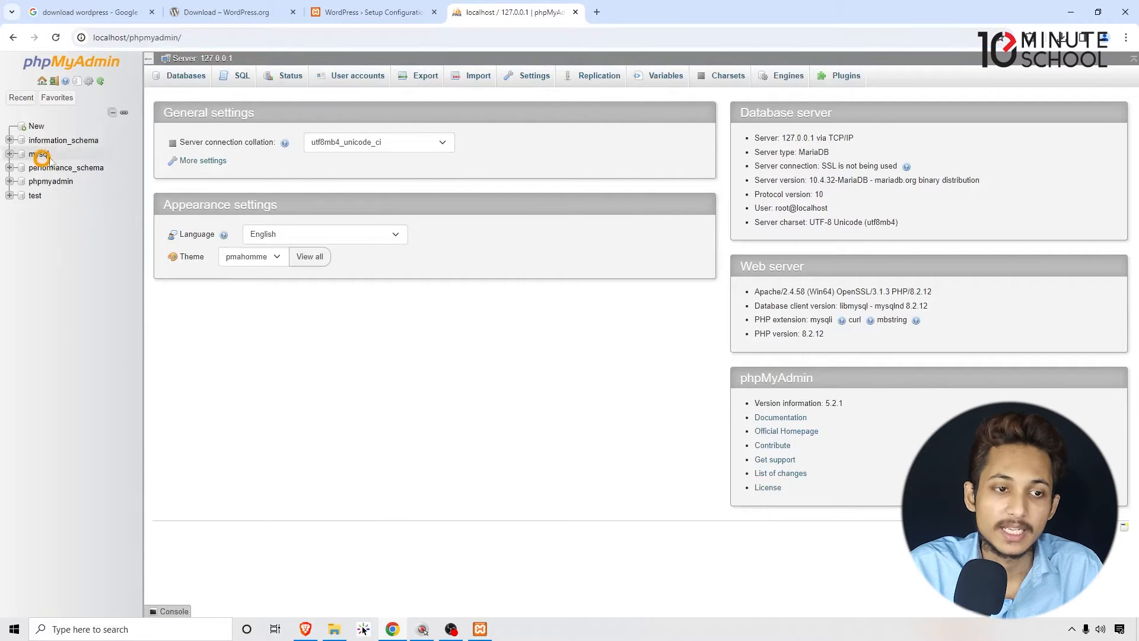
# - Enter db_wpdstenmin as the name of a new database in phpMyAdmin, matching the site folder name in the WordPress address
pyautogui.click(193, 84)
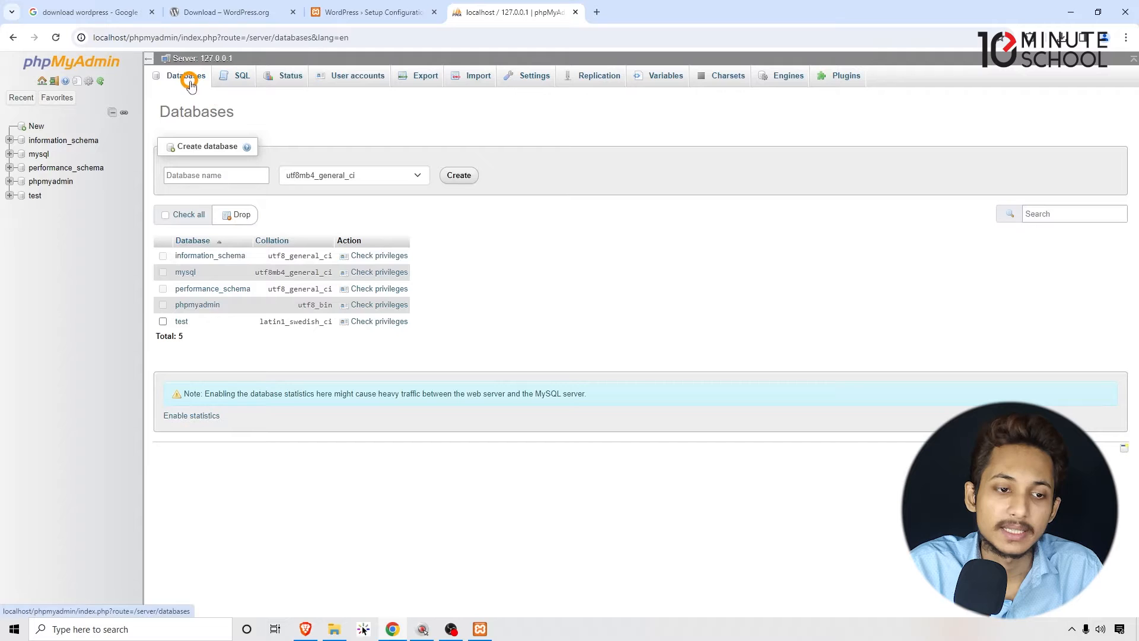
pyautogui.click(196, 176)
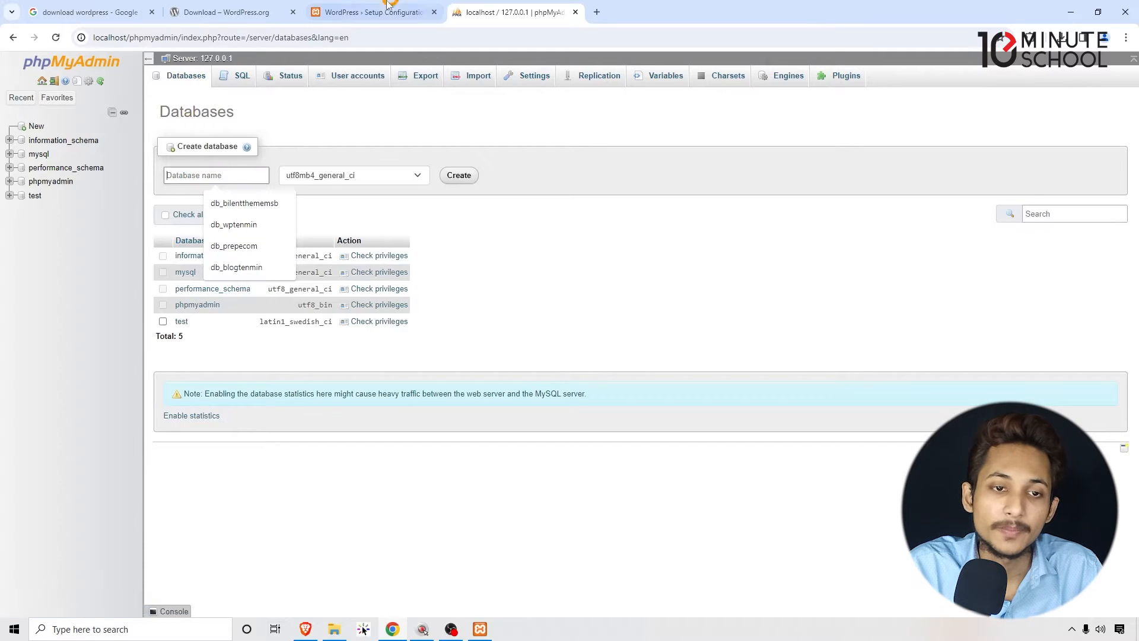
pyautogui.click(368, 12)
pyautogui.doubleClick(144, 38)
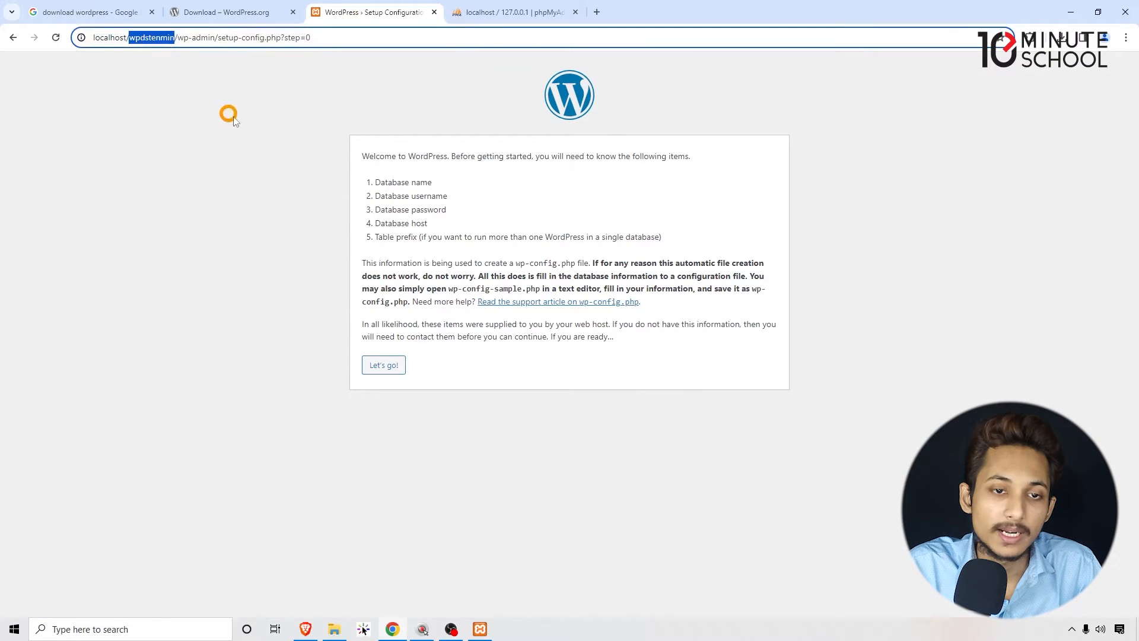
pyautogui.click(471, 13)
pyautogui.click(182, 171)
pyautogui.write('db')
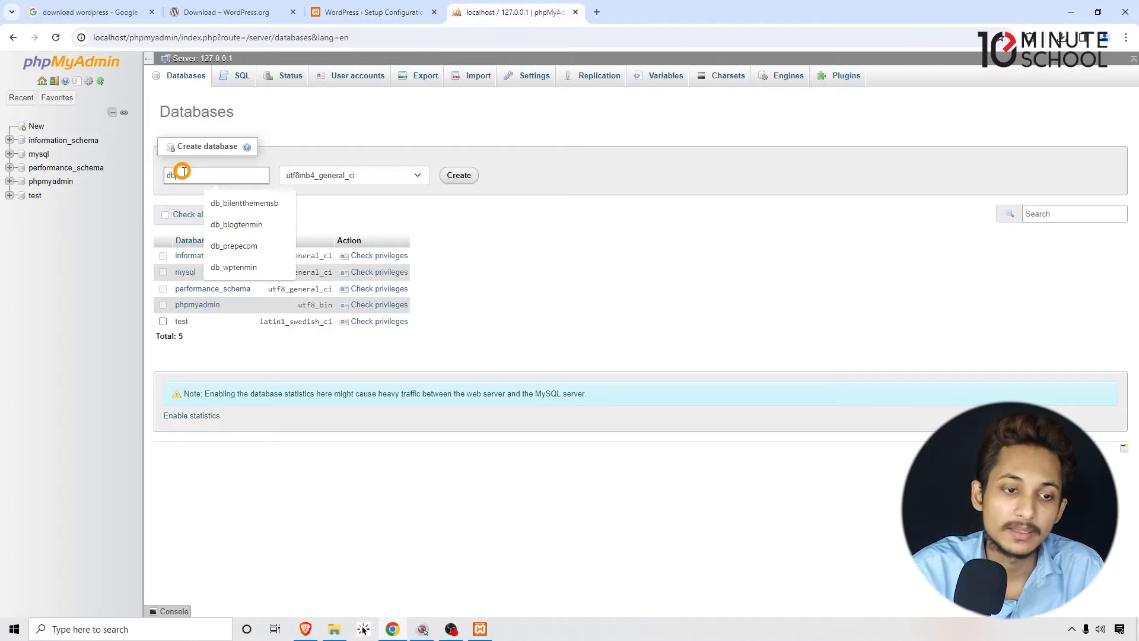
pyautogui.write('_wpdstenmin')
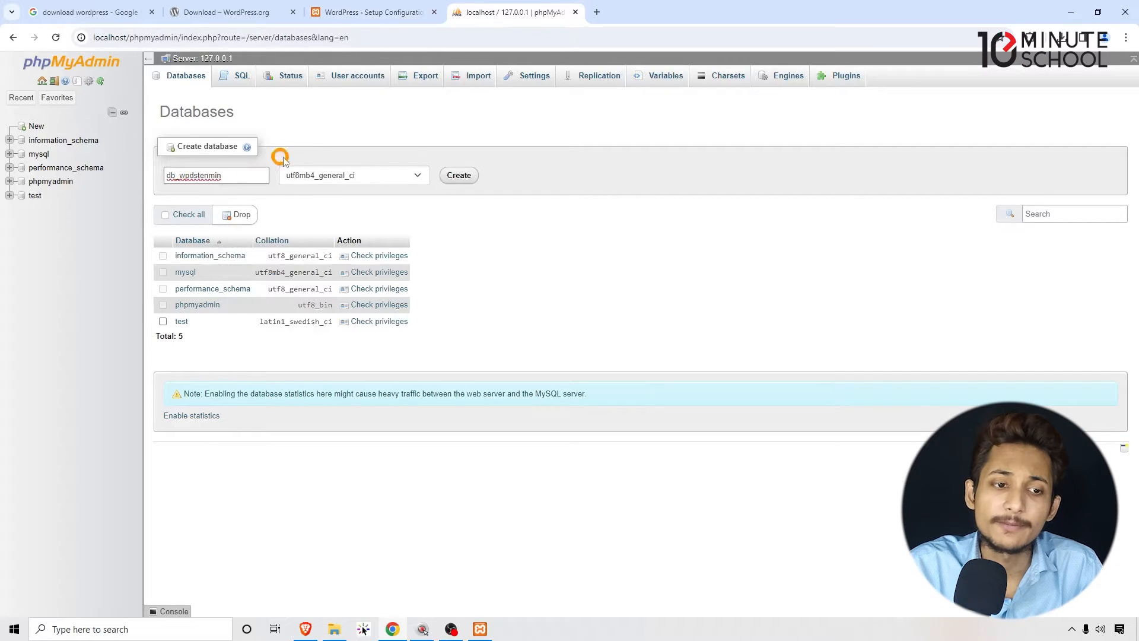
# - Copy the entered database name, and create and open the database using the utf8mb4_general_ci collation
pyautogui.click(200, 176)
pyautogui.moveTo(194, 175)
pyautogui.mouseDown()
pyautogui.moveTo(232, 173)
pyautogui.moveTo(173, 175)
pyautogui.mouseUp()
pyautogui.click(191, 175)
pyautogui.doubleClick(197, 176)
pyautogui.click(224, 175)
pyautogui.click(401, 5)
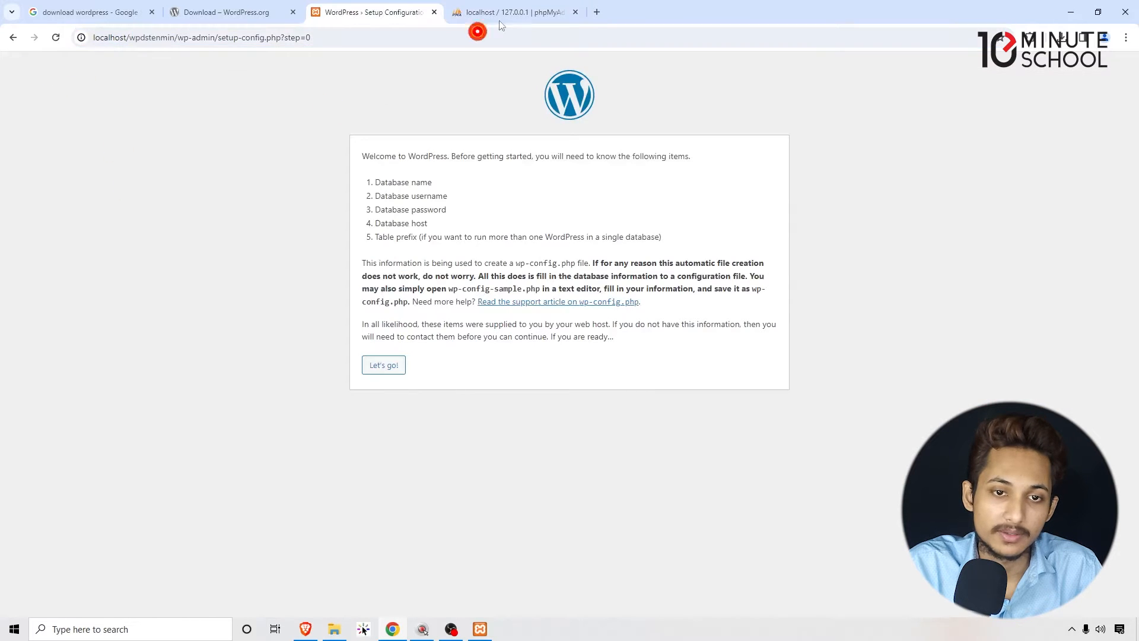
pyautogui.click(495, 13)
pyautogui.click(463, 178)
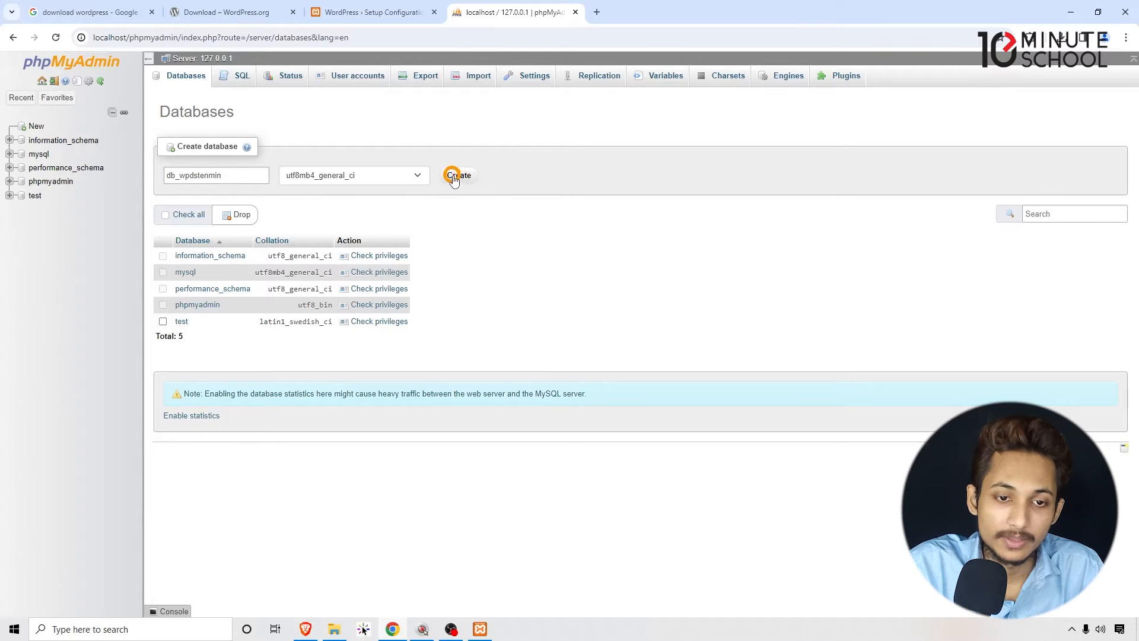
pyautogui.doubleClick(195, 175)
pyautogui.hotkey('ctrl', 'c')
pyautogui.click(468, 175)
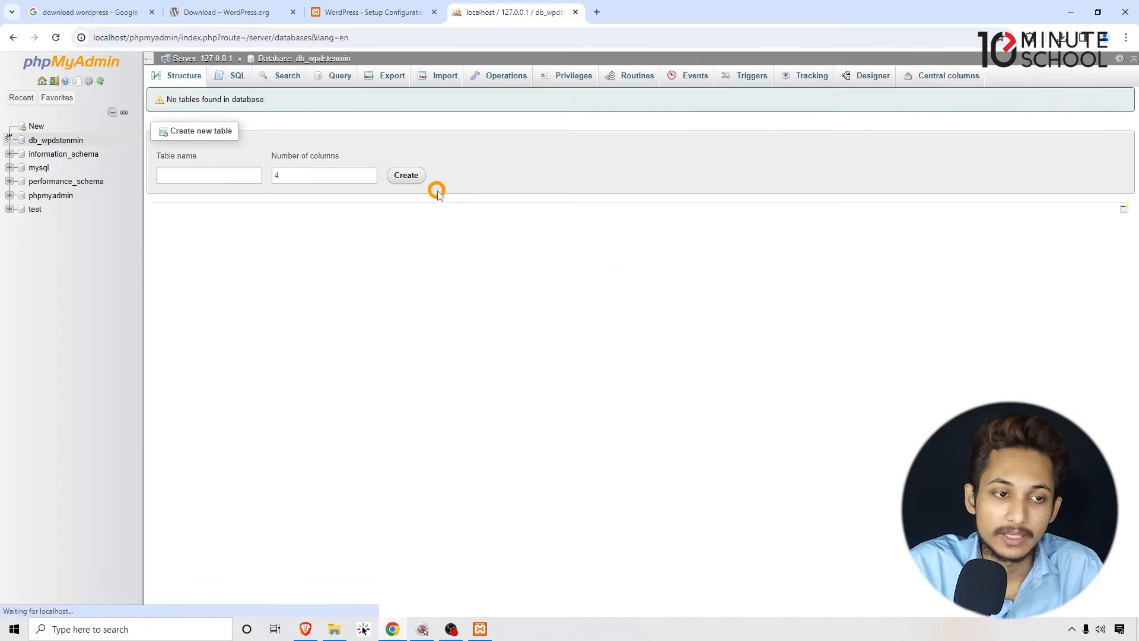
pyautogui.click(55, 140)
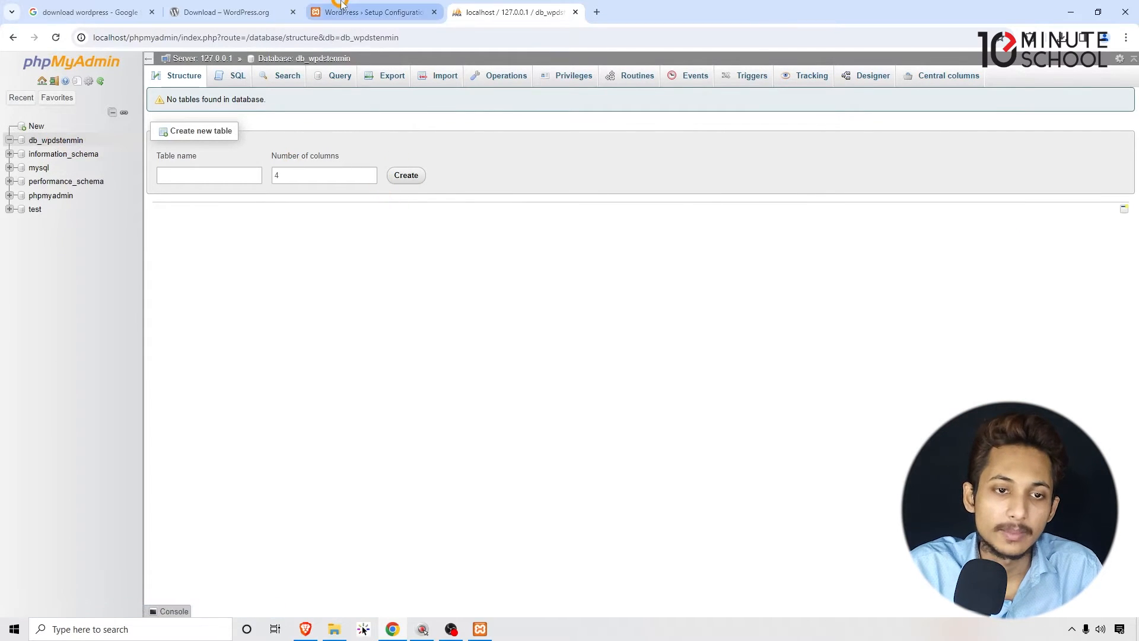
# - Continue the WordPress setup to the database connection form and paste db_wpdstenmin as the database name
pyautogui.click(342, 7)
pyautogui.click(382, 364)
pyautogui.click(390, 366)
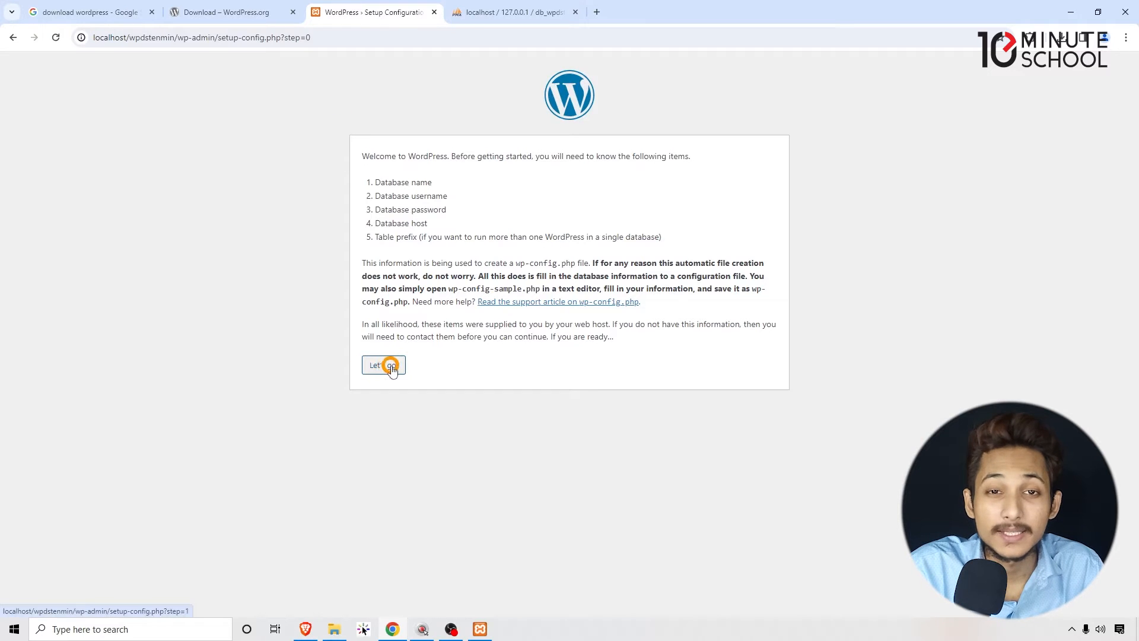
pyautogui.moveTo(437, 182); pyautogui.dragTo(355, 185)
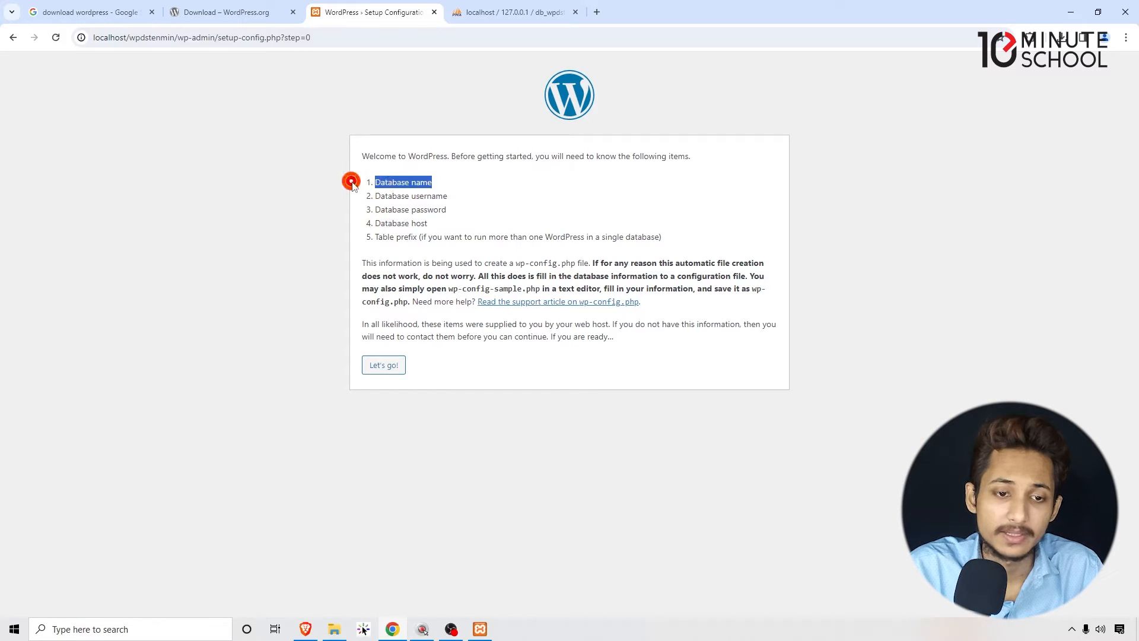
pyautogui.click(383, 365)
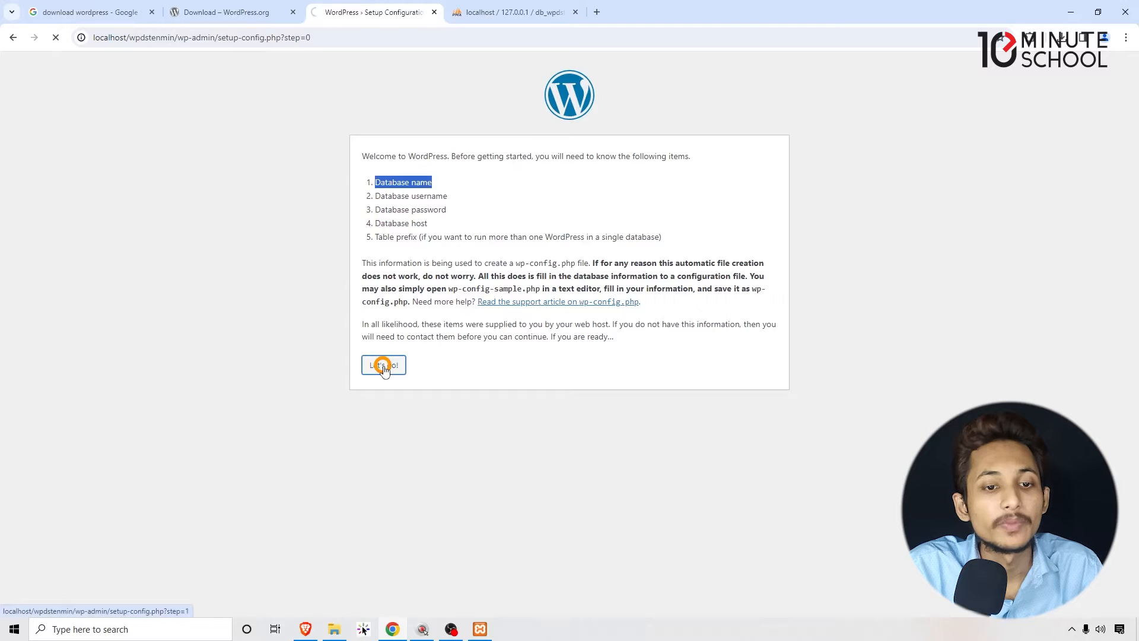
pyautogui.click(462, 188)
pyautogui.hotkey('ctrl', 'v')
pyautogui.click(214, 187)
# - Set the database username to root and leave the database password empty
pyautogui.click(491, 234)
pyautogui.moveTo(441, 250); pyautogui.dragTo(547, 252)
pyautogui.click(544, 251)
pyautogui.click(532, 231)
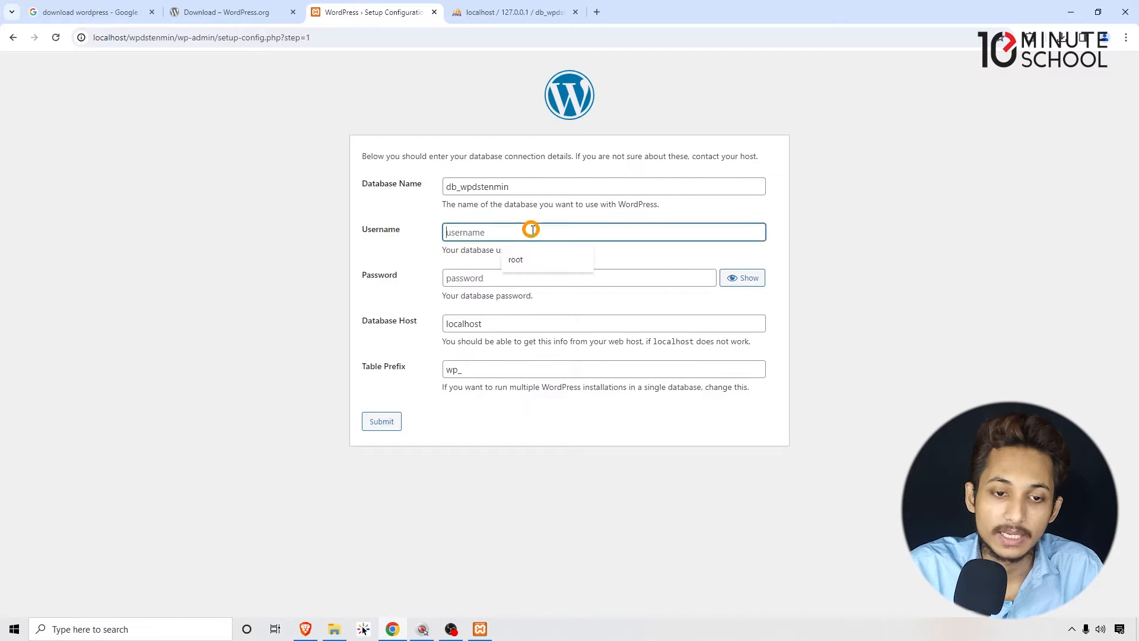
pyautogui.click(533, 261)
pyautogui.click(138, 312)
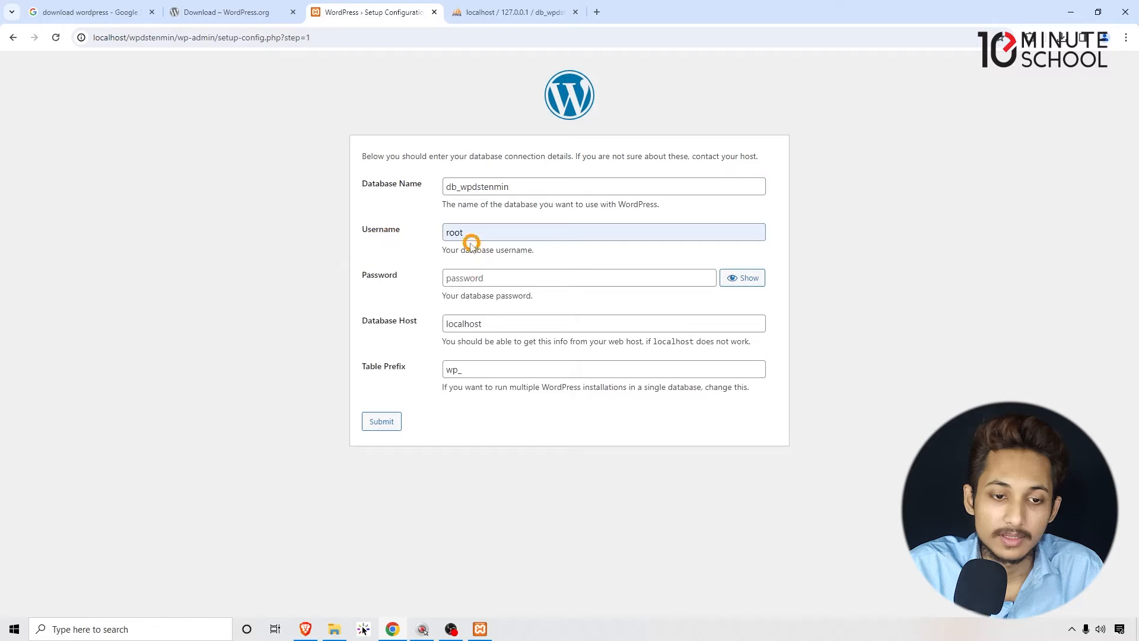
pyautogui.click(460, 281)
pyautogui.click(284, 292)
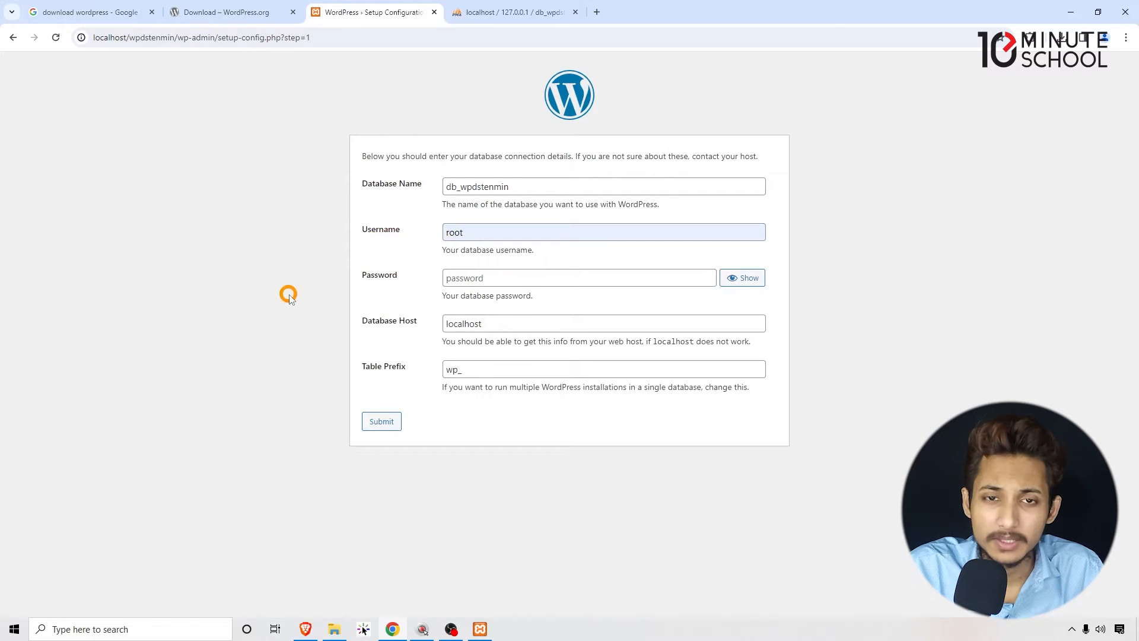
pyautogui.click(472, 276)
pyautogui.click(230, 282)
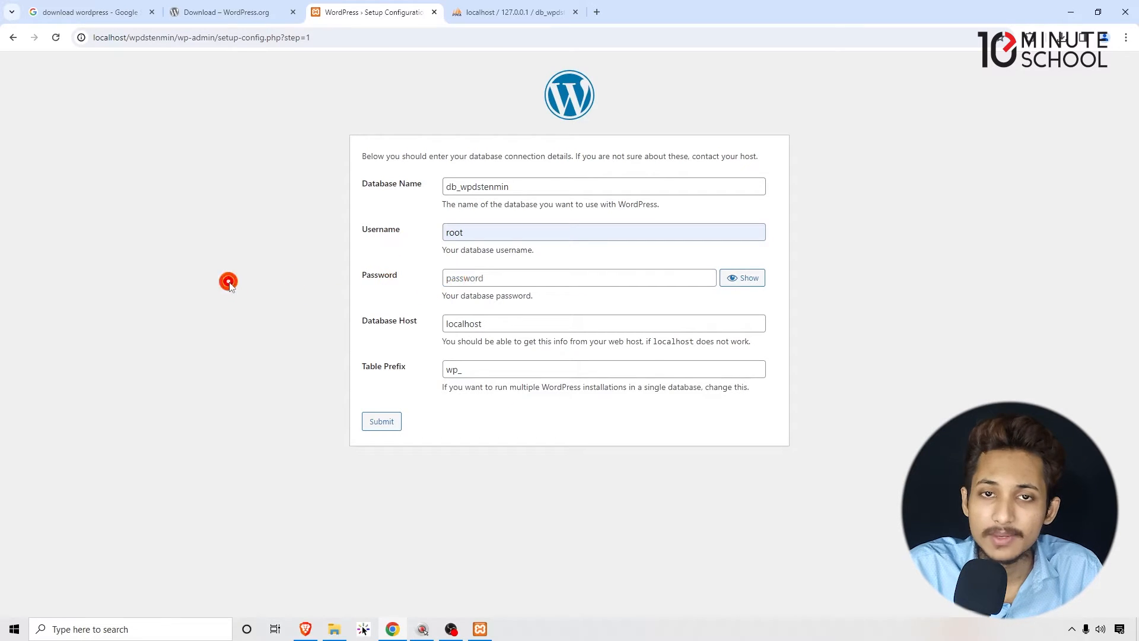
# - Keep localhost as the database host and wp_ as the table prefix, and submit the database connection details
pyautogui.moveTo(366, 321); pyautogui.dragTo(422, 325)
pyautogui.doubleClick(469, 324)
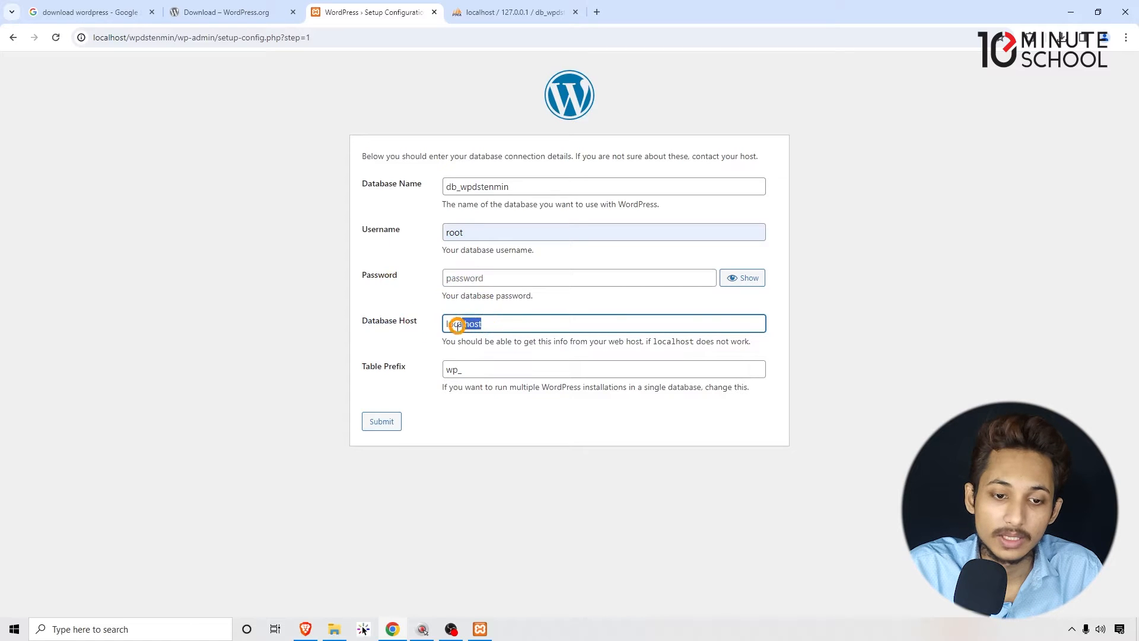
pyautogui.click(270, 332)
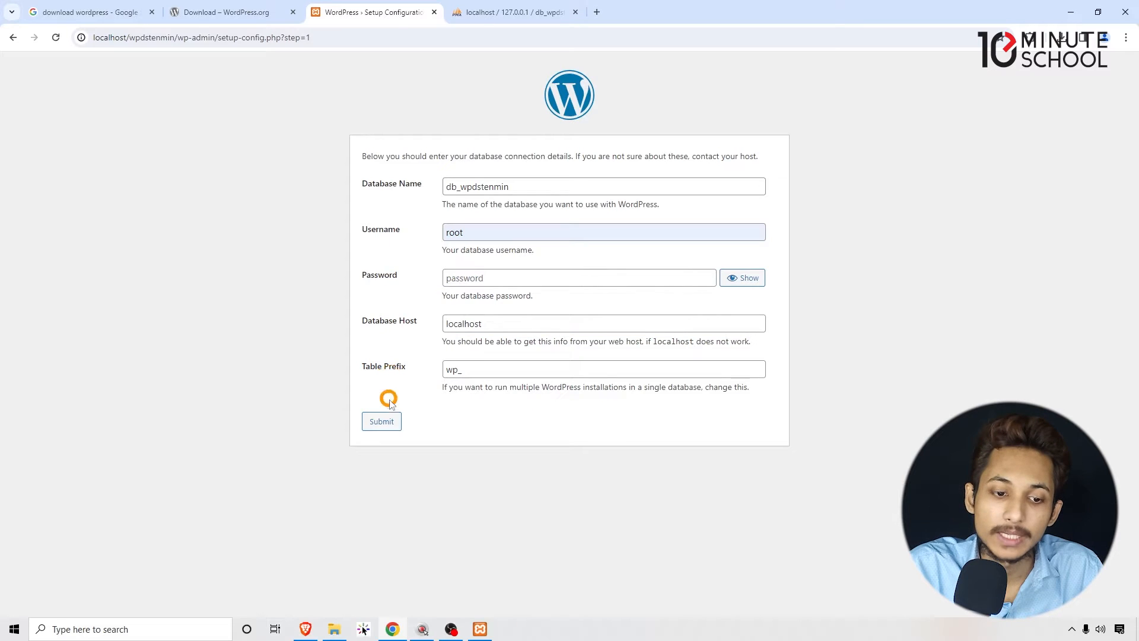
pyautogui.click(381, 423)
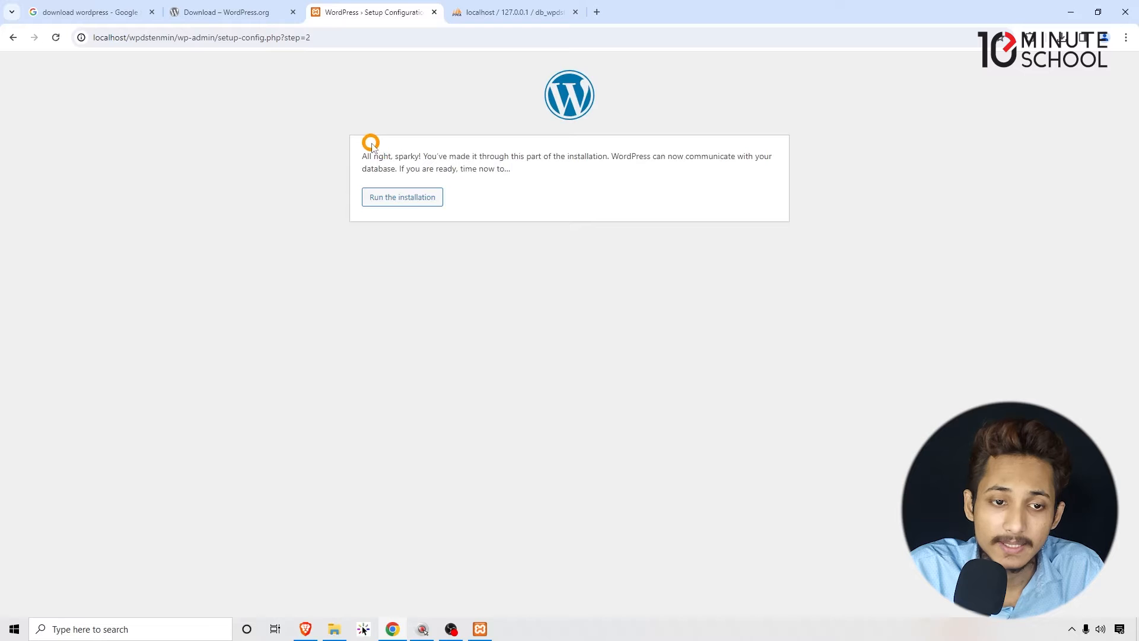
# - Run the WordPress installation to reach the site information form
pyautogui.moveTo(415, 156); pyautogui.dragTo(522, 170)
pyautogui.click(522, 170)
pyautogui.click(401, 196)
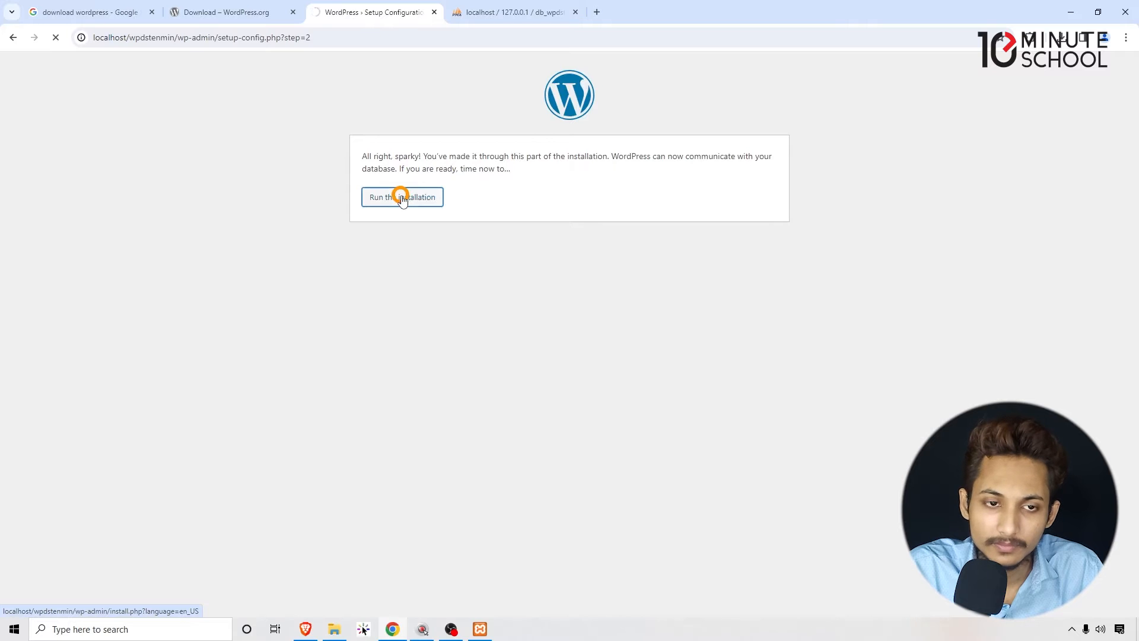
# - Set the site title to 10 Minutes Scl Blog in the installation form
pyautogui.click(470, 292)
pyautogui.click(454, 317)
pyautogui.tripleClick(502, 379)
pyautogui.click(471, 445)
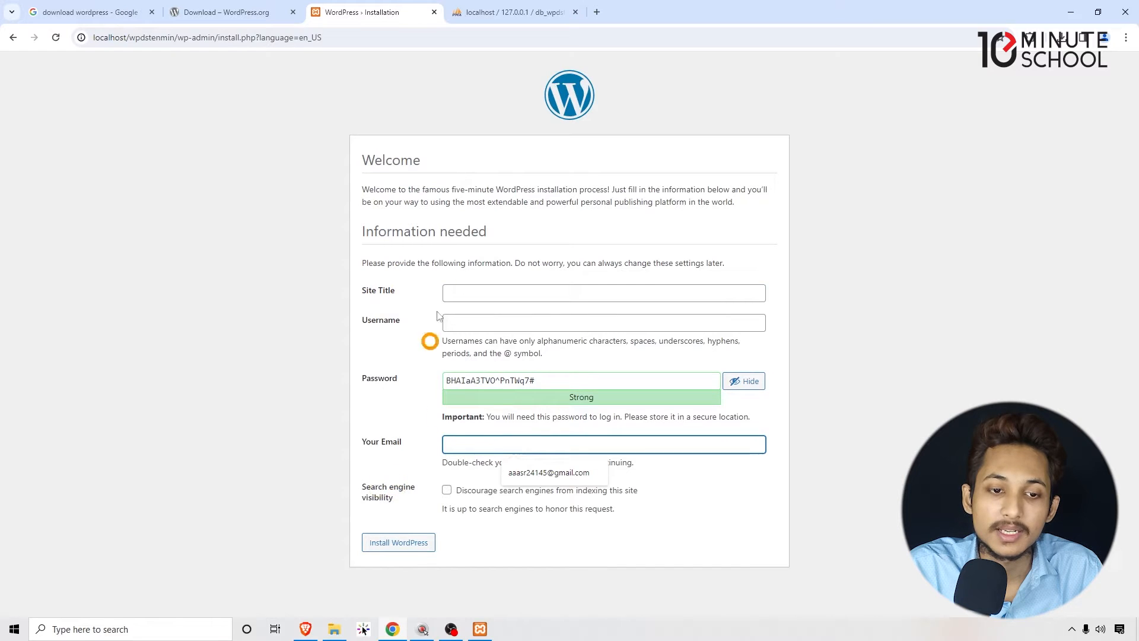
pyautogui.click(468, 291)
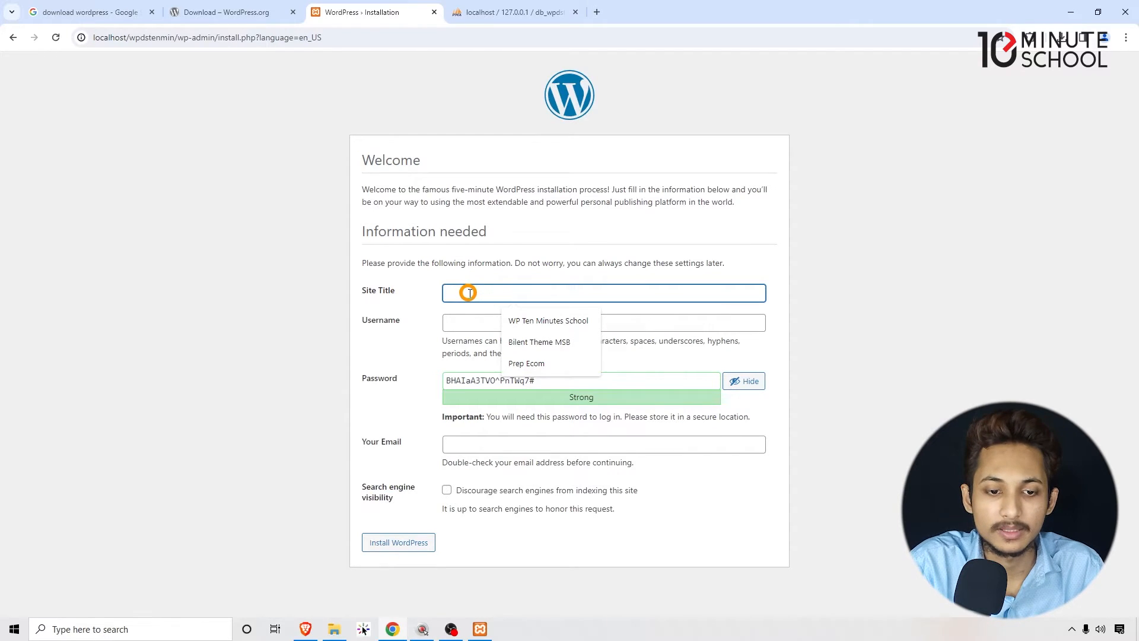
pyautogui.write('!')
pyautogui.write('0')
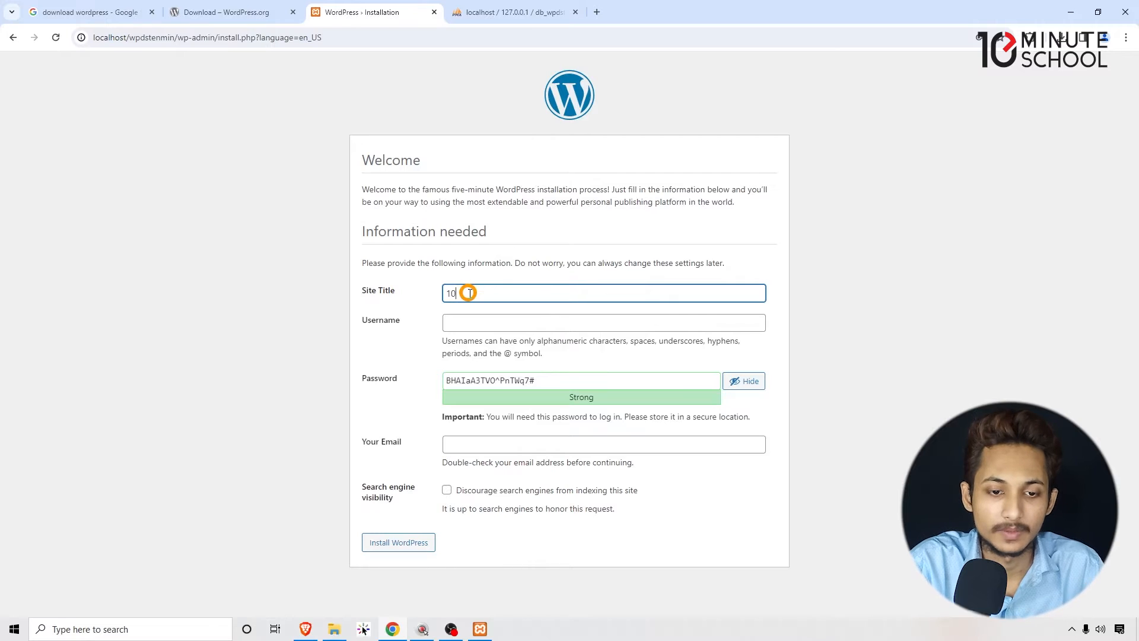
pyautogui.write(' Minutes Scl Blog')
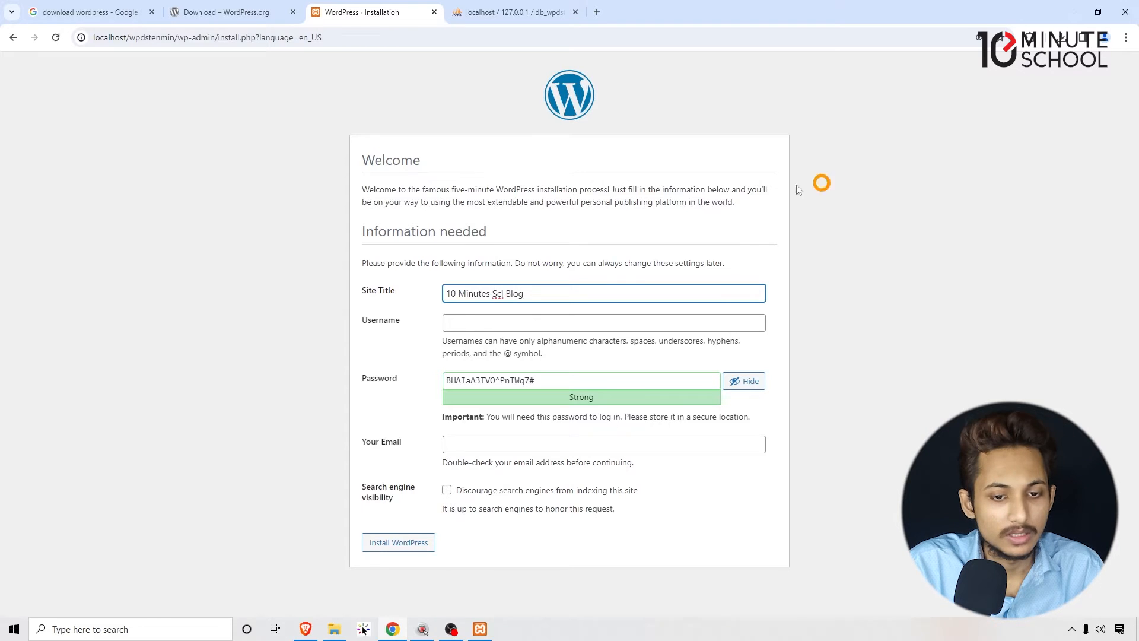
pyautogui.click(479, 325)
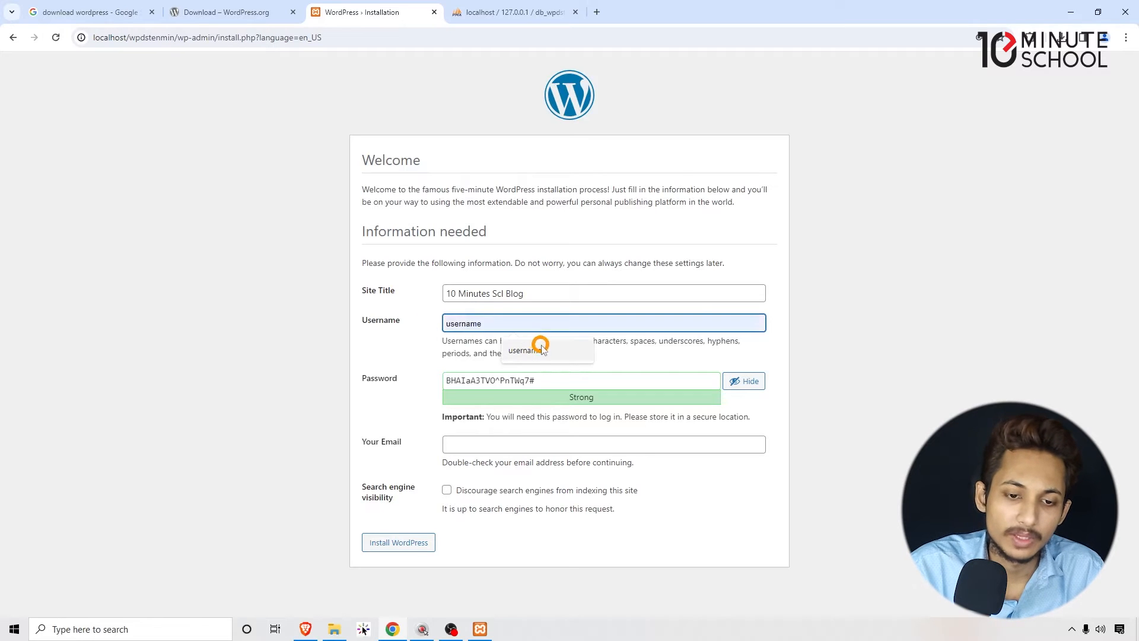
pyautogui.click(475, 324)
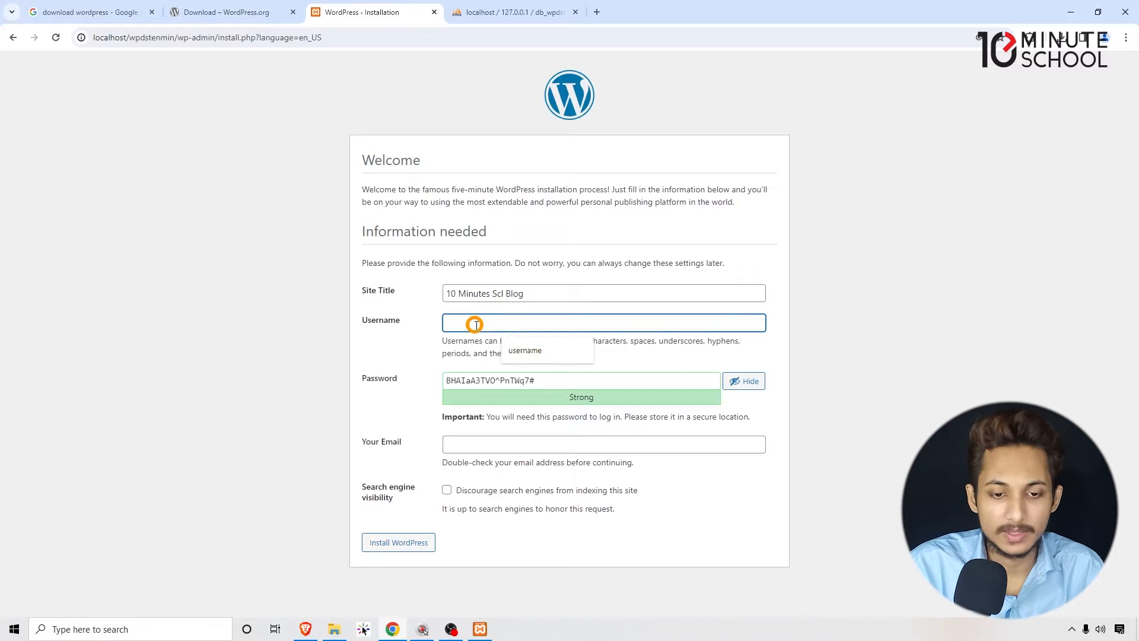
pyautogui.write('aarav')
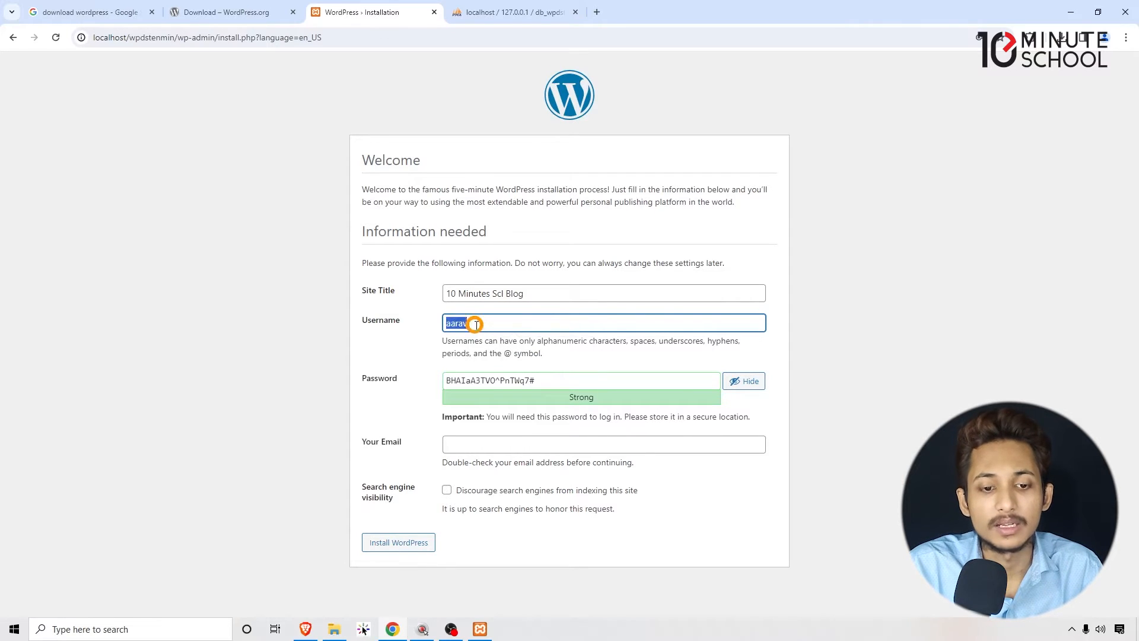
pyautogui.click(537, 320)
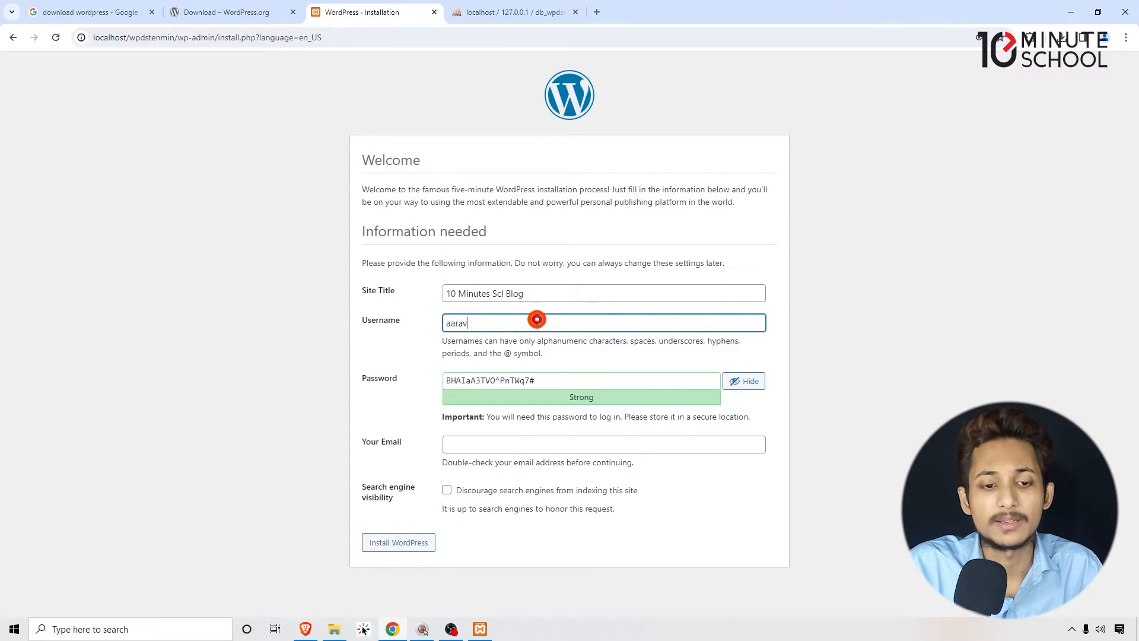
# - Replace the generated admin password with a chosen account password and set the username to username
pyautogui.tripleClick(550, 385)
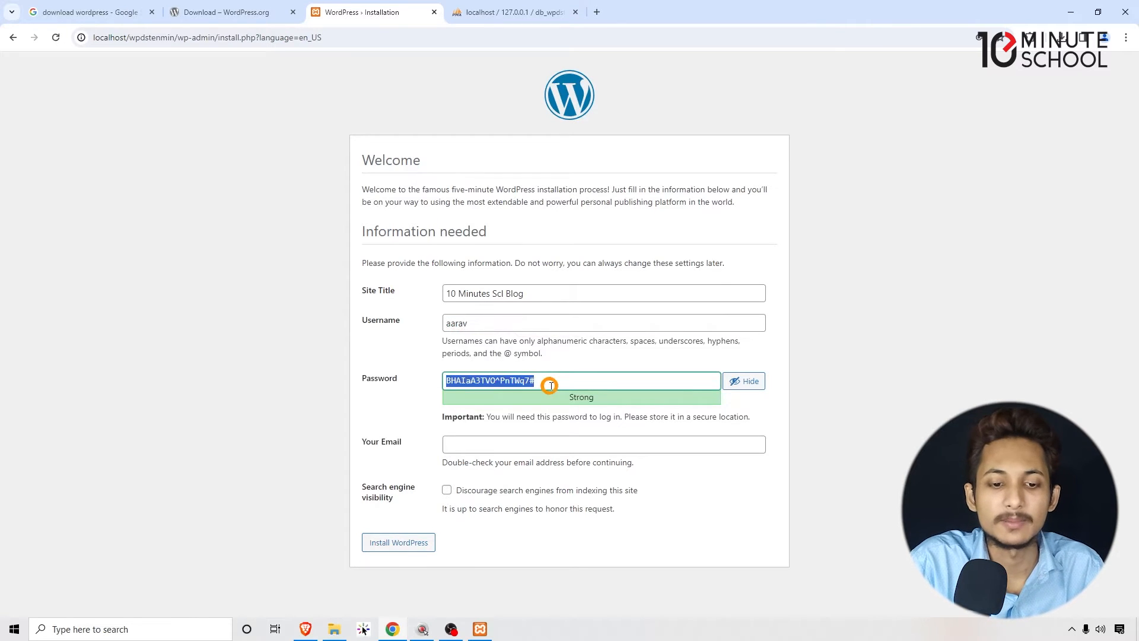
pyautogui.write('password')
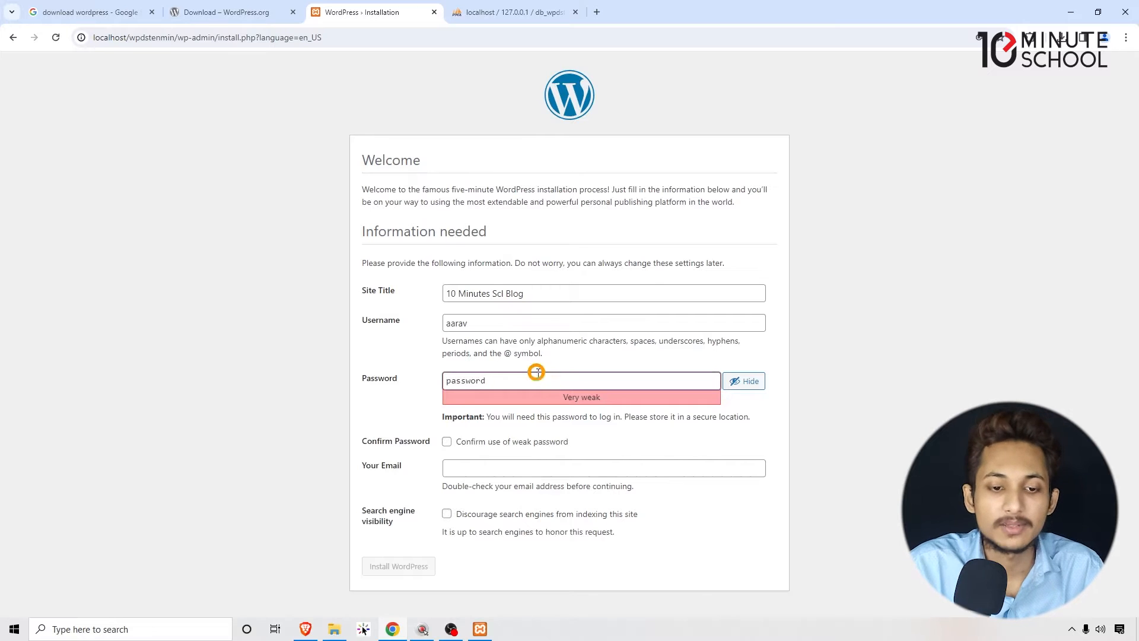
pyautogui.moveTo(492, 326); pyautogui.dragTo(395, 328)
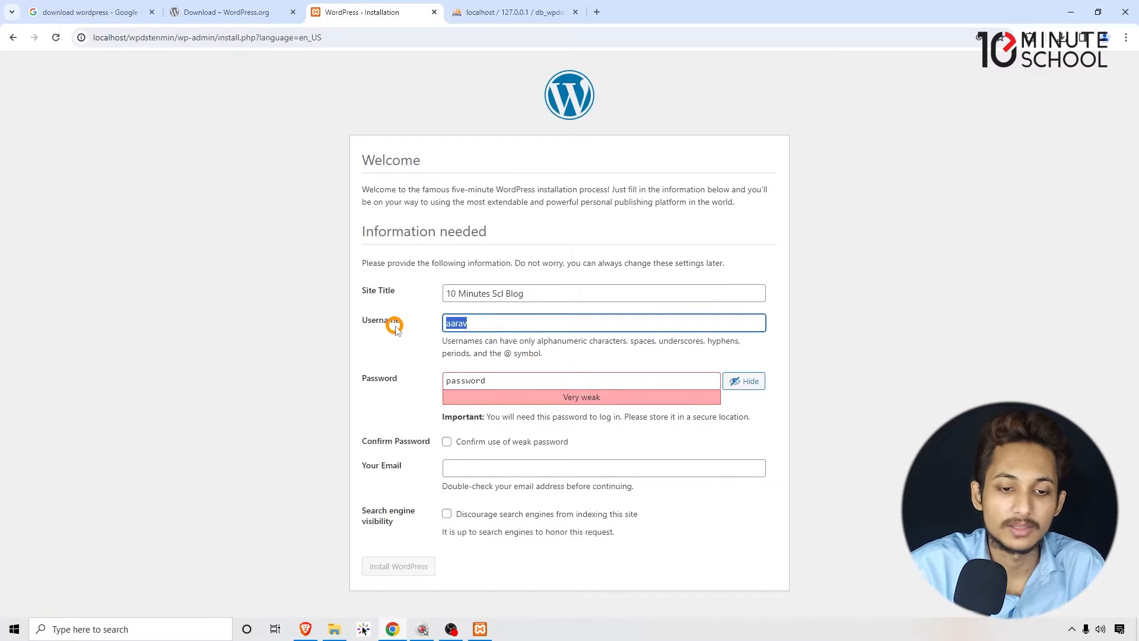
pyautogui.write('username')
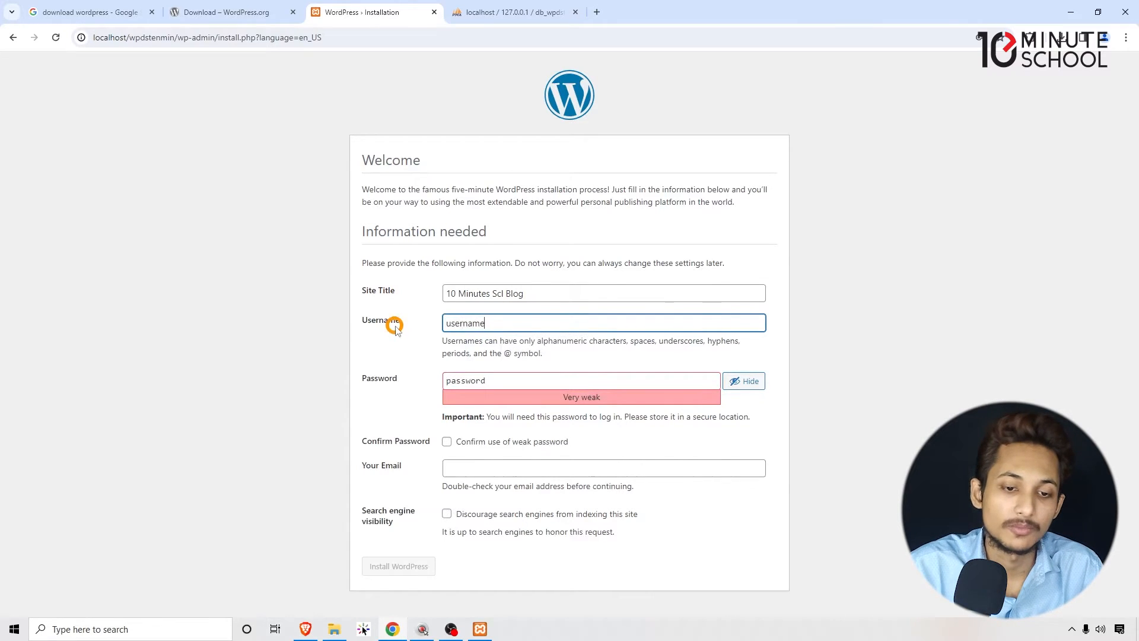
pyautogui.doubleClick(482, 321)
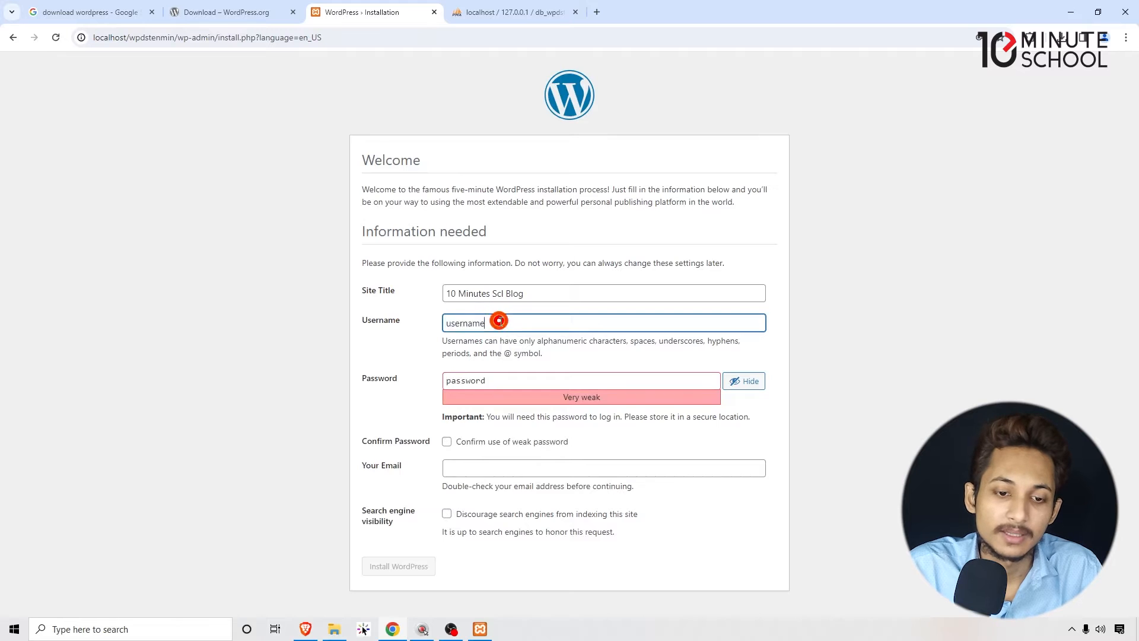
pyautogui.click(240, 315)
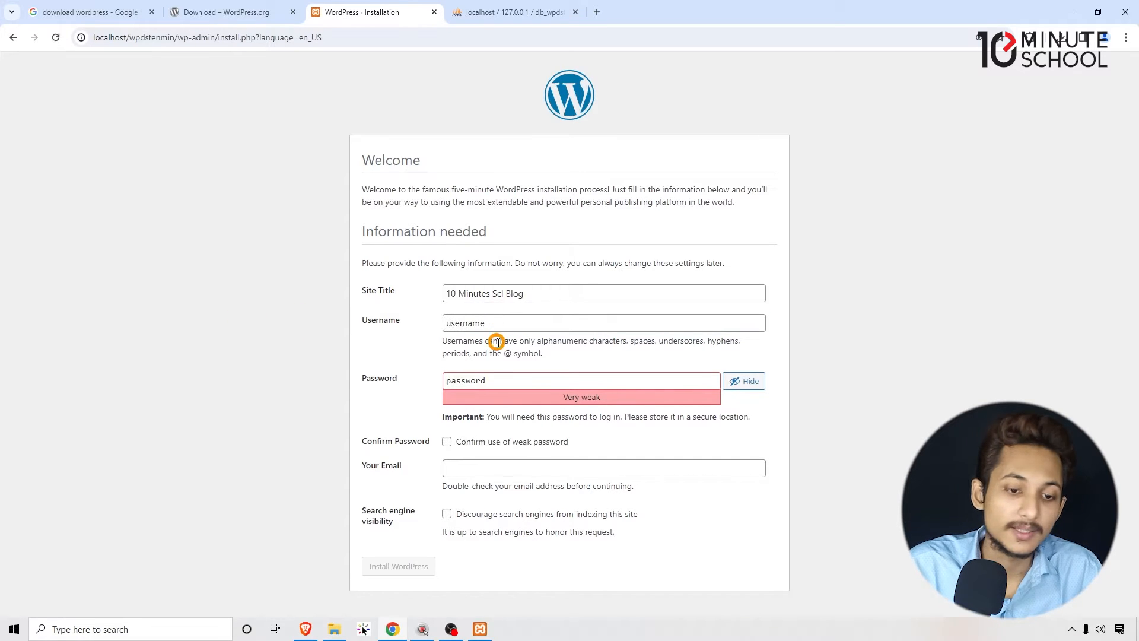
# - Confirm the use of a weak password for the admin account
pyautogui.doubleClick(452, 378)
pyautogui.click(300, 354)
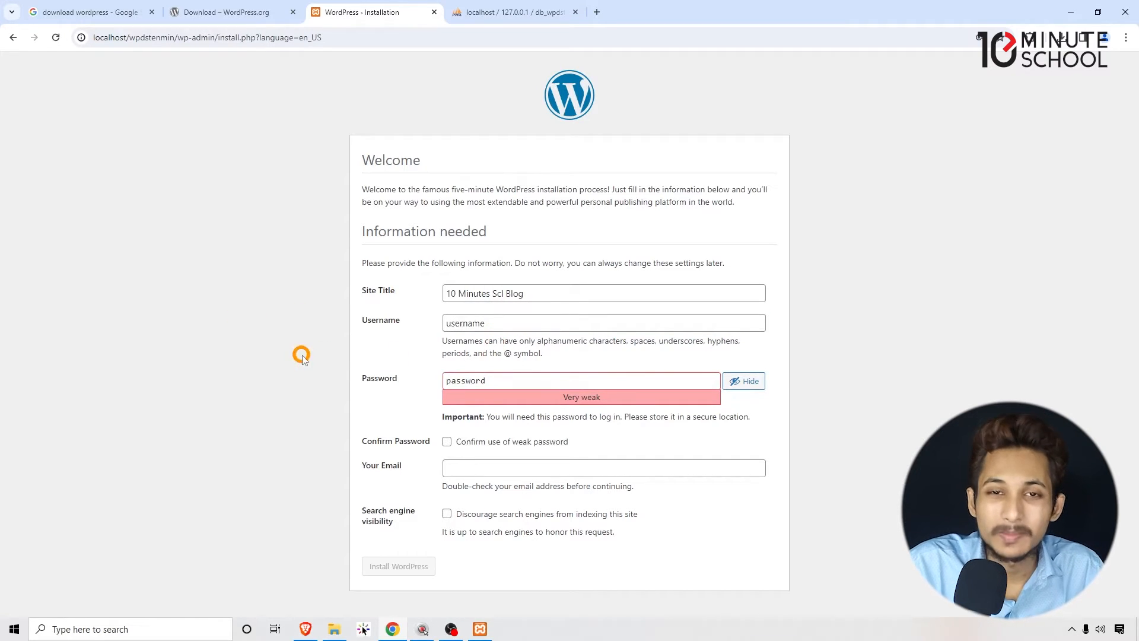
pyautogui.moveTo(497, 382); pyautogui.dragTo(394, 374)
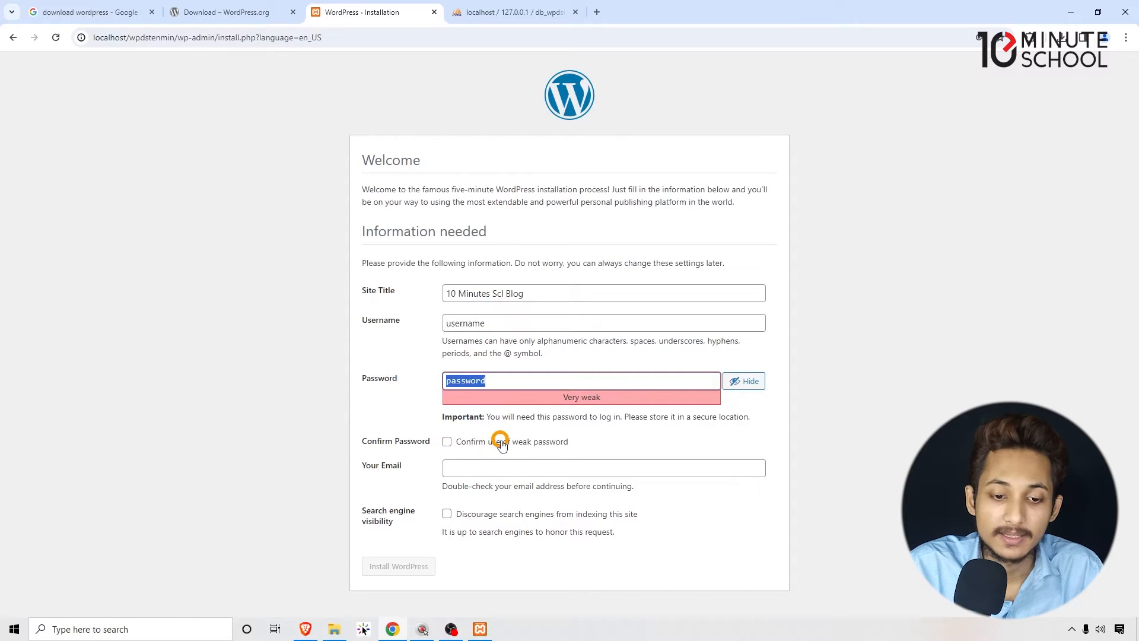
pyautogui.click(536, 442)
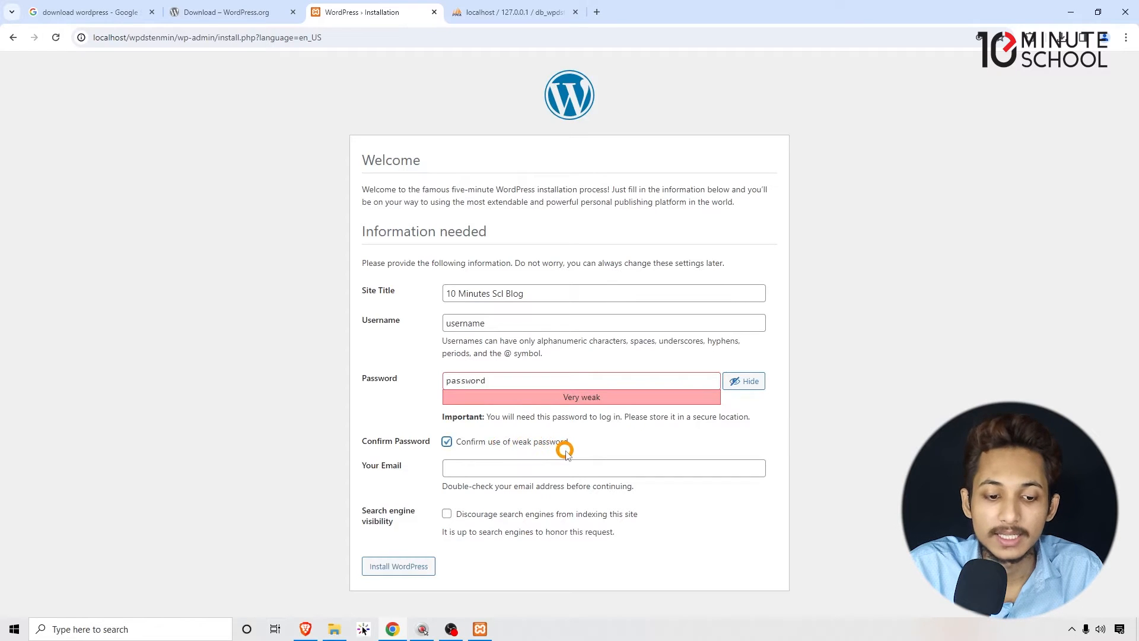
# - Fill in the admin's e-mail address using the browser's saved suggestion
pyautogui.click(497, 474)
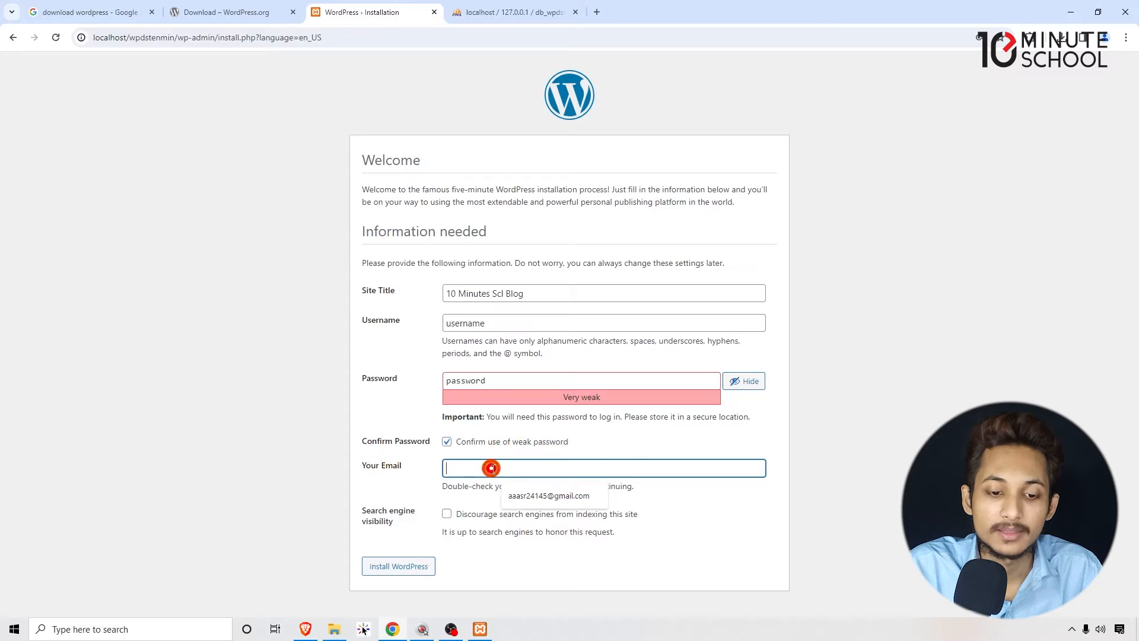
pyautogui.click(559, 496)
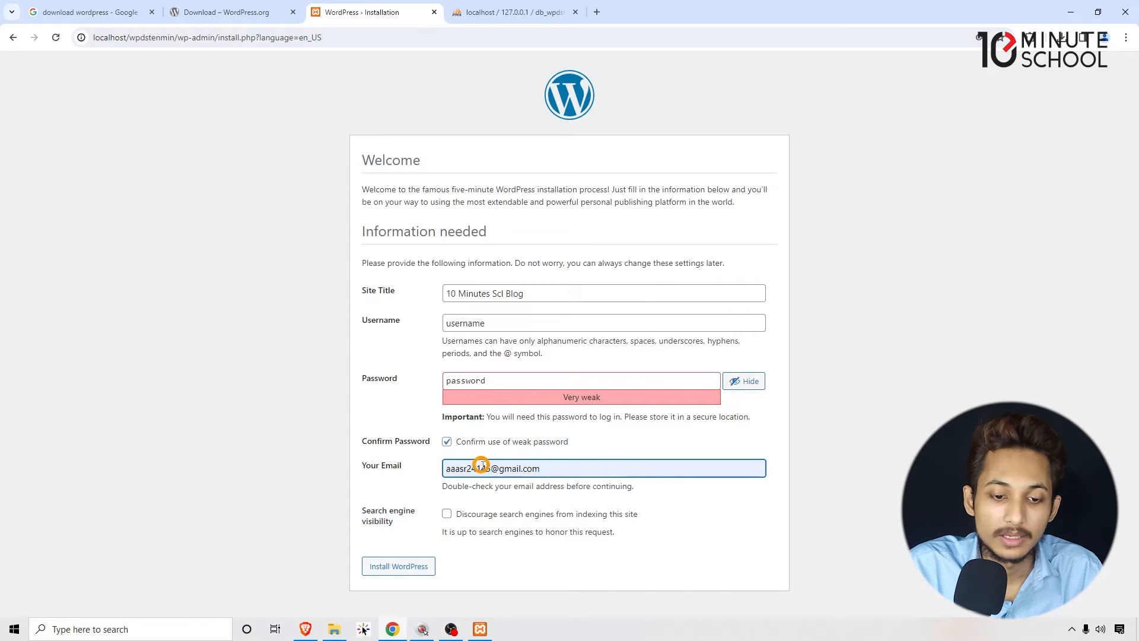
pyautogui.moveTo(459, 468); pyautogui.dragTo(204, 488)
pyautogui.click(205, 487)
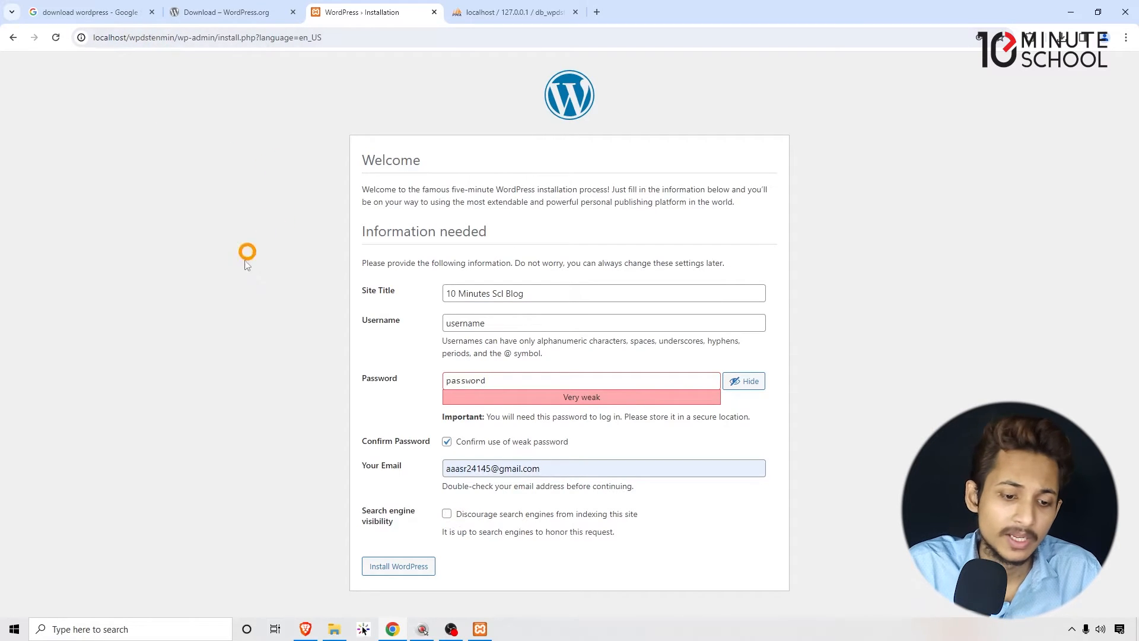
# - Install WordPress with the entered site details and dismiss the browser's password warning
pyautogui.click(395, 569)
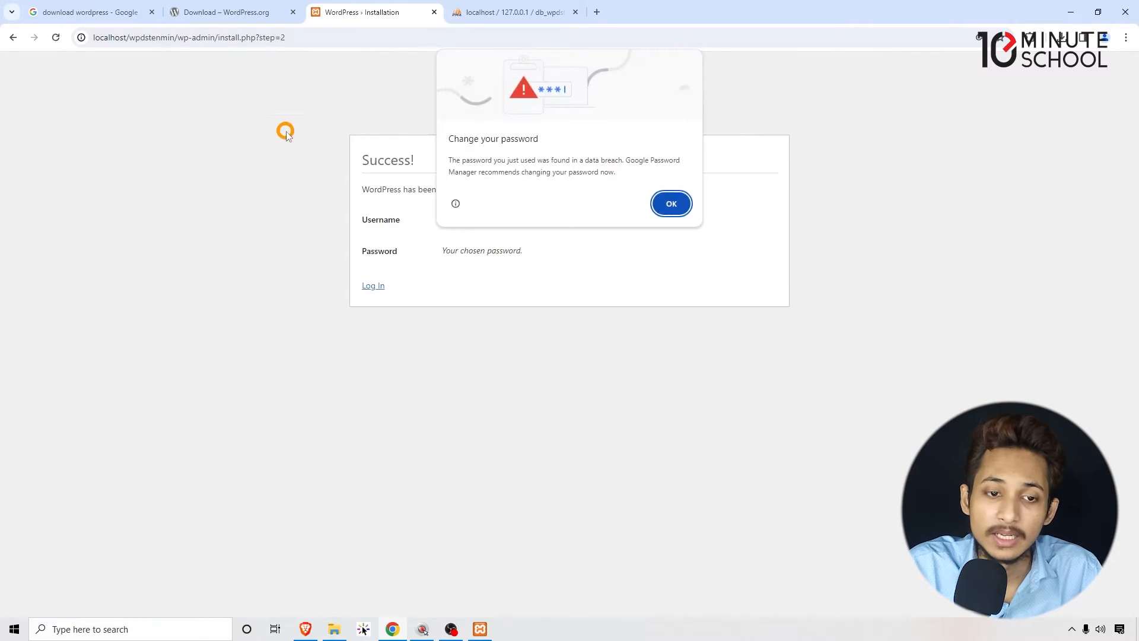
pyautogui.click(668, 204)
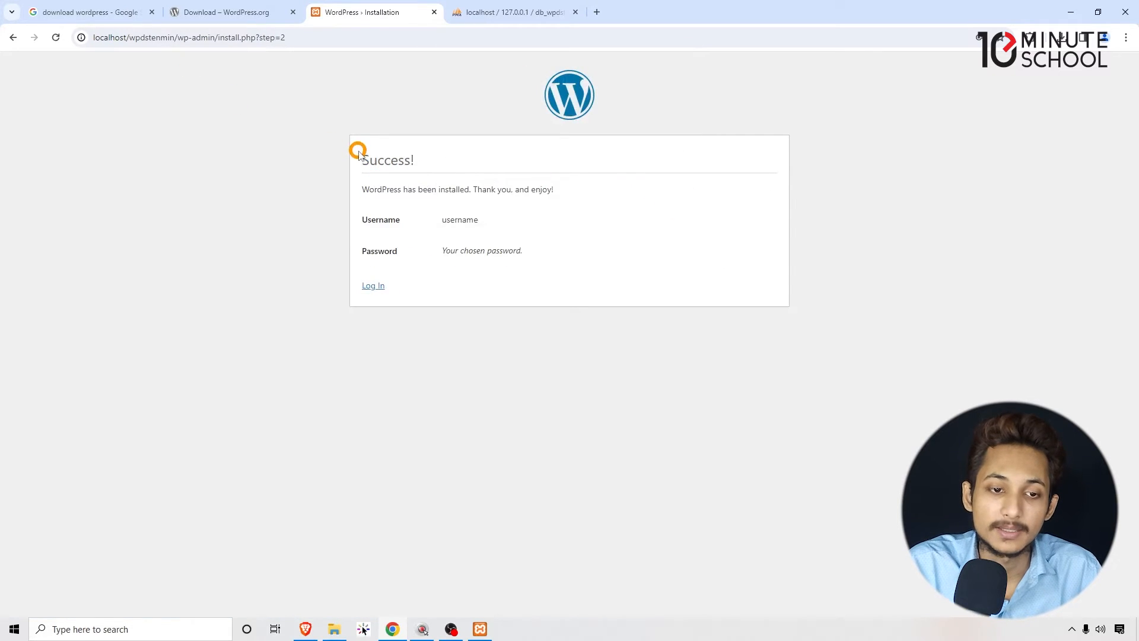
pyautogui.moveTo(362, 151); pyautogui.dragTo(572, 275)
pyautogui.click(397, 173)
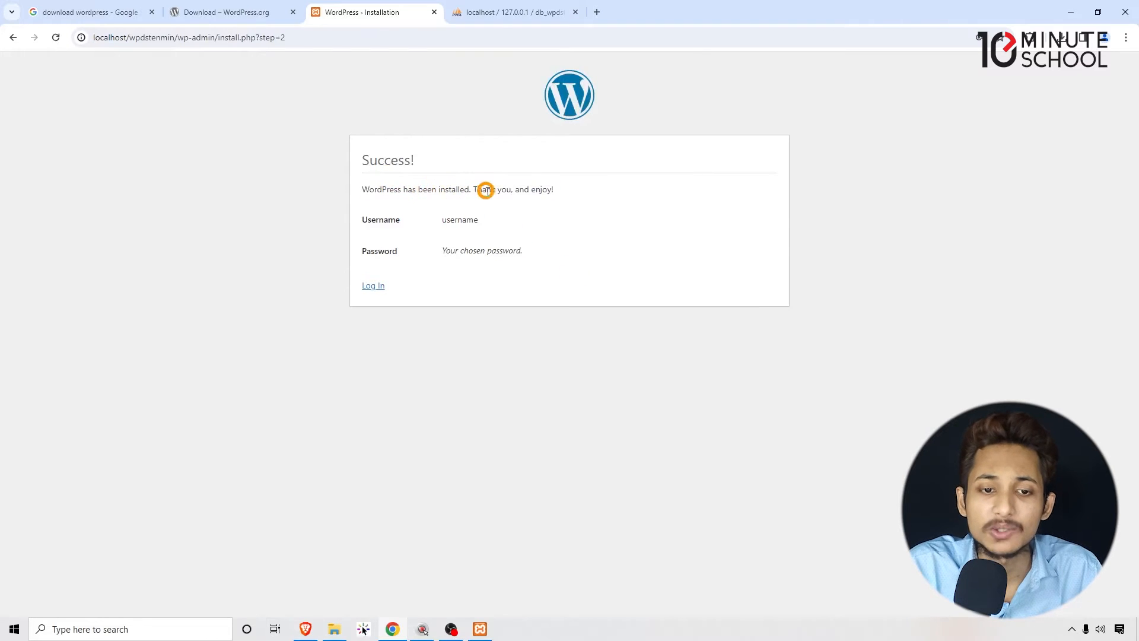
pyautogui.moveTo(555, 189); pyautogui.dragTo(362, 190)
pyautogui.click(374, 203)
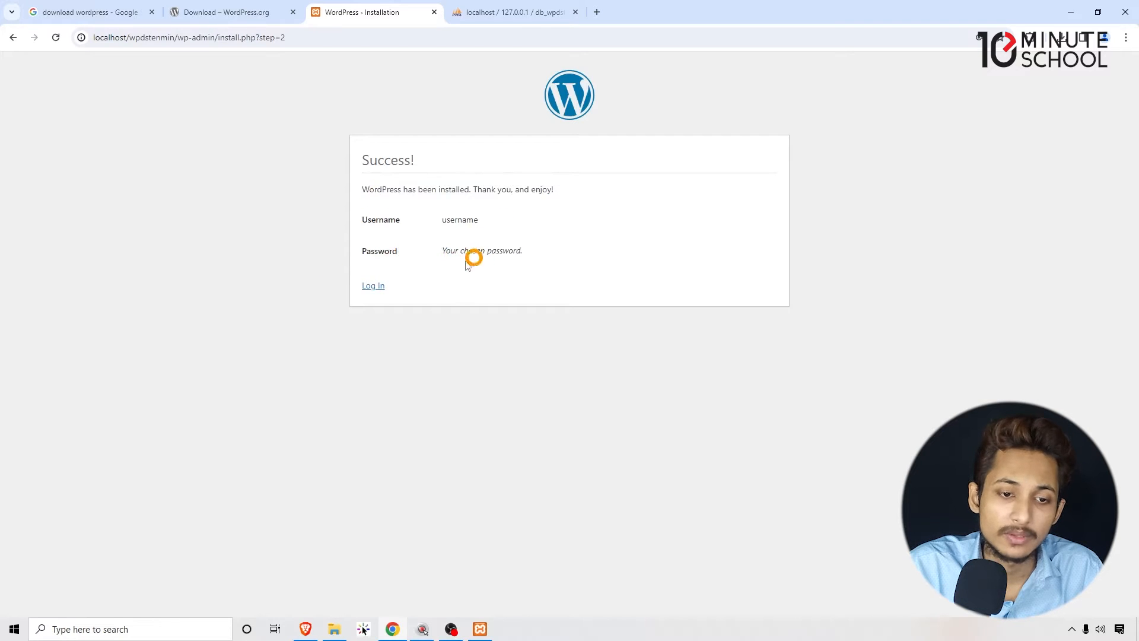
# - Open the site's WordPress login page and examine its username and password fields
pyautogui.click(370, 287)
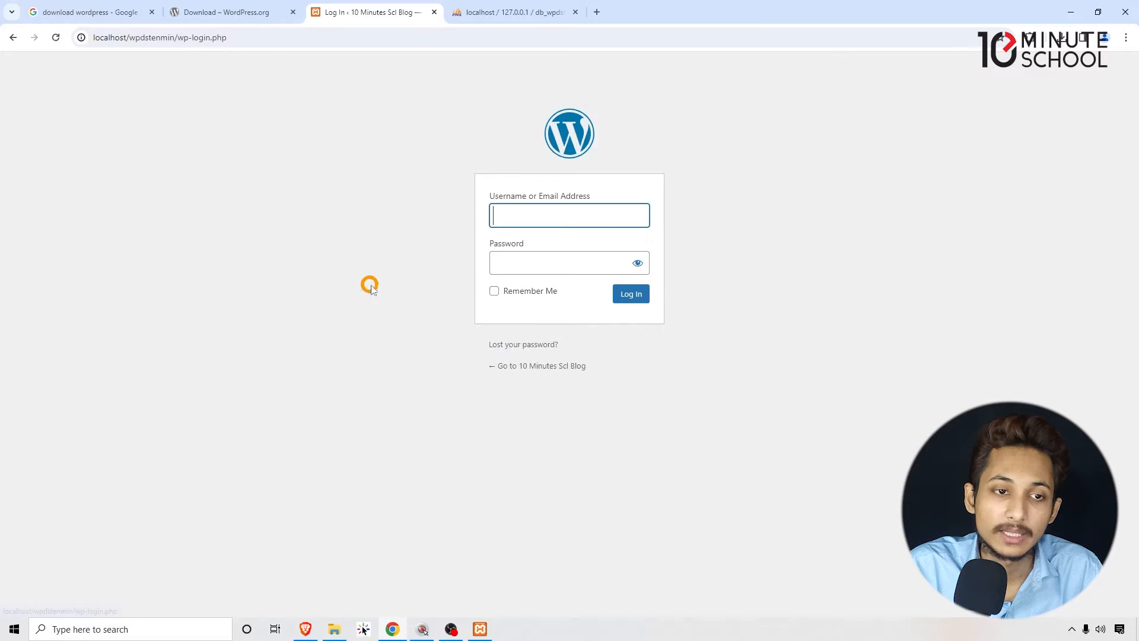
pyautogui.click(533, 214)
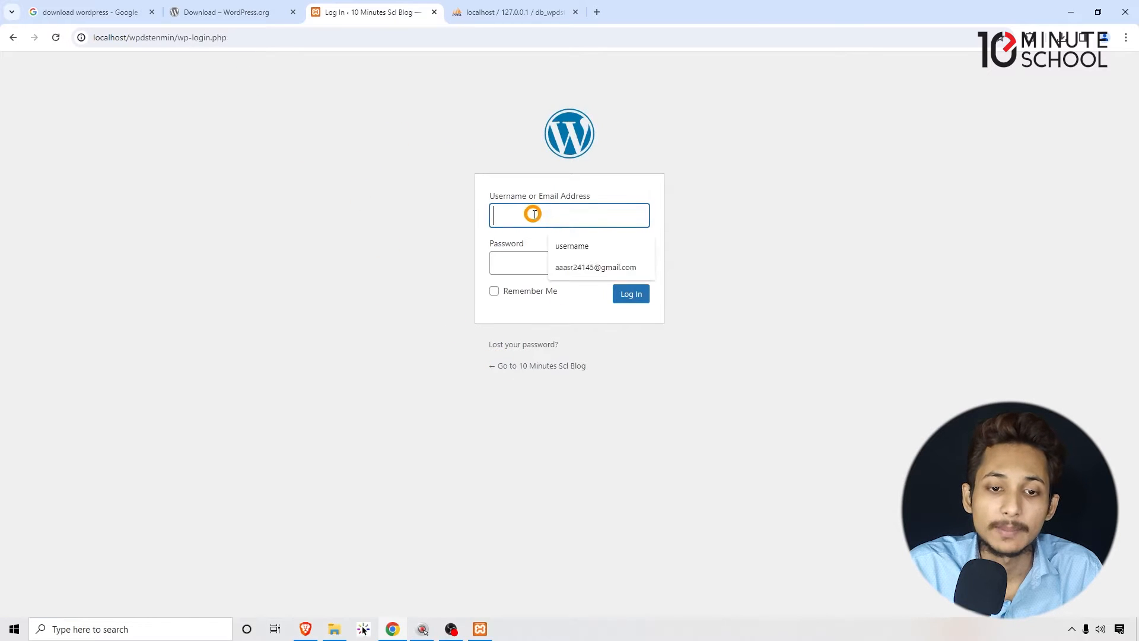
pyautogui.moveTo(554, 195); pyautogui.dragTo(571, 195)
pyautogui.click(526, 262)
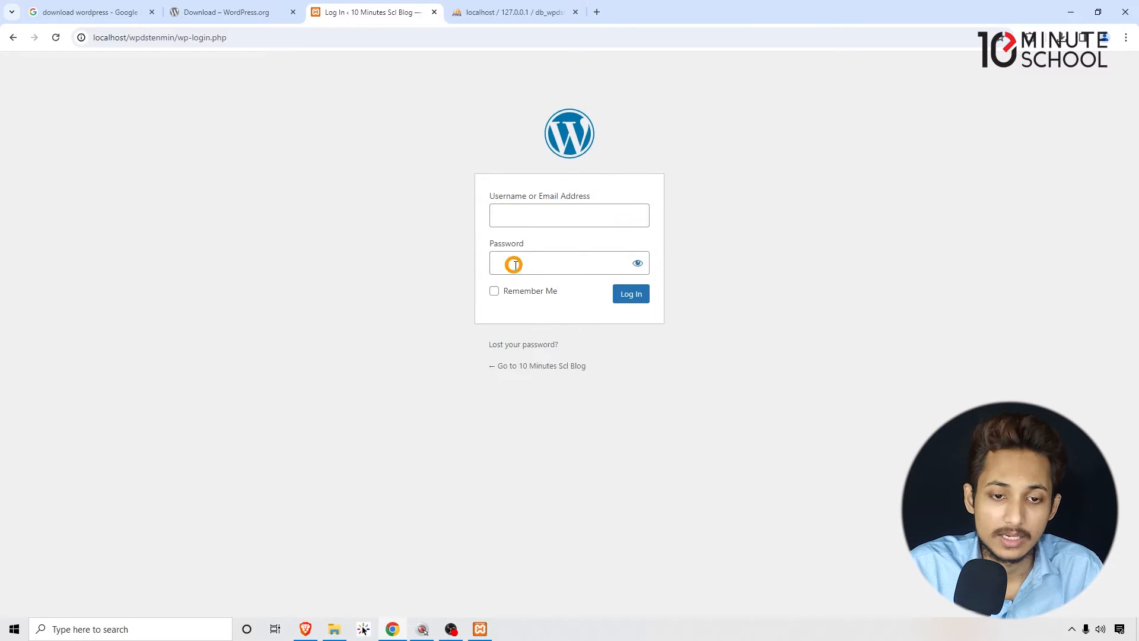
pyautogui.click(813, 226)
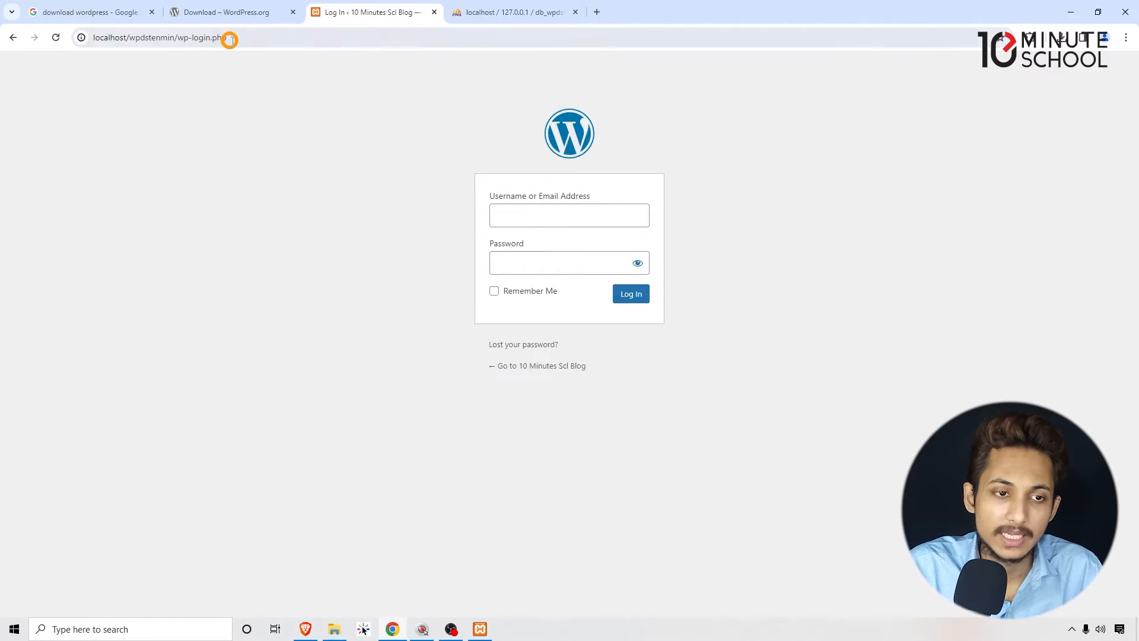
# - Close the WordPress login page and open a new blank browser tab
pyautogui.click(259, 38)
pyautogui.click(135, 178)
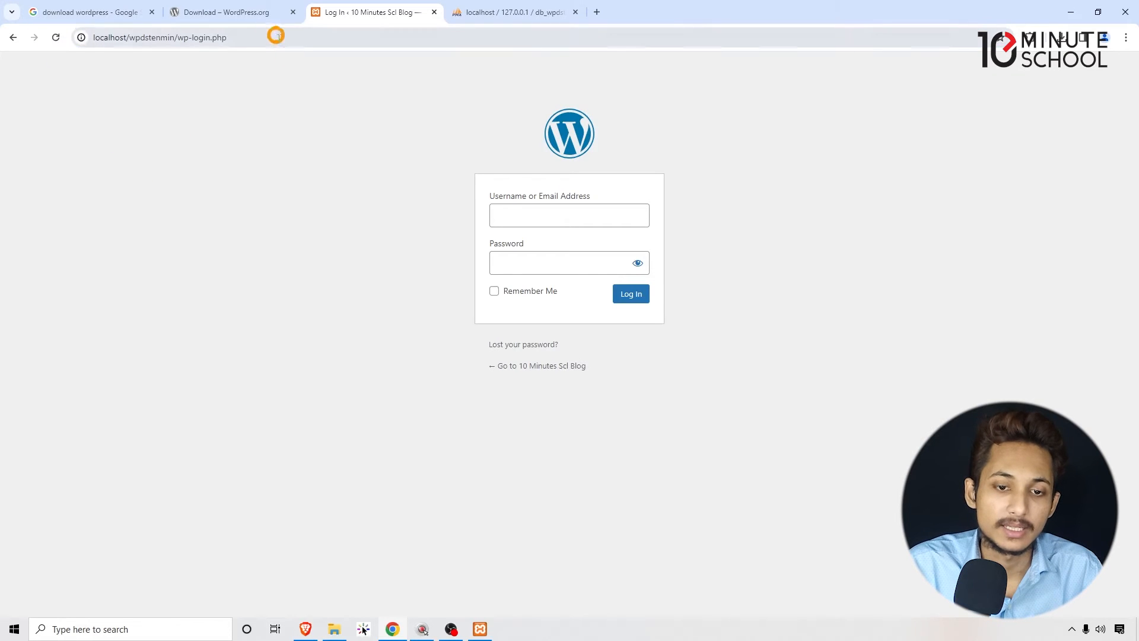
pyautogui.click(435, 13)
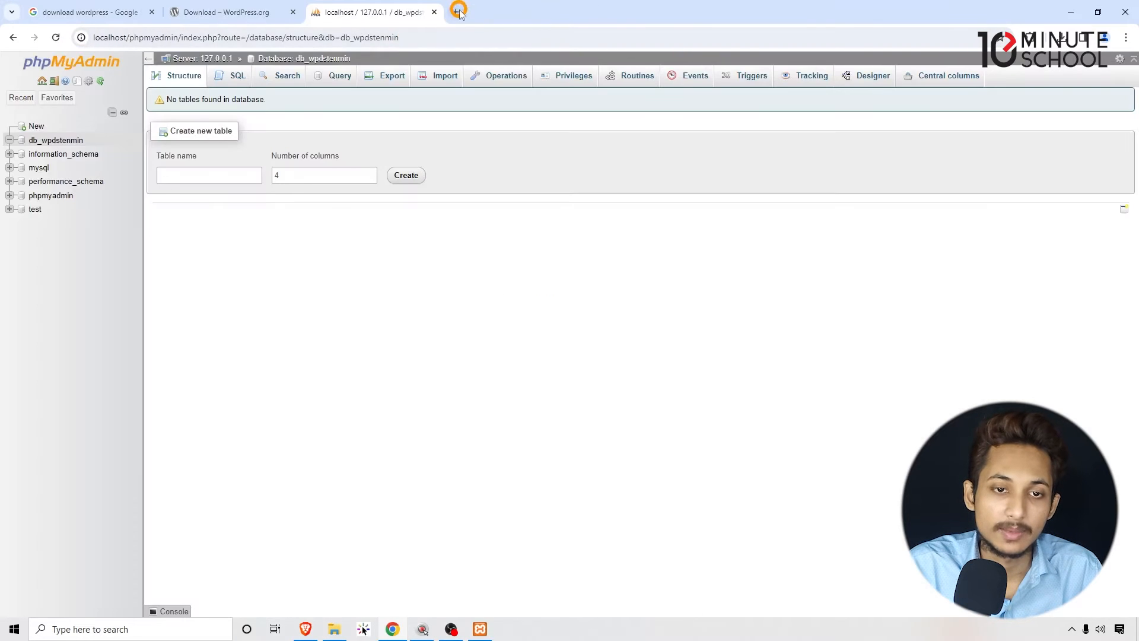
pyautogui.click(457, 12)
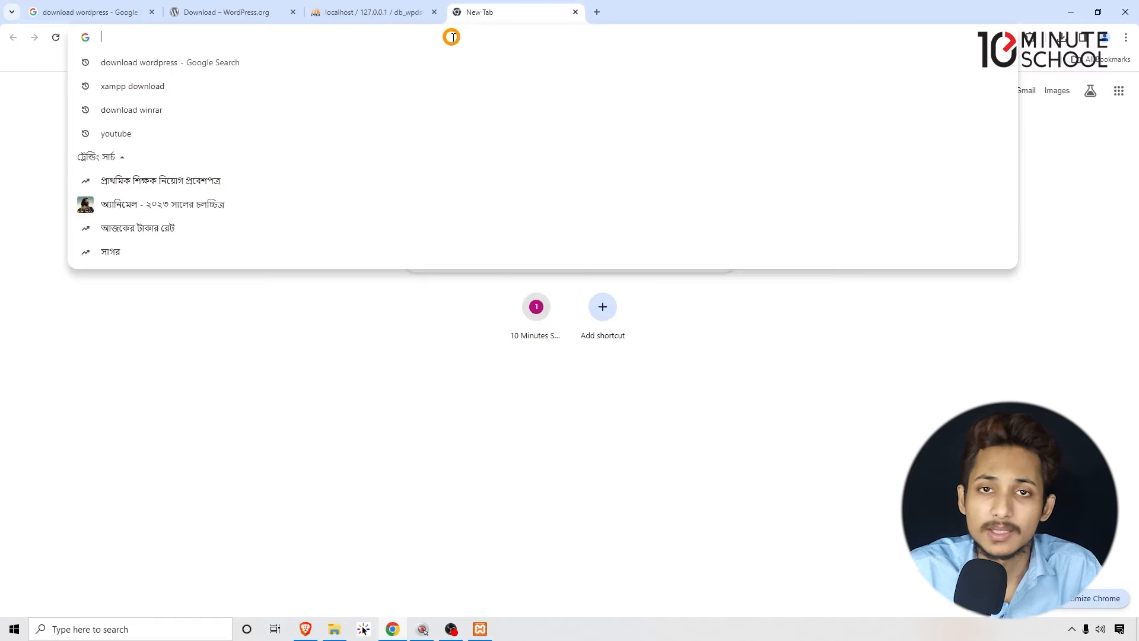
# - Enter localhost/ as the start of the web address in the new browser tab
pyautogui.write('lo')
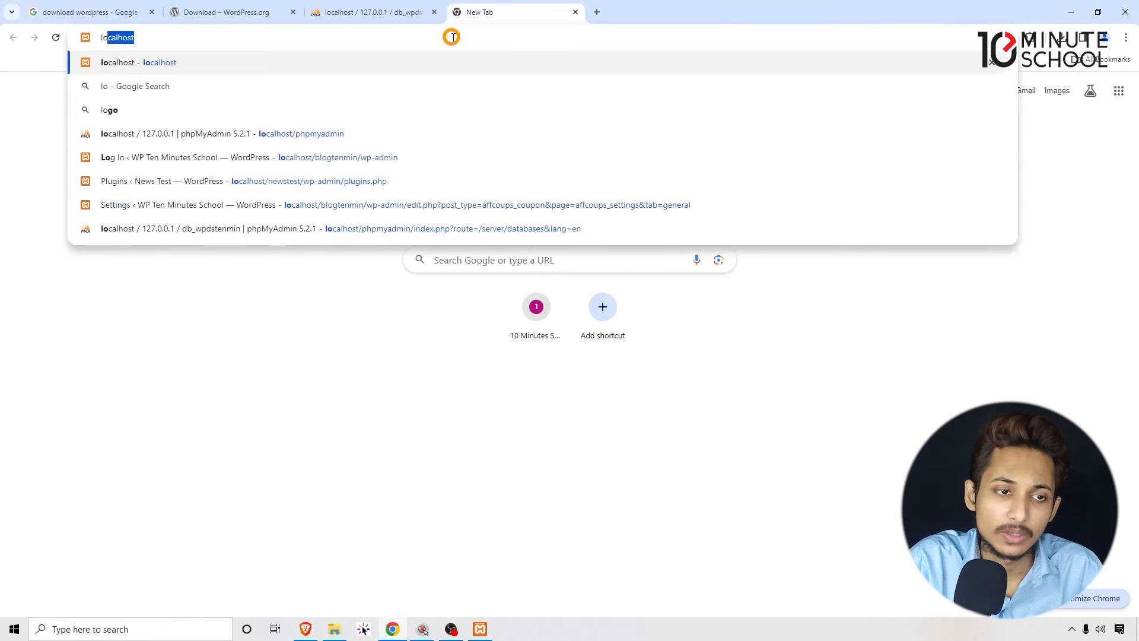
pyautogui.write('calhost')
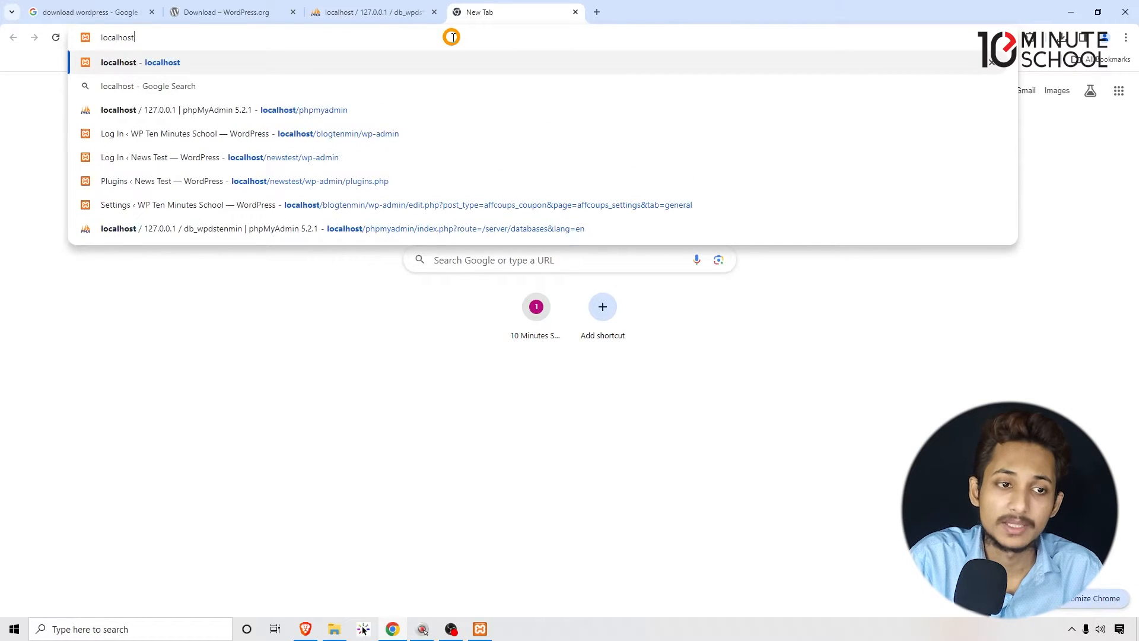
pyautogui.write('/')
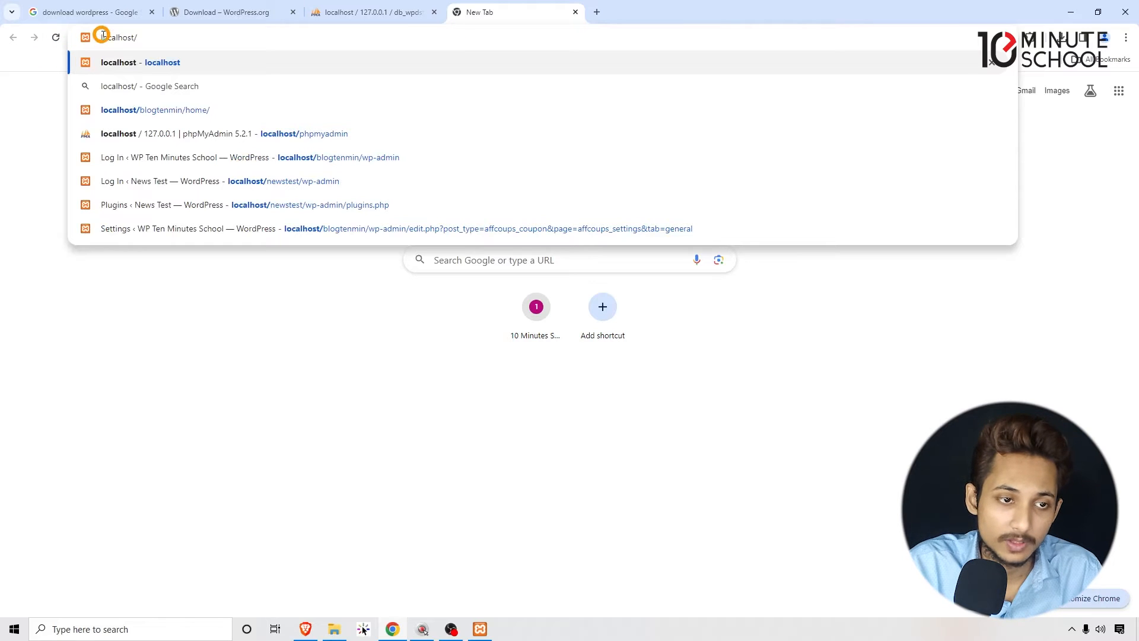
pyautogui.click(168, 37)
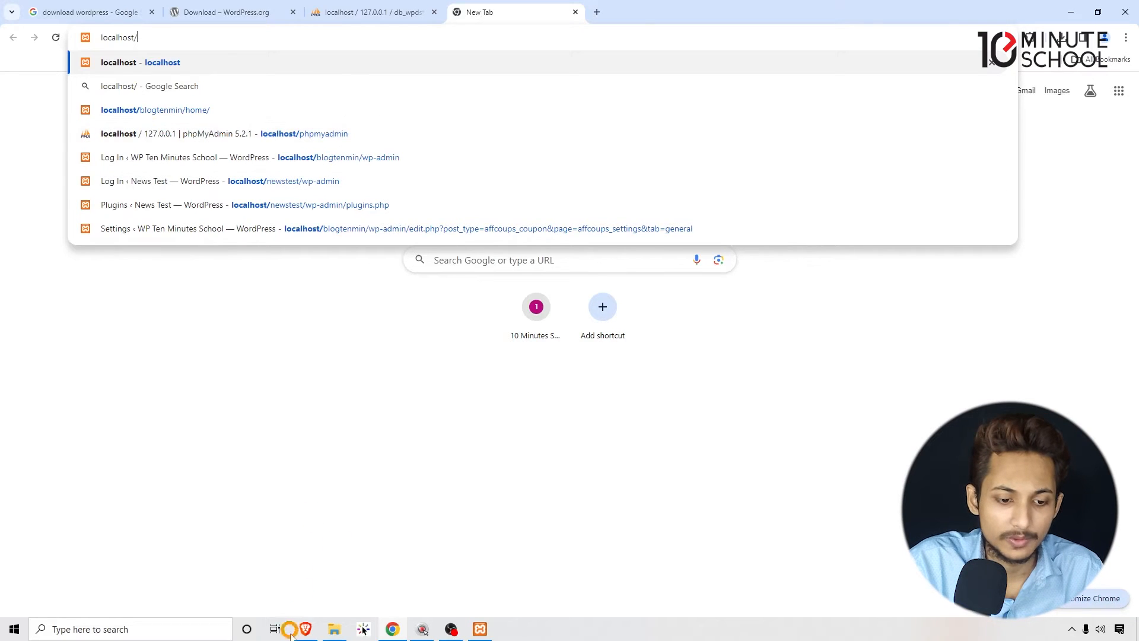
# - Switch to the htdocs folder in File Explorer and check the exact name of the wpdstenmin site folder without renaming it
pyautogui.moveTo(334, 629)
pyautogui.click(365, 526)
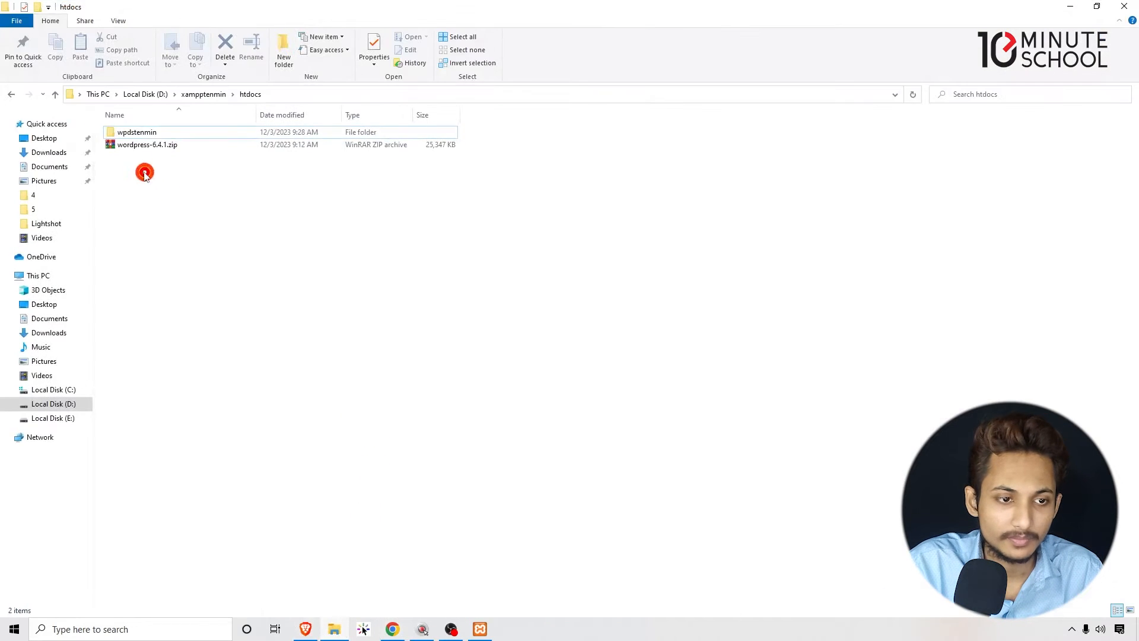
pyautogui.rightClick(130, 133)
pyautogui.click(172, 409)
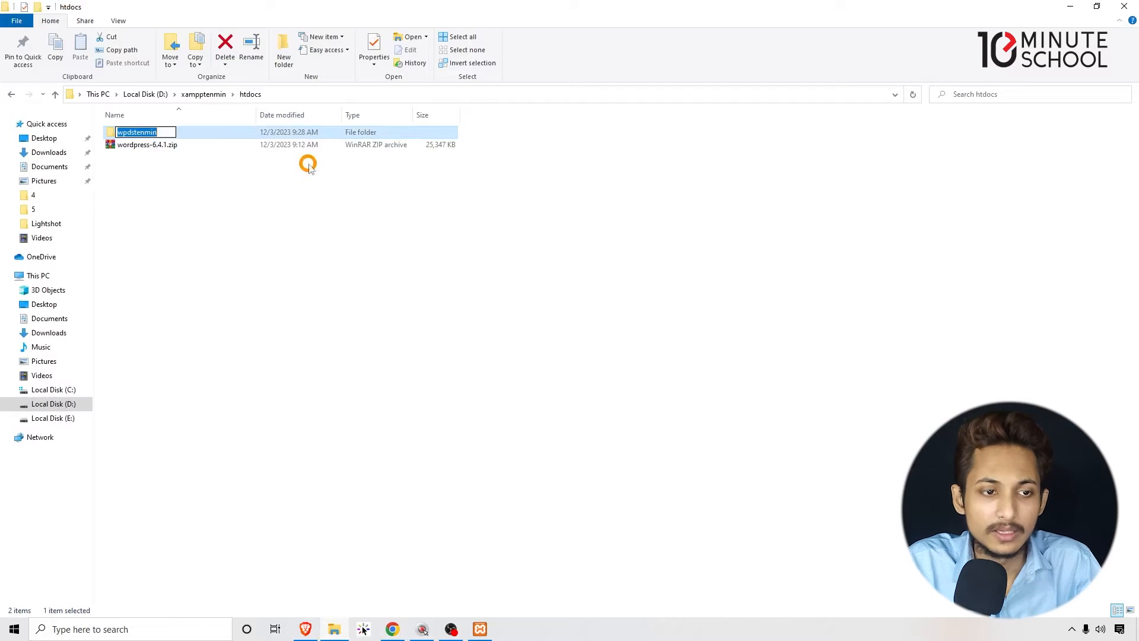
pyautogui.click(294, 246)
# - Switch back to Chrome and open the WordPress admin address localhost/wpdstenmin/wp-admin
pyautogui.moveTo(257, 15); pyautogui.dragTo(316, 50)
pyautogui.click(466, 10)
pyautogui.click(400, 42)
pyautogui.write('localhost/')
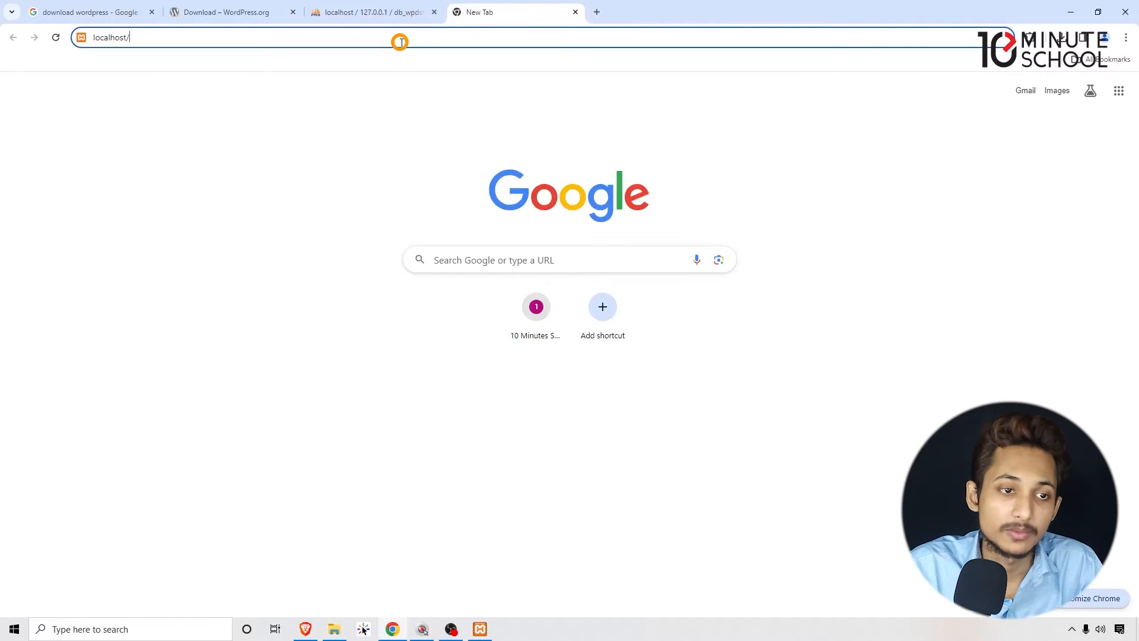
pyautogui.write('wpdstenmin')
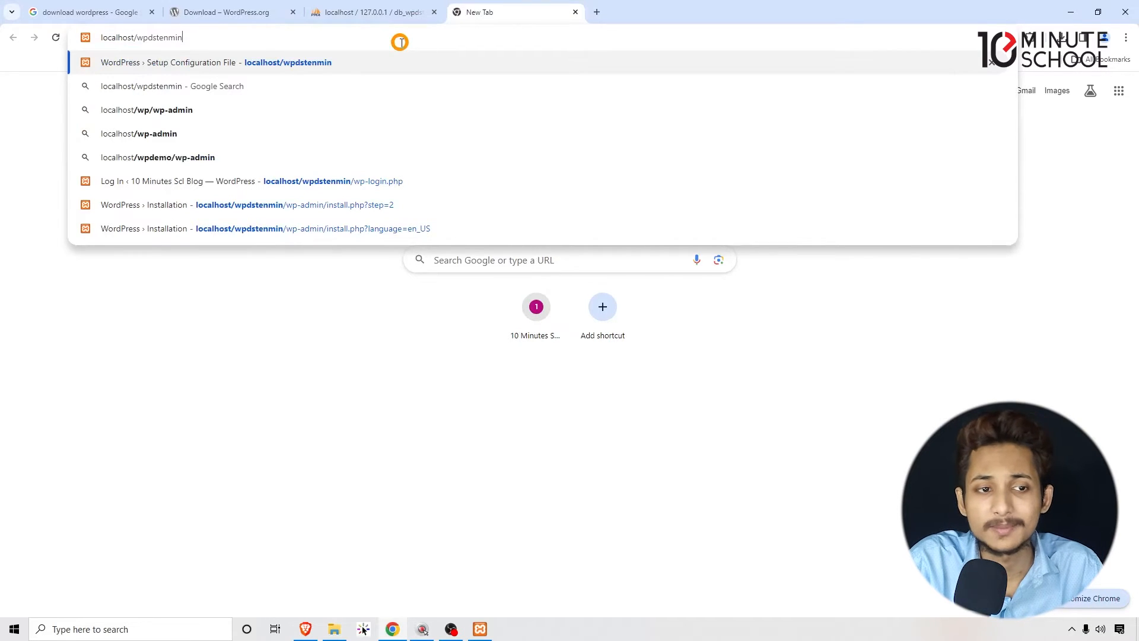
pyautogui.write('/wp-admin')
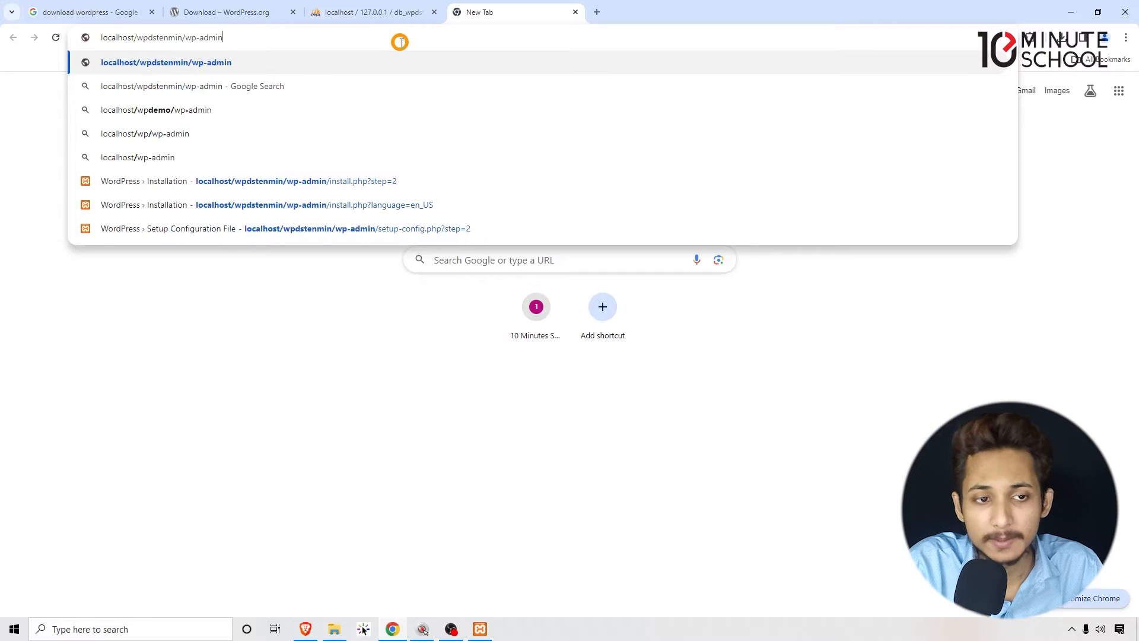
pyautogui.press('Return')
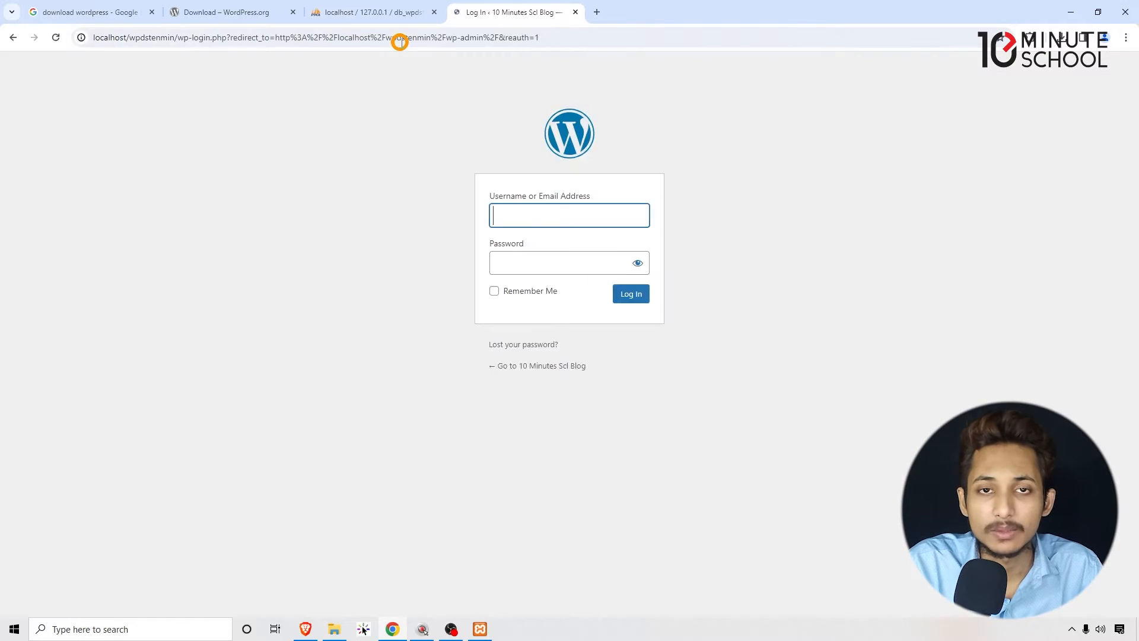
# - Log in to the WordPress dashboard with the admin username and password
pyautogui.moveTo(482, 194); pyautogui.dragTo(670, 201)
pyautogui.click(670, 202)
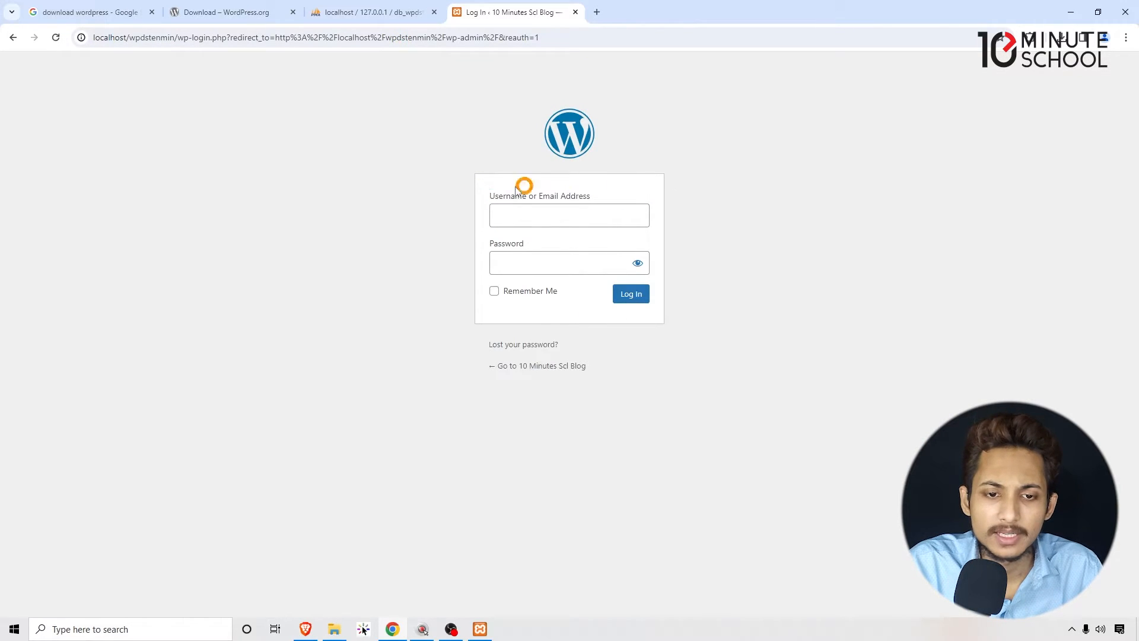
pyautogui.click(546, 201)
pyautogui.click(490, 245)
pyautogui.click(522, 208)
pyautogui.click(591, 249)
pyautogui.click(513, 259)
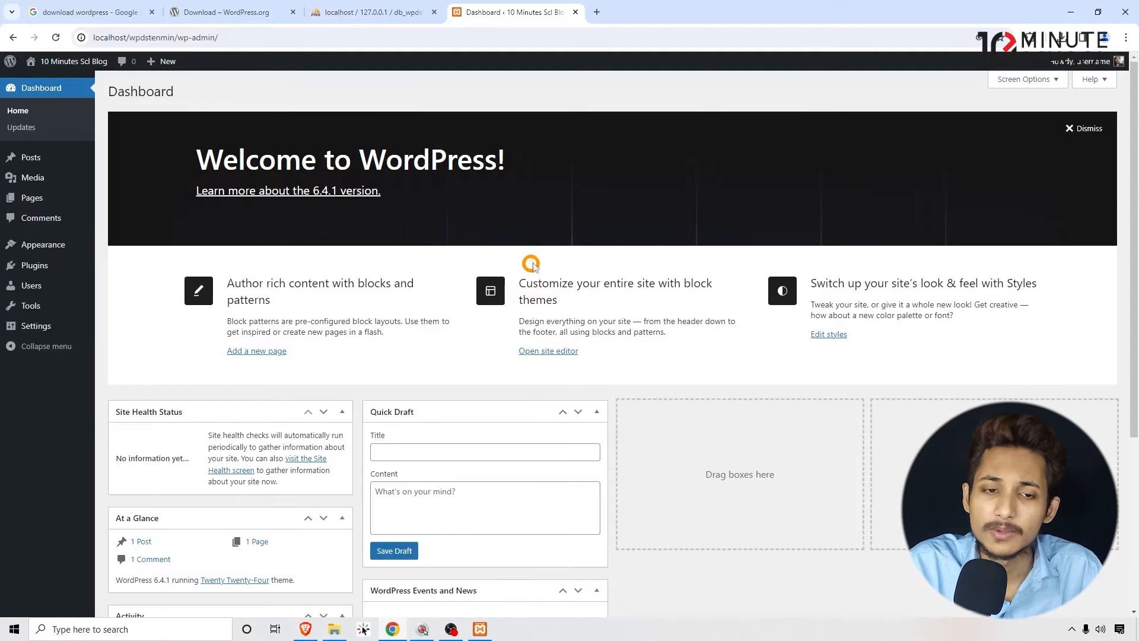
pyautogui.click(671, 204)
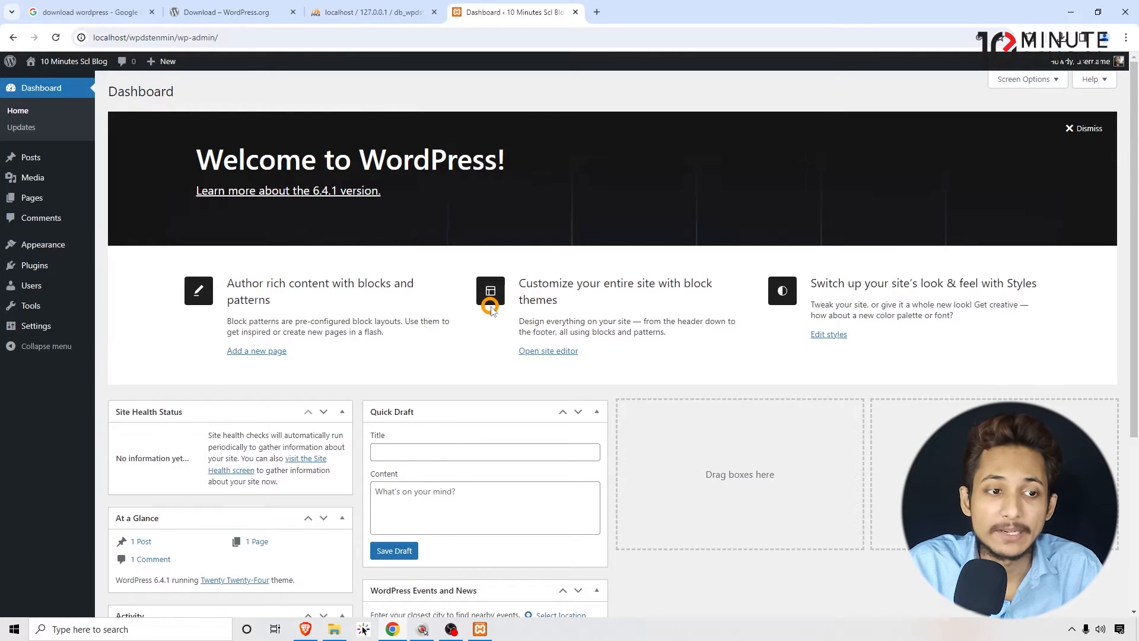
# - Open the public 10 Minutes Scl Blog site in a new browser tab and switch to it
pyautogui.rightClick(47, 80)
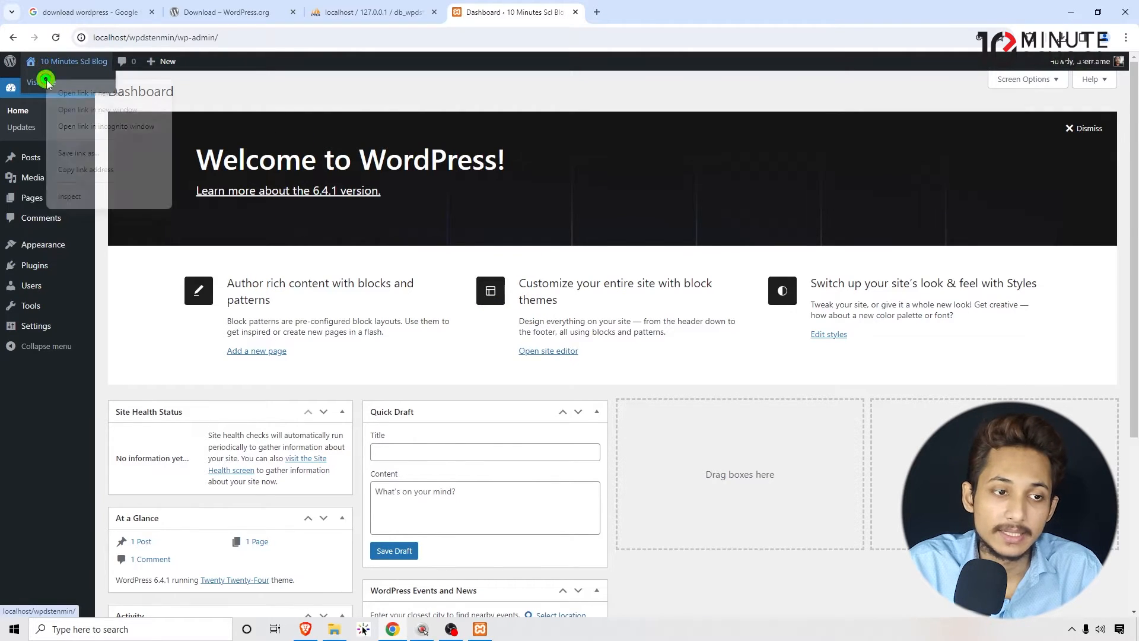
pyautogui.click(61, 92)
pyautogui.click(641, 13)
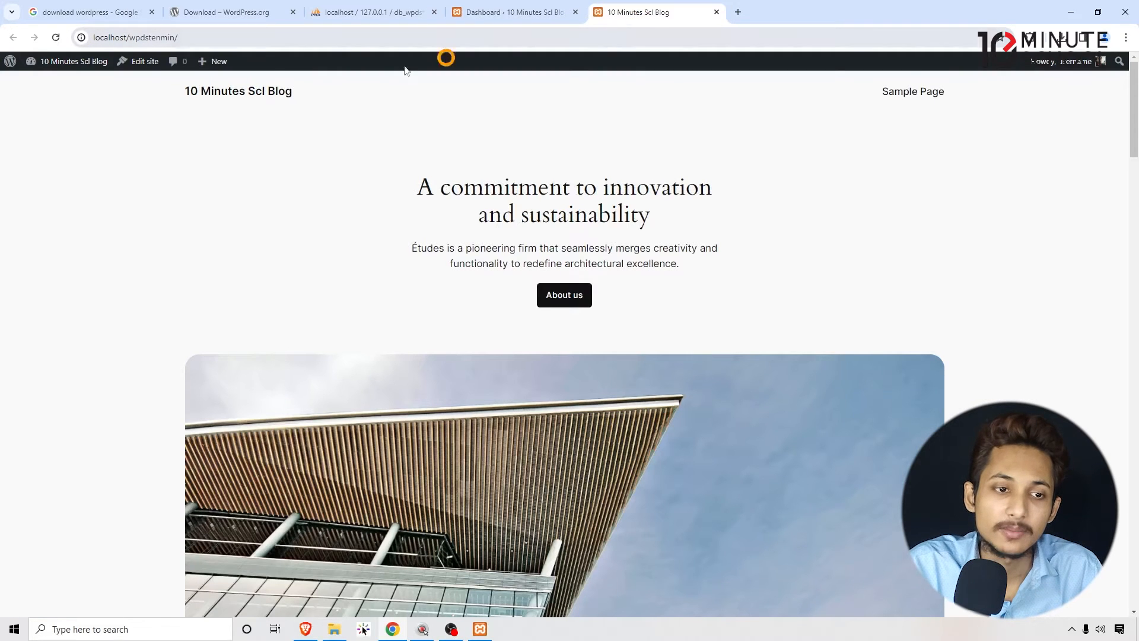
# - Examine the blog homepage's site title and its sections down to the footer
pyautogui.scroll(-7, 97, 149)
pyautogui.scroll(7, 155, 276)
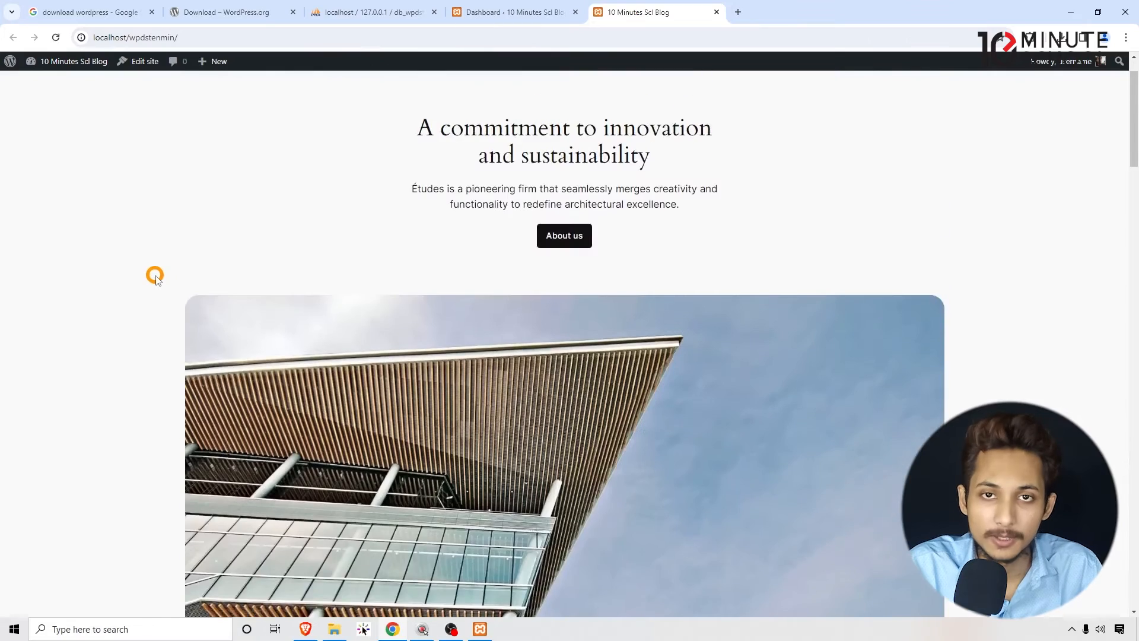
pyautogui.moveTo(182, 89); pyautogui.dragTo(369, 95)
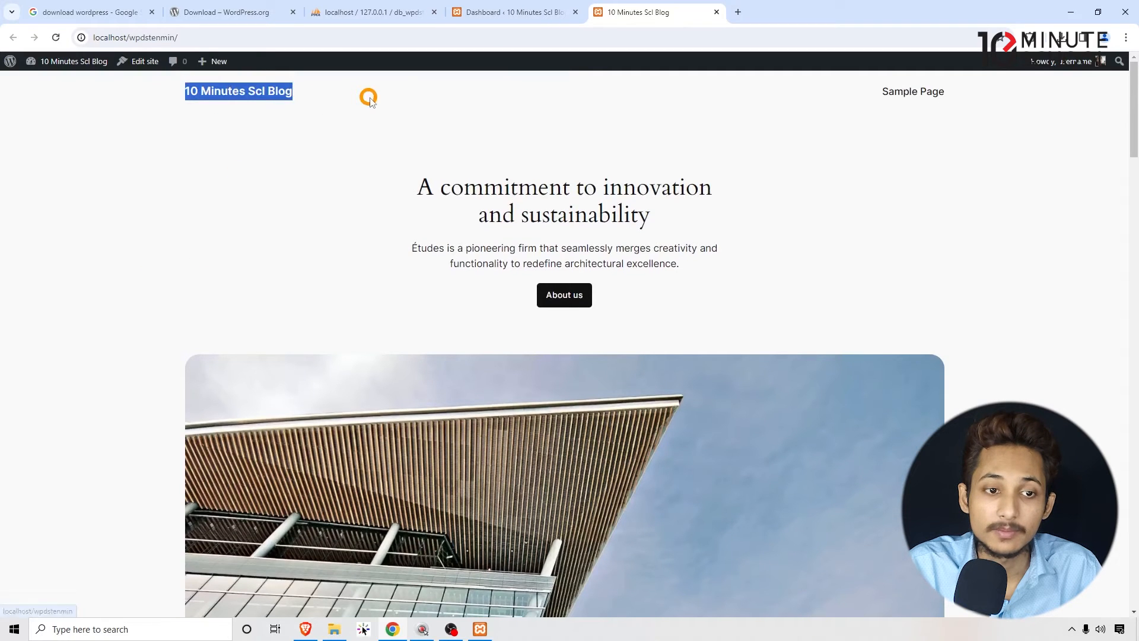
pyautogui.click(384, 242)
pyautogui.scroll(-7, 407, 244)
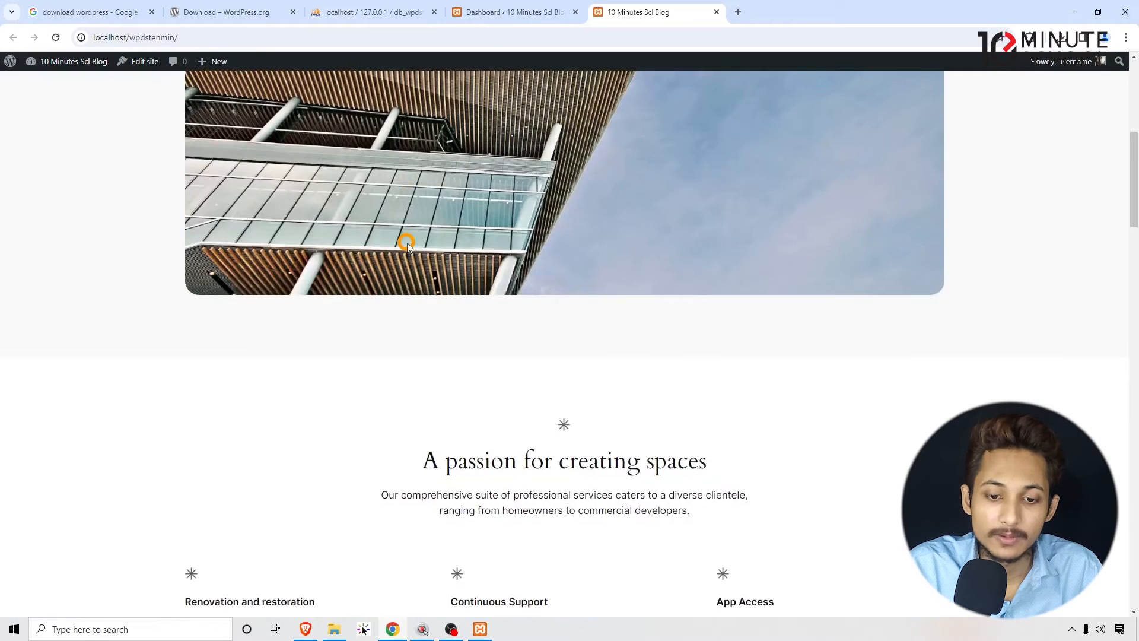
pyautogui.scroll(-20, 407, 243)
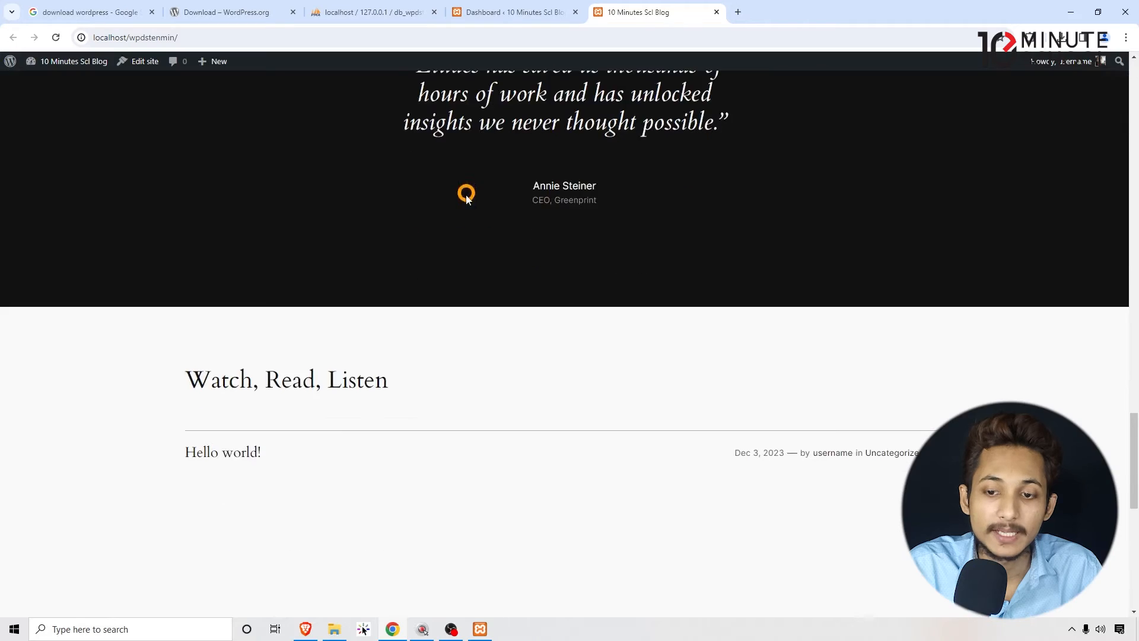
pyautogui.scroll(-7, 466, 199)
pyautogui.moveTo(1133, 552); pyautogui.dragTo(1113, 114)
pyautogui.scroll(-8, 261, 226)
pyautogui.scroll(8, 702, 310)
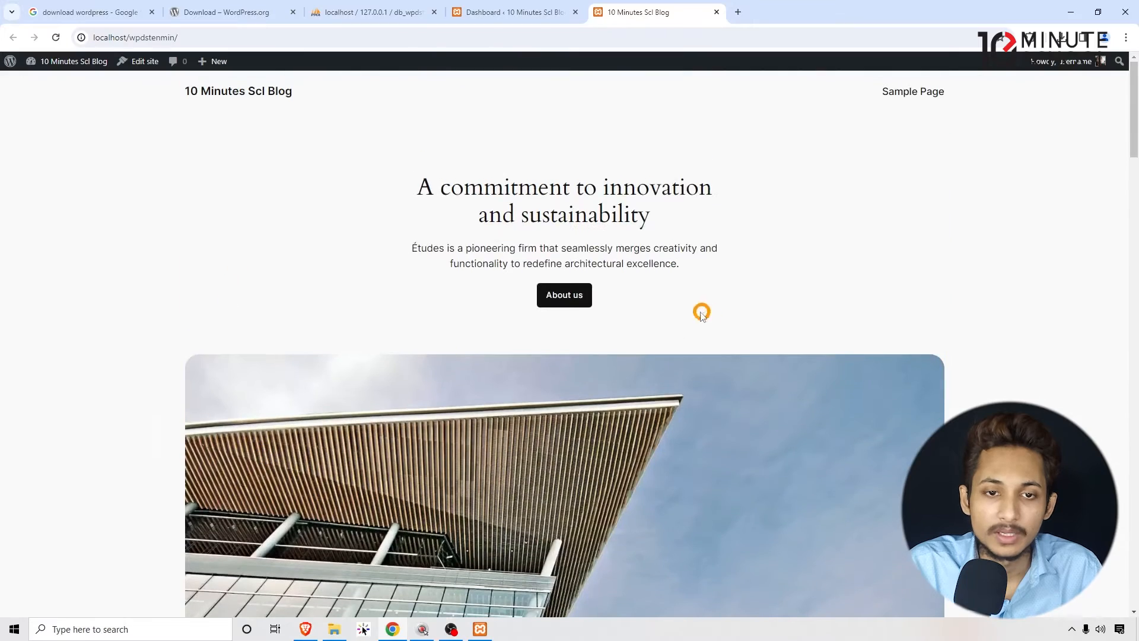
# - Look over the WordPress dashboard and compare it with the public homepage
pyautogui.click(492, 7)
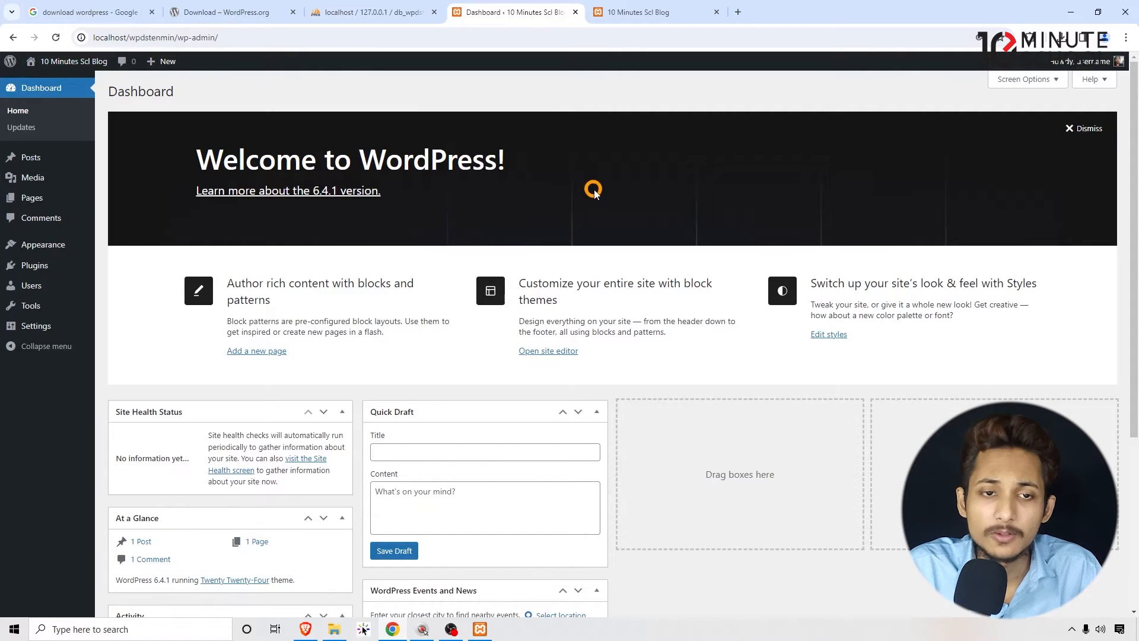
pyautogui.scroll(-4, 623, 315)
pyautogui.scroll(4, 379, 301)
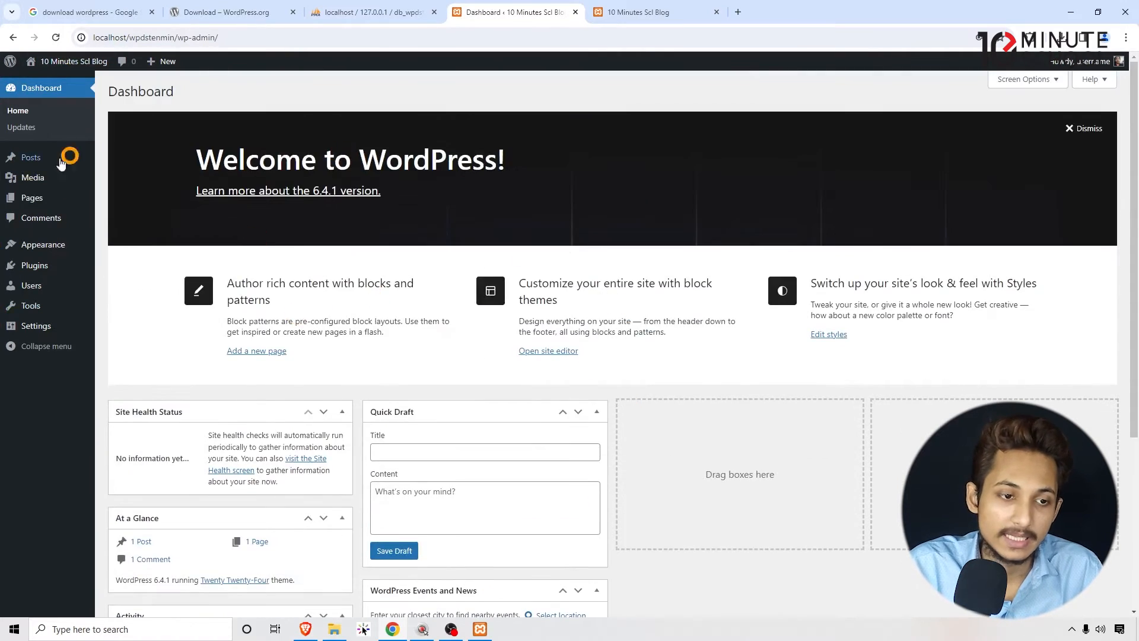
pyautogui.click(636, 12)
pyautogui.scroll(-6, 719, 292)
pyautogui.scroll(6, 719, 292)
pyautogui.moveTo(1134, 120)
pyautogui.mouseDown()
pyautogui.moveTo(1135, 457)
pyautogui.moveTo(1135, 126)
pyautogui.mouseUp()
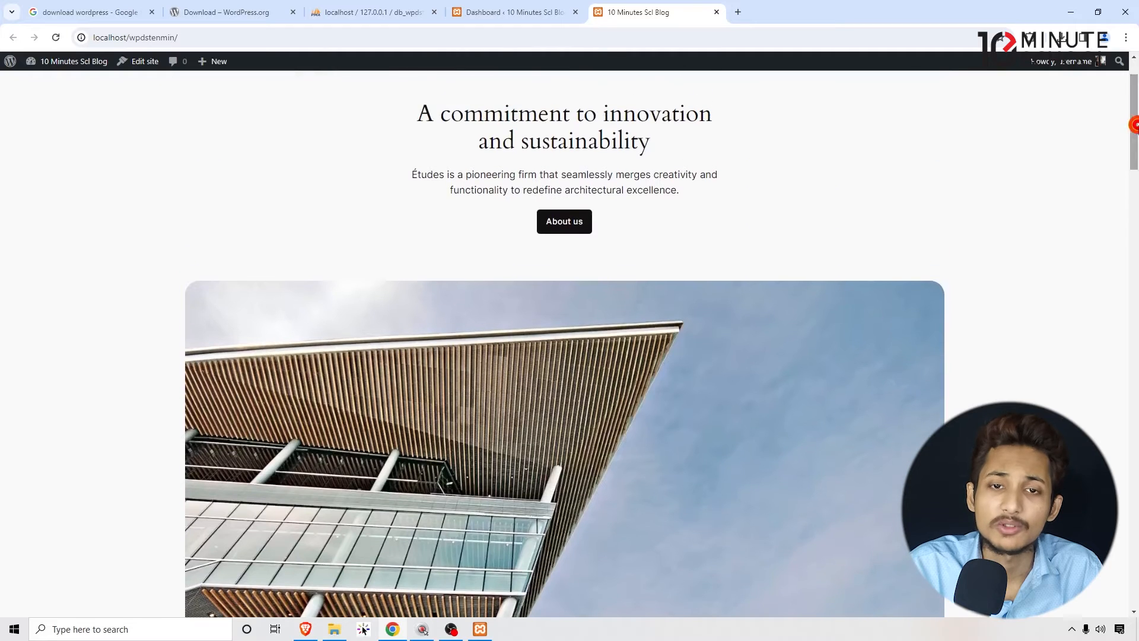
pyautogui.scroll(2, 478, 117)
# - Return to the WordPress dashboard and log out of the admin account
pyautogui.click(485, 12)
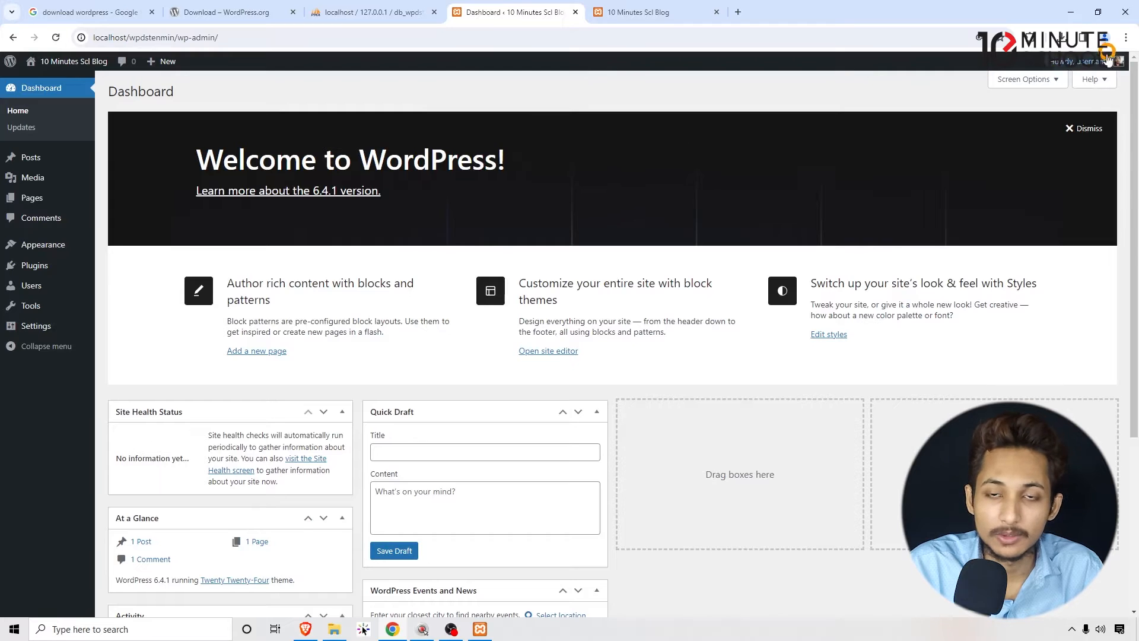
pyautogui.moveTo(1062, 64)
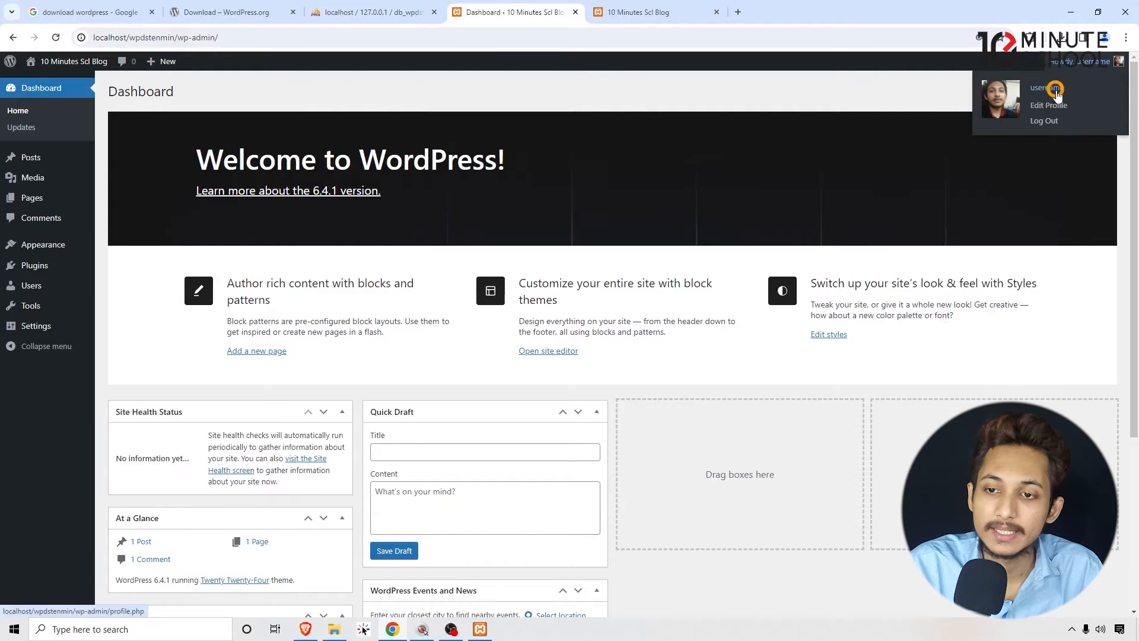
pyautogui.click(1045, 121)
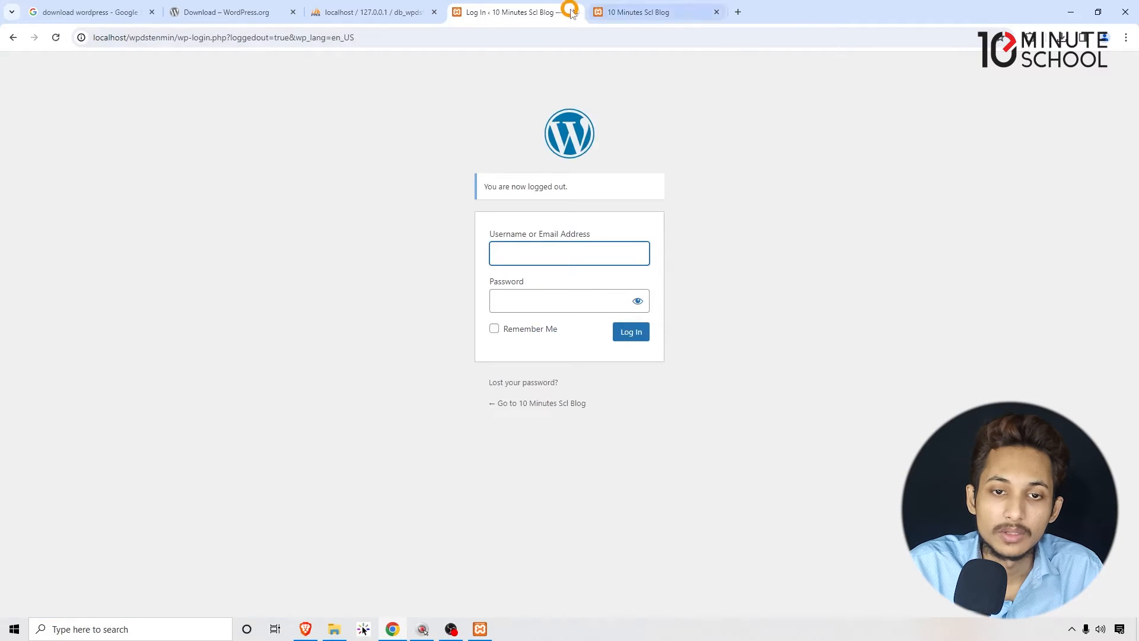
# - Close the WordPress login and blog tabs and open a new blank browser tab
pyautogui.click(580, 13)
pyautogui.click(578, 12)
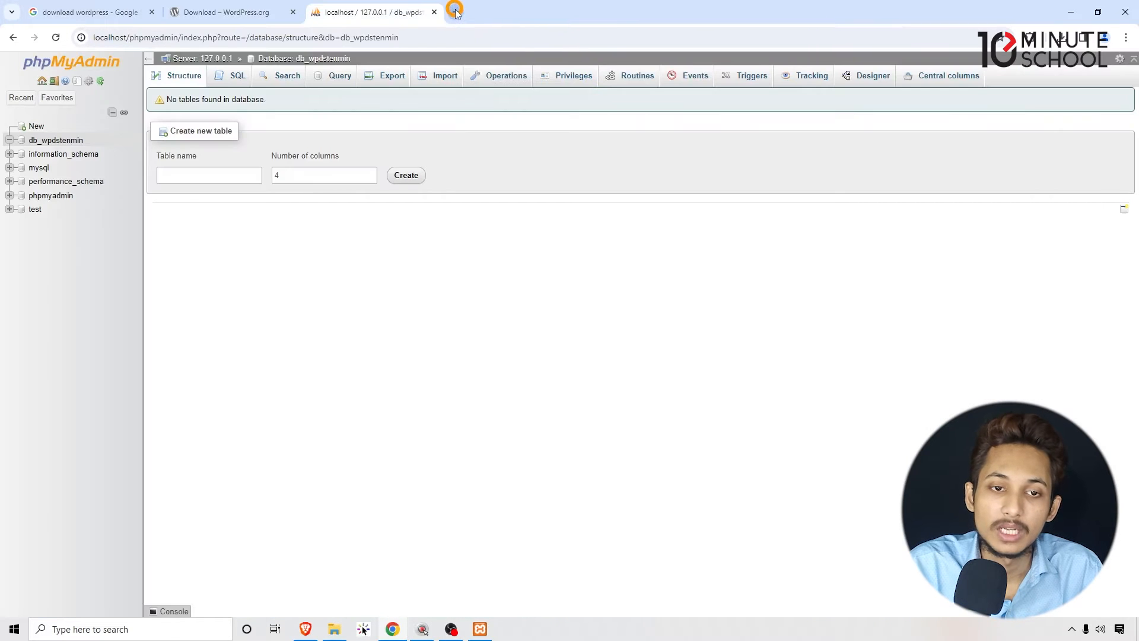
pyautogui.click(455, 12)
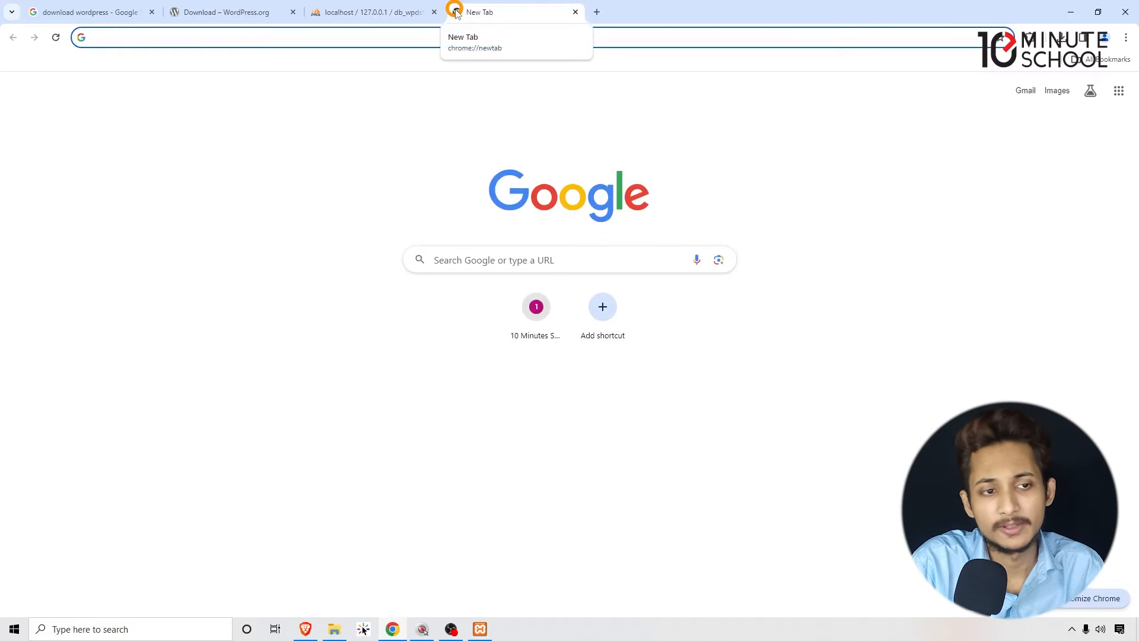
# - Open the site at localhost/wpdstenmin and look over its public homepage
pyautogui.write('localhost')
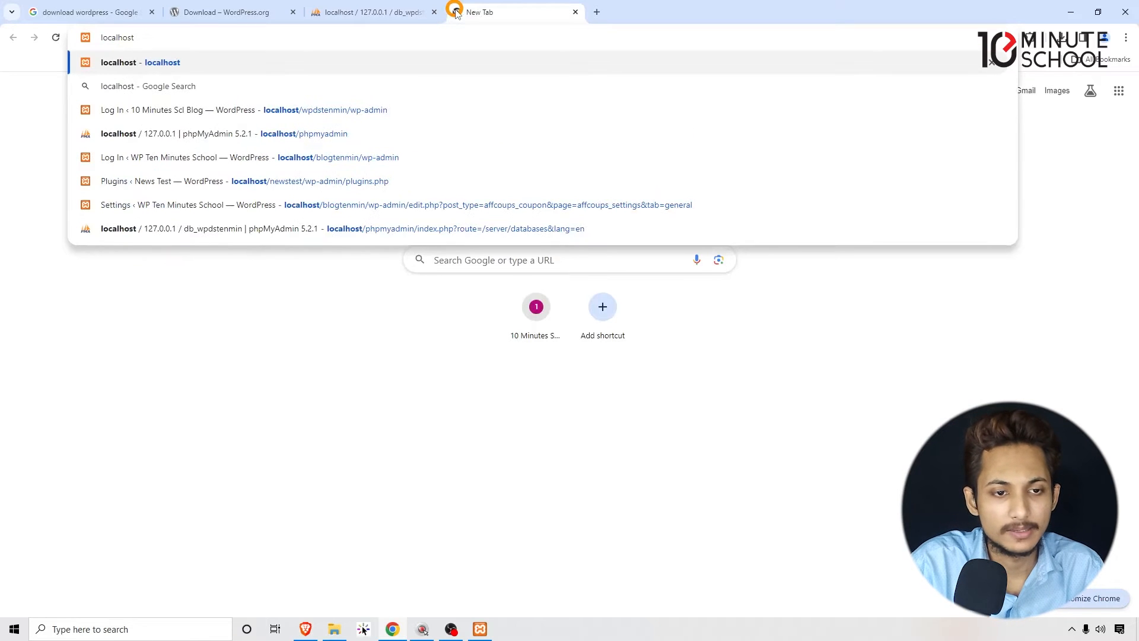
pyautogui.write('/wp')
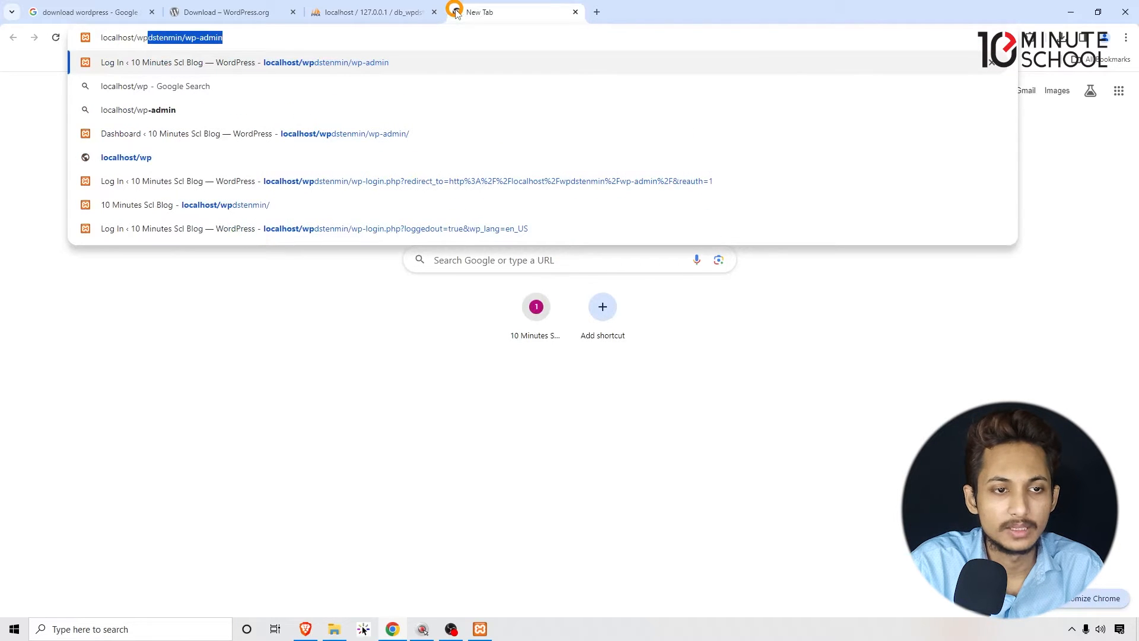
pyautogui.press('Right')
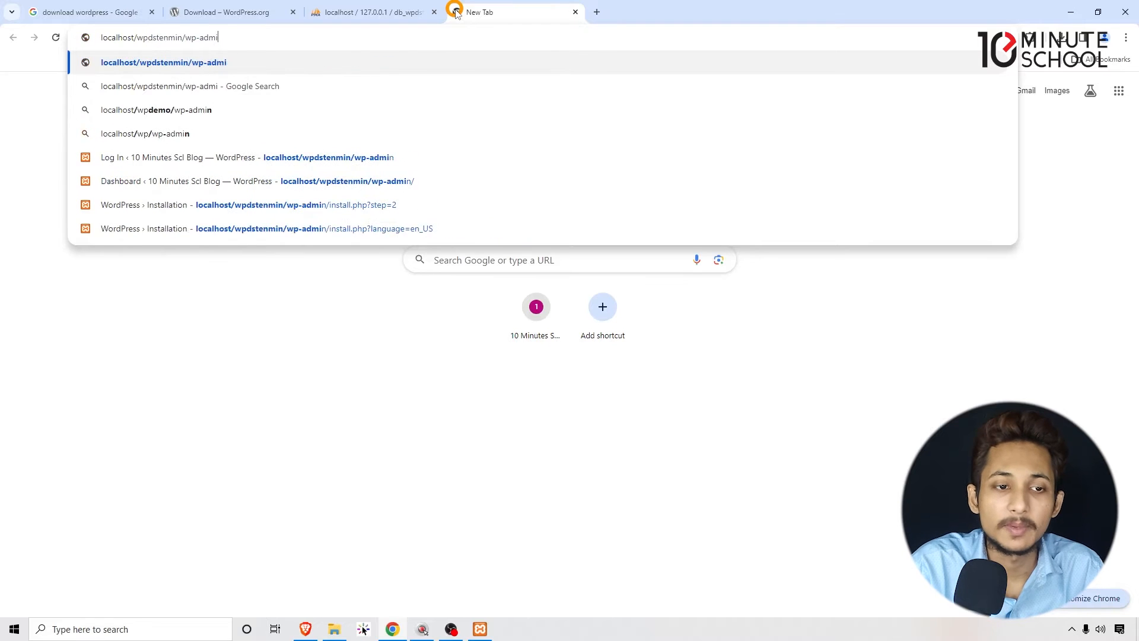
pyautogui.press('BackSpace')
pyautogui.press('BackSpace')
pyautogui.press('BackSpace')
pyautogui.press('BackSpace')
pyautogui.press('BackSpace')
pyautogui.press('BackSpace')
pyautogui.press('BackSpace')
pyautogui.press('BackSpace')
pyautogui.press('BackSpace')
pyautogui.press('Return')
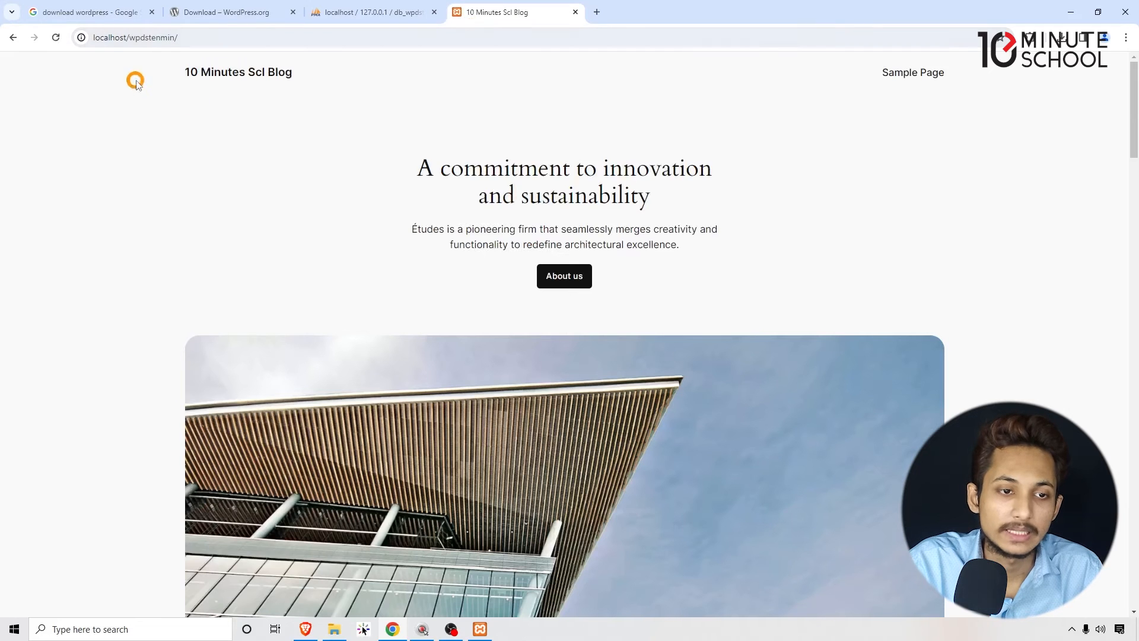
pyautogui.moveTo(135, 83); pyautogui.dragTo(1122, 386)
pyautogui.moveTo(1134, 113)
pyautogui.mouseDown()
pyautogui.moveTo(1133, 480)
pyautogui.moveTo(1132, 104)
pyautogui.mouseUp()
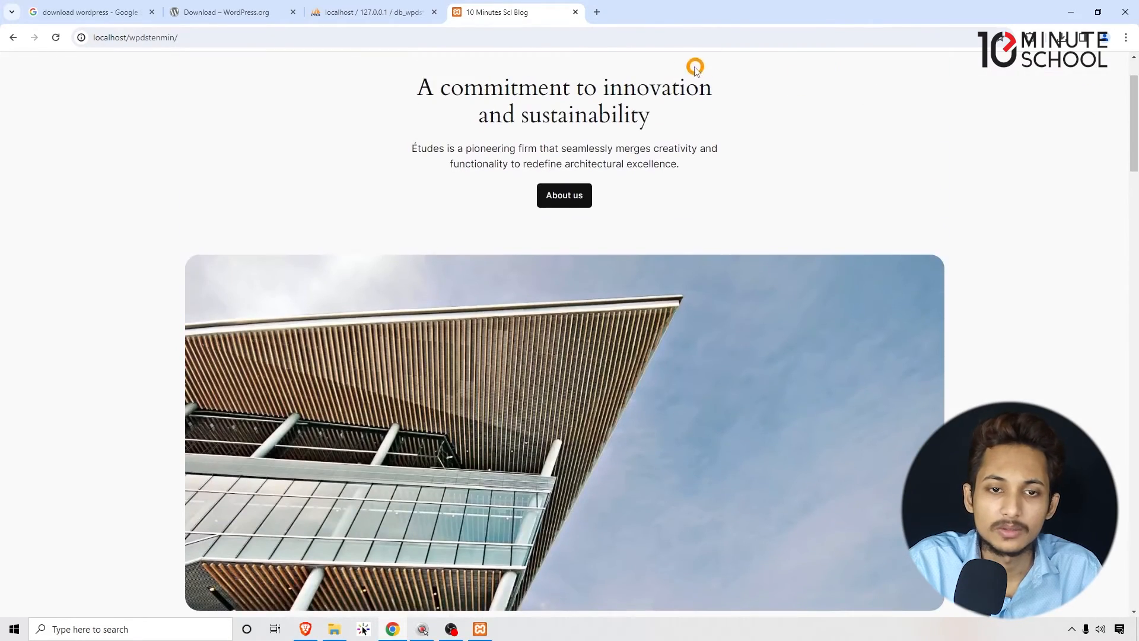
# - Open the site's login page at localhost/wpdstenmin/wp-admin
pyautogui.click(661, 39)
pyautogui.click(682, 40)
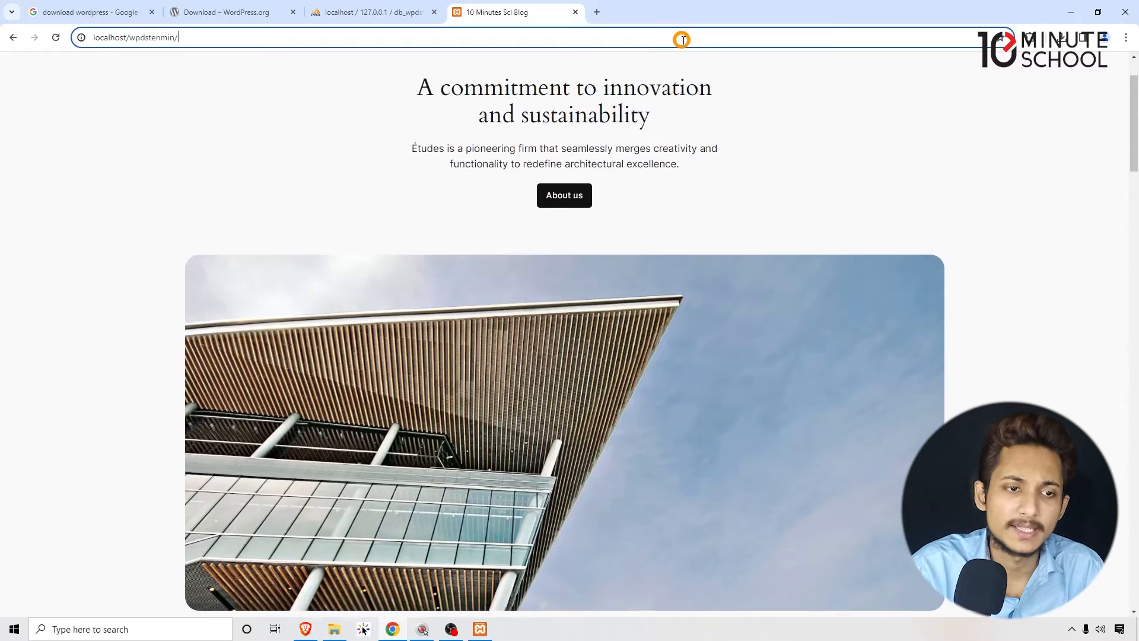
pyautogui.write('wp-admin')
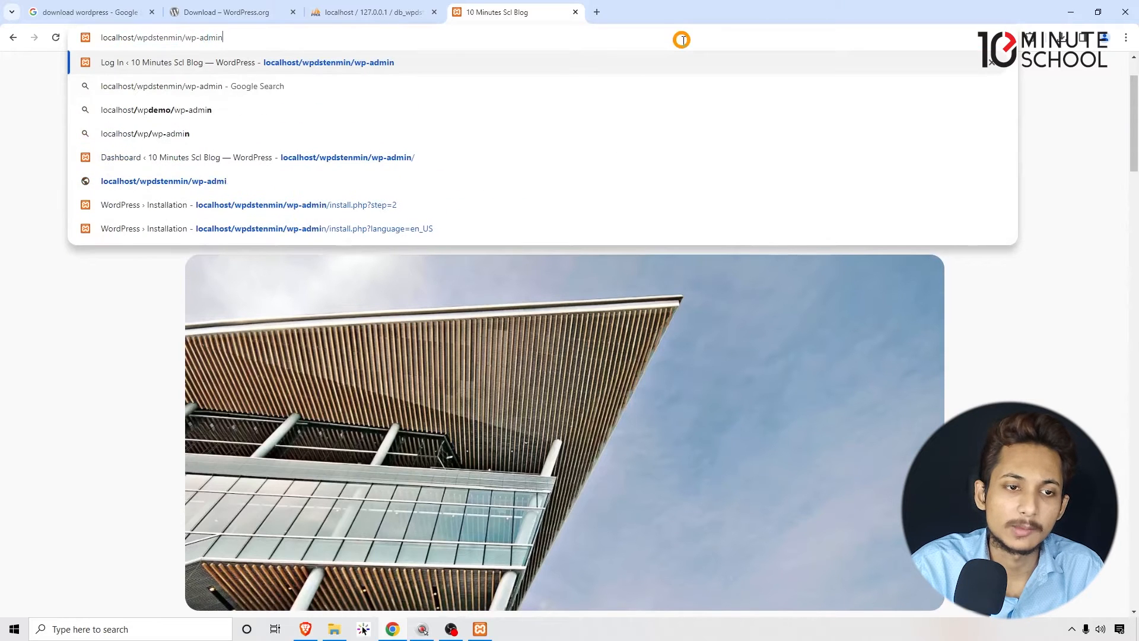
pyautogui.press('Return')
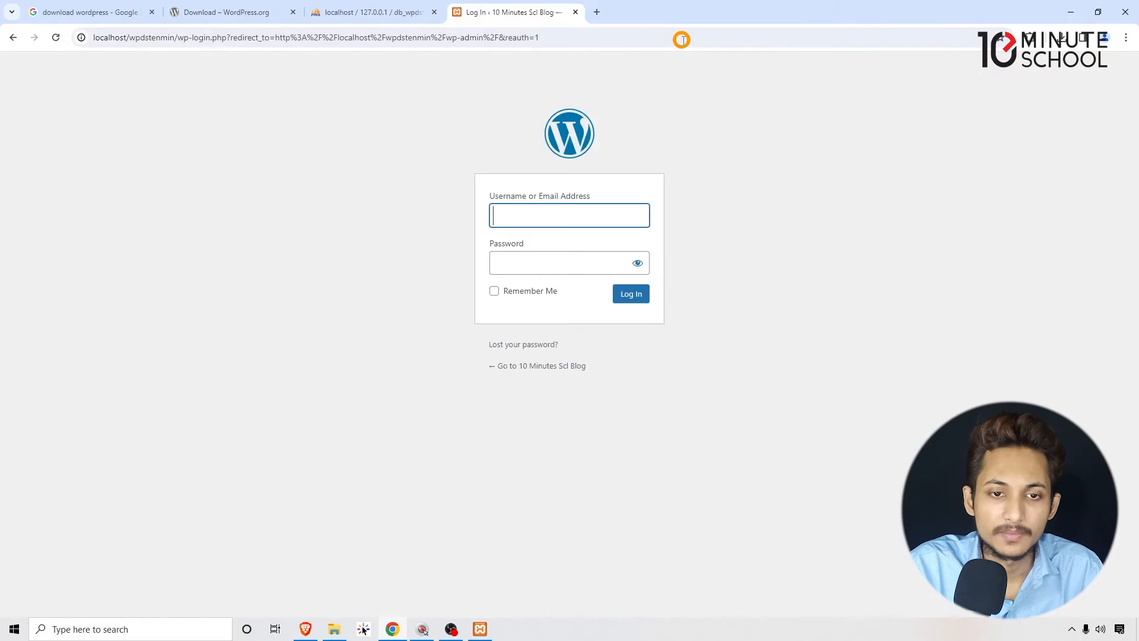
# - Fill in the admin account's username and password and log in to the WordPress dashboard
pyautogui.click(497, 223)
pyautogui.click(572, 254)
pyautogui.click(558, 259)
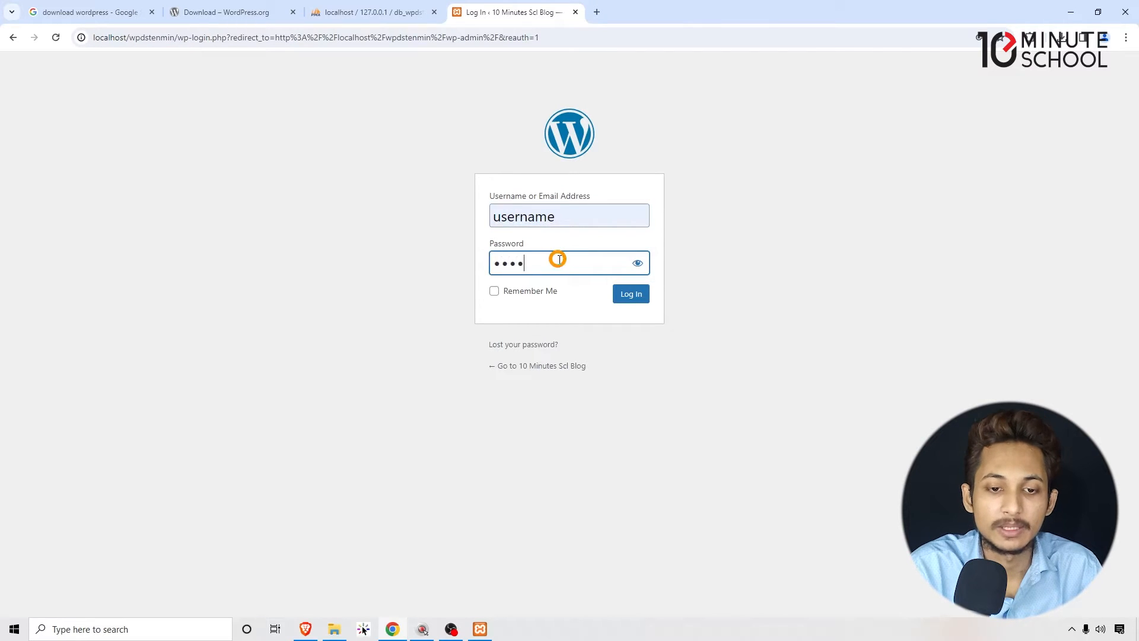
pyautogui.click(648, 296)
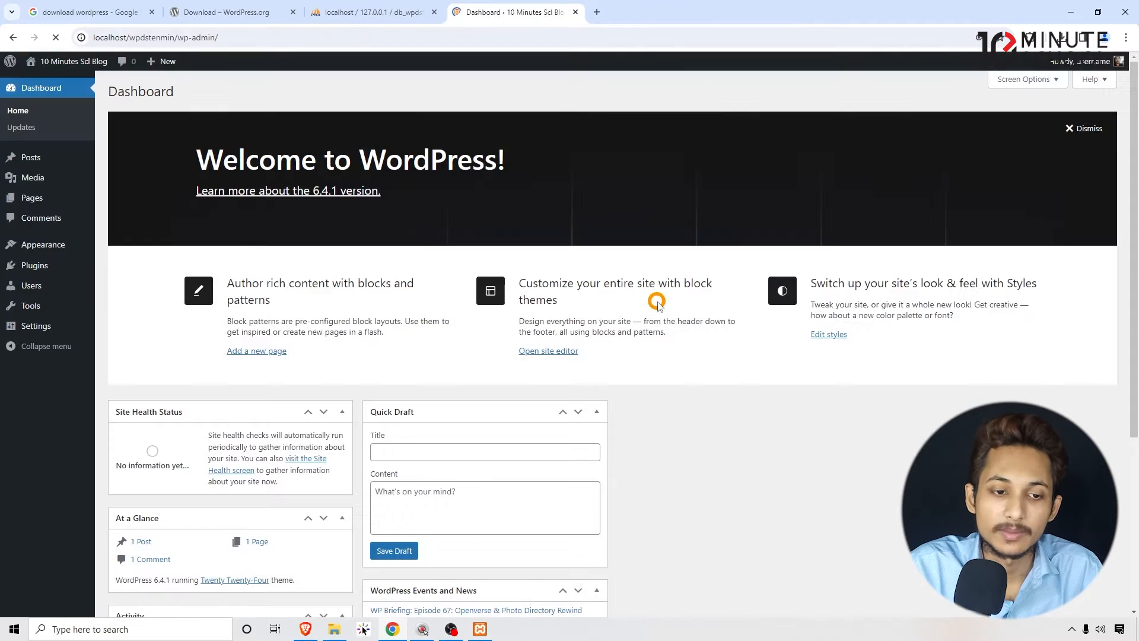
# - Open the public homepage of 10 Minutes Scl Blog in a new browser tab and look it over
pyautogui.moveTo(85, 65)
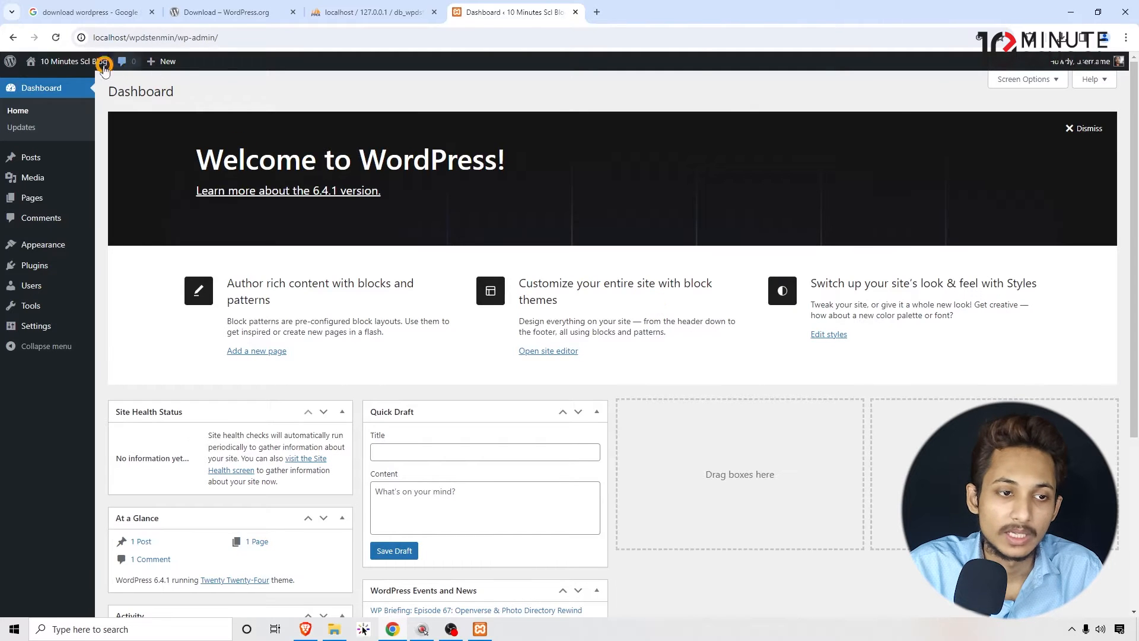
pyautogui.click(673, 202)
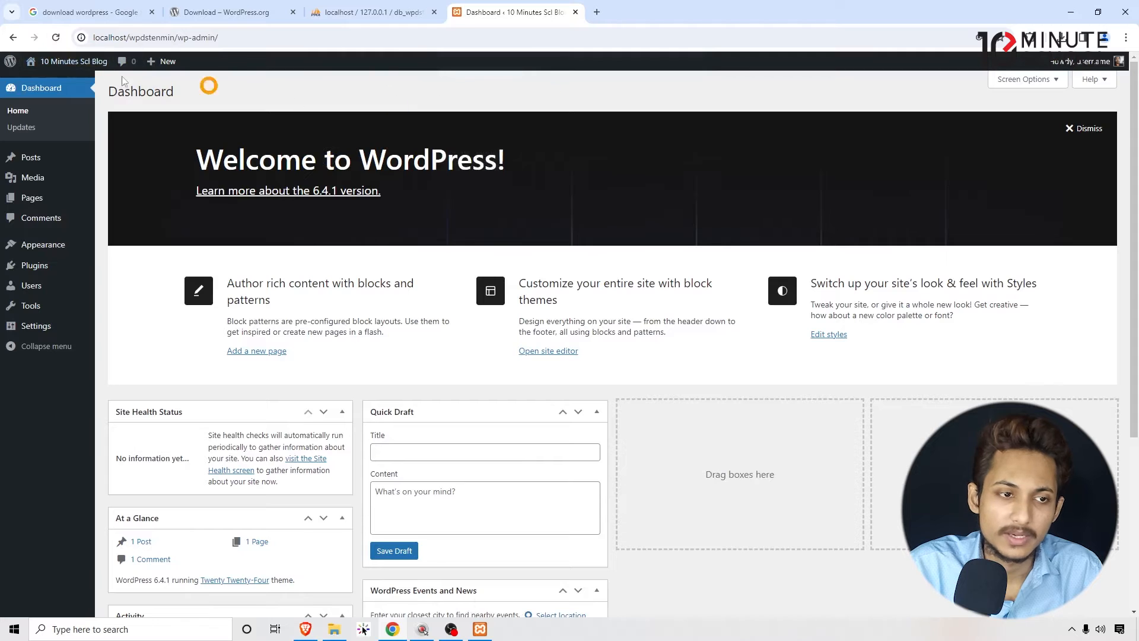
pyautogui.rightClick(47, 80)
pyautogui.click(77, 91)
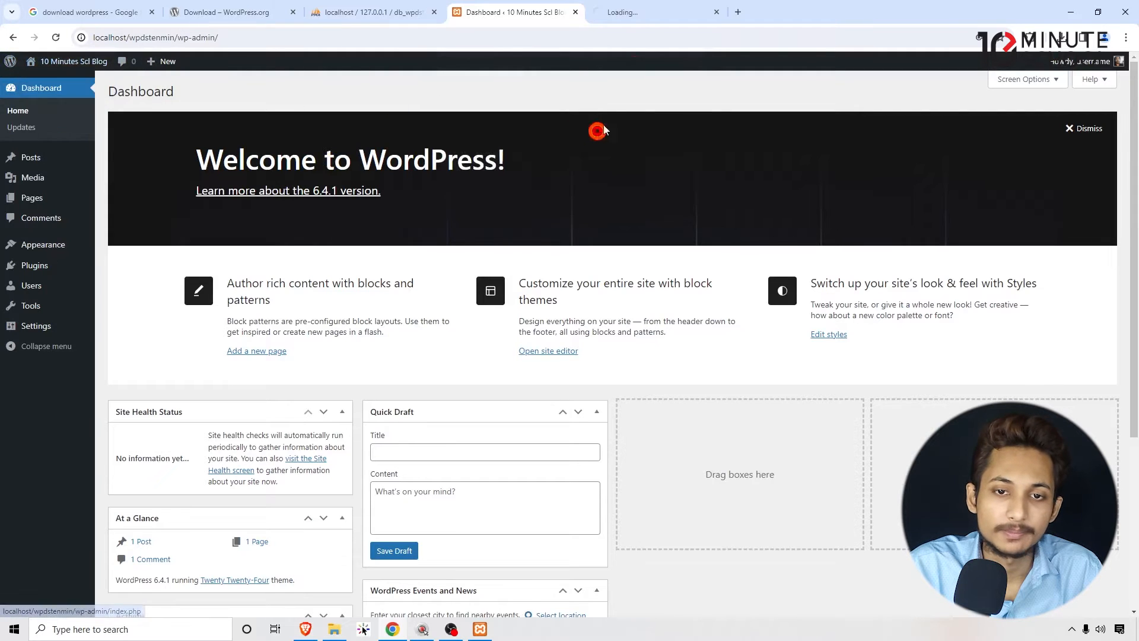
pyautogui.click(644, 13)
pyautogui.scroll(-8, 590, 318)
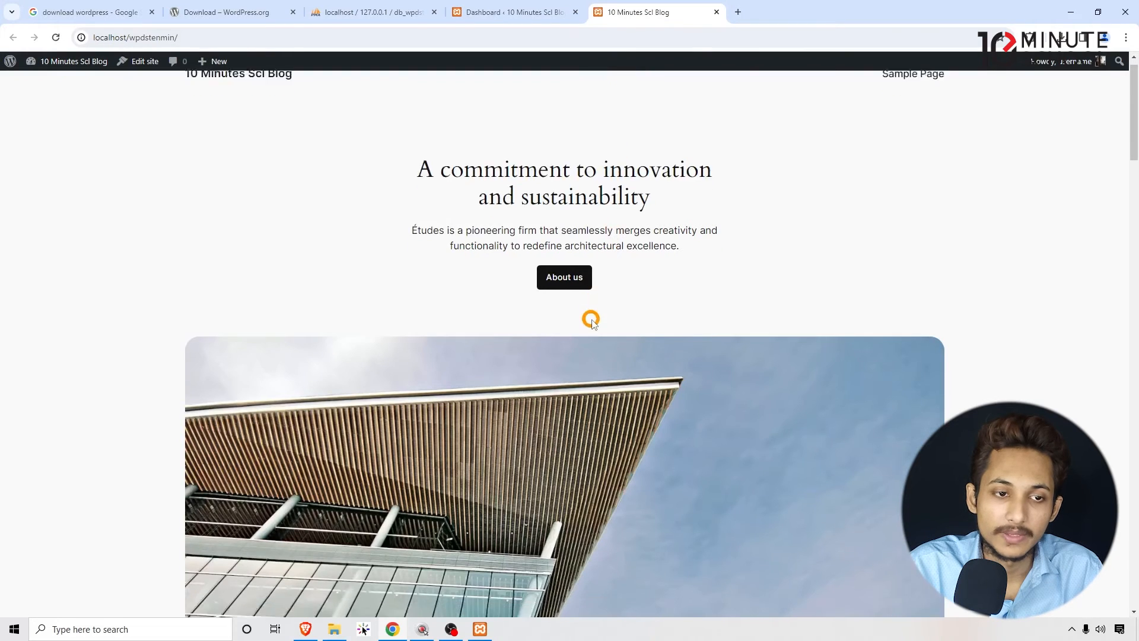
pyautogui.scroll(10, 597, 407)
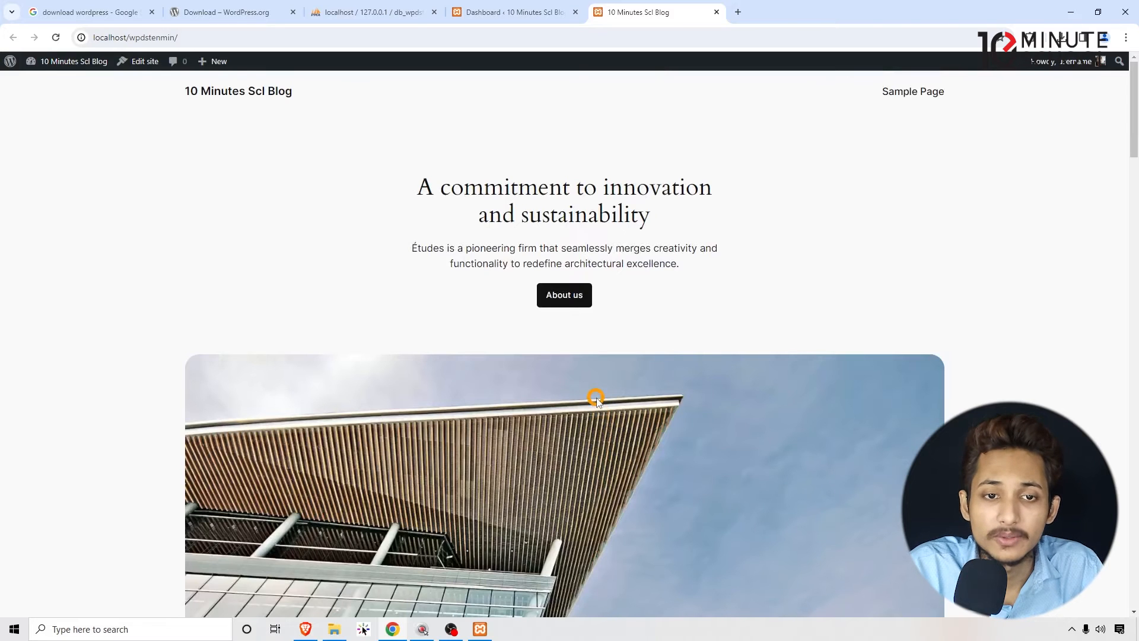
# - Return to the WordPress dashboard and examine its welcome banner and the information boxes below it
pyautogui.click(496, 12)
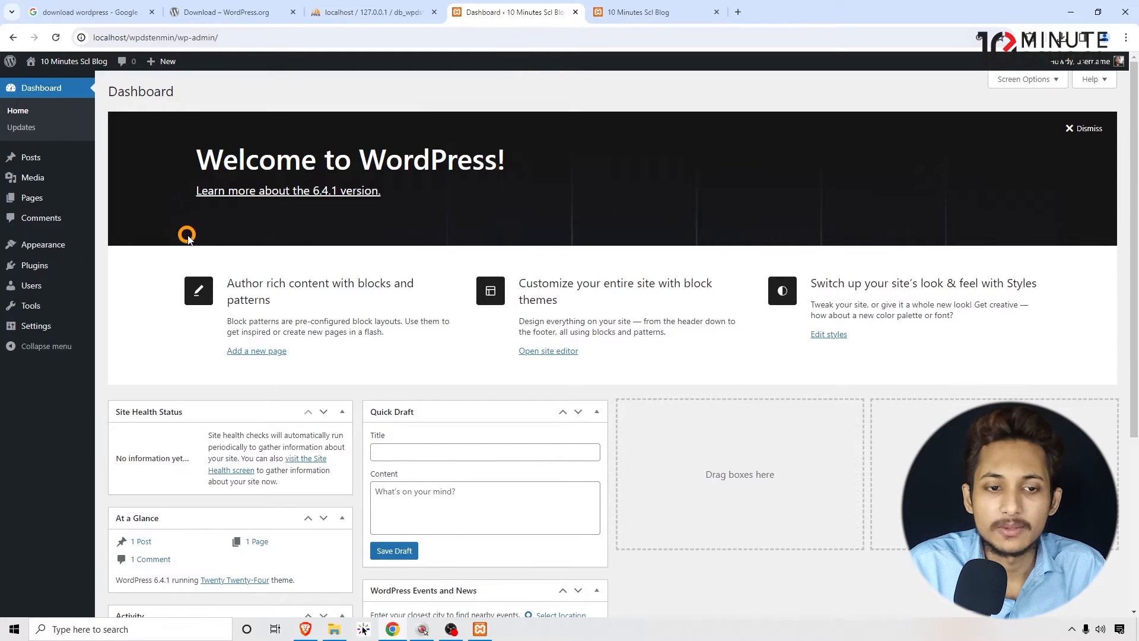
pyautogui.moveTo(174, 160); pyautogui.dragTo(519, 171)
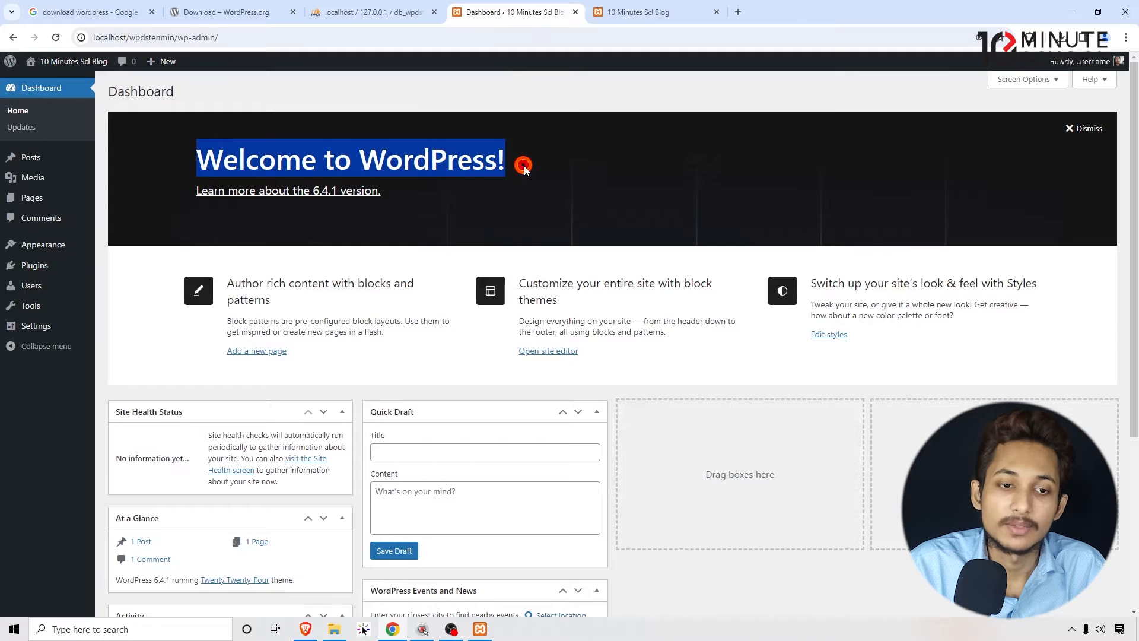
pyautogui.click(523, 168)
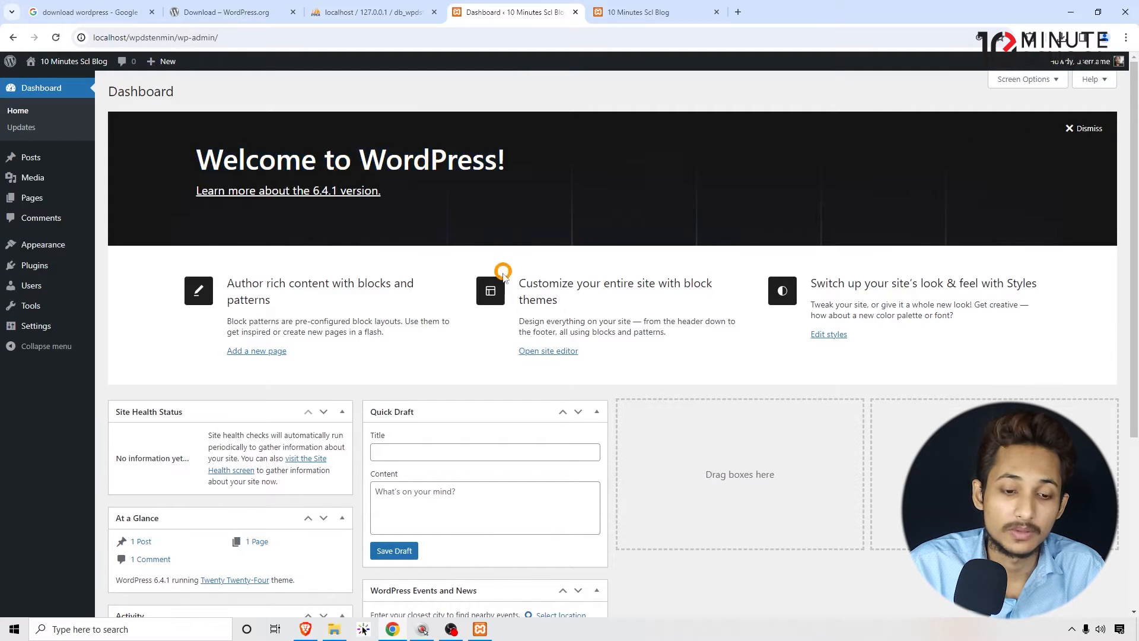
pyautogui.scroll(-1, 98, 374)
pyautogui.moveTo(162, 351)
pyautogui.mouseDown()
pyautogui.moveTo(148, 353)
pyautogui.moveTo(178, 356)
pyautogui.mouseUp()
pyautogui.moveTo(406, 352); pyautogui.dragTo(439, 355)
pyautogui.moveTo(152, 455); pyautogui.dragTo(158, 458)
pyautogui.moveTo(419, 536); pyautogui.dragTo(417, 532)
pyautogui.scroll(-3, 580, 487)
# - Move the WordPress Events and News box to the third dashboard column and the Activity box to the fourth
pyautogui.moveTo(466, 356); pyautogui.dragTo(722, 168)
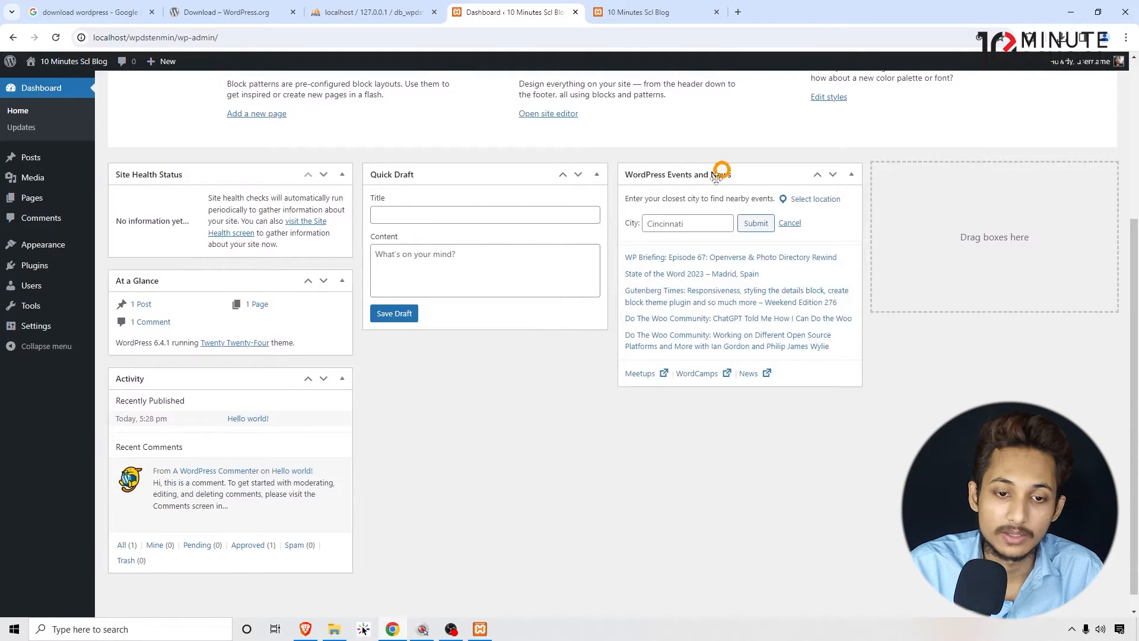
pyautogui.moveTo(186, 395); pyautogui.dragTo(934, 299)
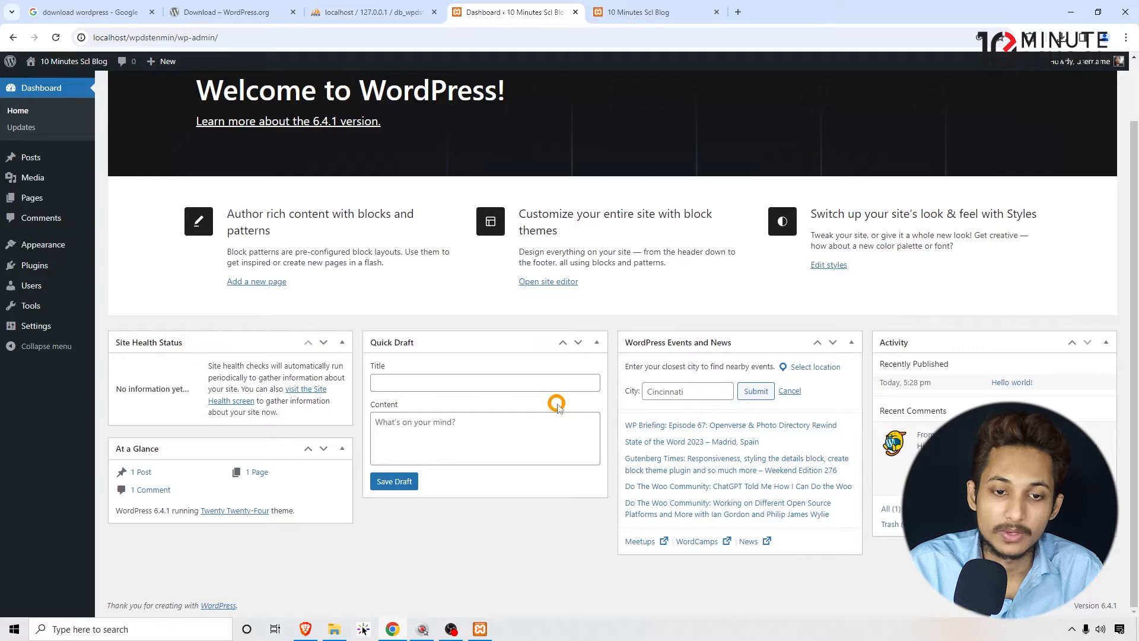
pyautogui.scroll(2, 556, 404)
pyautogui.scroll(-1, 516, 401)
pyautogui.scroll(1, 516, 401)
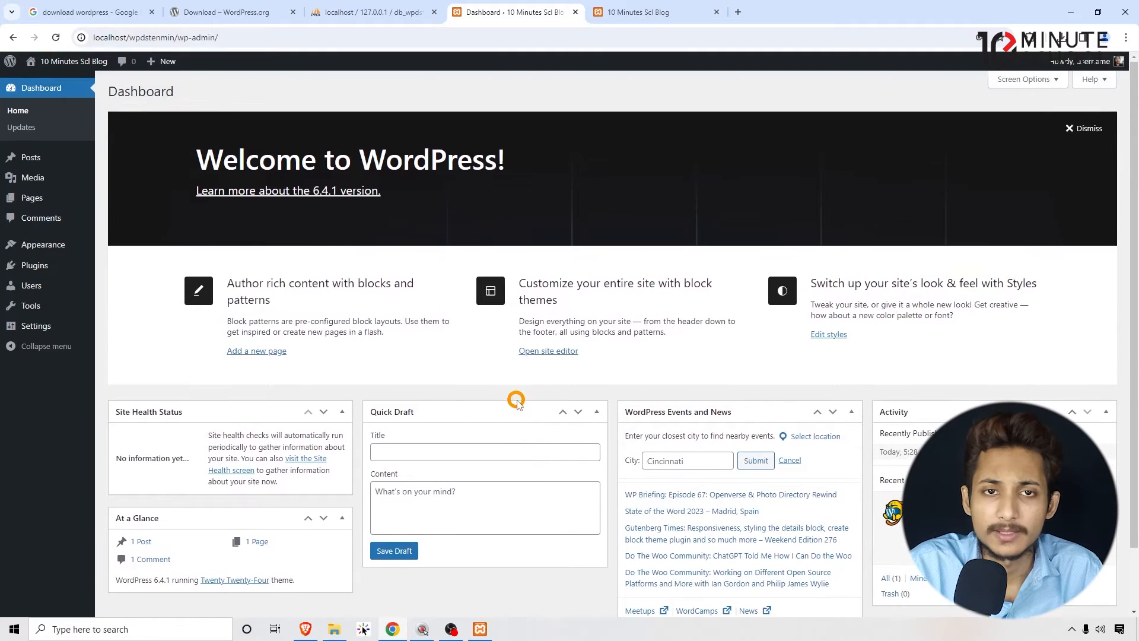
# - Dismiss the welcome banner and collapse the Site Health Status, At a Glance, Quick Draft, WordPress Events and News, and Activity boxes
pyautogui.click(1082, 129)
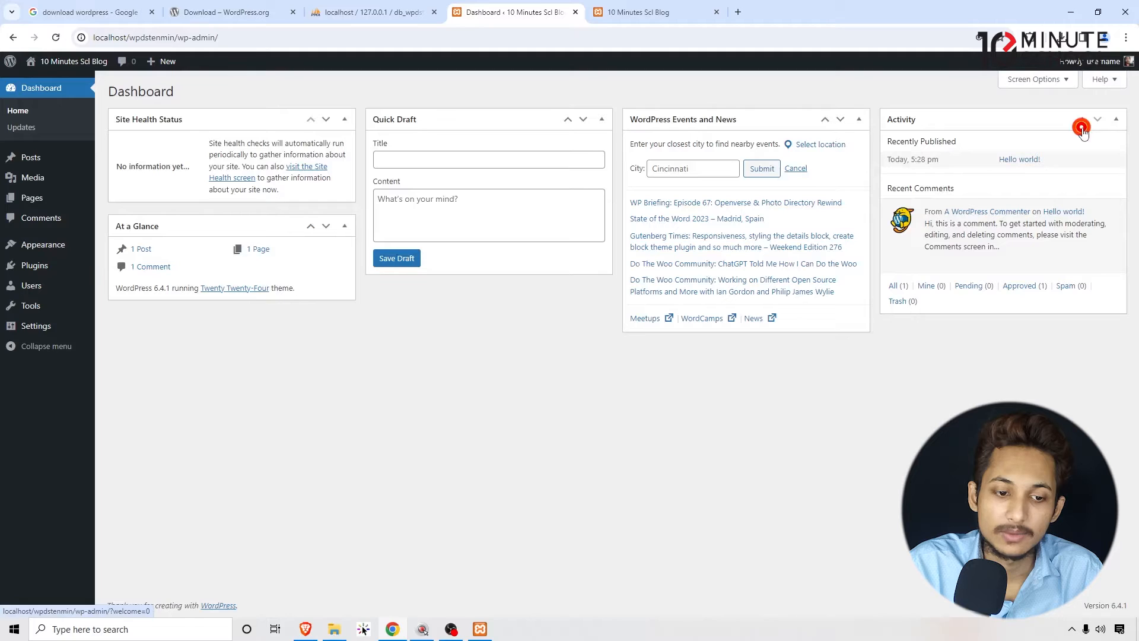
pyautogui.click(344, 119)
pyautogui.click(344, 153)
pyautogui.click(602, 119)
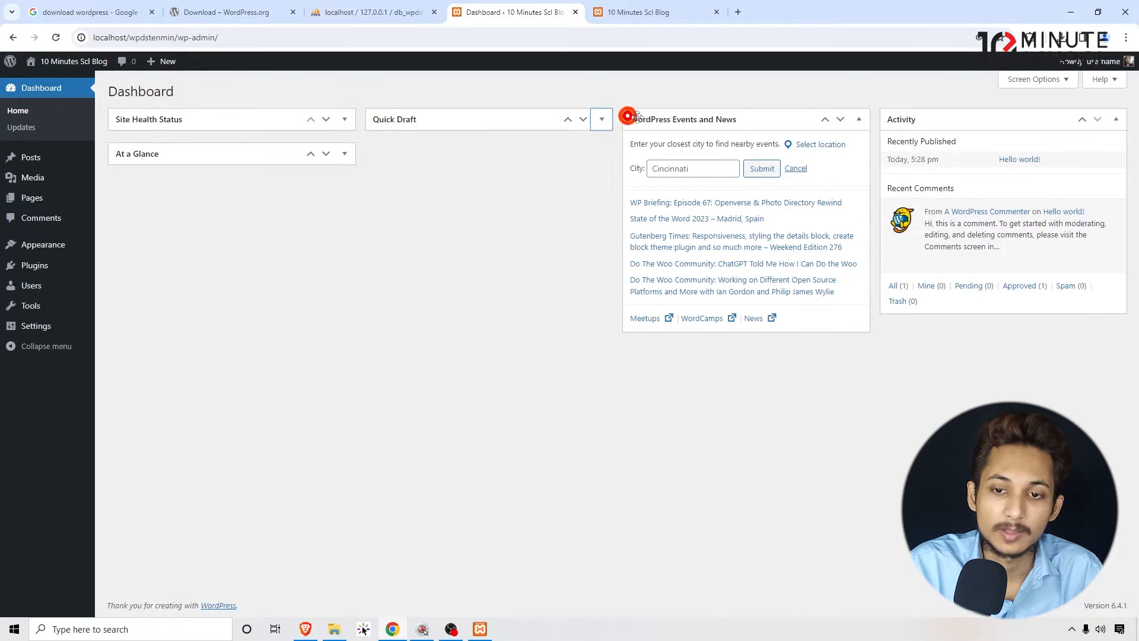
pyautogui.click(859, 118)
pyautogui.click(1116, 120)
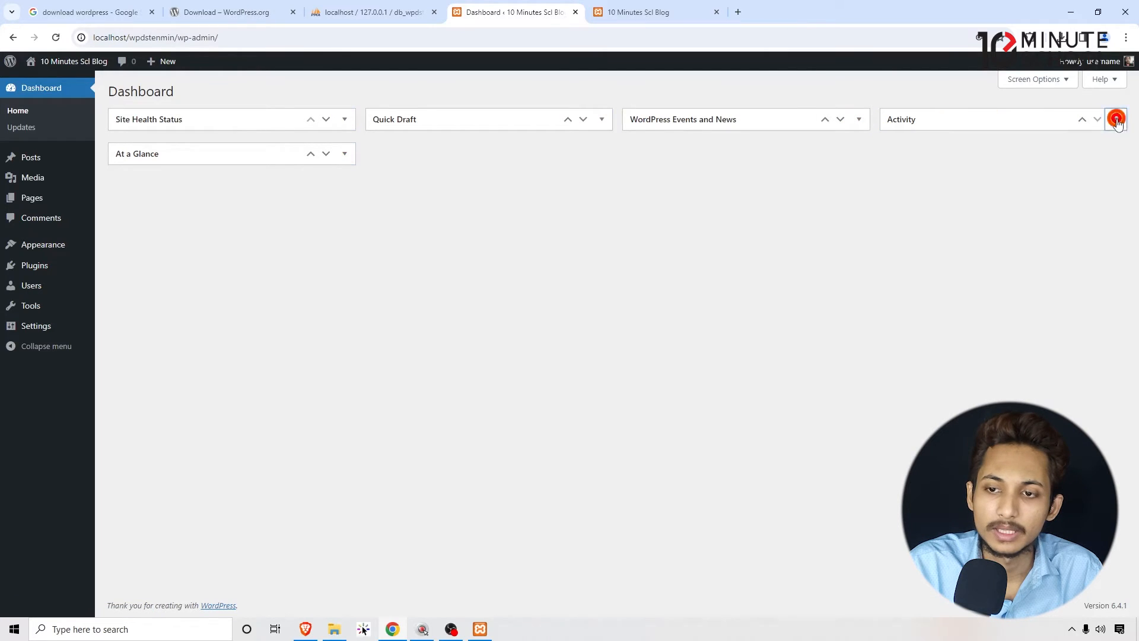
# - Hide Site Health Status, At a Glance, Activity, Quick Draft, and WordPress Events and News from the dashboard through Screen Options
pyautogui.click(1015, 82)
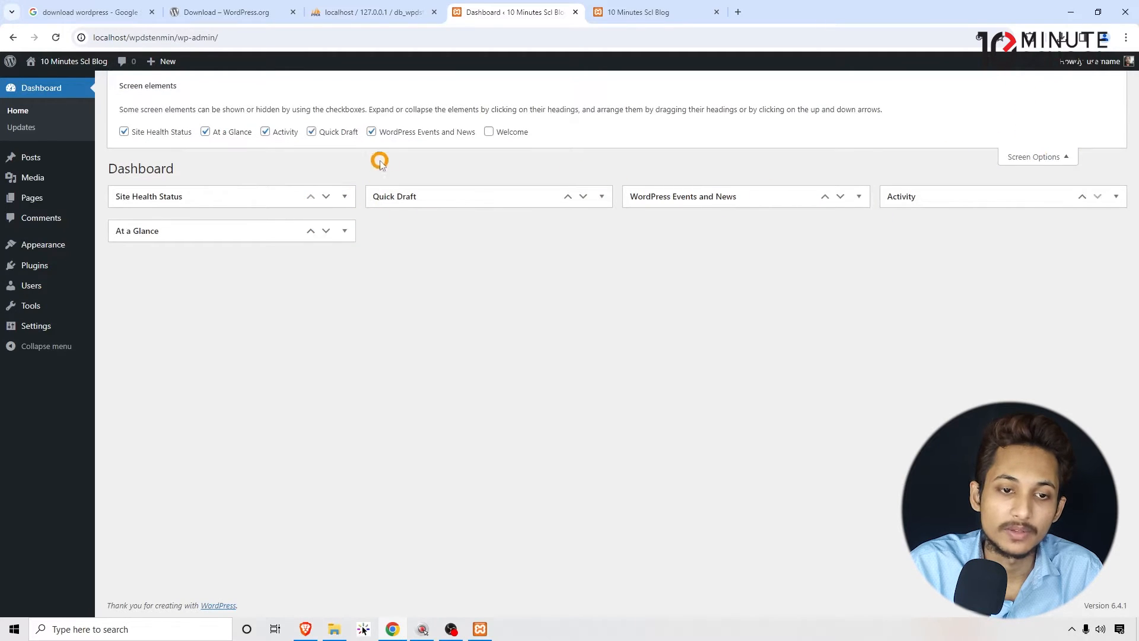
pyautogui.click(371, 133)
pyautogui.click(311, 131)
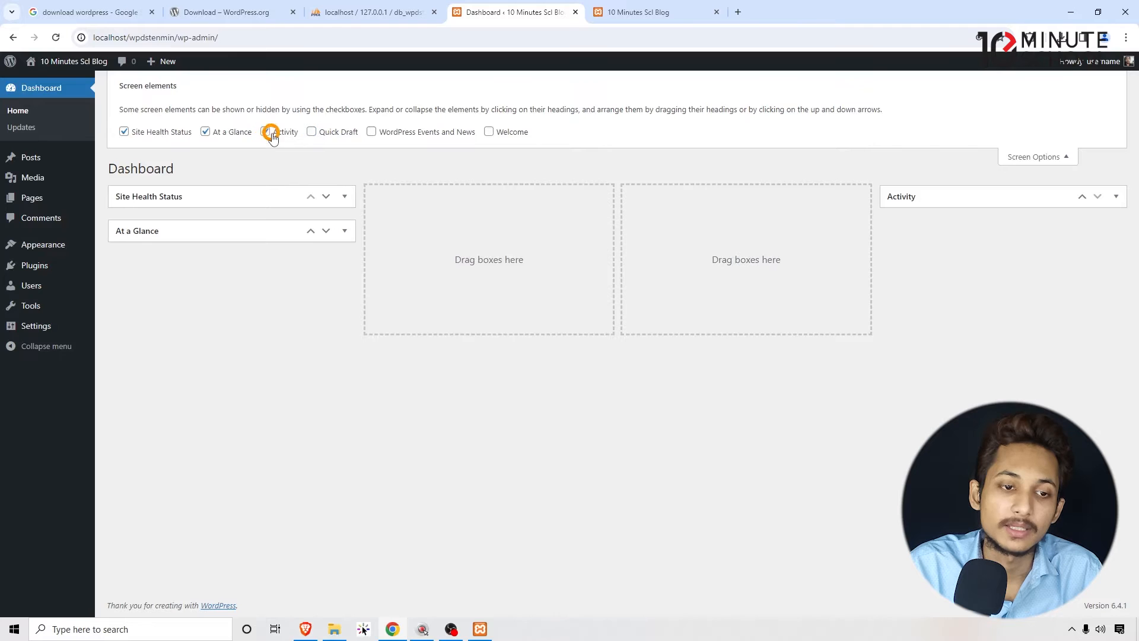
pyautogui.click(265, 132)
pyautogui.click(205, 132)
pyautogui.click(124, 132)
pyautogui.click(1065, 153)
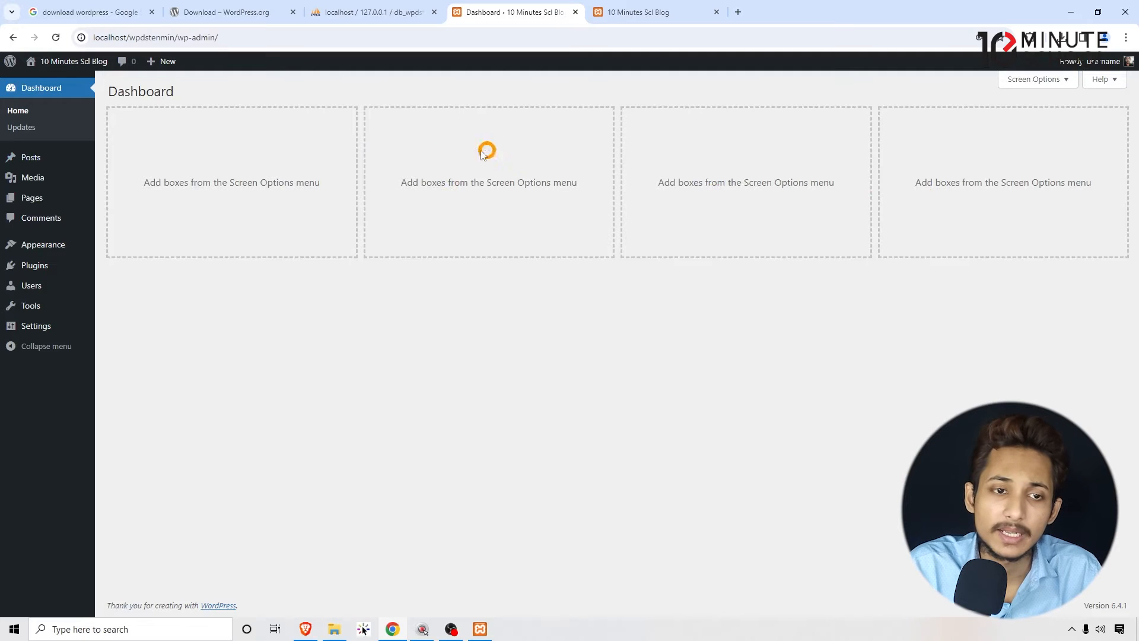
pyautogui.click(1032, 80)
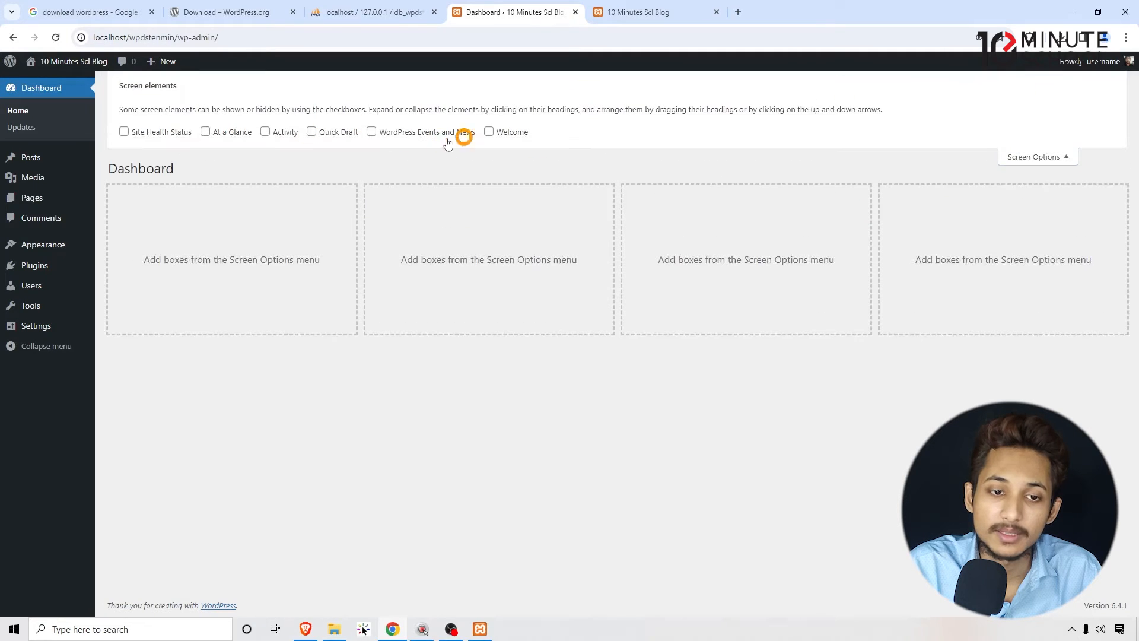
pyautogui.click(1054, 158)
# - Go to the installed plugins list and show its Screen Options to examine the column settings
pyautogui.moveTo(47, 254)
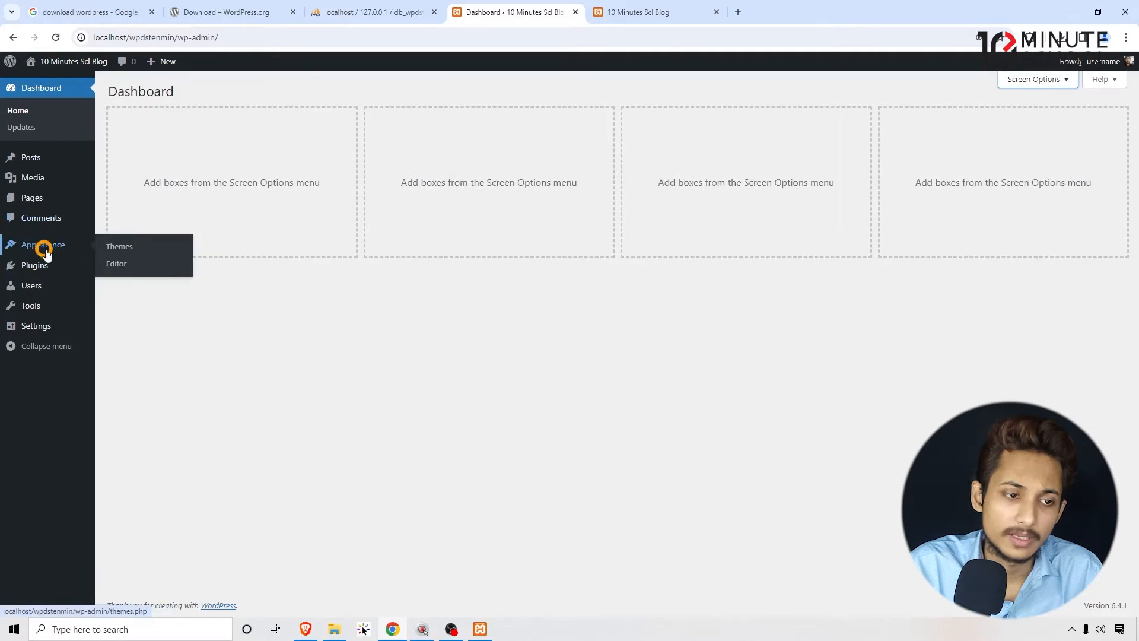
pyautogui.click(43, 222)
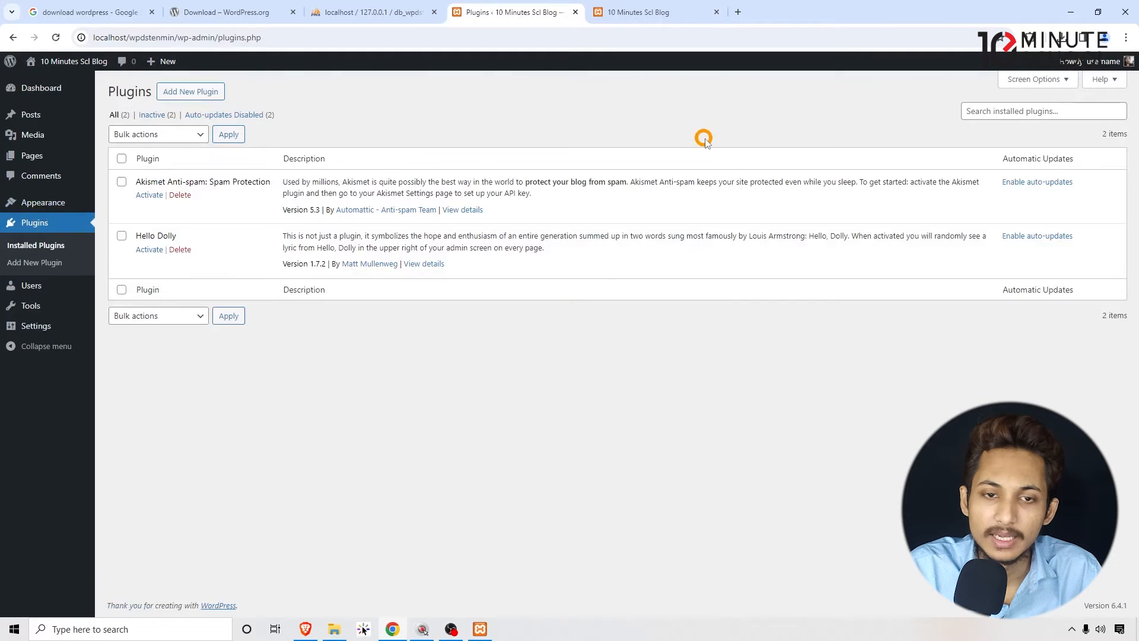
pyautogui.click(1029, 80)
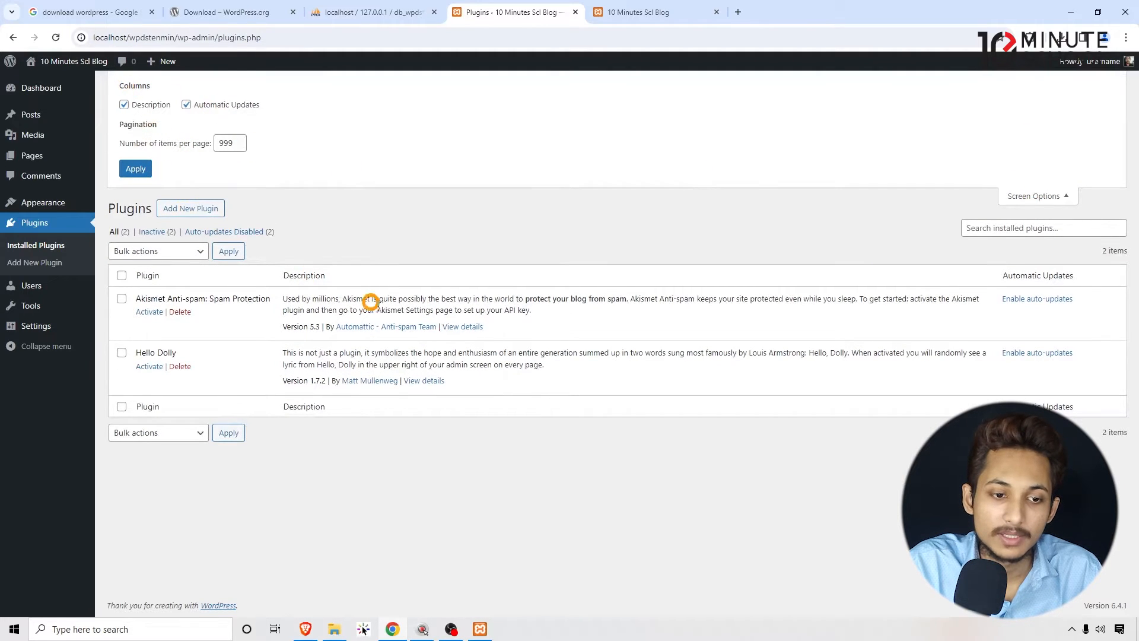
pyautogui.moveTo(293, 272); pyautogui.dragTo(339, 277)
pyautogui.click(298, 212)
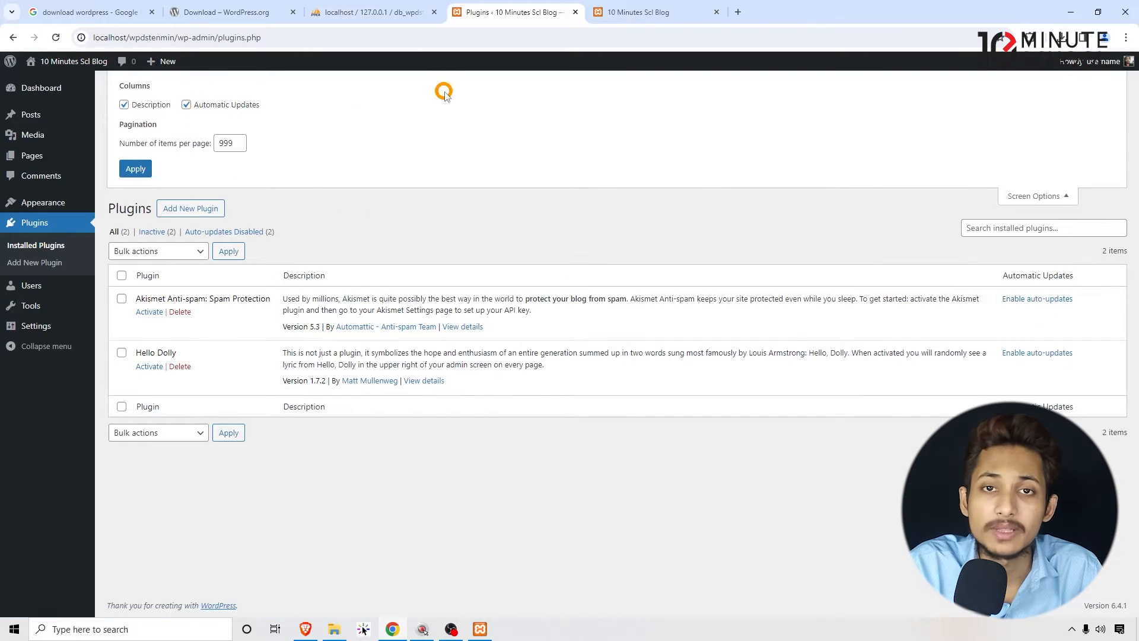
# - Hide the Automatic Updates and Description columns of the plugins list and show both again
pyautogui.click(187, 104)
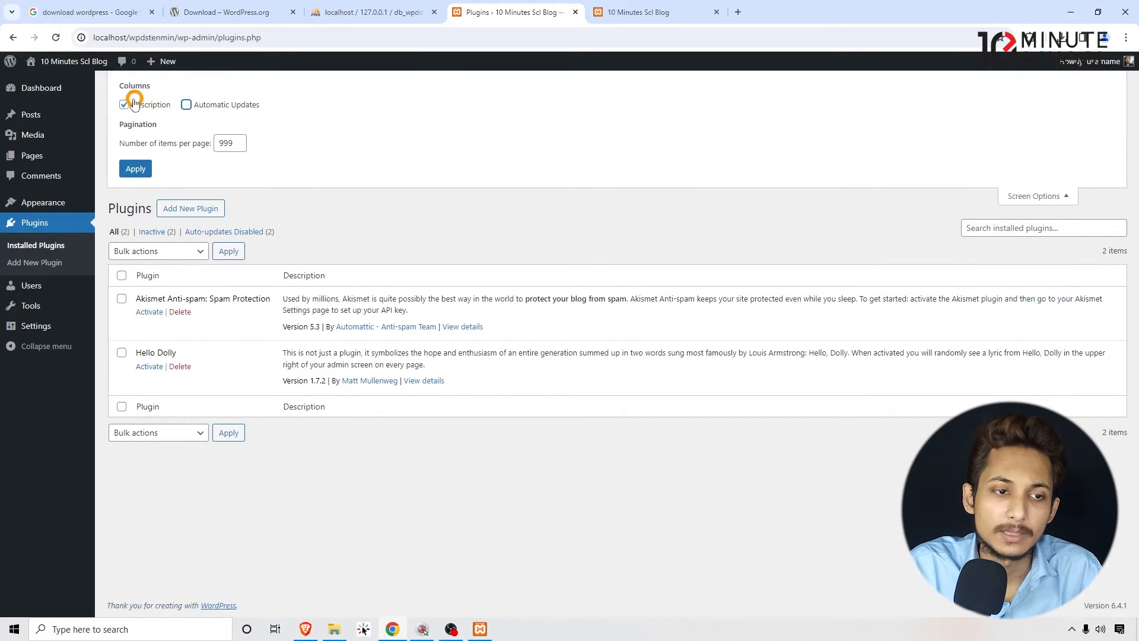
pyautogui.click(124, 104)
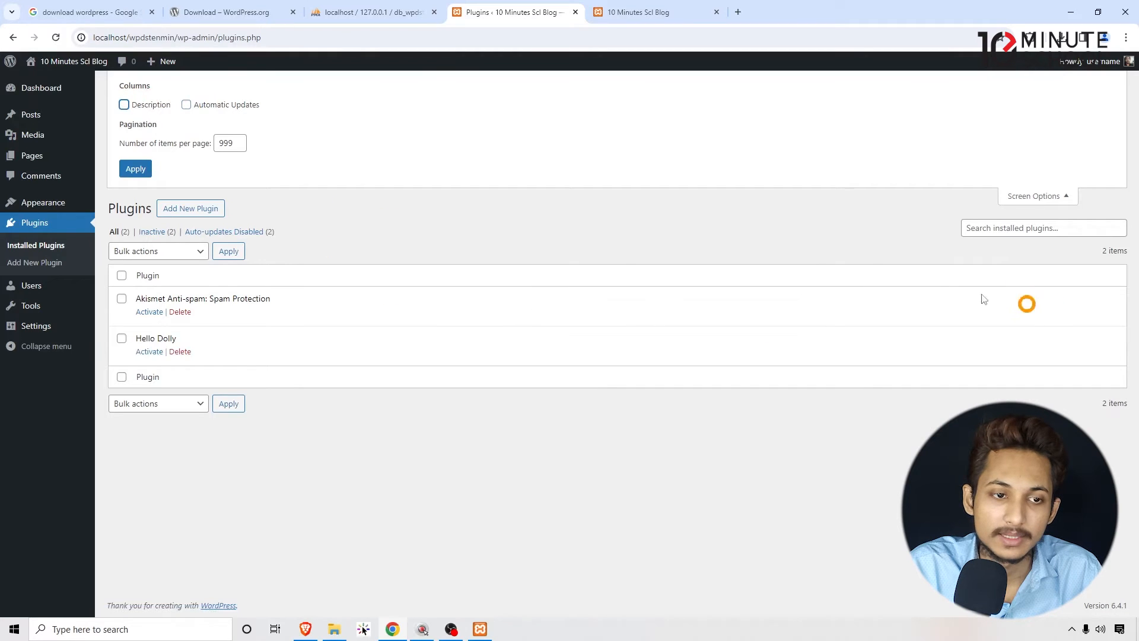
pyautogui.click(151, 105)
pyautogui.click(204, 107)
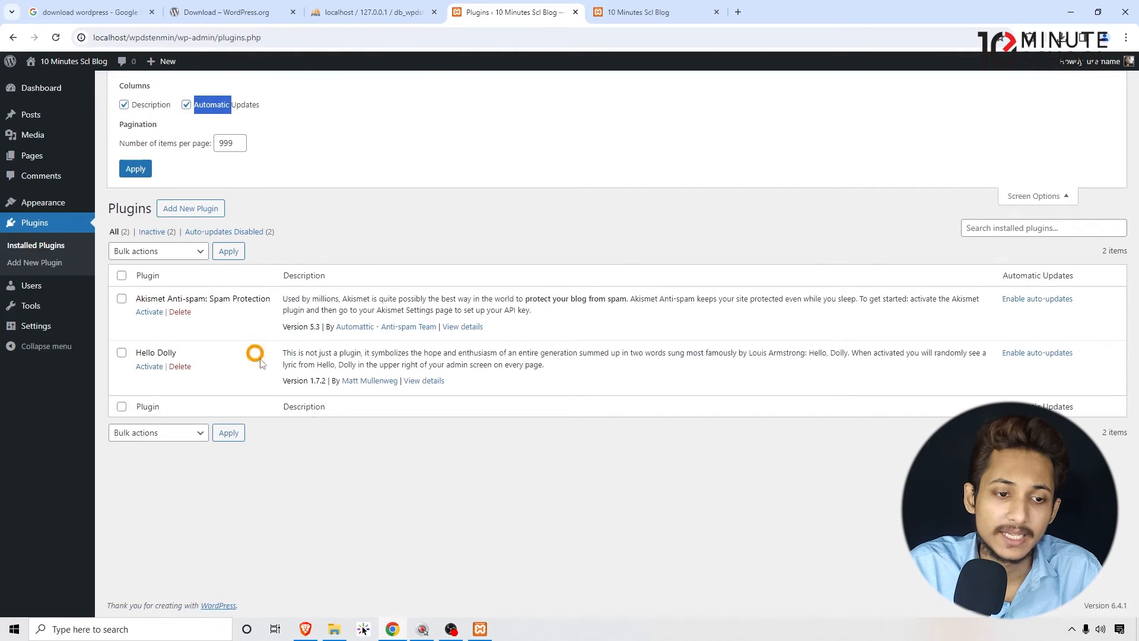
pyautogui.click(230, 355)
# - Return to the dashboard and open the WordPress Updates page to check the core, plugin and theme update status
pyautogui.click(37, 91)
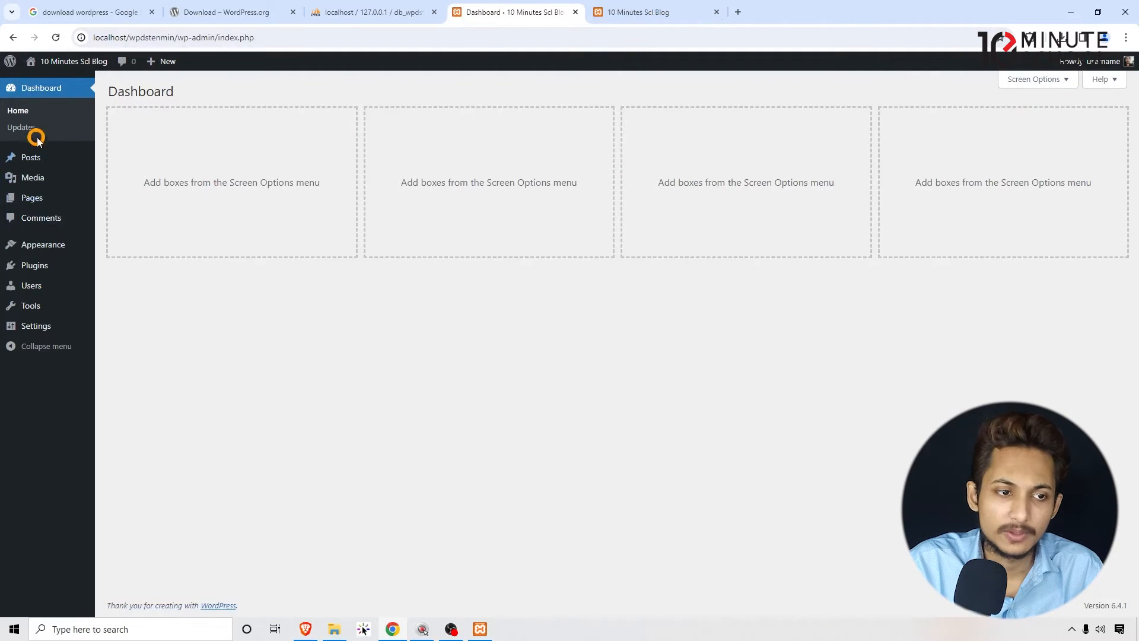
pyautogui.click(23, 128)
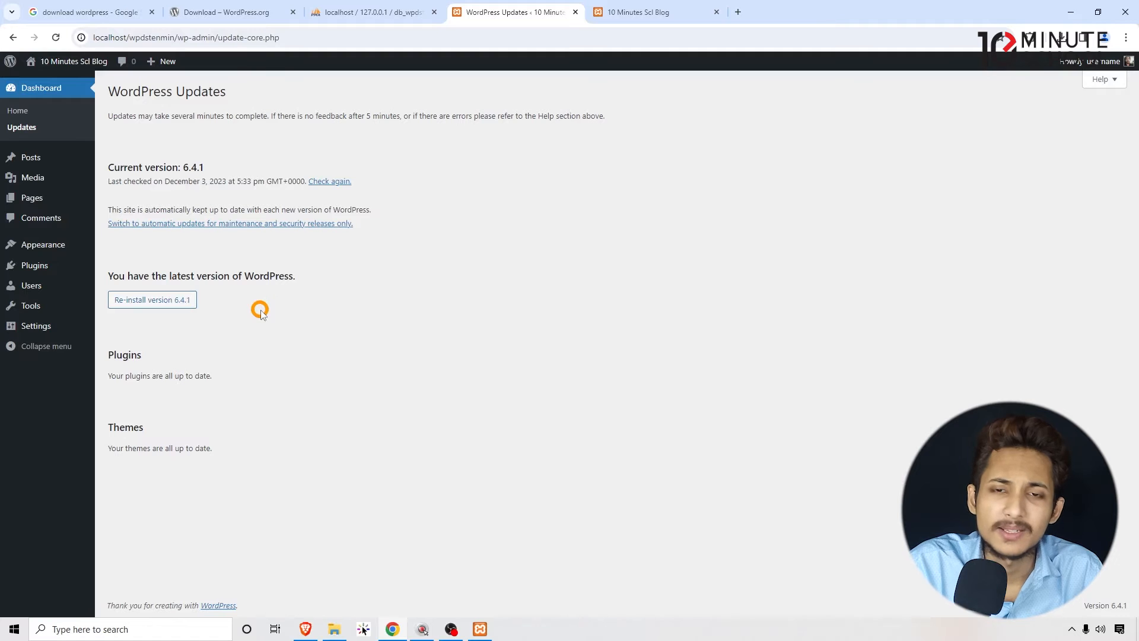
# - Open the Hello world! post from the posts list in a new browser tab placed next to the posts tab
pyautogui.click(27, 156)
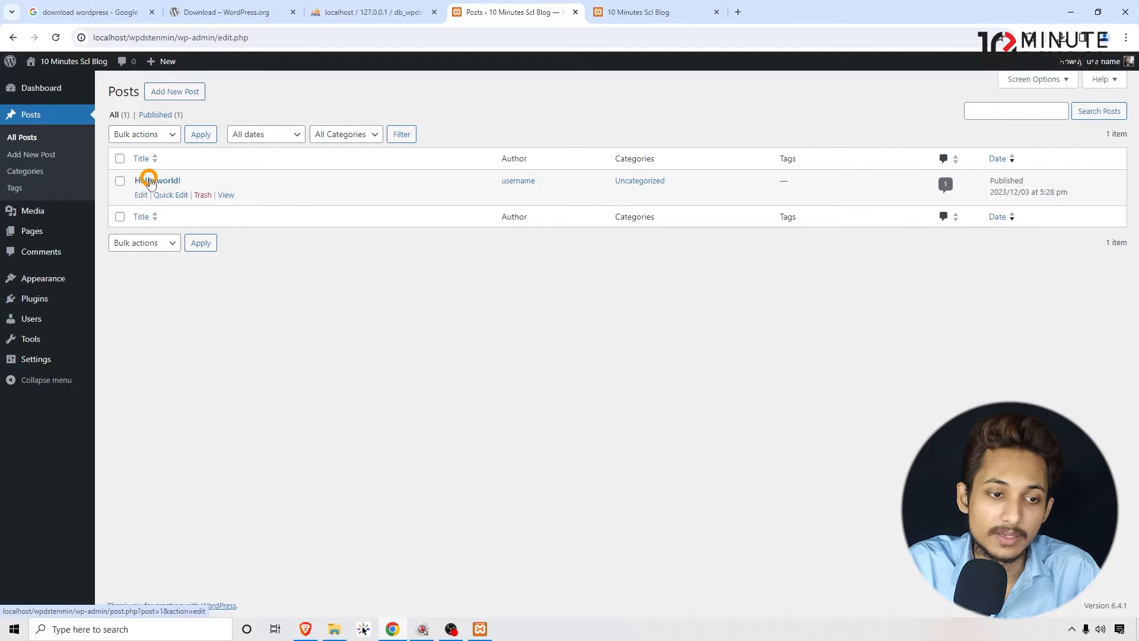
pyautogui.rightClick(226, 194)
pyautogui.click(244, 204)
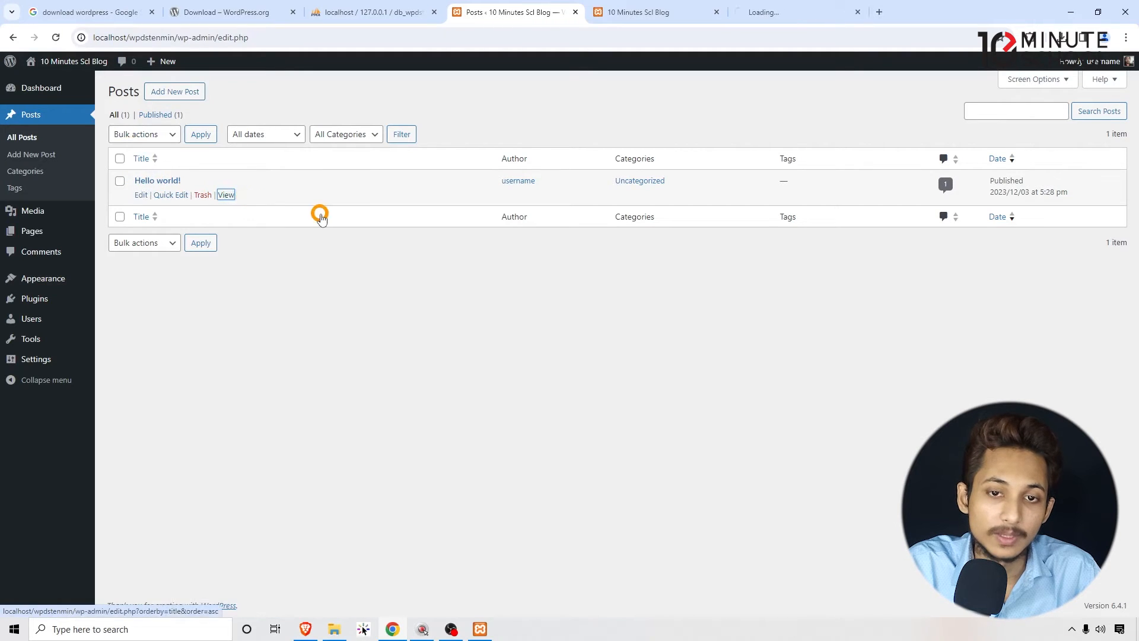
pyautogui.moveTo(803, 11); pyautogui.dragTo(658, 12)
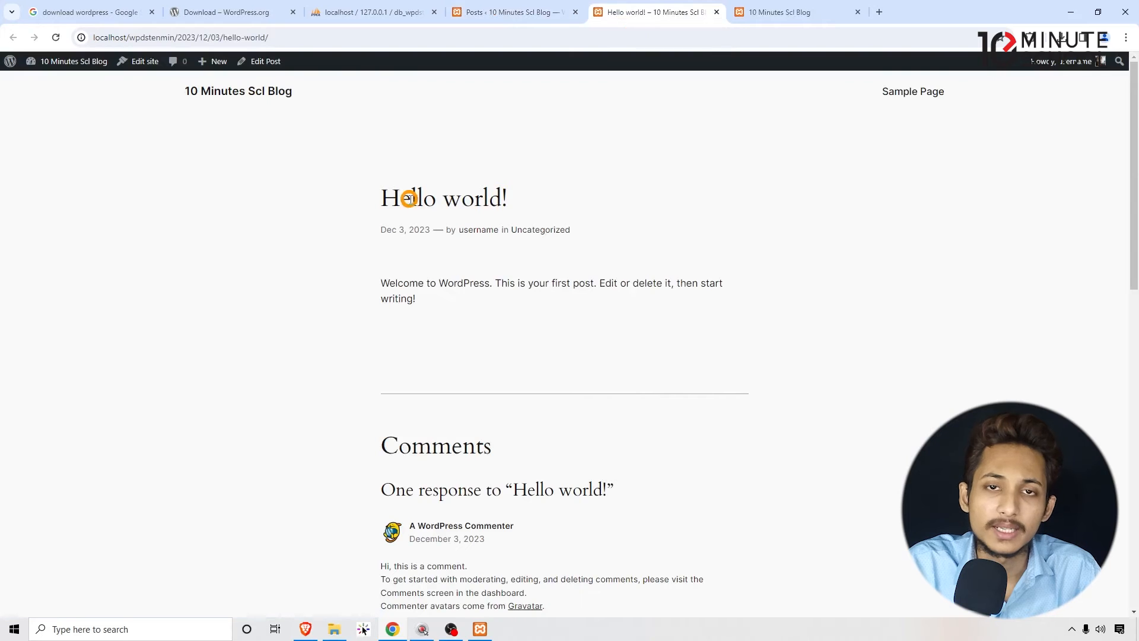
# - Read the Hello world! post page, including its title, body text and comments section
pyautogui.moveTo(381, 199); pyautogui.dragTo(691, 203)
pyautogui.click(431, 300)
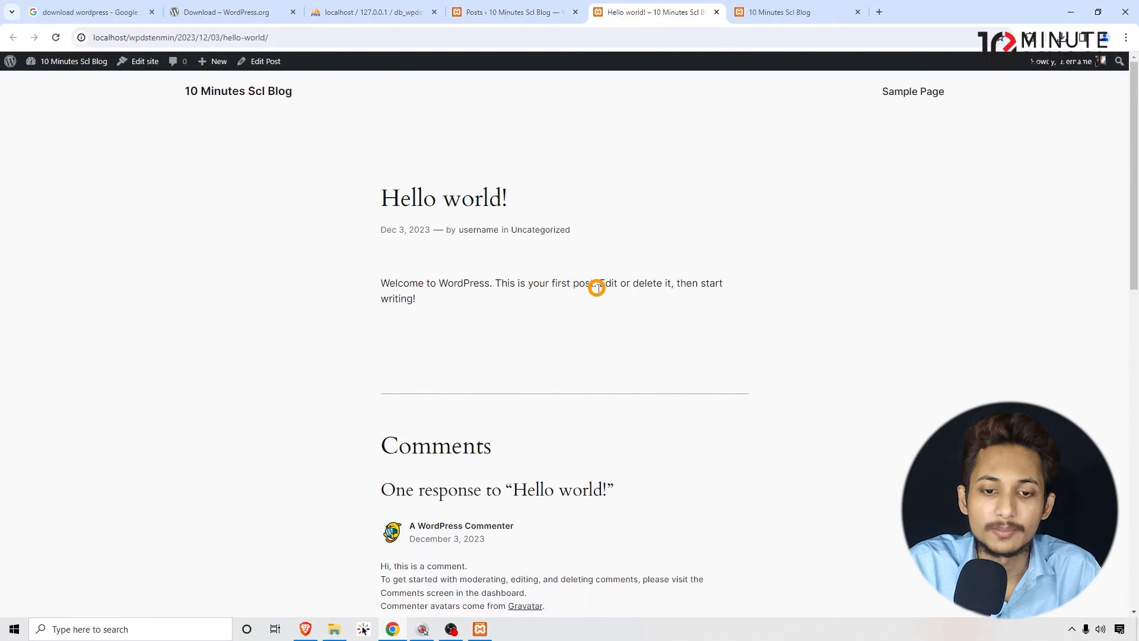
pyautogui.scroll(-6, 658, 356)
pyautogui.scroll(6, 653, 424)
# - Select the Hello world! post in the posts list and move it to the trash with a bulk action
pyautogui.click(533, 13)
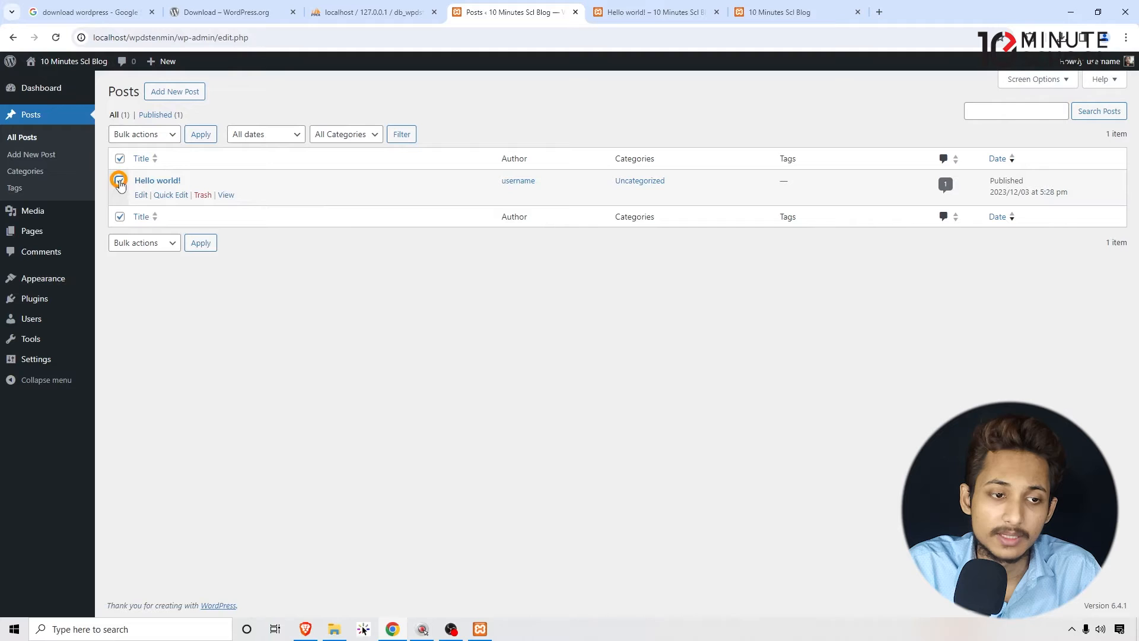
pyautogui.click(140, 135)
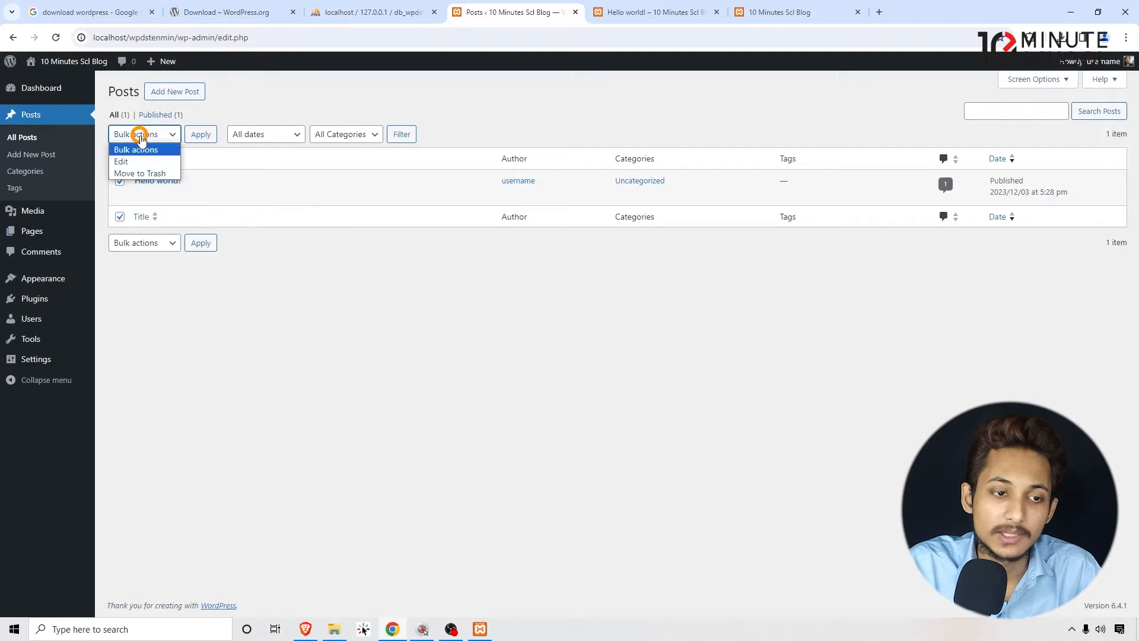
pyautogui.click(140, 174)
pyautogui.click(202, 137)
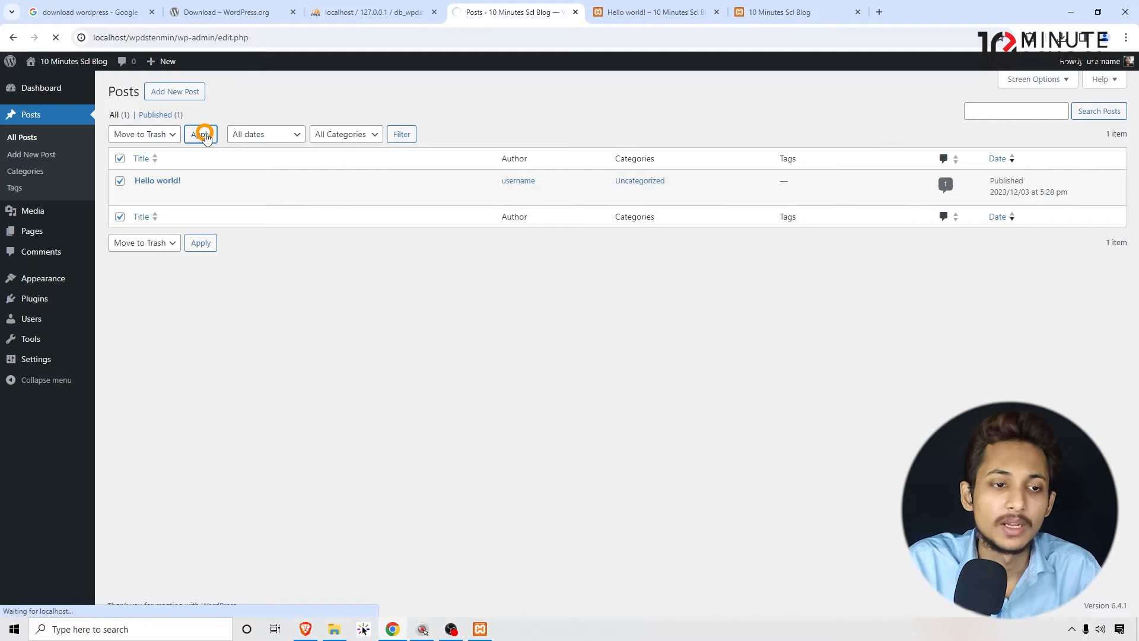
# - Show the trashed posts and permanently delete the Hello world! post with a bulk action
pyautogui.click(149, 151)
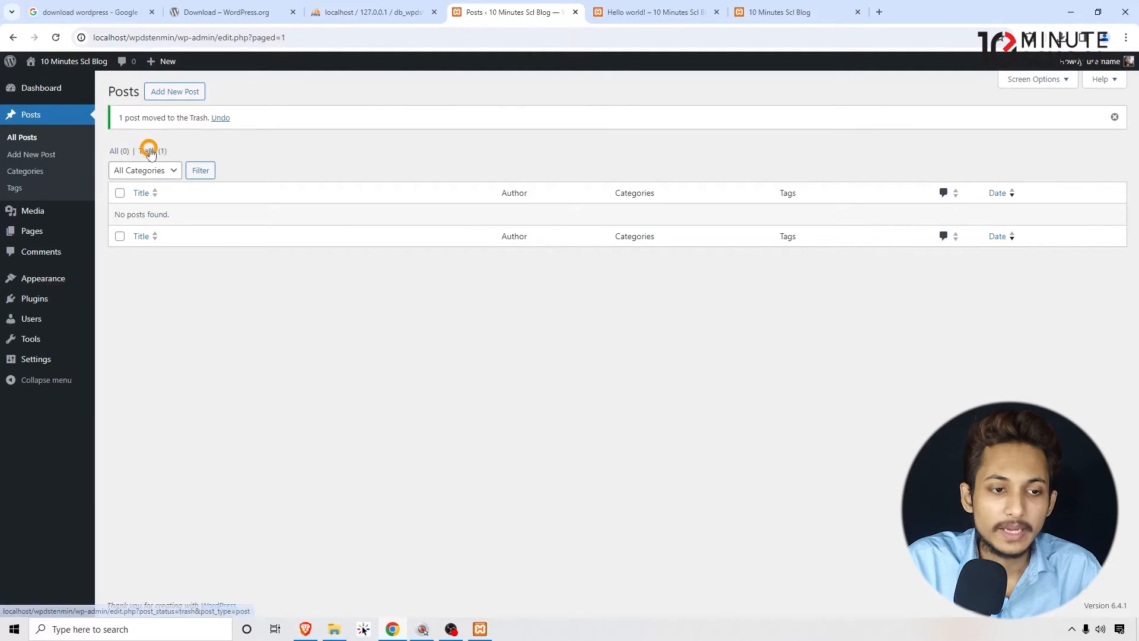
pyautogui.click(118, 157)
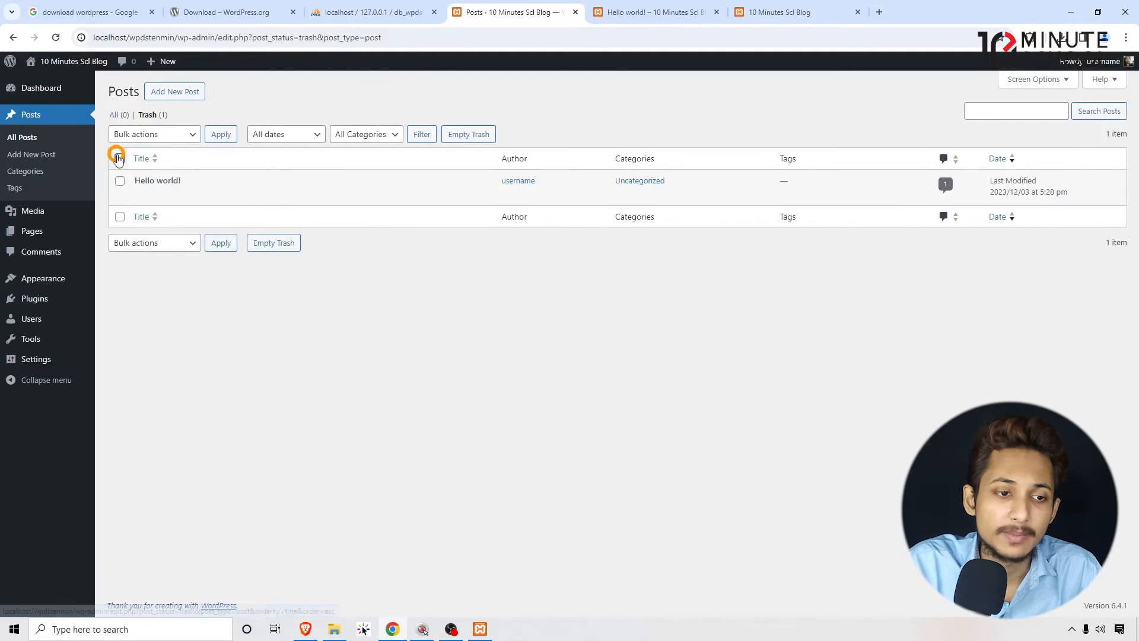
pyautogui.click(146, 134)
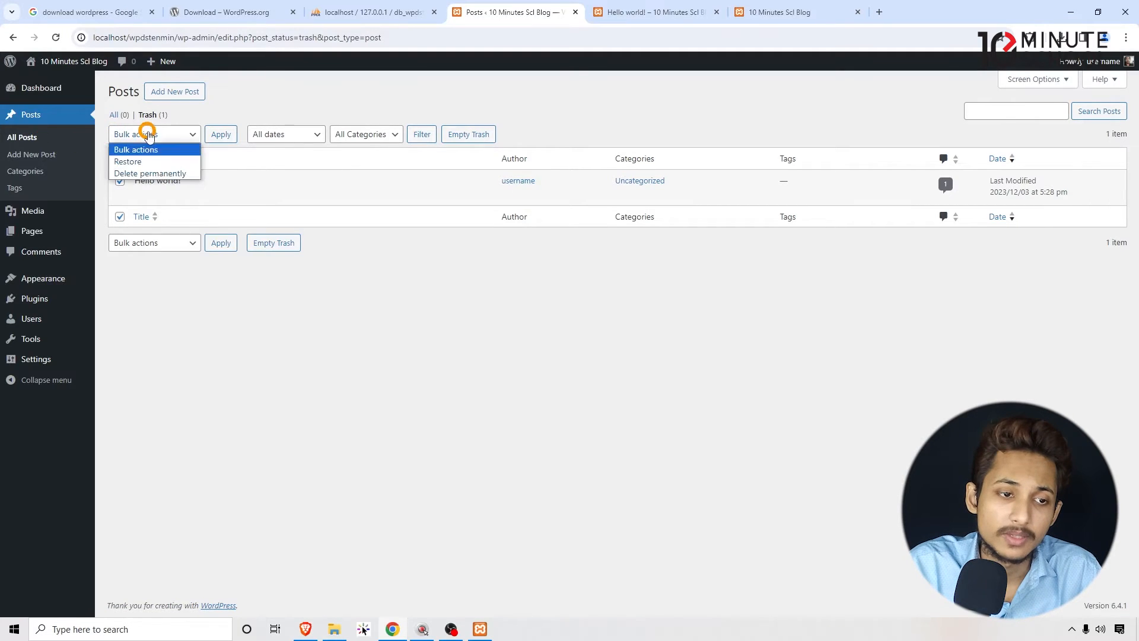
pyautogui.click(150, 173)
pyautogui.click(223, 134)
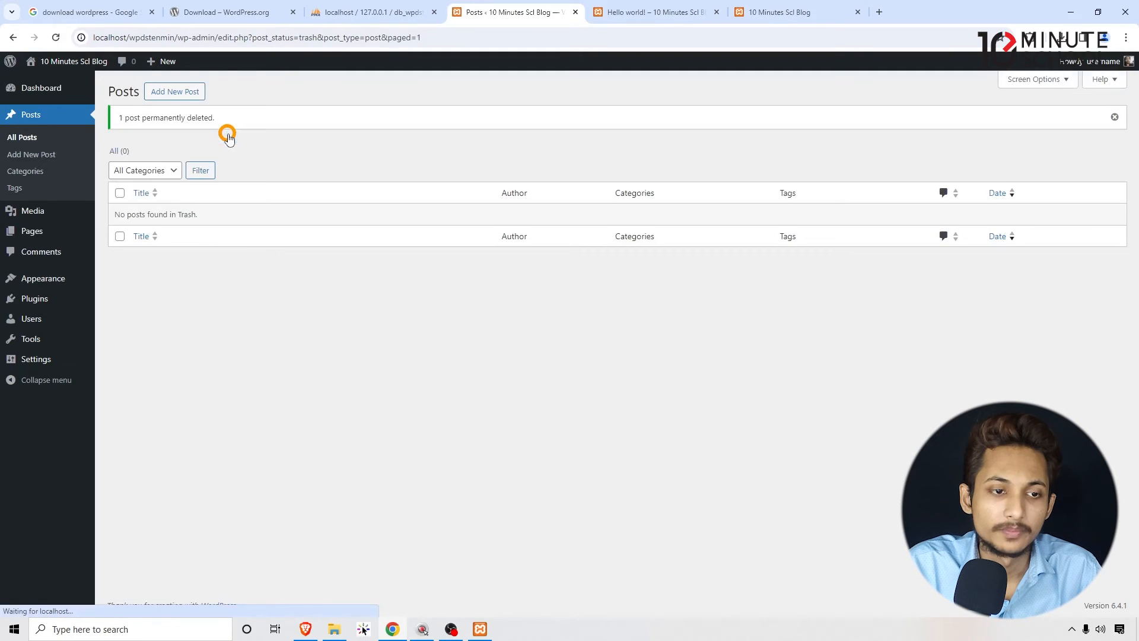
# - Visit the pages list briefly and open the Media Library with its file upload area shown
pyautogui.click(48, 235)
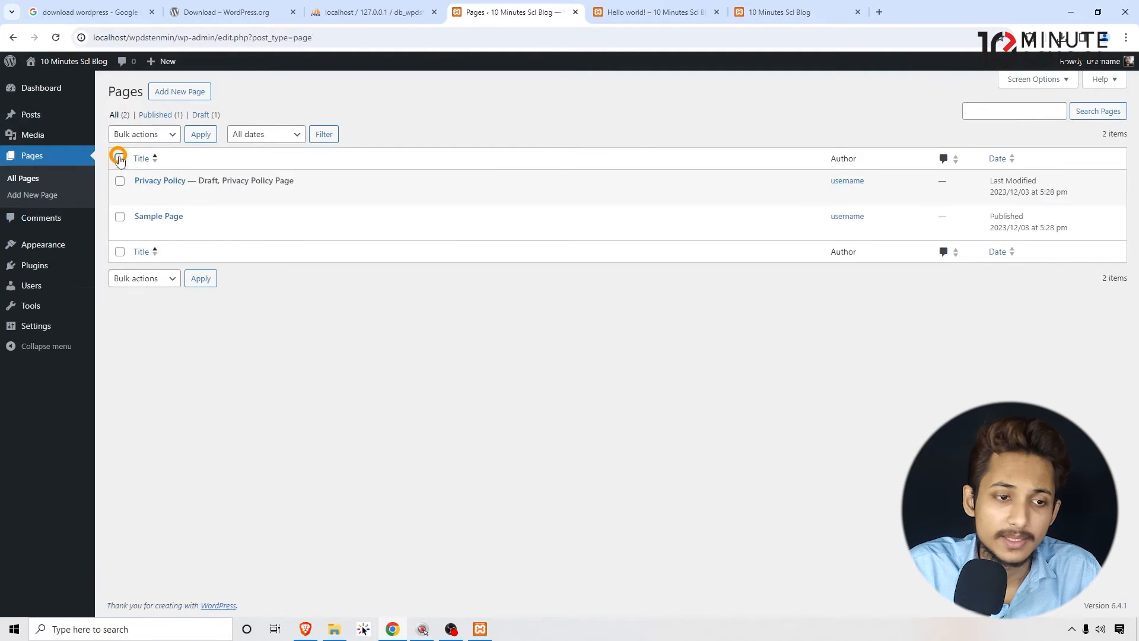
pyautogui.click(50, 136)
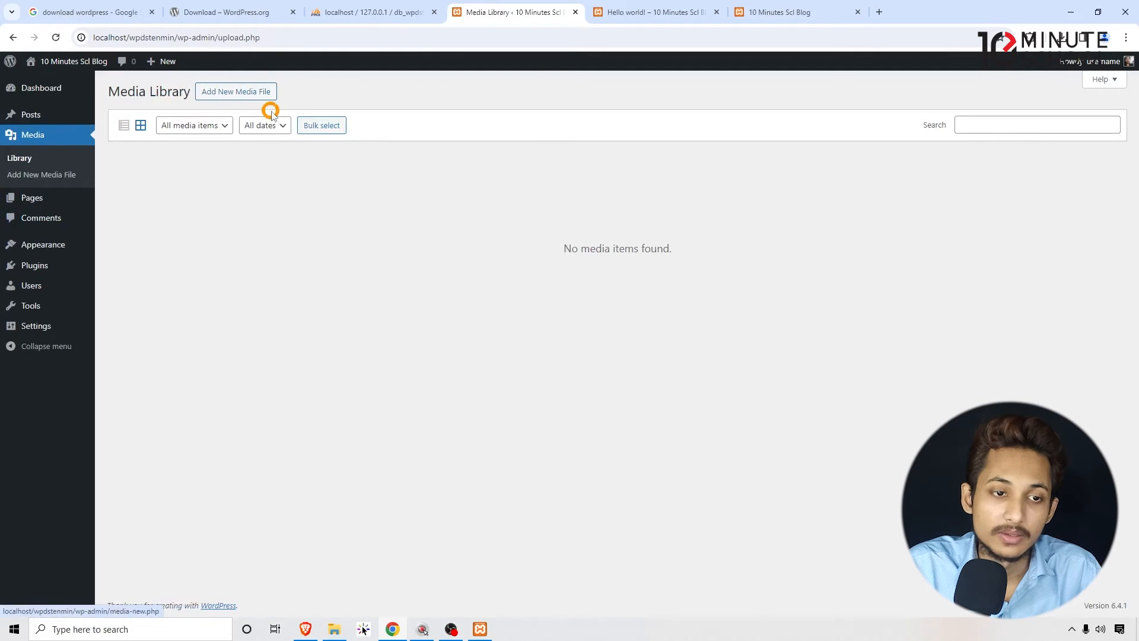
pyautogui.click(216, 100)
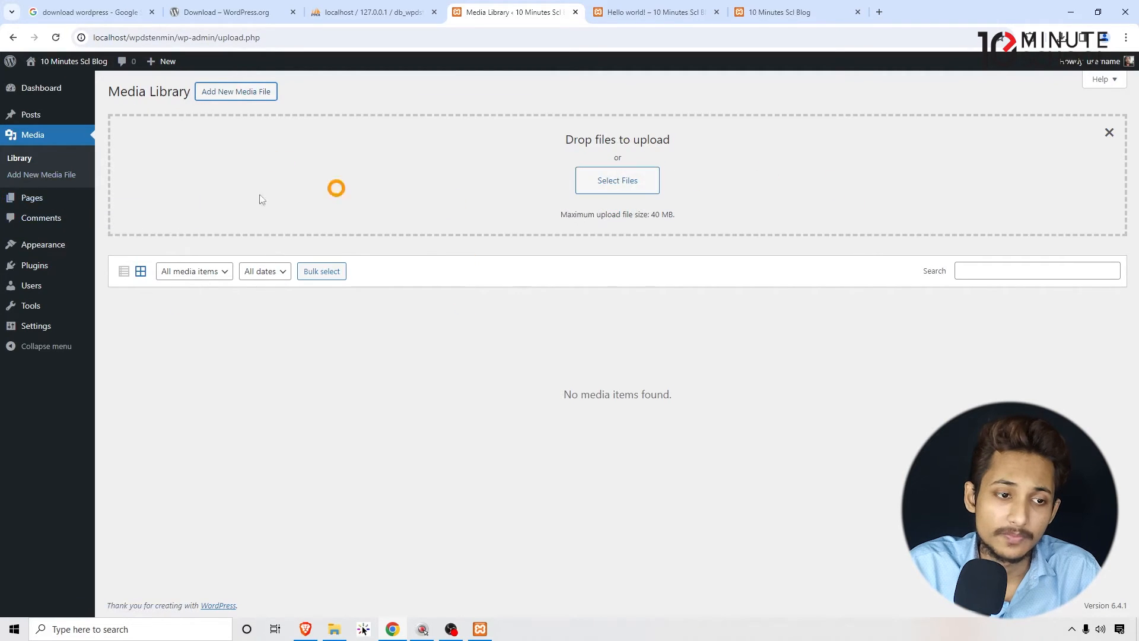
# - View the Sample Page from the pages list in a new browser tab placed beside the pages tab
pyautogui.click(61, 205)
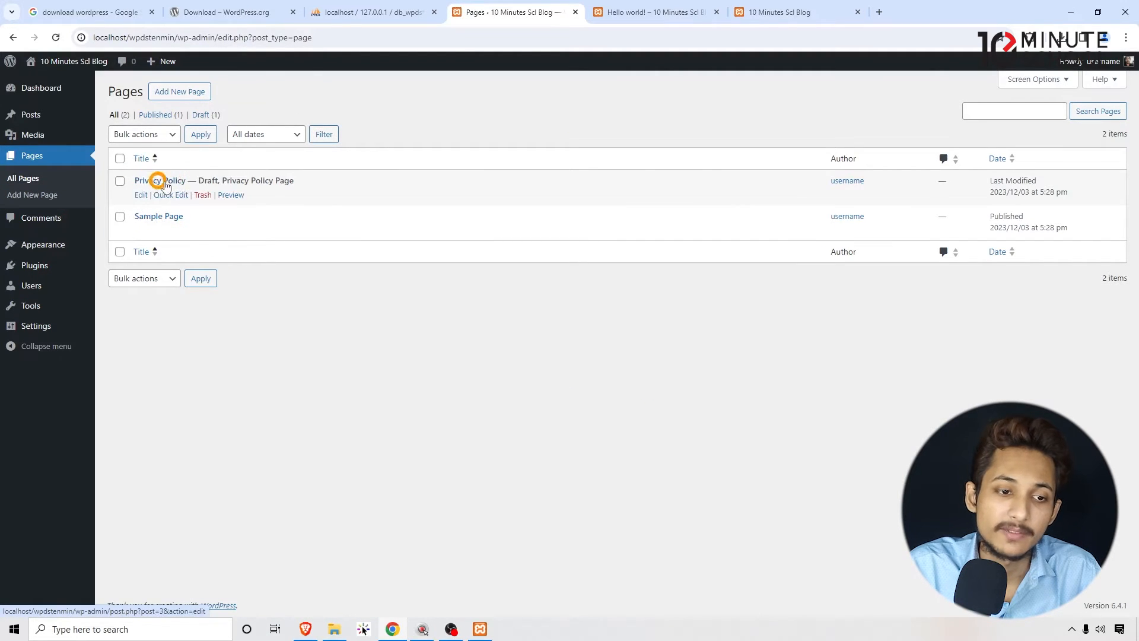
pyautogui.rightClick(226, 230)
pyautogui.click(255, 243)
pyautogui.moveTo(872, 12); pyautogui.dragTo(631, 12)
pyautogui.scroll(-10, 400, 368)
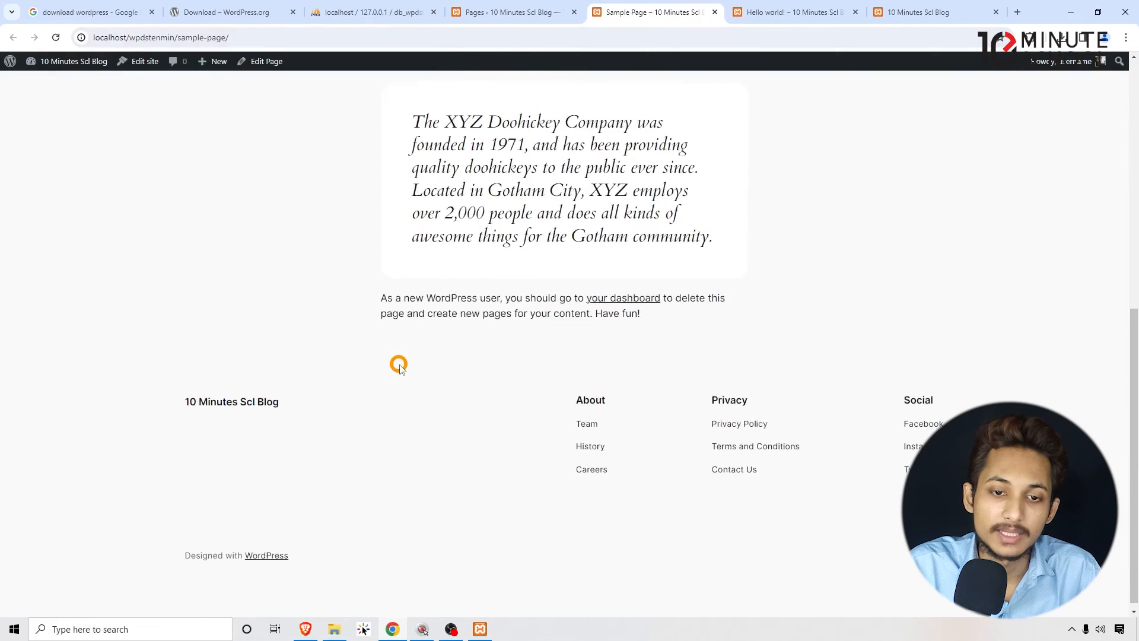
pyautogui.scroll(8, 400, 368)
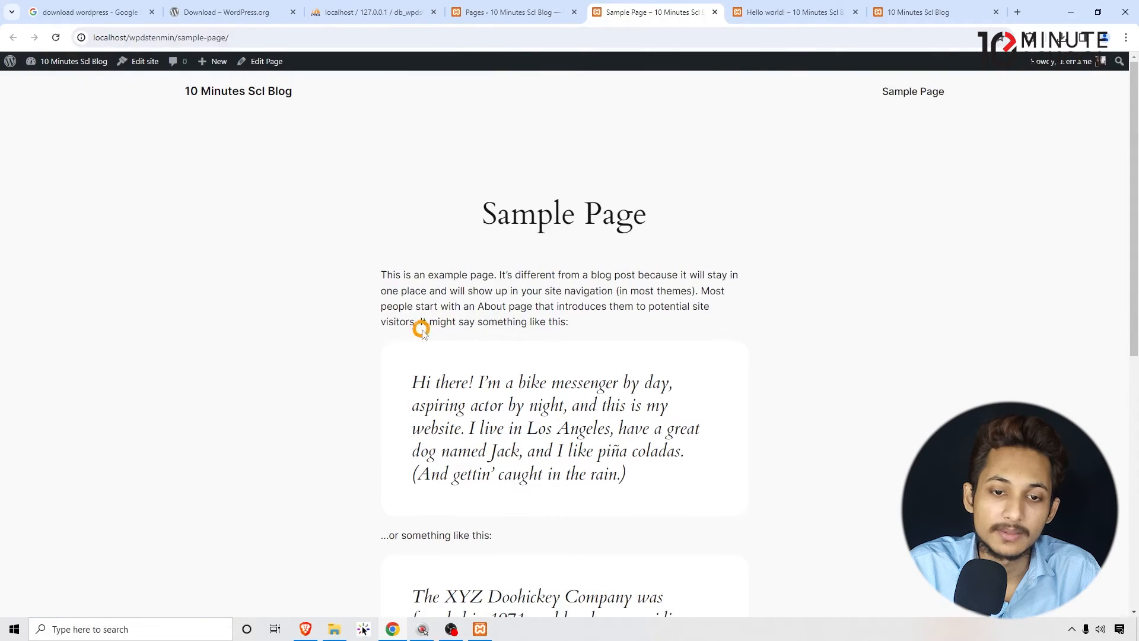
# - Compare the pages list with the Sample Page and examine the page's title, text and quote blocks
pyautogui.click(522, 6)
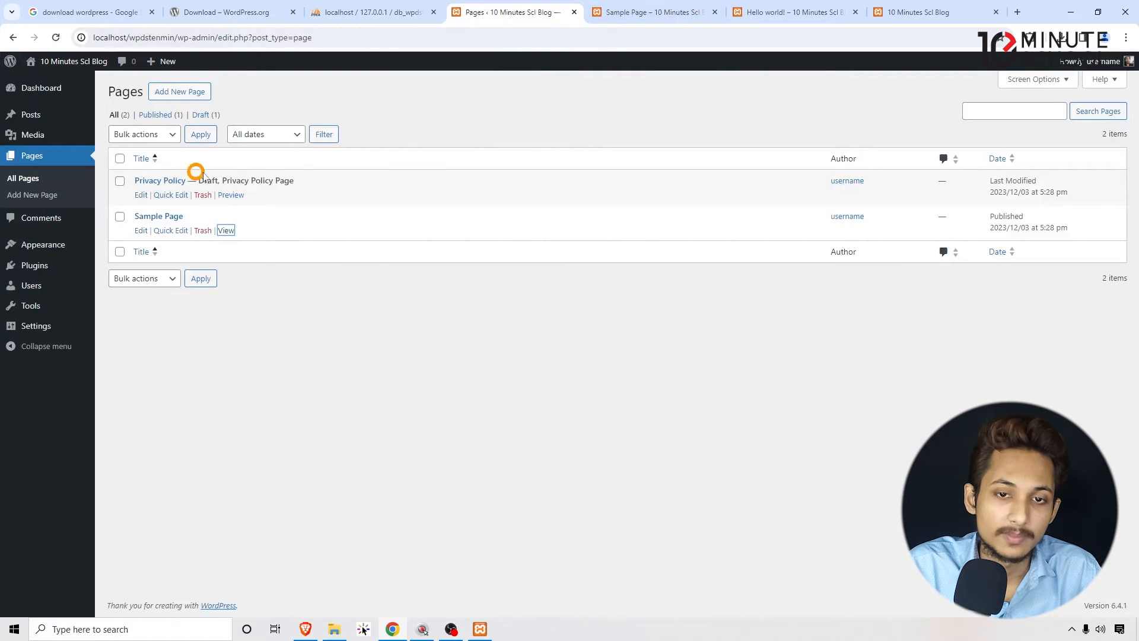
pyautogui.click(610, 10)
pyautogui.scroll(-7, 498, 247)
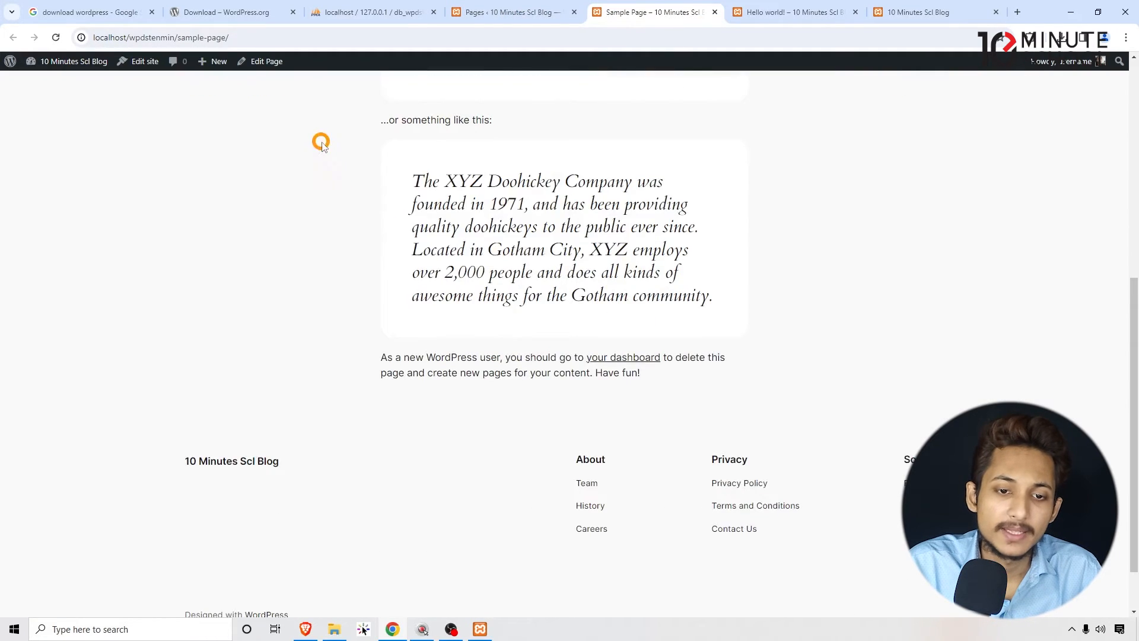
pyautogui.moveTo(318, 142); pyautogui.dragTo(825, 349)
pyautogui.click(822, 344)
pyautogui.scroll(7, 821, 342)
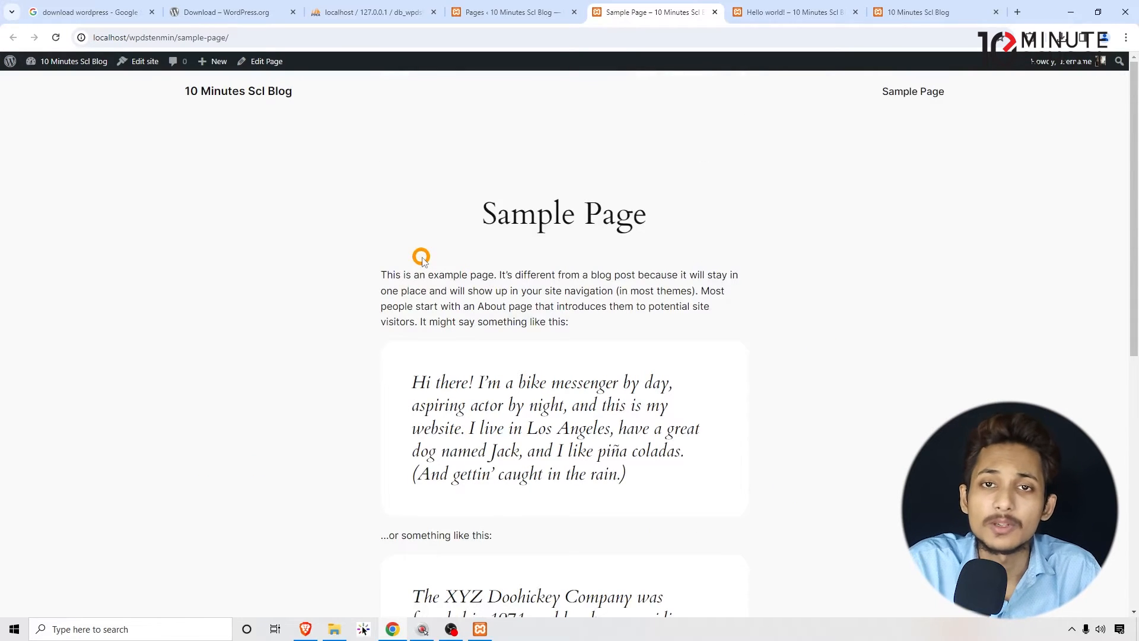
pyautogui.moveTo(381, 221); pyautogui.dragTo(778, 361)
pyautogui.click(769, 355)
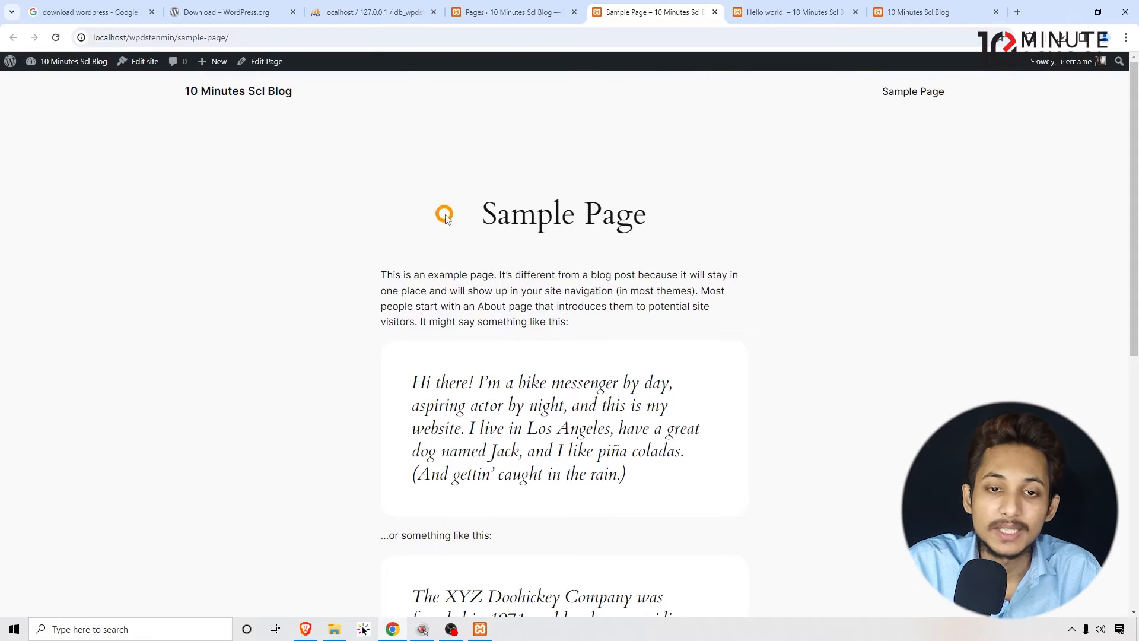
pyautogui.scroll(-5, 321, 249)
pyautogui.scroll(5, 451, 167)
# - Return to the pages list to check the Privacy Policy draft and open the Comments screen
pyautogui.click(474, 10)
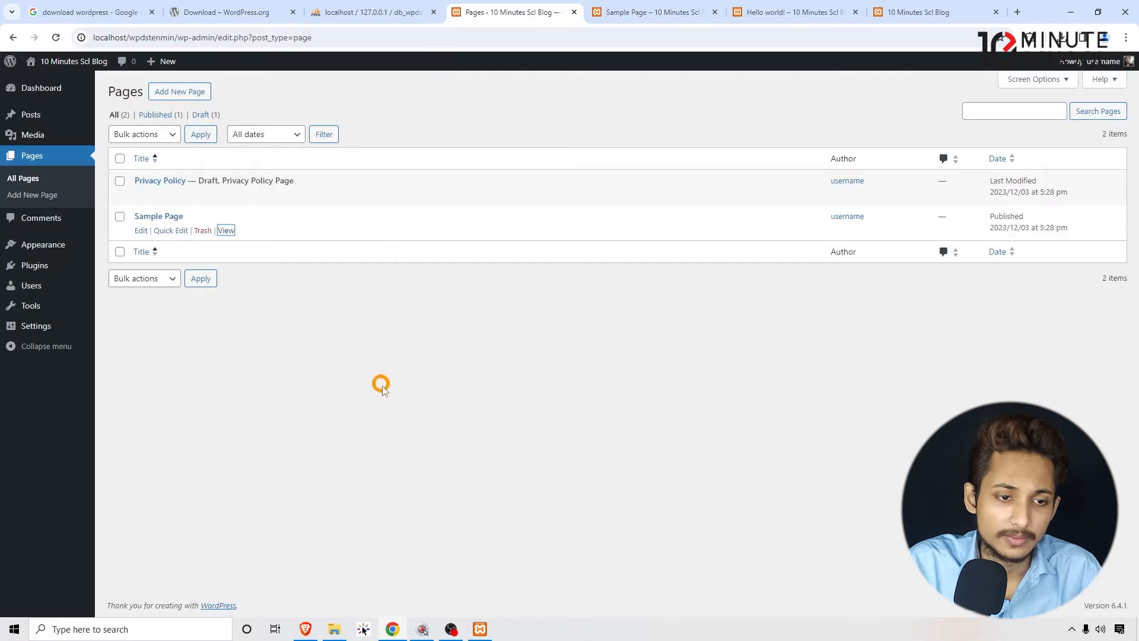
pyautogui.moveTo(155, 193)
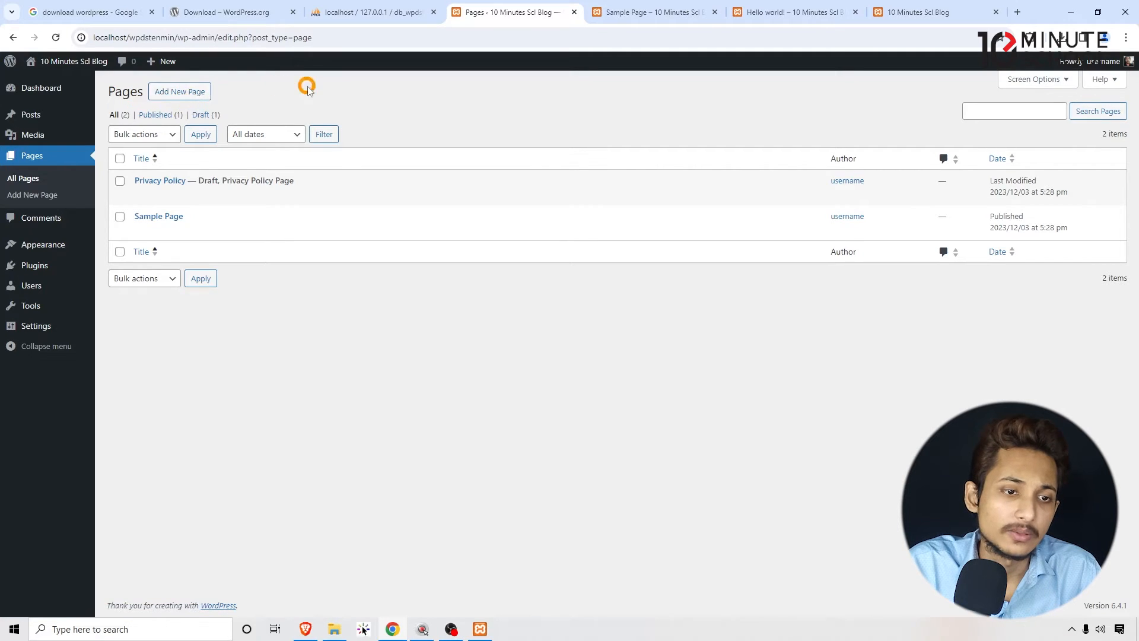
pyautogui.click(39, 219)
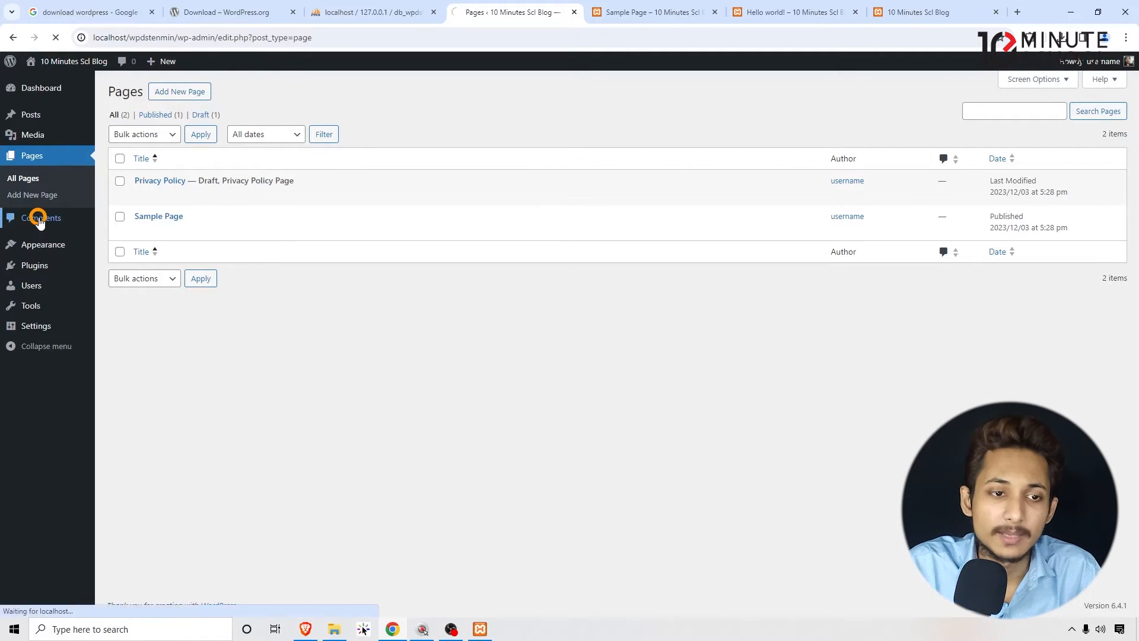
pyautogui.moveTo(36, 117)
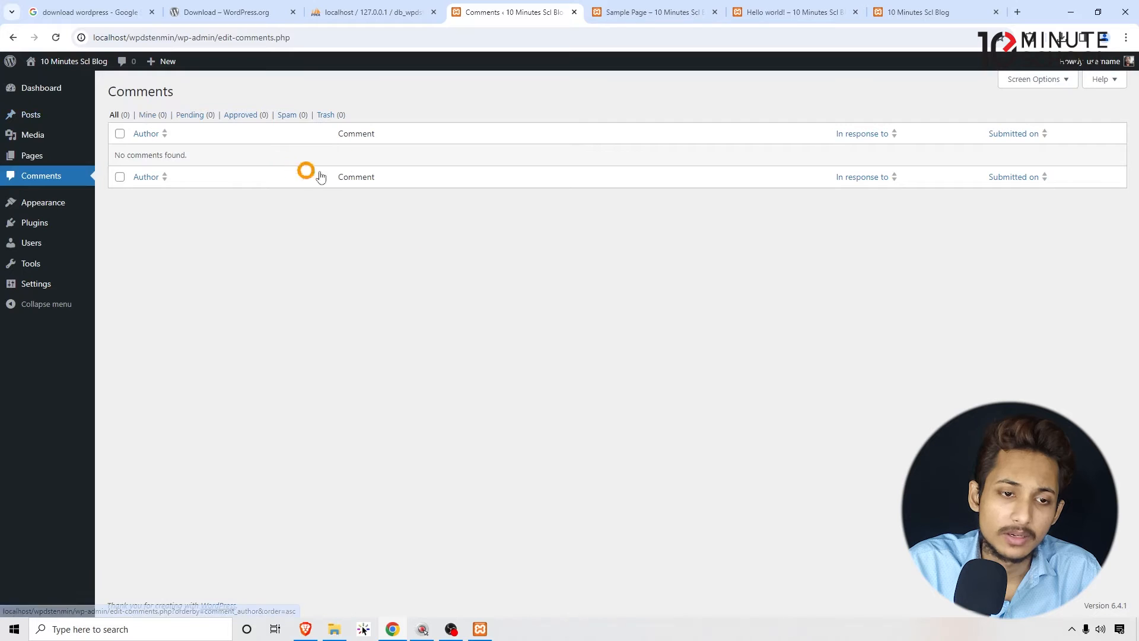
# - Open the installed themes and delete the Twenty Twenty-Three theme from its details
pyautogui.click(45, 205)
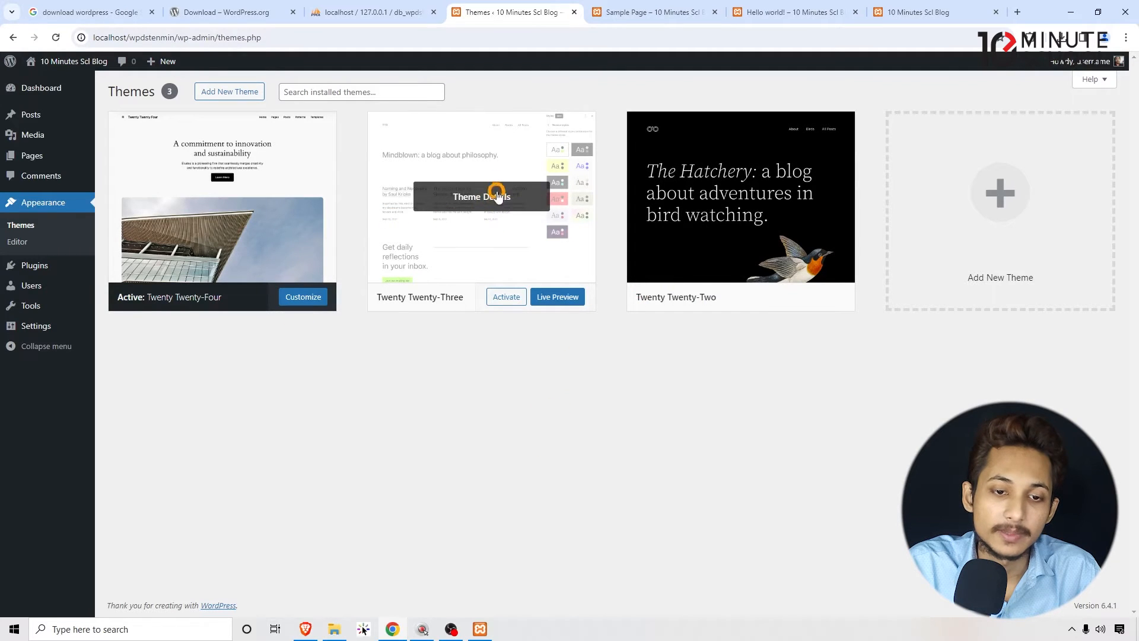
pyautogui.click(476, 194)
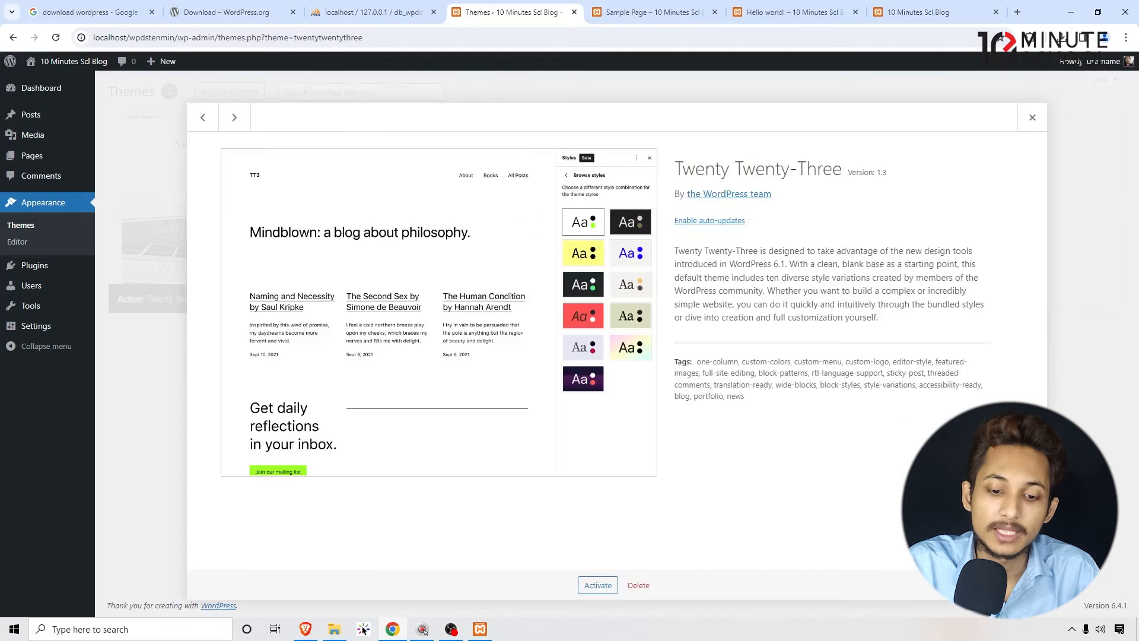
pyautogui.click(654, 581)
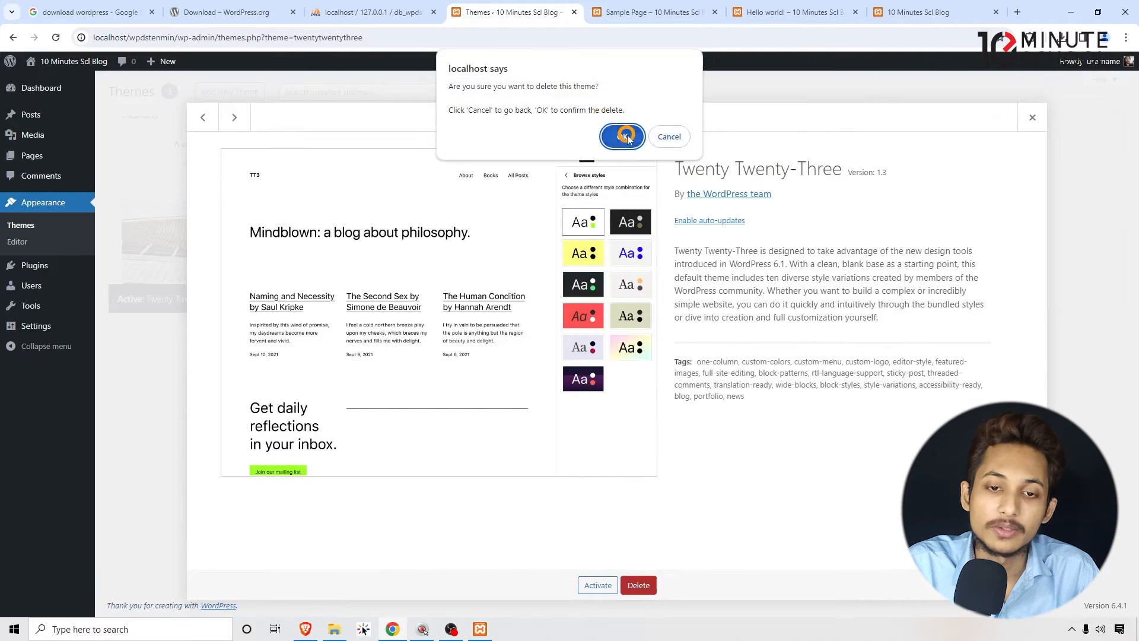
pyautogui.click(626, 136)
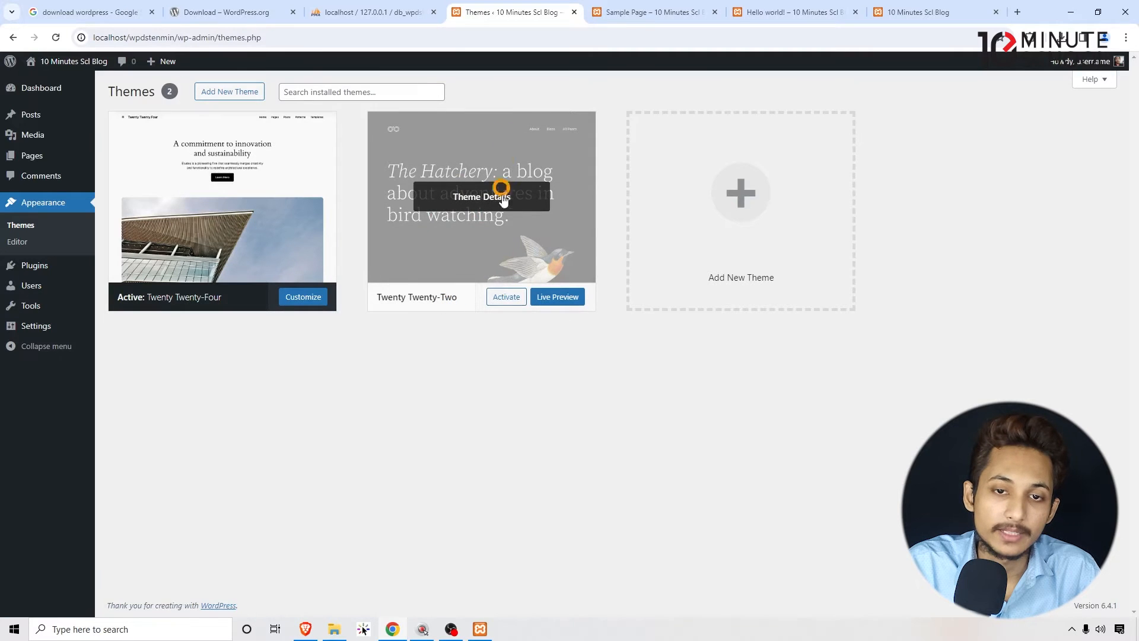
# - Check the Sample Page's current design and activate the Twenty Twenty-Two theme
pyautogui.click(626, 12)
pyautogui.scroll(-2, 452, 363)
pyautogui.click(511, 12)
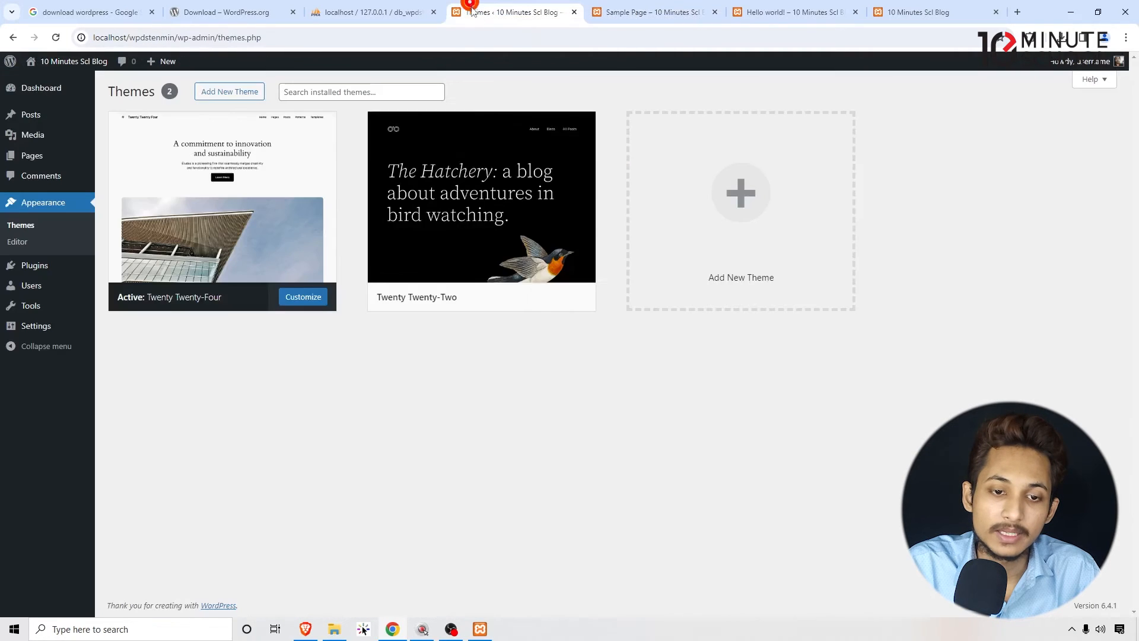
pyautogui.click(505, 298)
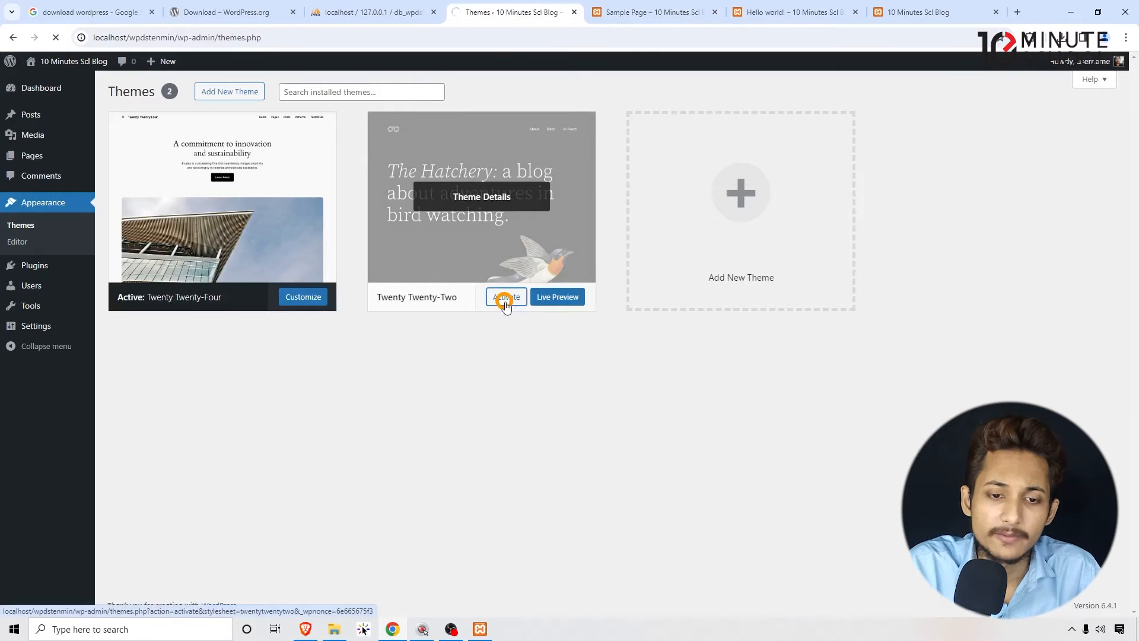
# - Reload the Sample Page and examine its layout under the Twenty Twenty-Two theme
pyautogui.click(627, 12)
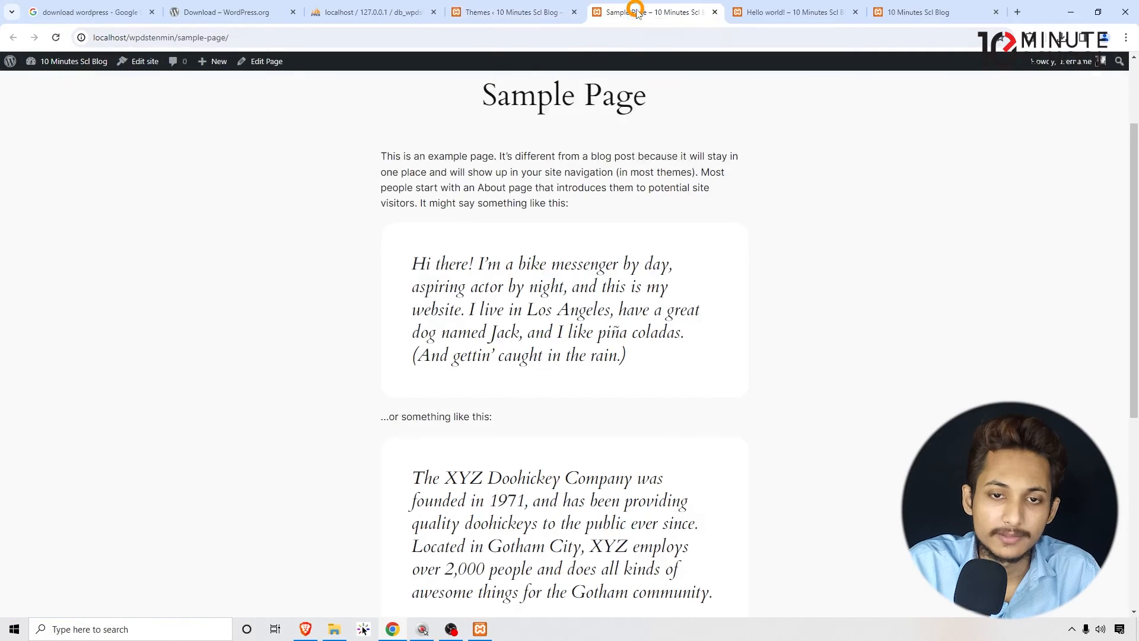
pyautogui.click(627, 32)
pyautogui.press('Return')
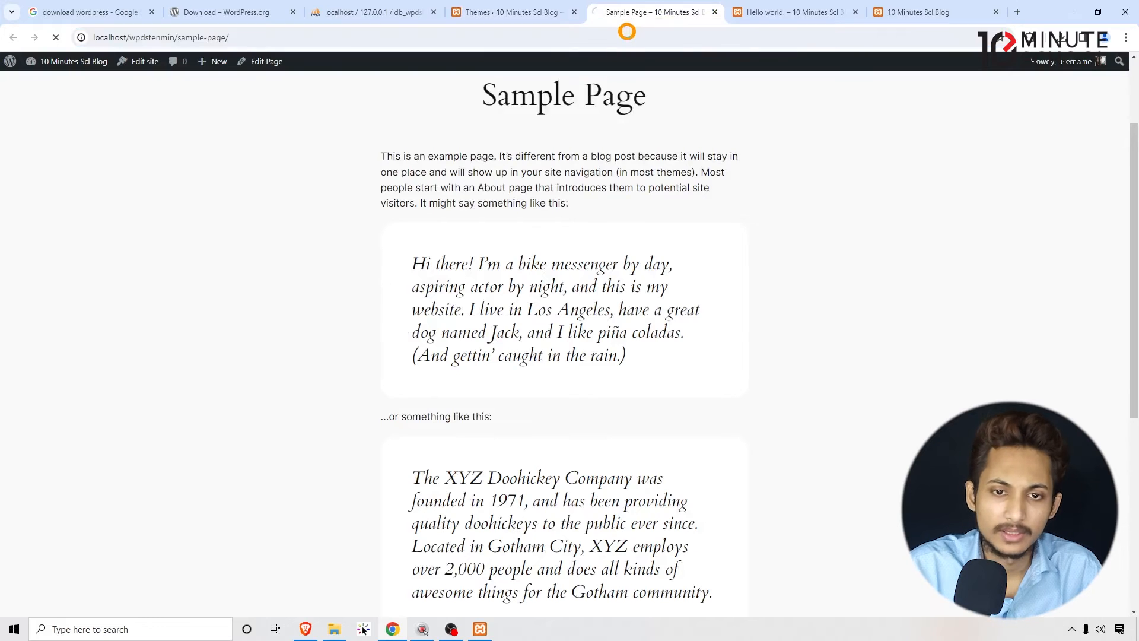
pyautogui.moveTo(231, 224); pyautogui.dragTo(207, 233)
pyautogui.click(486, 248)
pyautogui.click(312, 208)
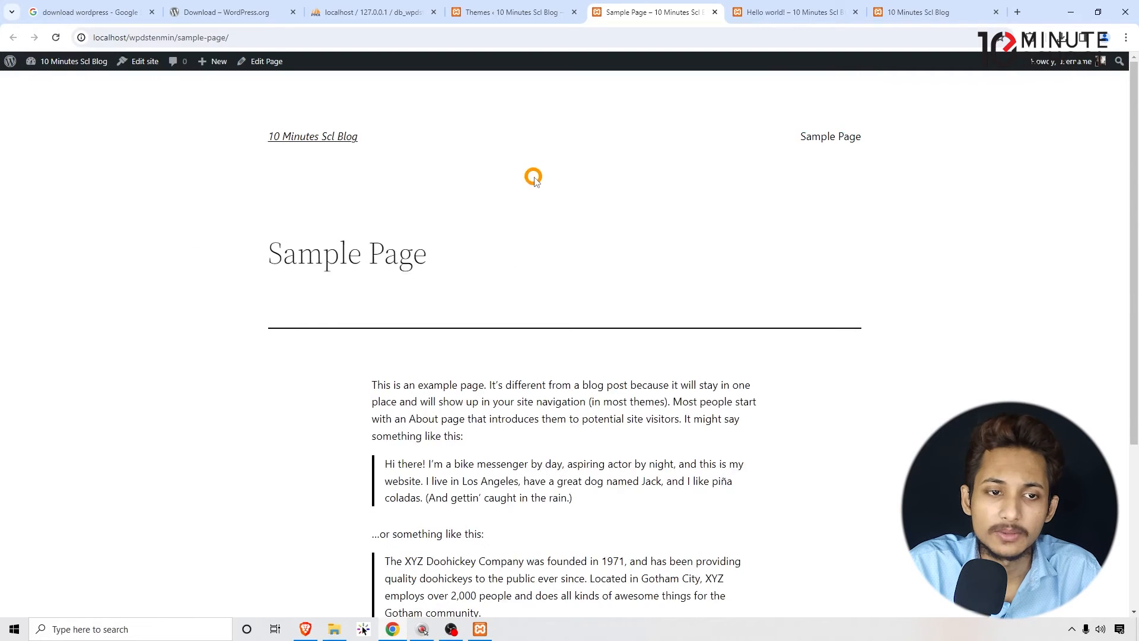
pyautogui.scroll(-4, 836, 247)
pyautogui.scroll(4, 938, 257)
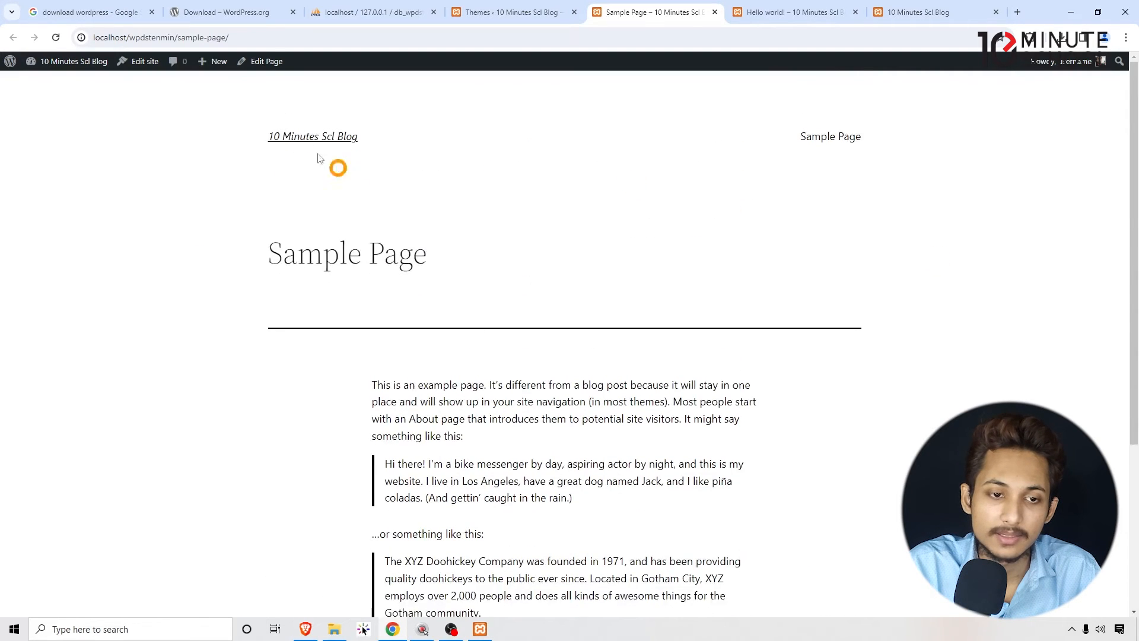
# - Open the site homepage from the Sample Page and compare its design with the active theme in the themes list
pyautogui.click(289, 142)
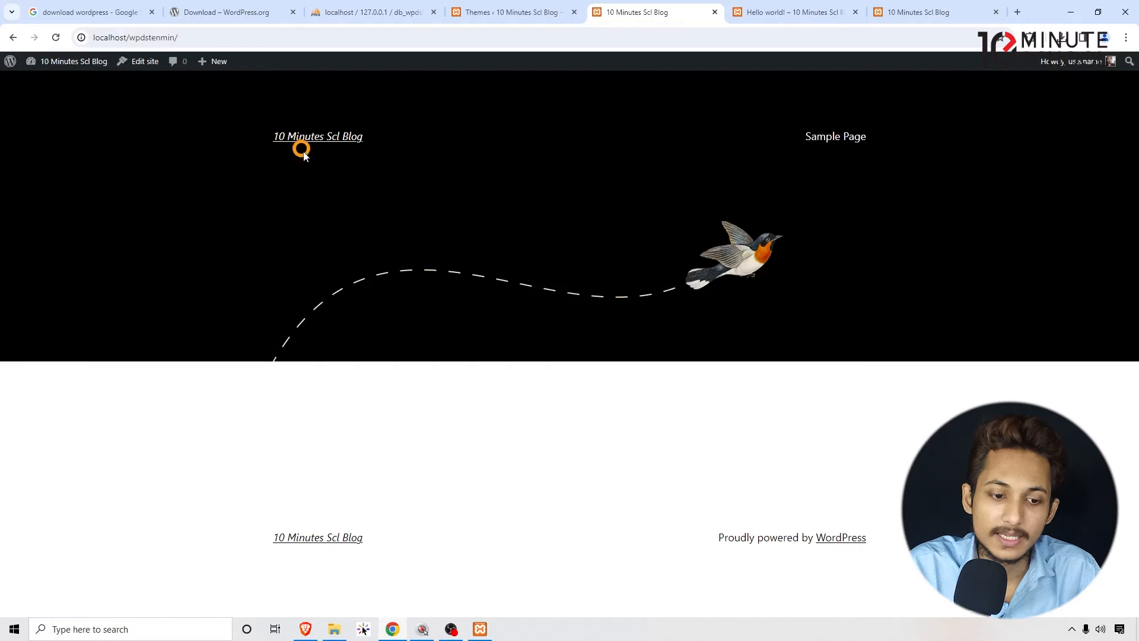
pyautogui.moveTo(842, 189); pyautogui.dragTo(270, 141)
pyautogui.click(564, 69)
pyautogui.click(510, 10)
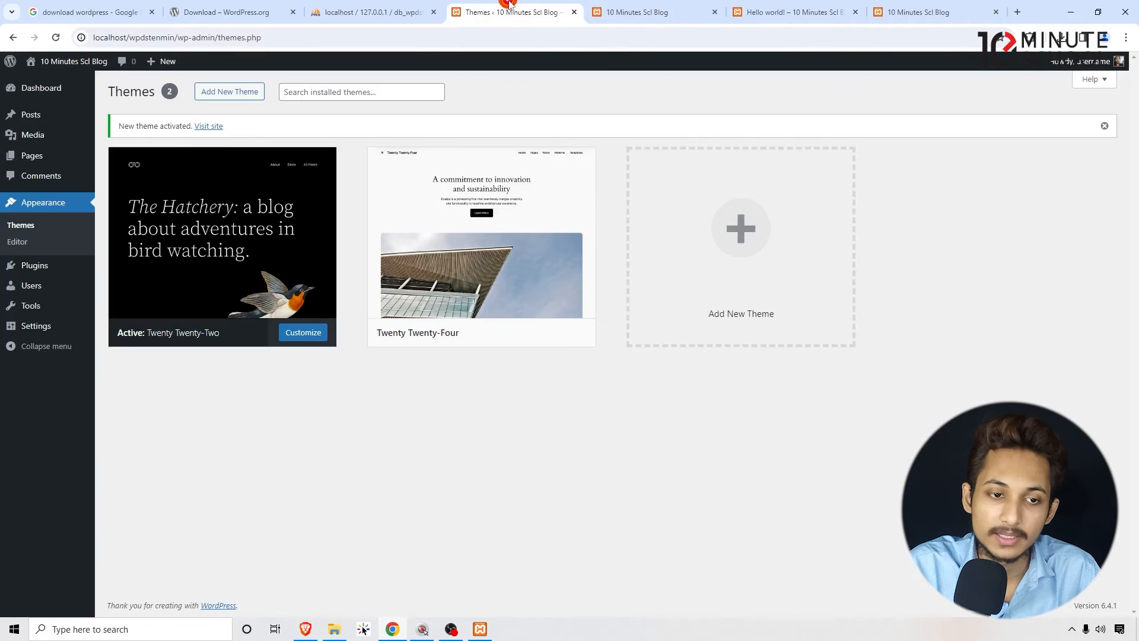
pyautogui.click(637, 12)
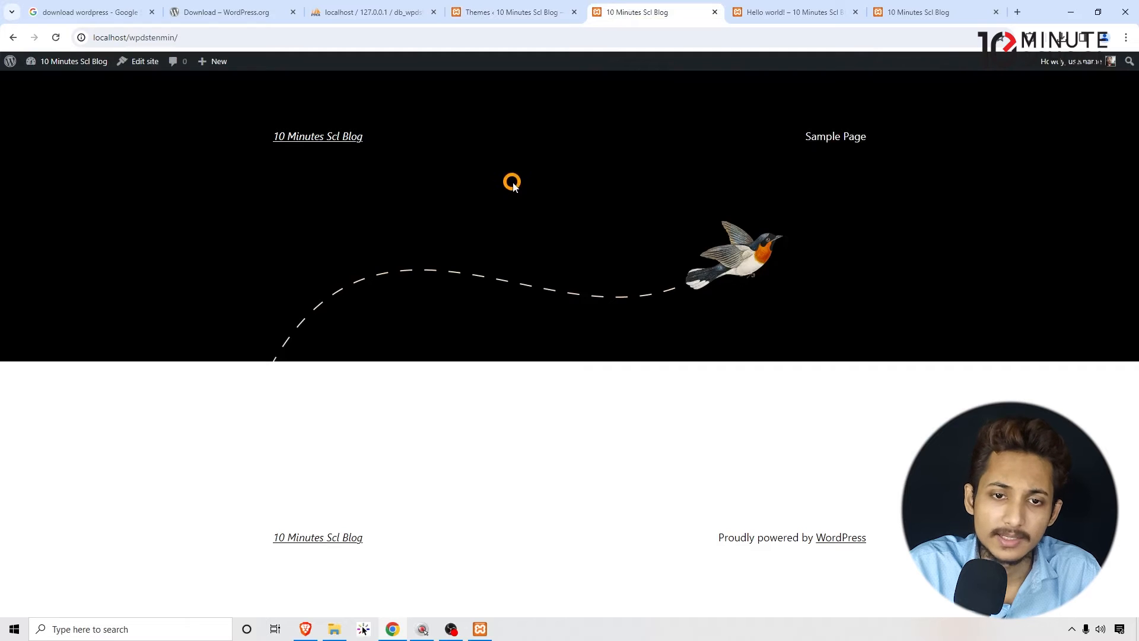
# - Open the catalogue for adding new themes and check its category filters and theme search
pyautogui.click(501, 12)
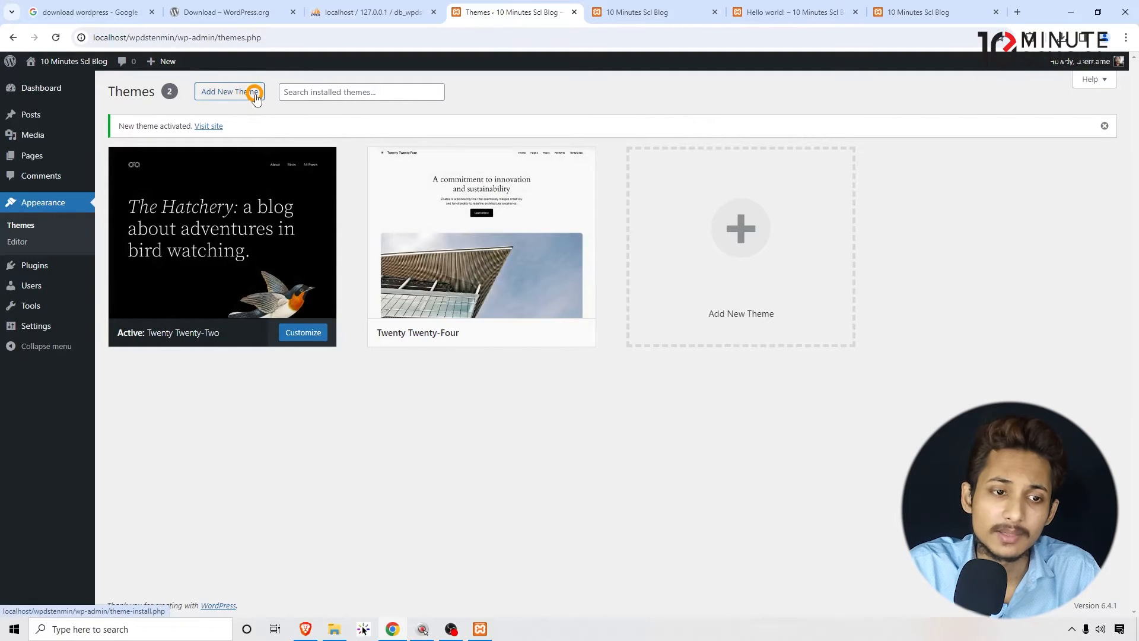
pyautogui.click(226, 90)
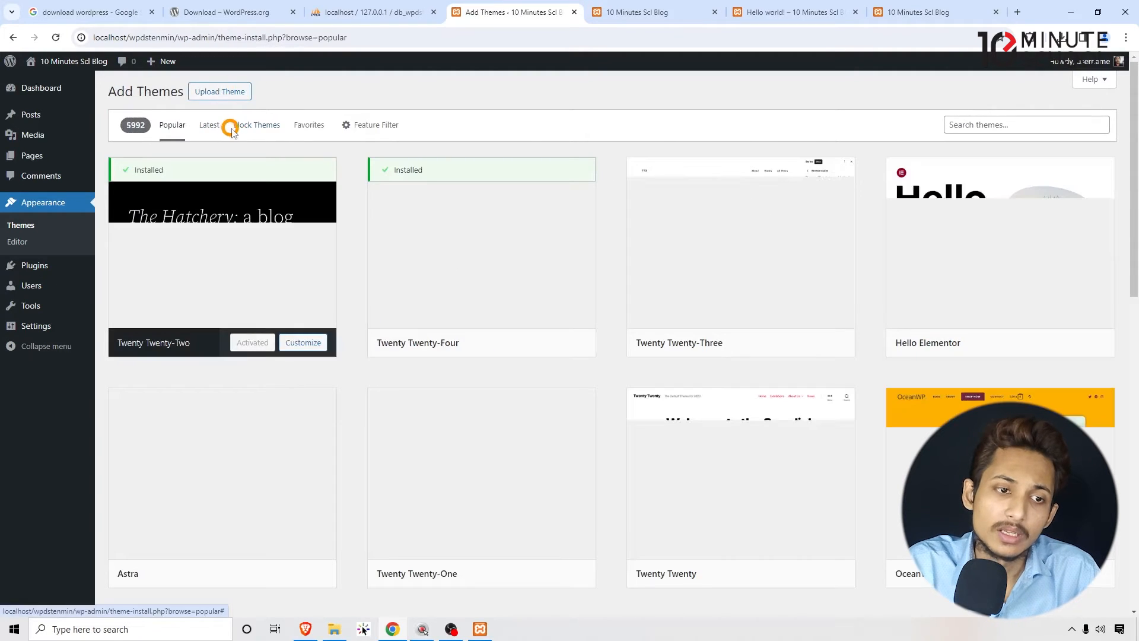
pyautogui.moveTo(248, 133); pyautogui.dragTo(272, 119)
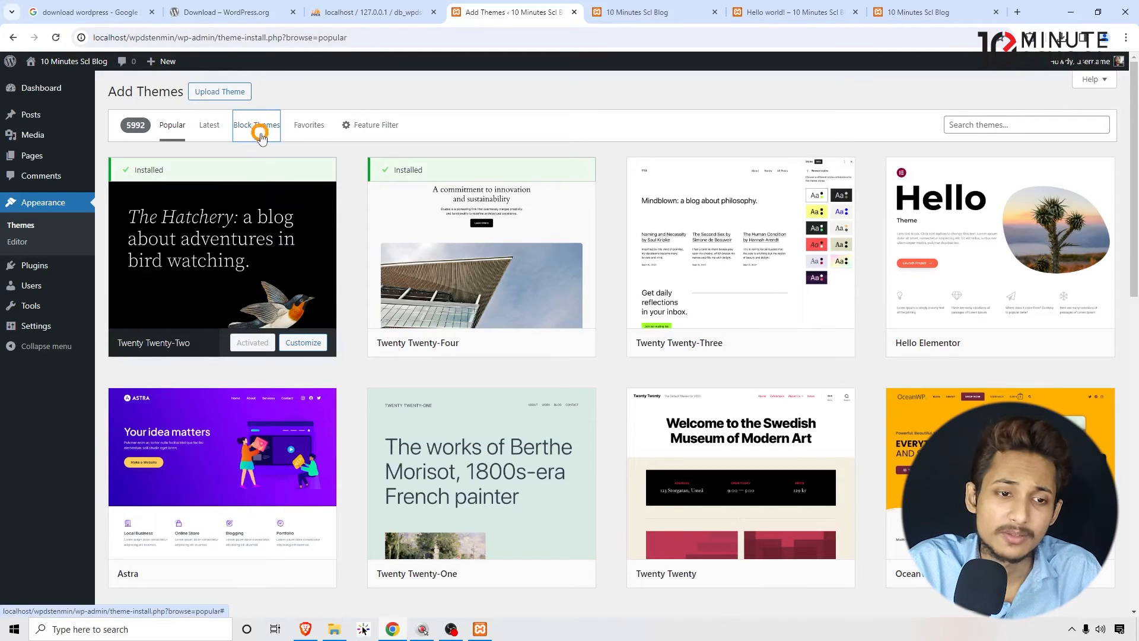
pyautogui.click(370, 142)
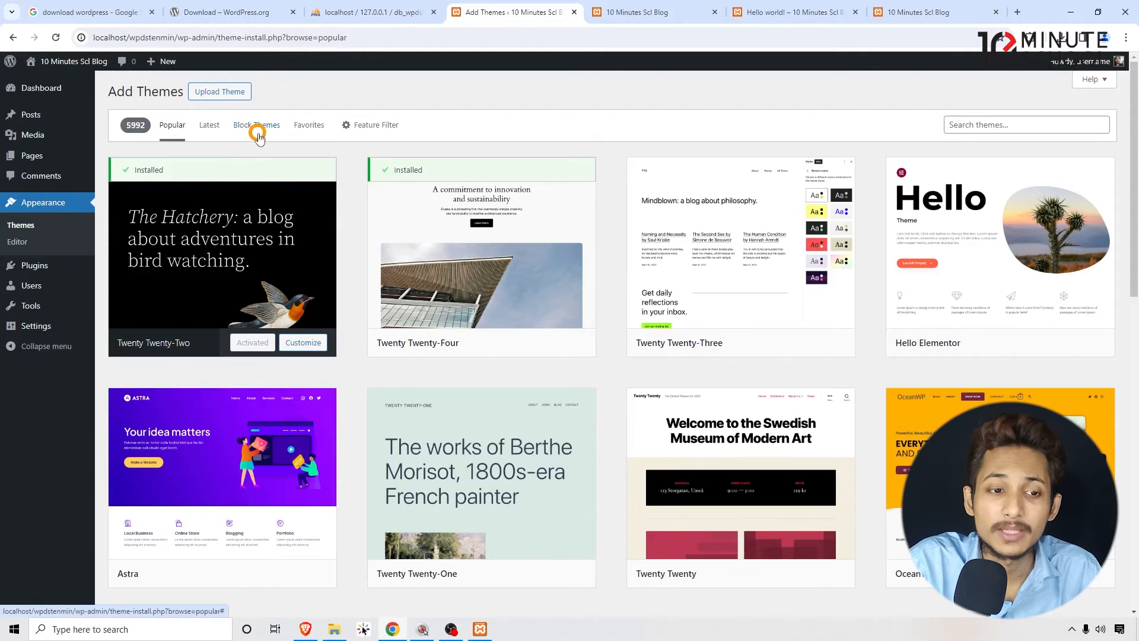
pyautogui.click(973, 123)
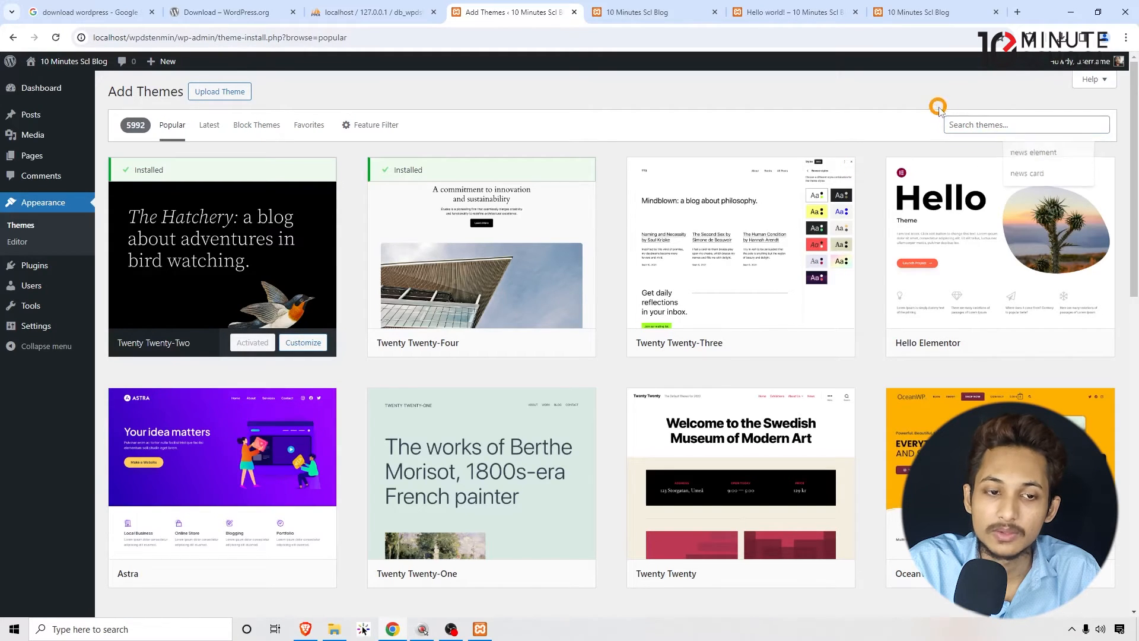
# - Browse the popular themes in the catalogue and examine their preview designs
pyautogui.scroll(-10, 772, 246)
pyautogui.scroll(-12, 782, 254)
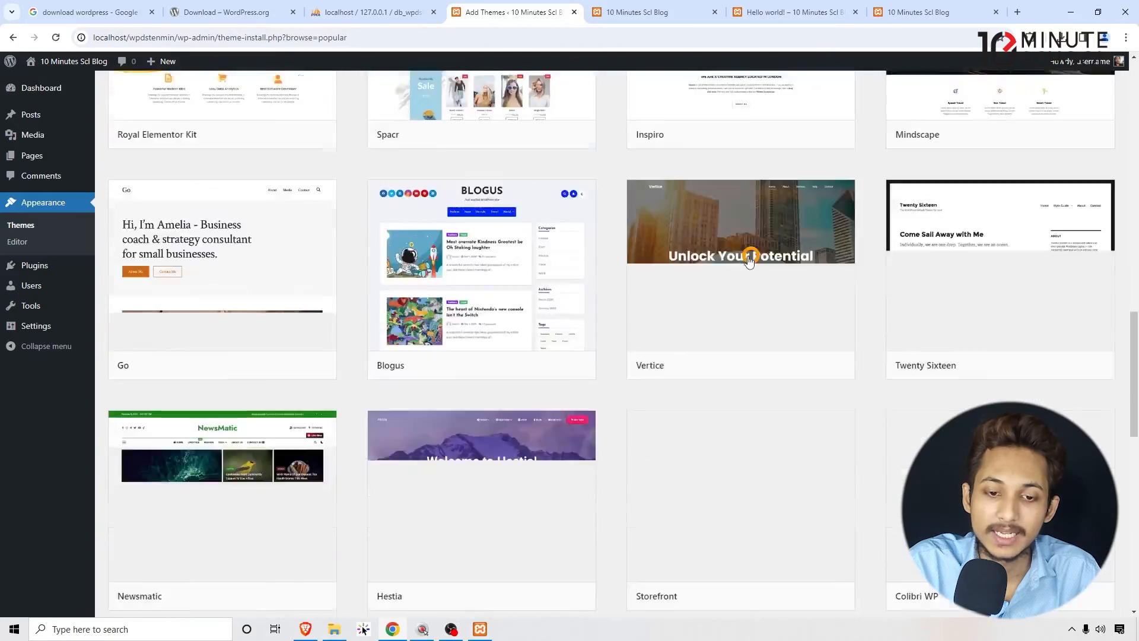
pyautogui.scroll(12, 712, 284)
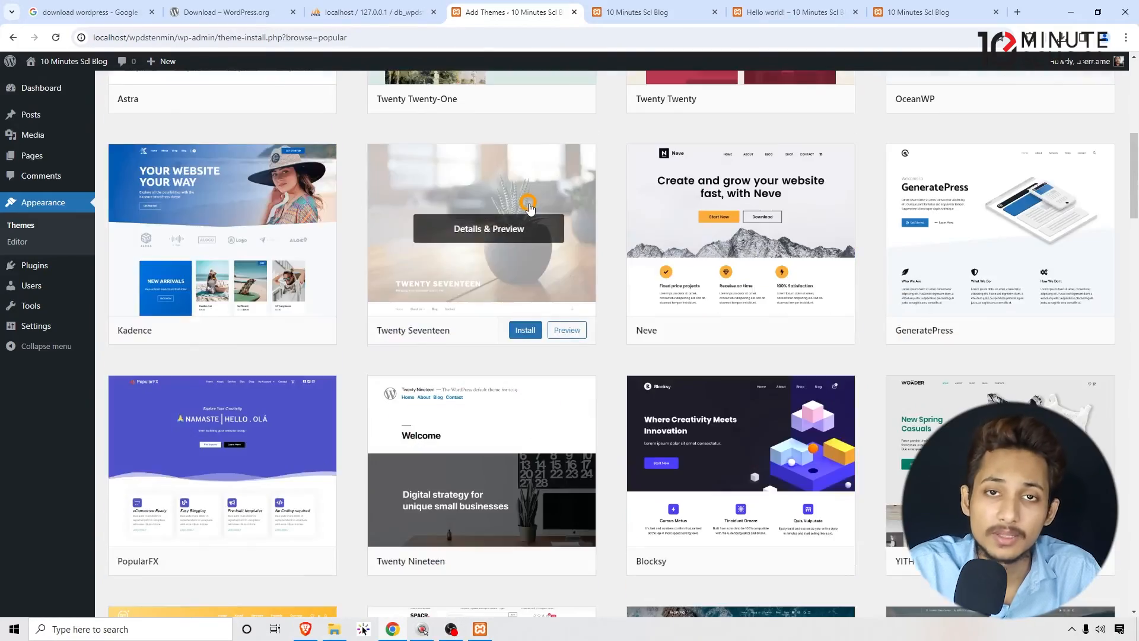
pyautogui.scroll(6, 531, 178)
pyautogui.scroll(-13, 688, 297)
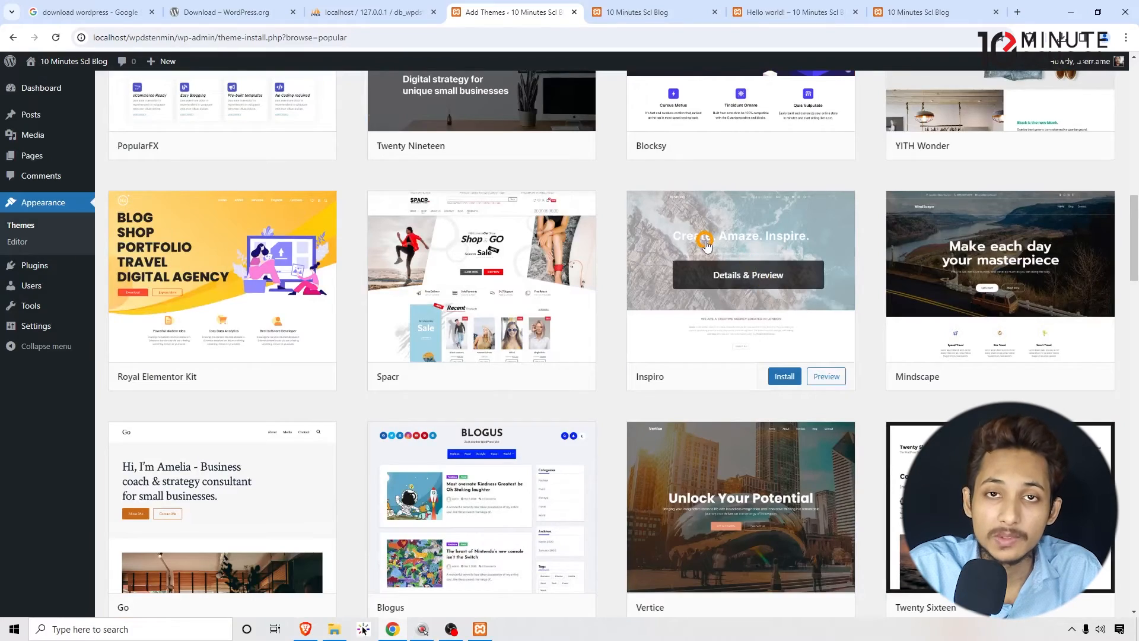
pyautogui.scroll(12, 706, 245)
pyautogui.scroll(-9, 719, 249)
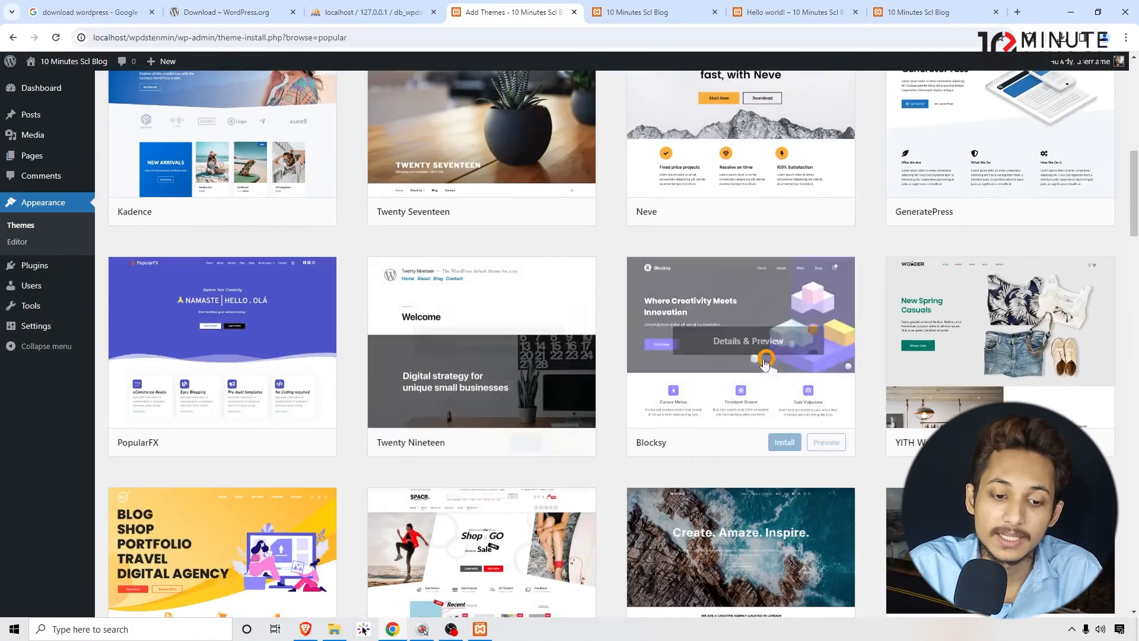
pyautogui.scroll(-7, 753, 362)
pyautogui.scroll(17, 743, 361)
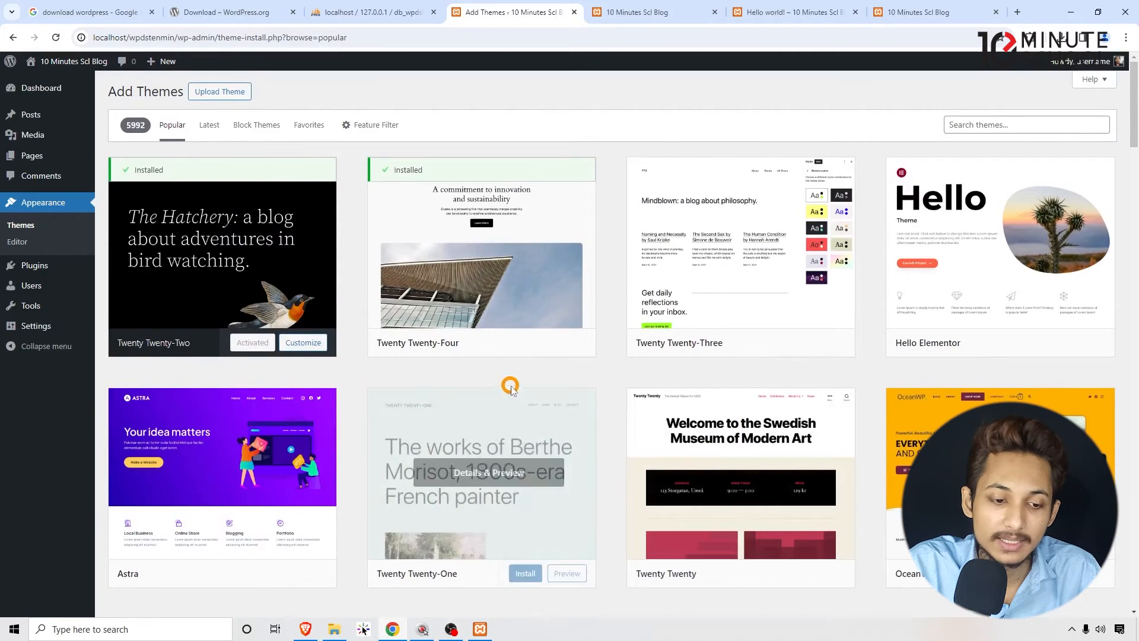
# - Install the Astra theme from the popular themes
pyautogui.scroll(-1, 230, 564)
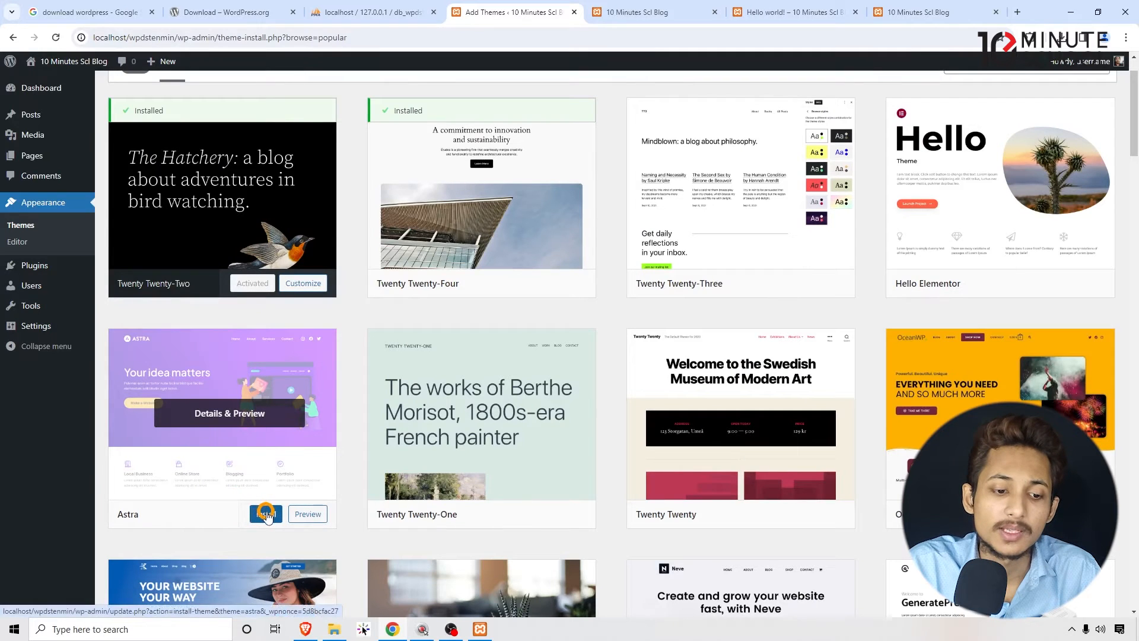
pyautogui.click(265, 513)
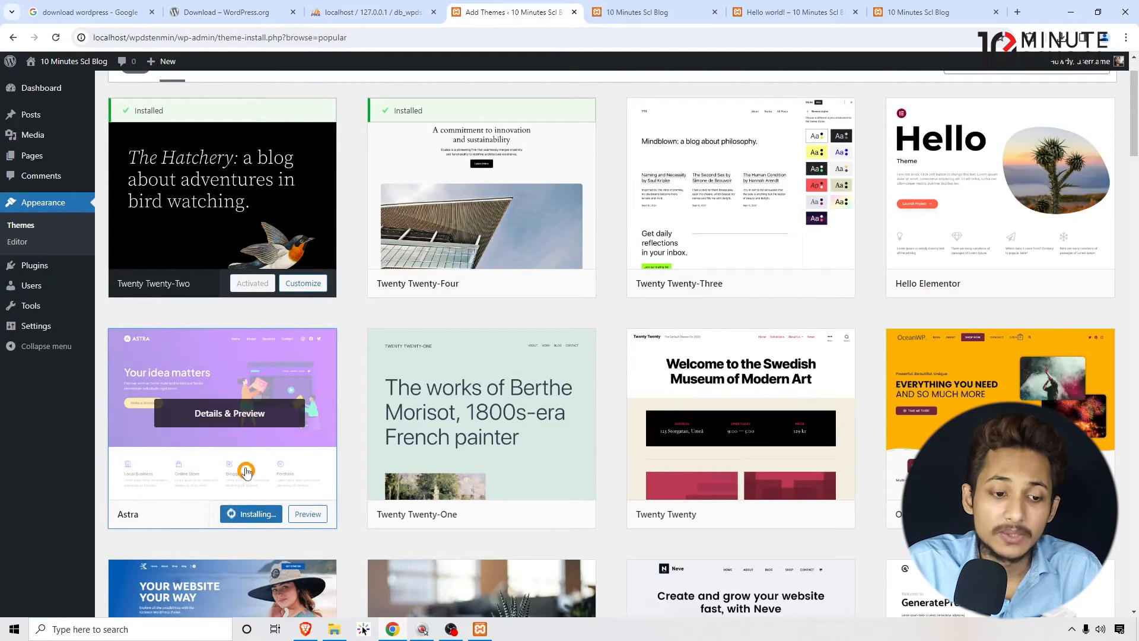
pyautogui.scroll(1, 268, 470)
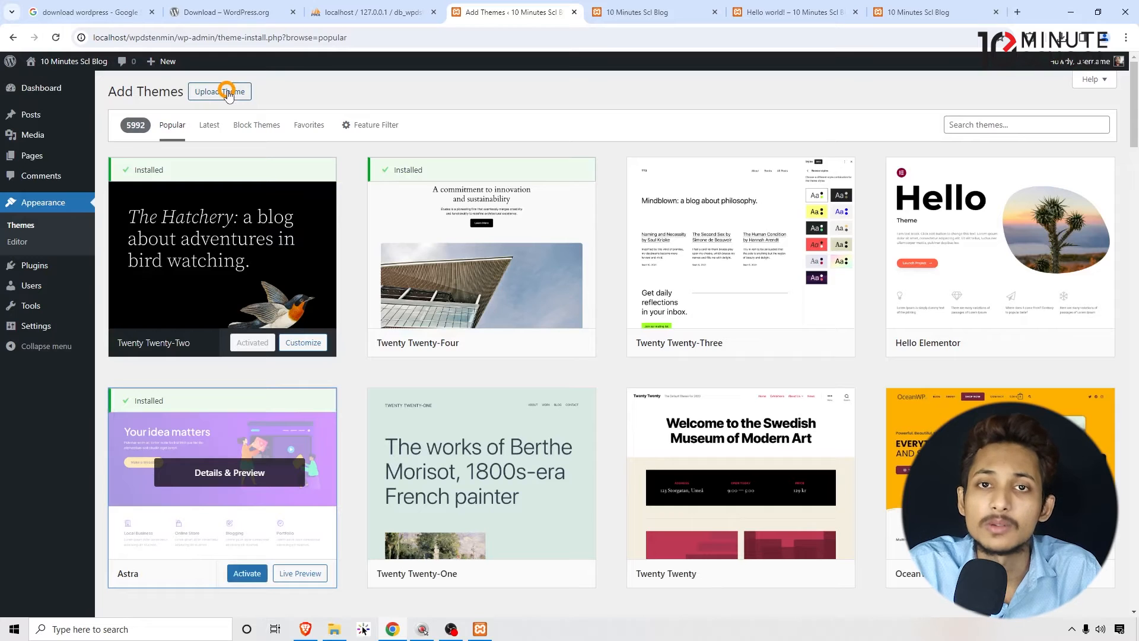
# - Return to the installed themes, activate Astra and read its starter templates notice
pyautogui.scroll(-4, 229, 250)
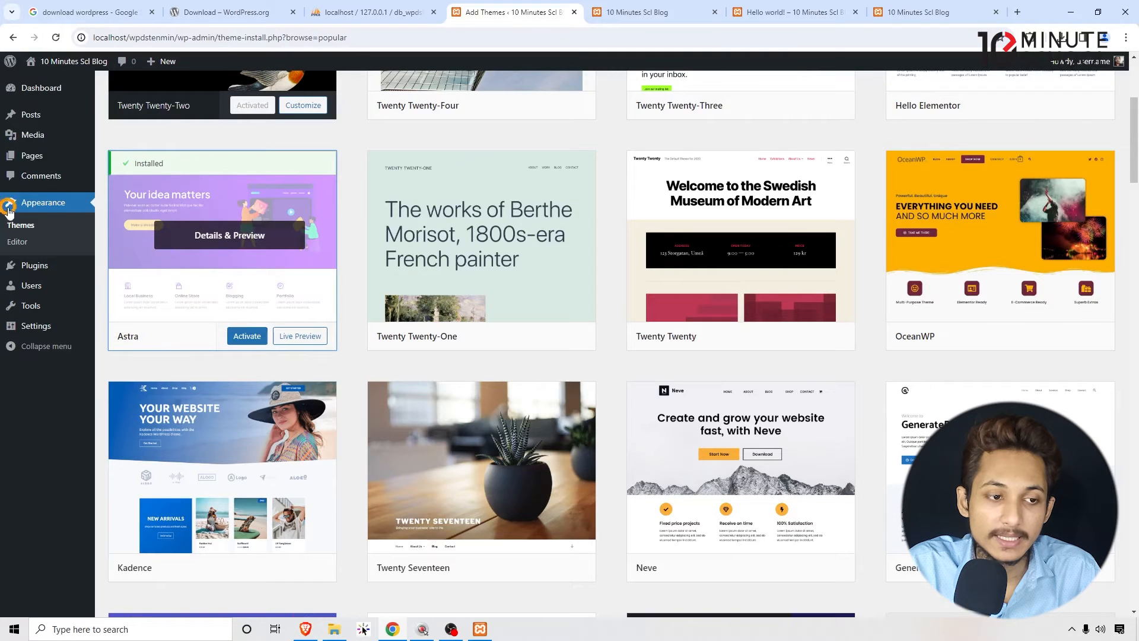
pyautogui.click(20, 229)
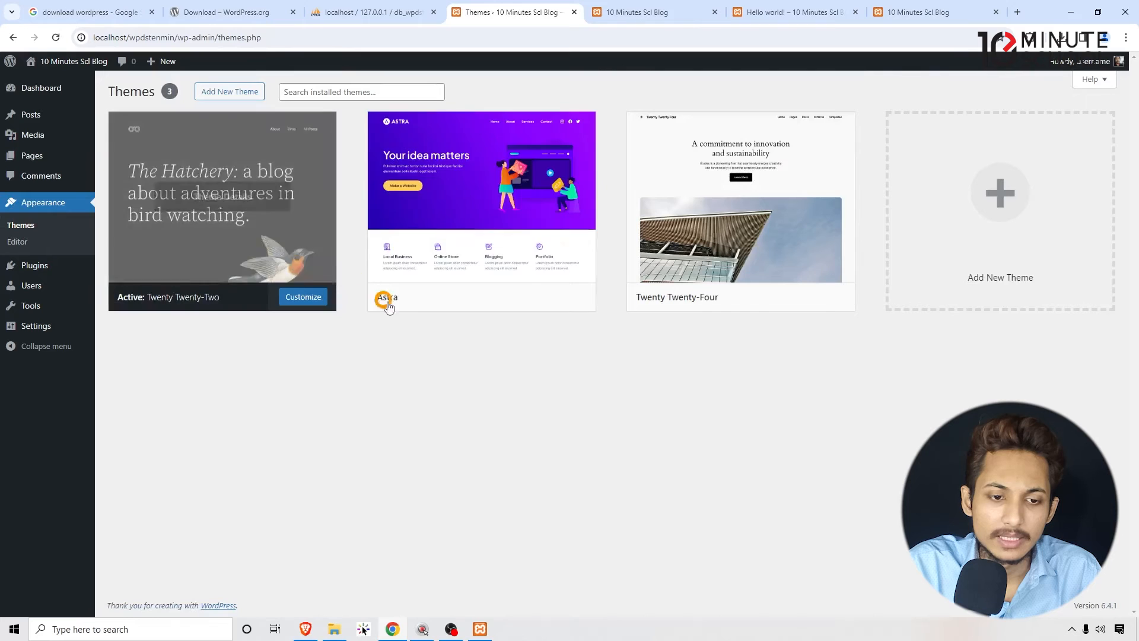
pyautogui.moveTo(446, 294)
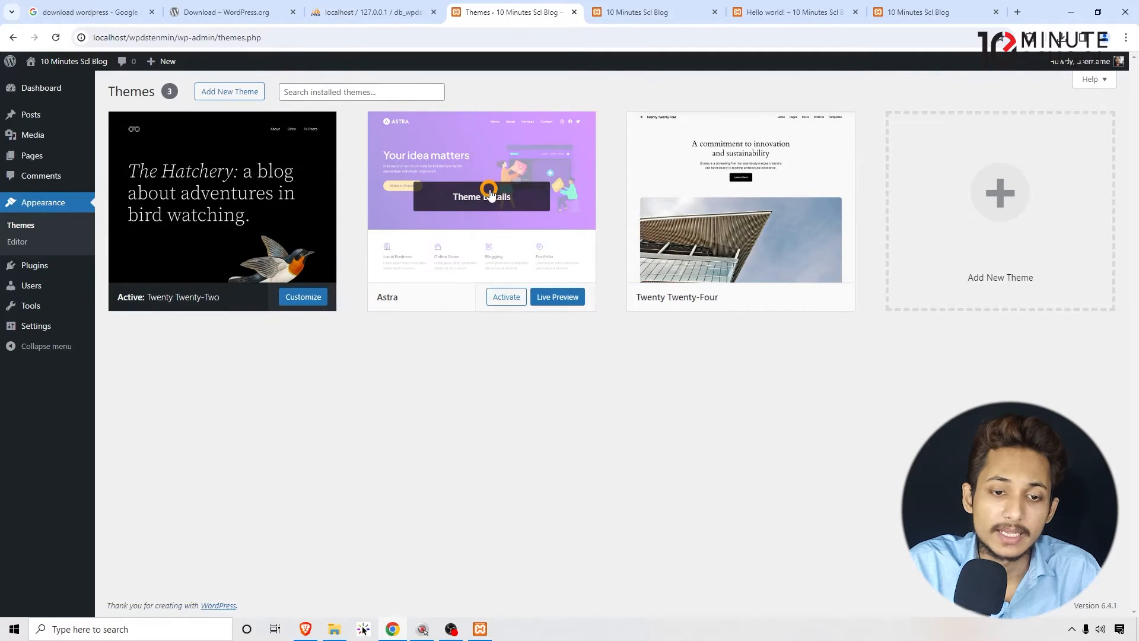
pyautogui.click(506, 297)
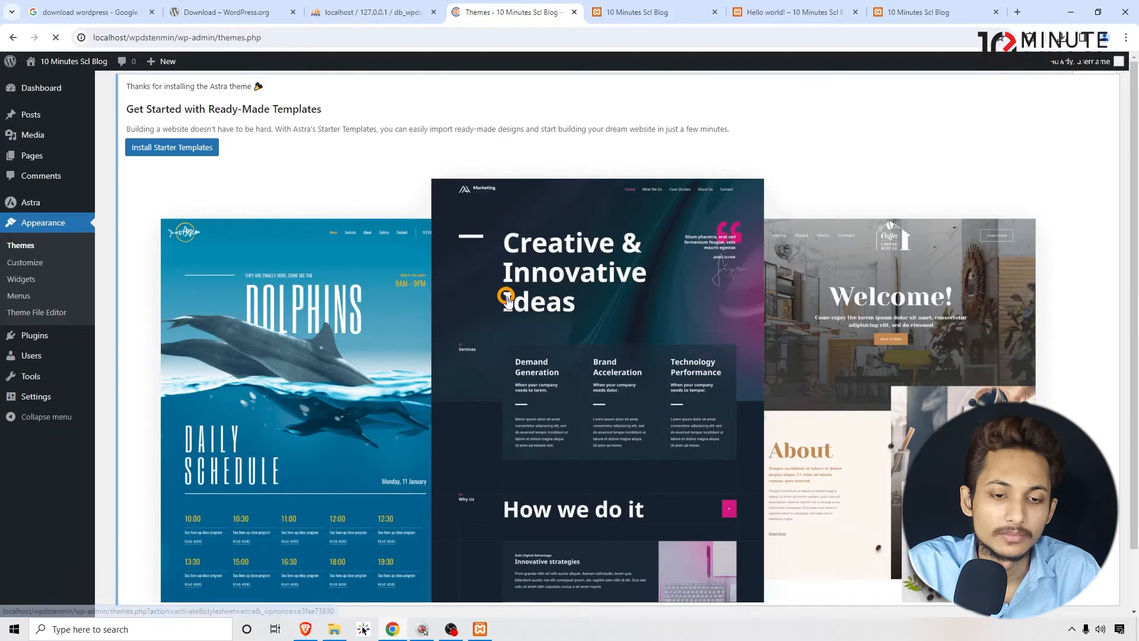
pyautogui.scroll(-1, 415, 196)
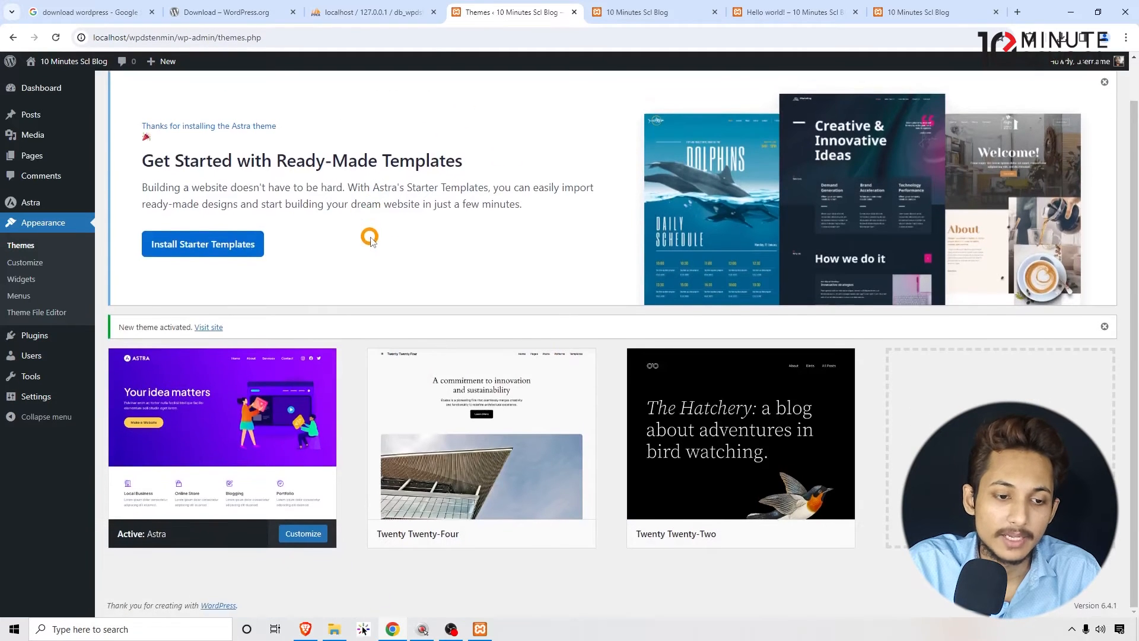
pyautogui.scroll(1, 386, 201)
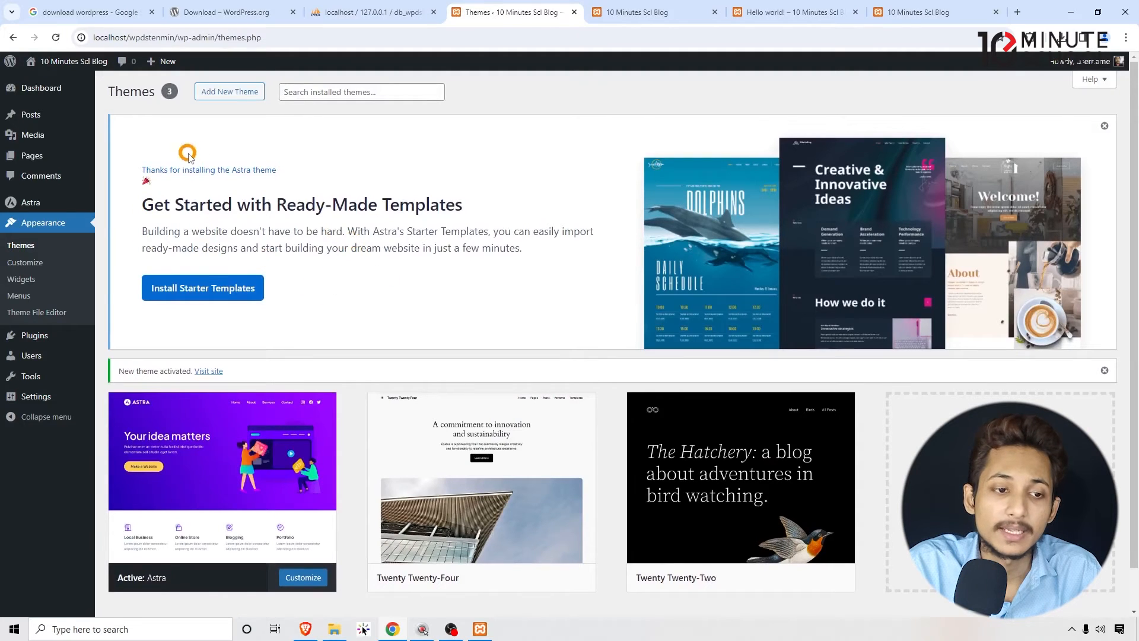
pyautogui.moveTo(136, 148); pyautogui.dragTo(445, 255)
pyautogui.click(445, 264)
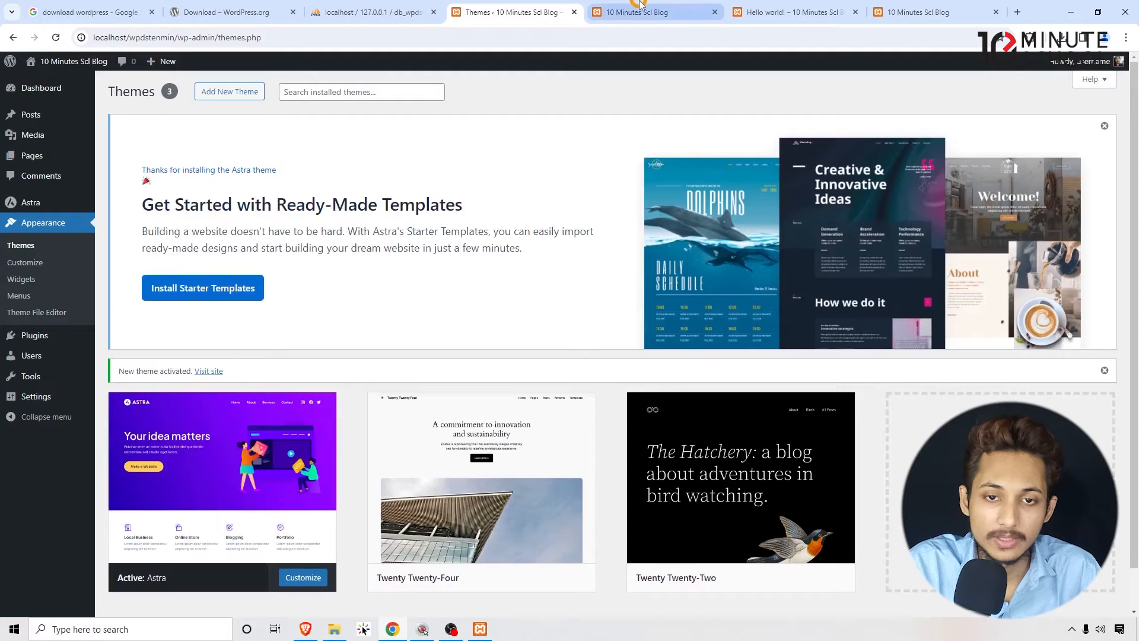
# - Reload the site homepage and examine its header and layout under the Astra theme
pyautogui.click(645, 12)
pyautogui.click(645, 38)
pyautogui.press('Return')
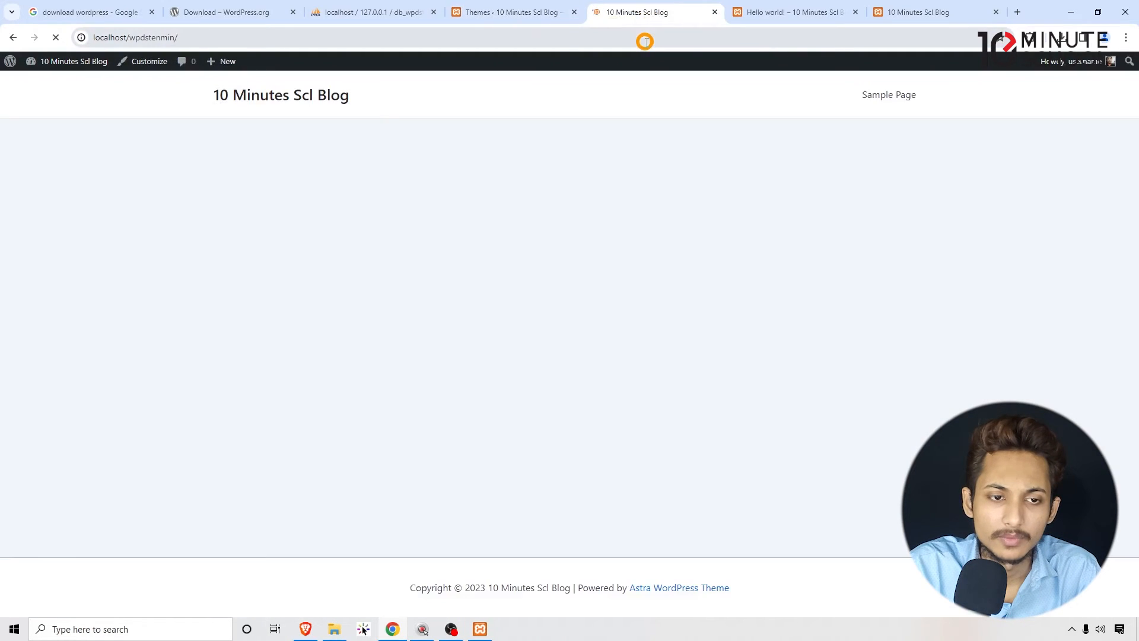
pyautogui.moveTo(908, 94); pyautogui.dragTo(145, 107)
pyautogui.click(178, 110)
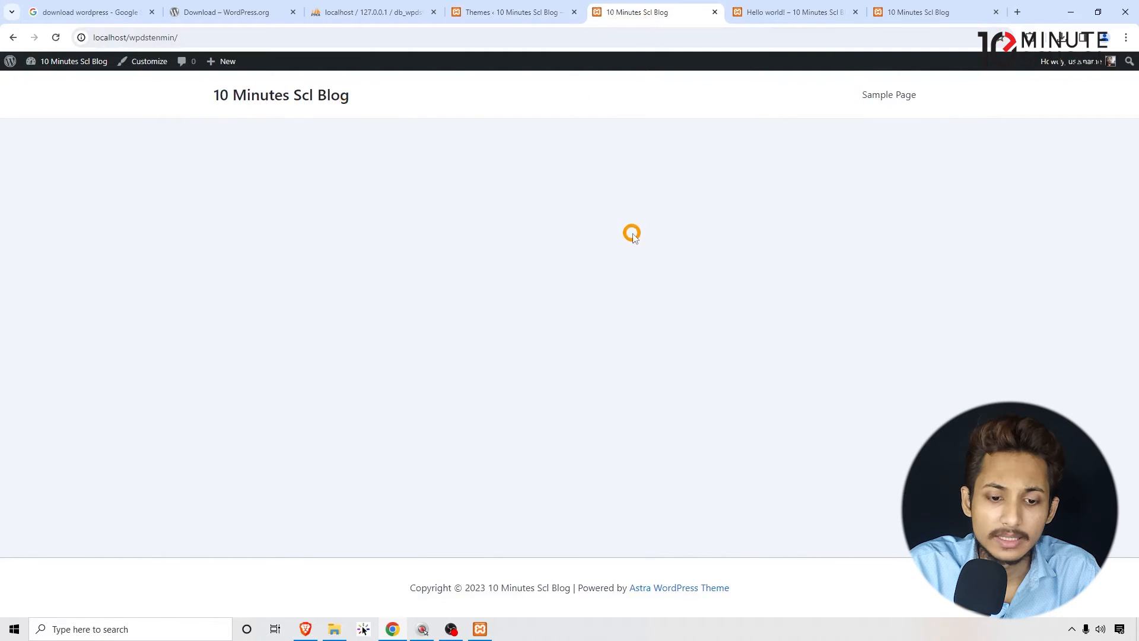
# - Open the Sample Page from the homepage and examine its content under the Astra theme
pyautogui.click(858, 94)
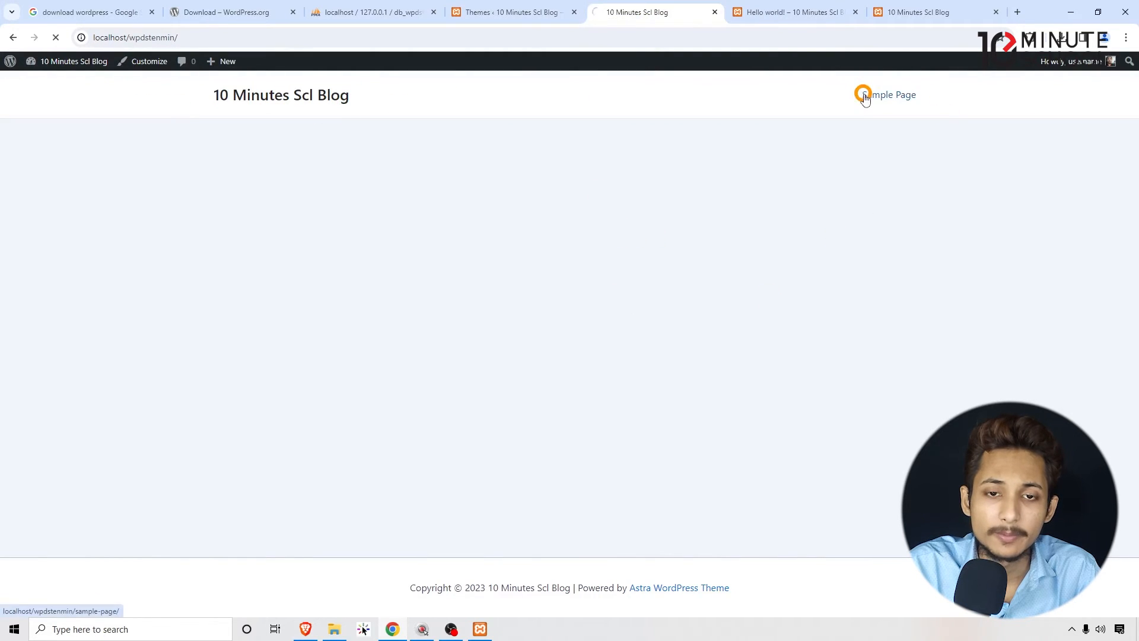
pyautogui.moveTo(755, 449); pyautogui.dragTo(809, 427)
pyautogui.click(824, 423)
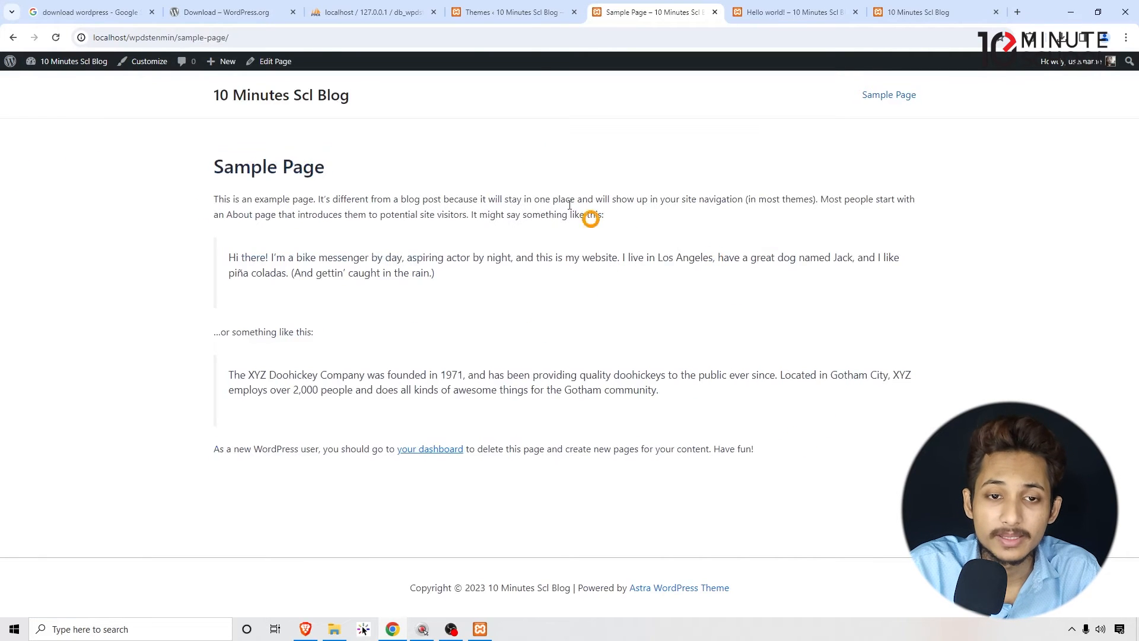
# - Go back to the themes list and review the active Astra theme and its own submenu in the admin area
pyautogui.click(507, 12)
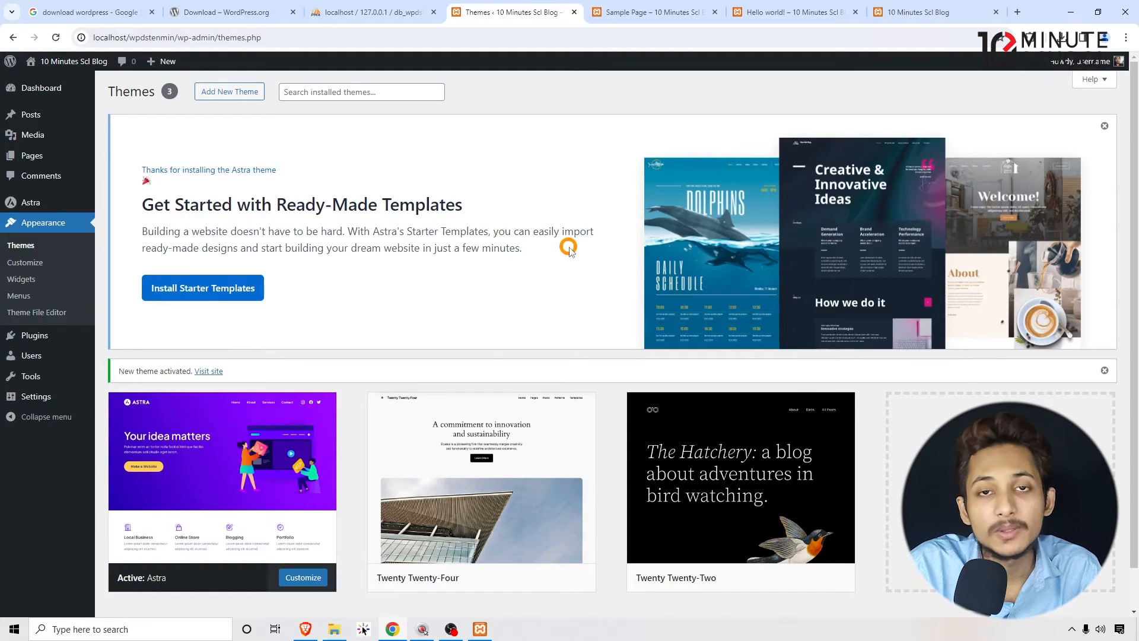
pyautogui.scroll(-1, 311, 362)
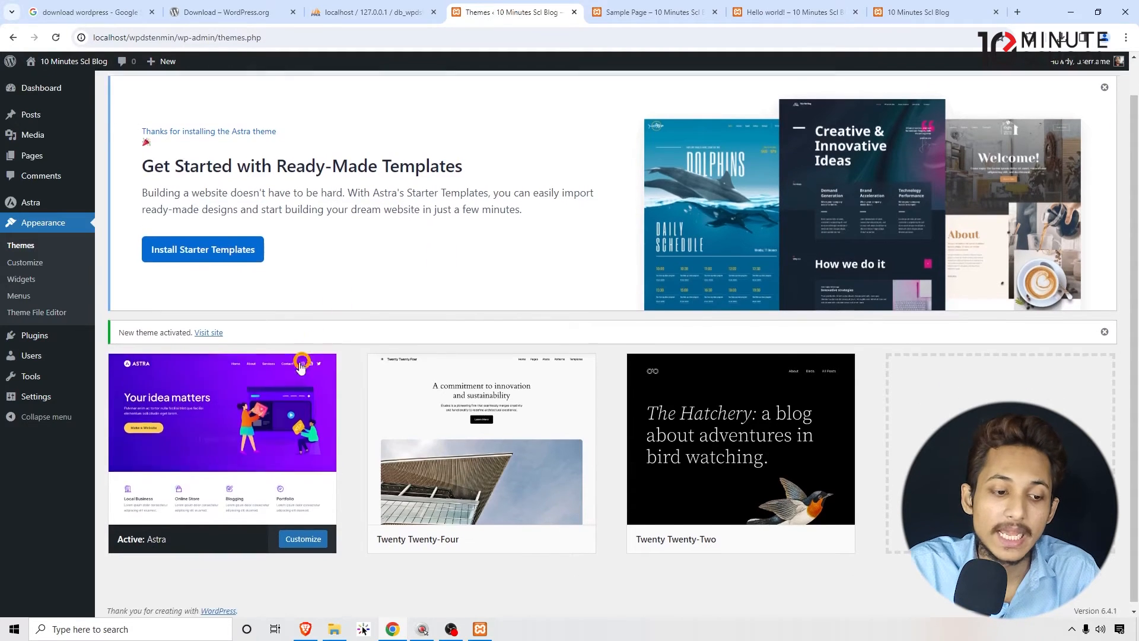
pyautogui.scroll(1, 226, 404)
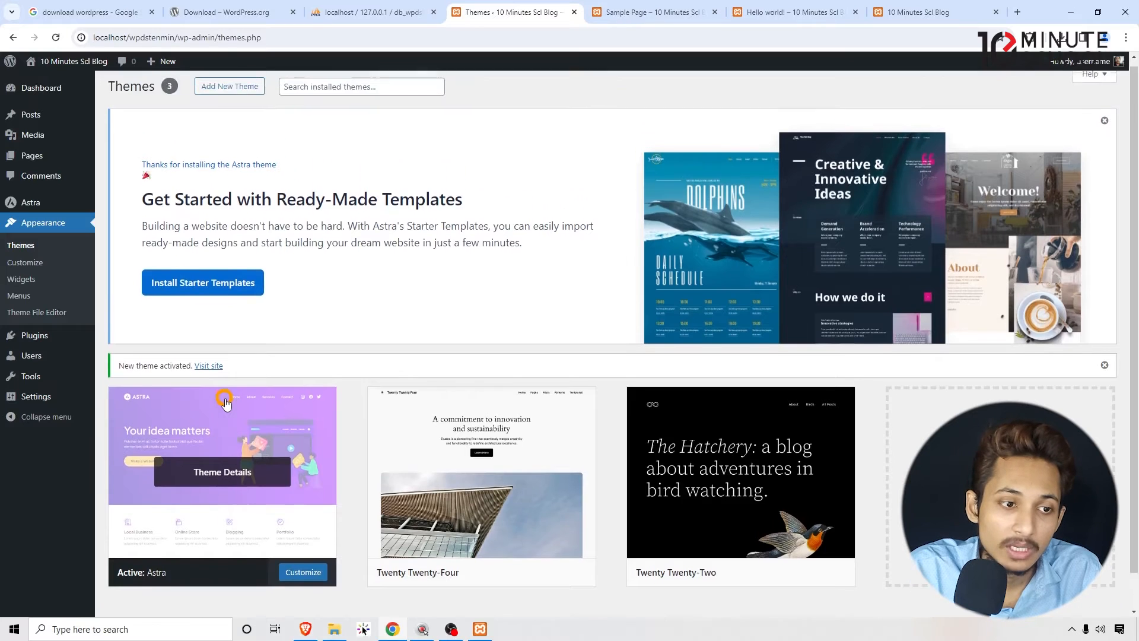
pyautogui.moveTo(31, 204)
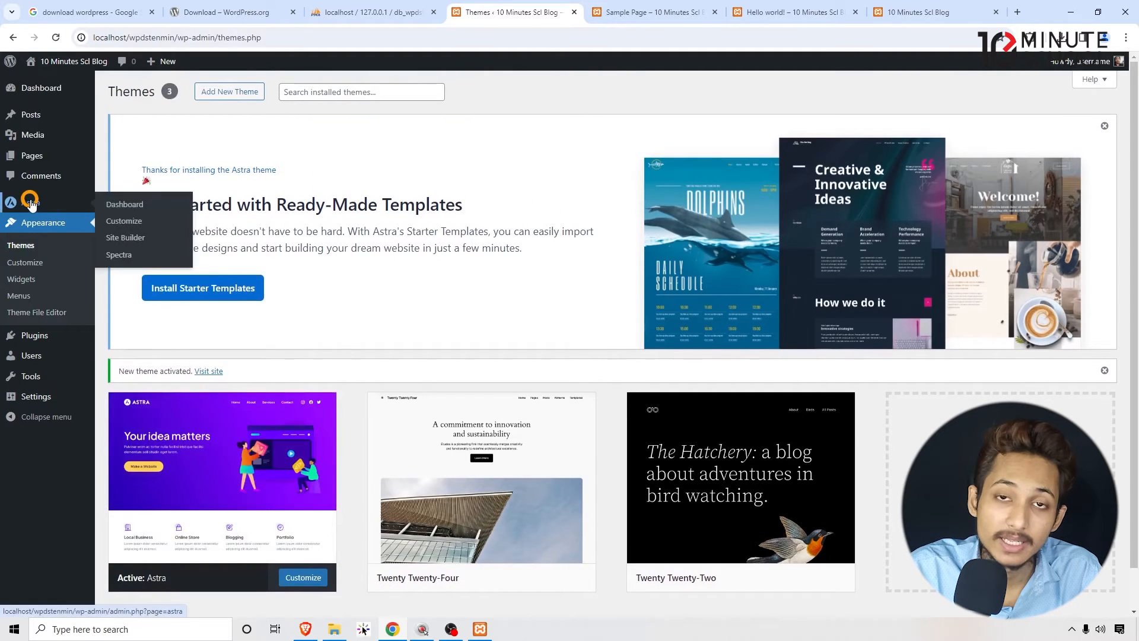
pyautogui.scroll(-1, 36, 214)
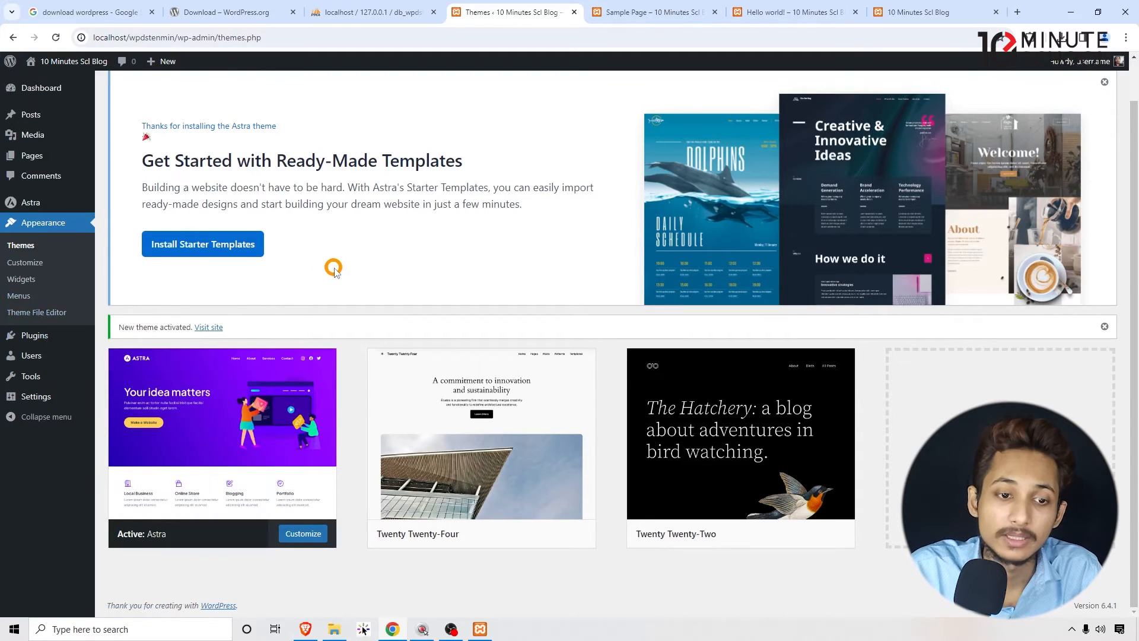
# - Open the installed plugins page and review the Akismet Anti-spam and Hello Dolly entries
pyautogui.click(37, 337)
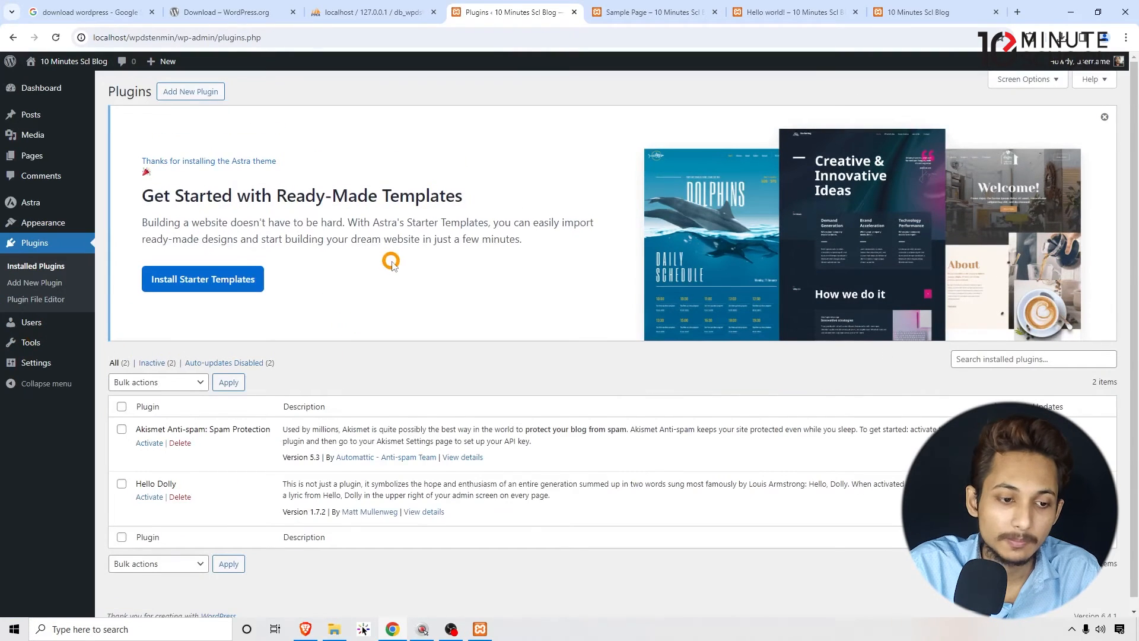
pyautogui.scroll(-1, 389, 258)
pyautogui.moveTo(155, 186); pyautogui.dragTo(379, 211)
pyautogui.click(379, 211)
pyautogui.scroll(1, 379, 211)
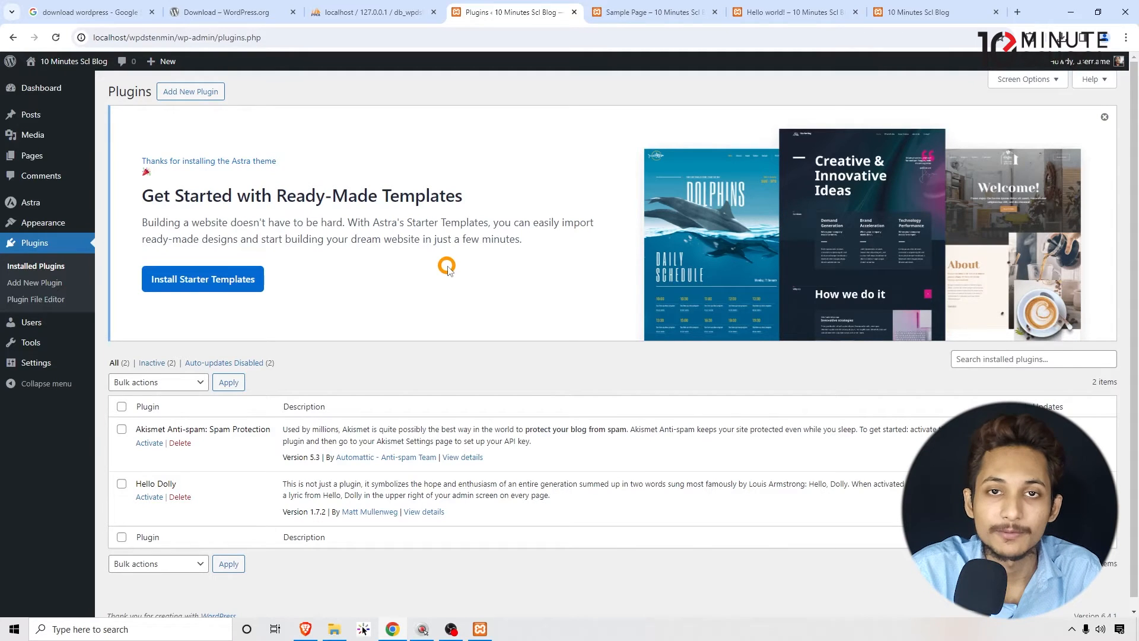
pyautogui.moveTo(536, 237)
pyautogui.mouseDown()
pyautogui.moveTo(382, 238)
pyautogui.moveTo(539, 237)
pyautogui.mouseUp()
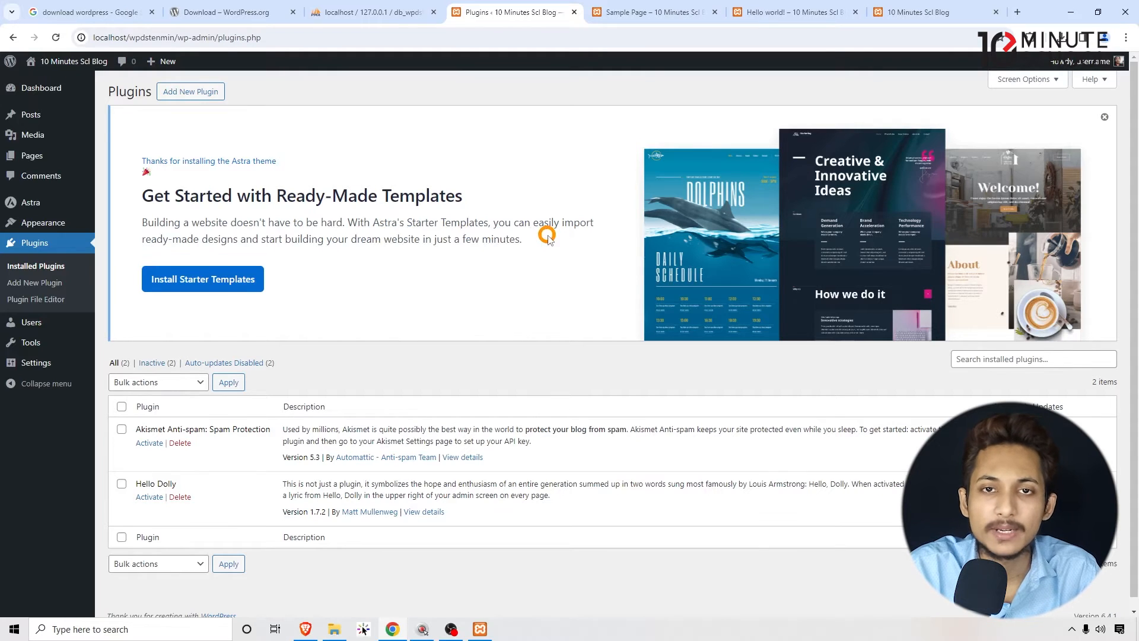
pyautogui.moveTo(547, 239)
pyautogui.mouseDown()
pyautogui.moveTo(479, 236)
pyautogui.moveTo(555, 237)
pyautogui.mouseUp()
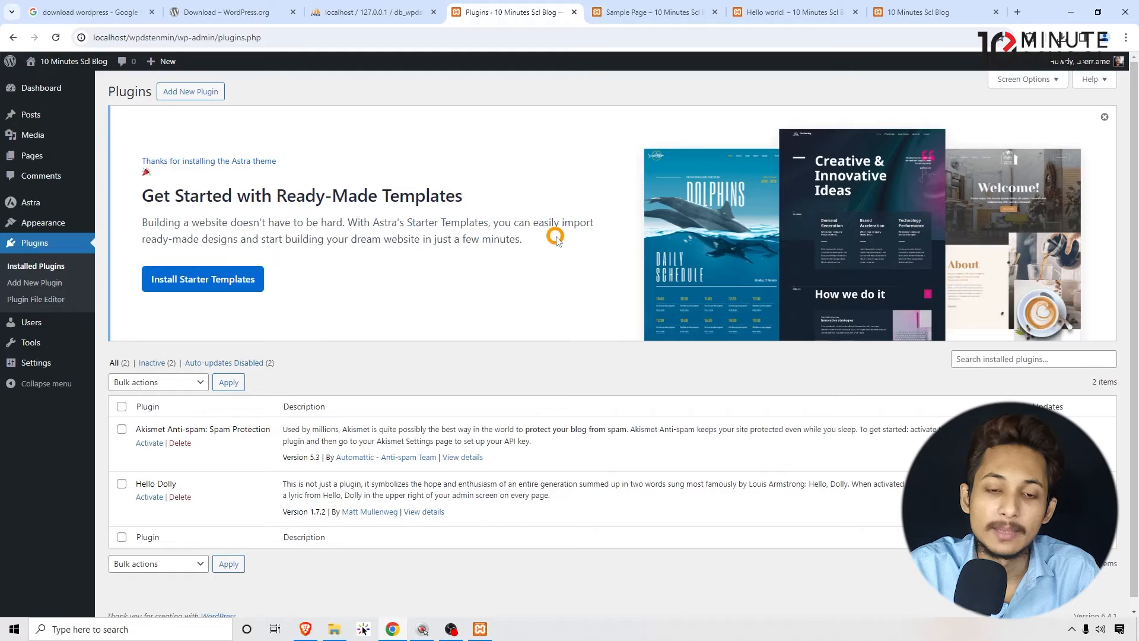
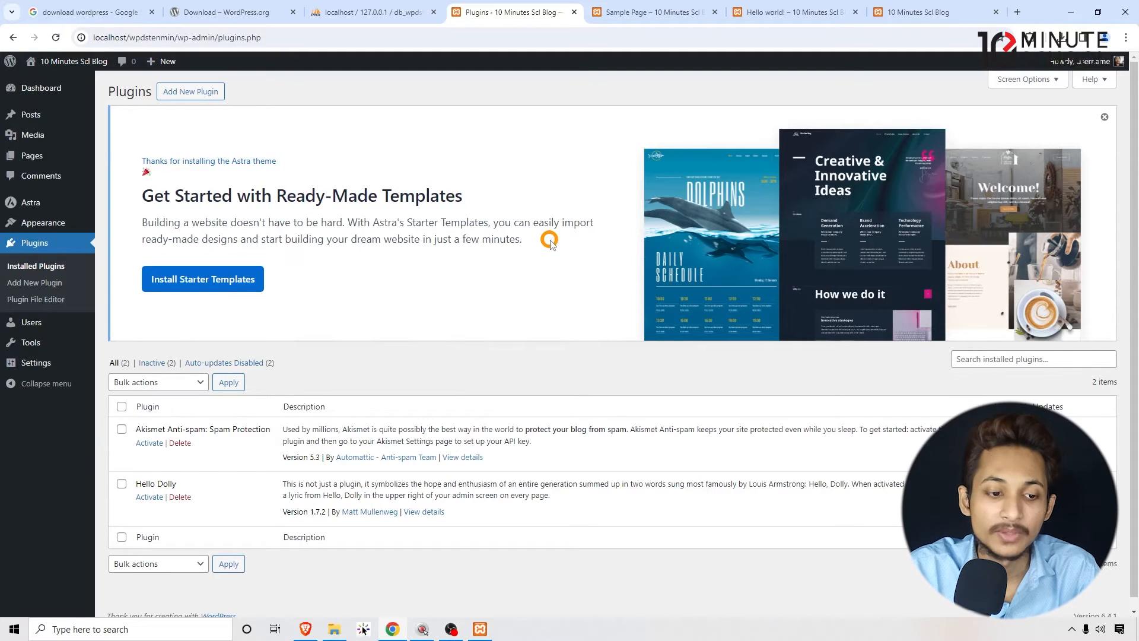
# - Delete the Akismet Anti-spam and Hello Dolly plugins together with a bulk action and confirm the deletion
pyautogui.scroll(-1, 414, 216)
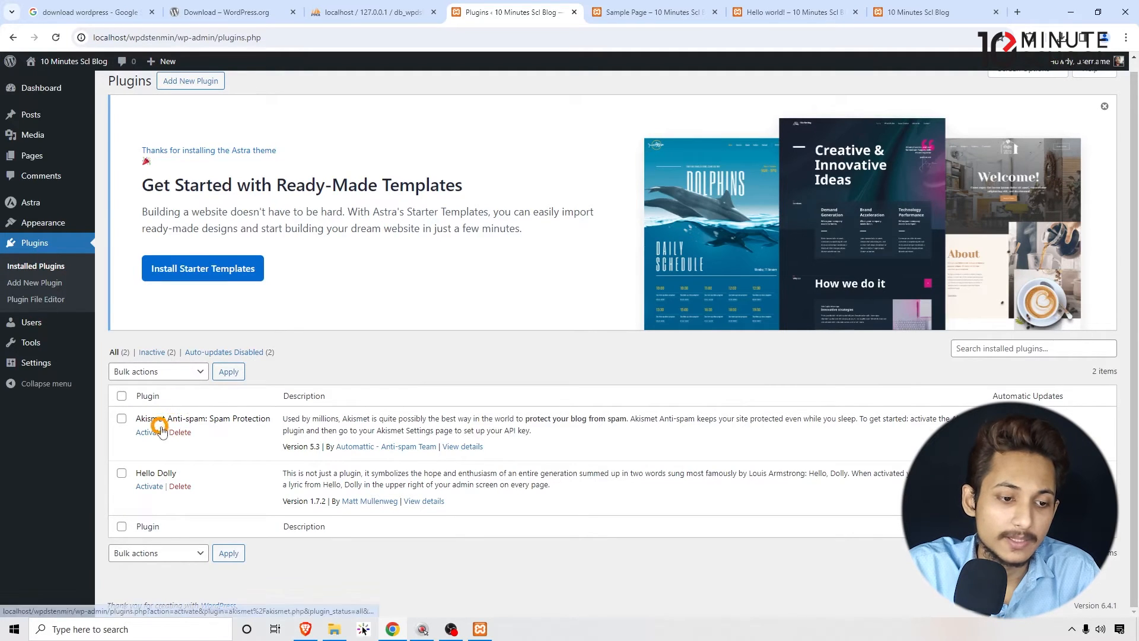
pyautogui.moveTo(142, 414); pyautogui.dragTo(215, 420)
pyautogui.moveTo(211, 475); pyautogui.dragTo(147, 470)
pyautogui.click(147, 470)
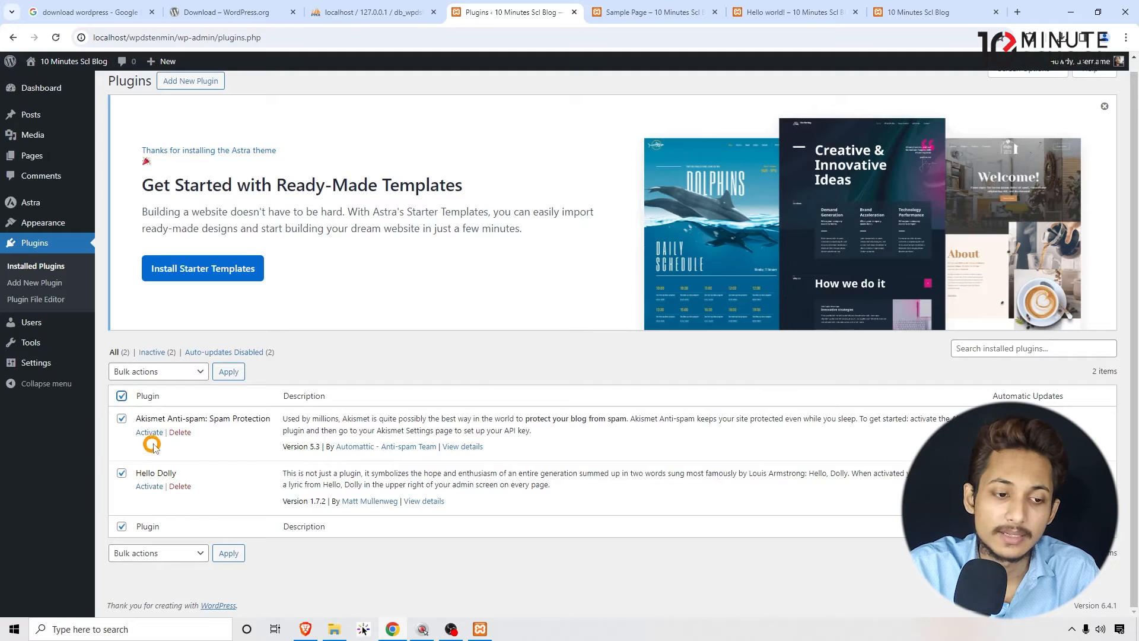
pyautogui.click(169, 372)
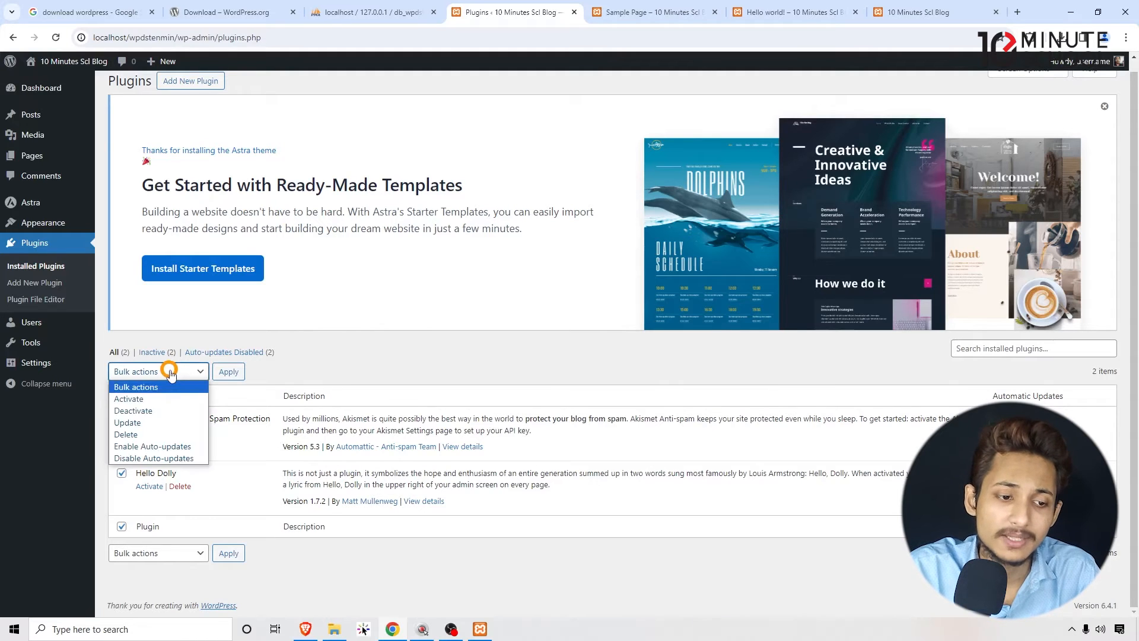
pyautogui.click(157, 434)
pyautogui.click(228, 372)
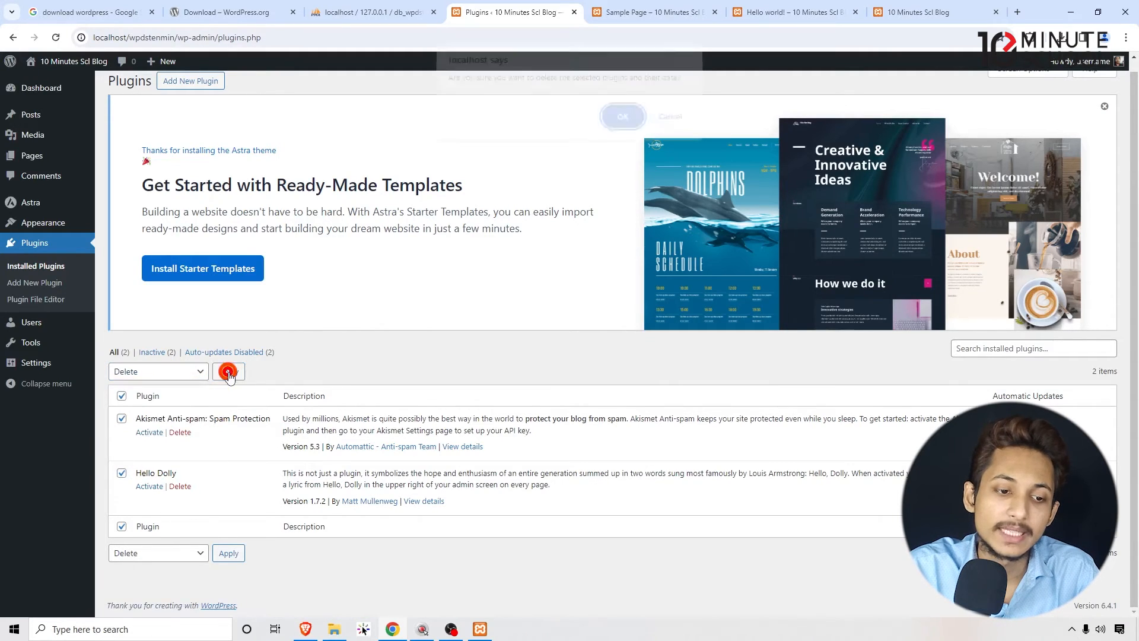
pyautogui.click(617, 126)
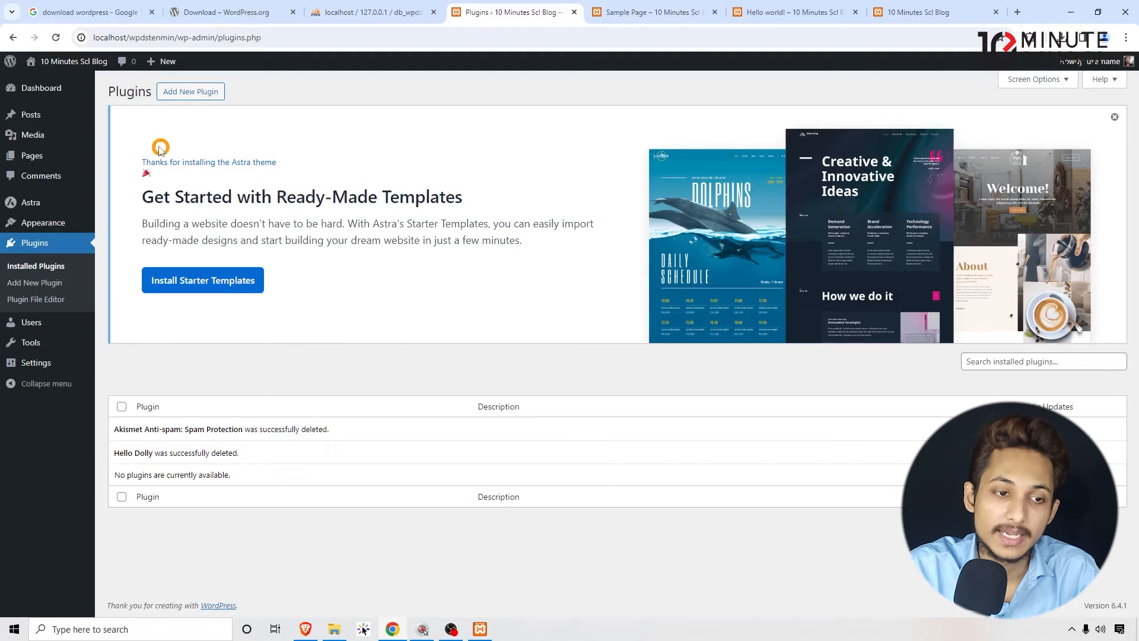
# - Dismiss the Astra starter templates notice on the Plugins page
pyautogui.moveTo(125, 123); pyautogui.dragTo(140, 226)
pyautogui.click(140, 226)
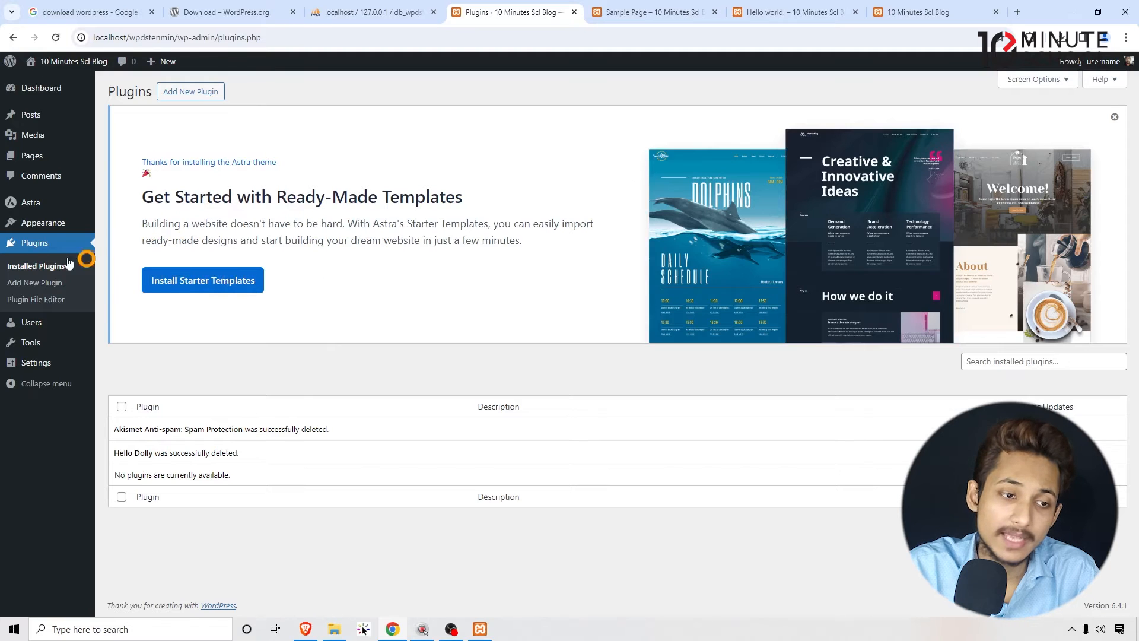
pyautogui.moveTo(41, 225)
pyautogui.moveTo(573, 256); pyautogui.dragTo(332, 198)
pyautogui.click(340, 198)
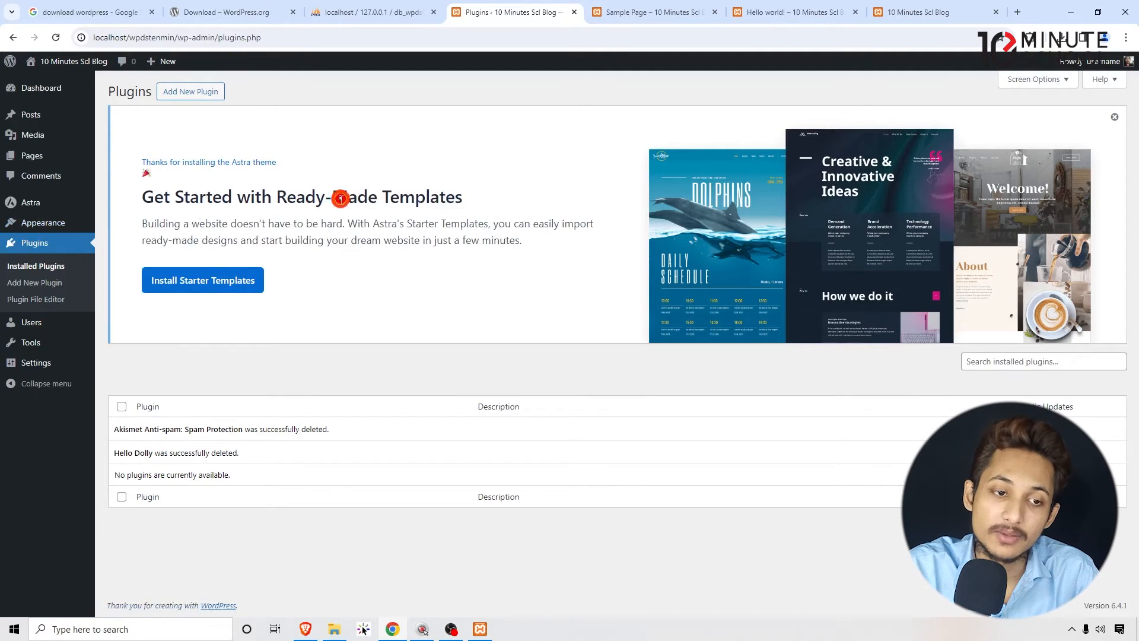
pyautogui.click(1114, 118)
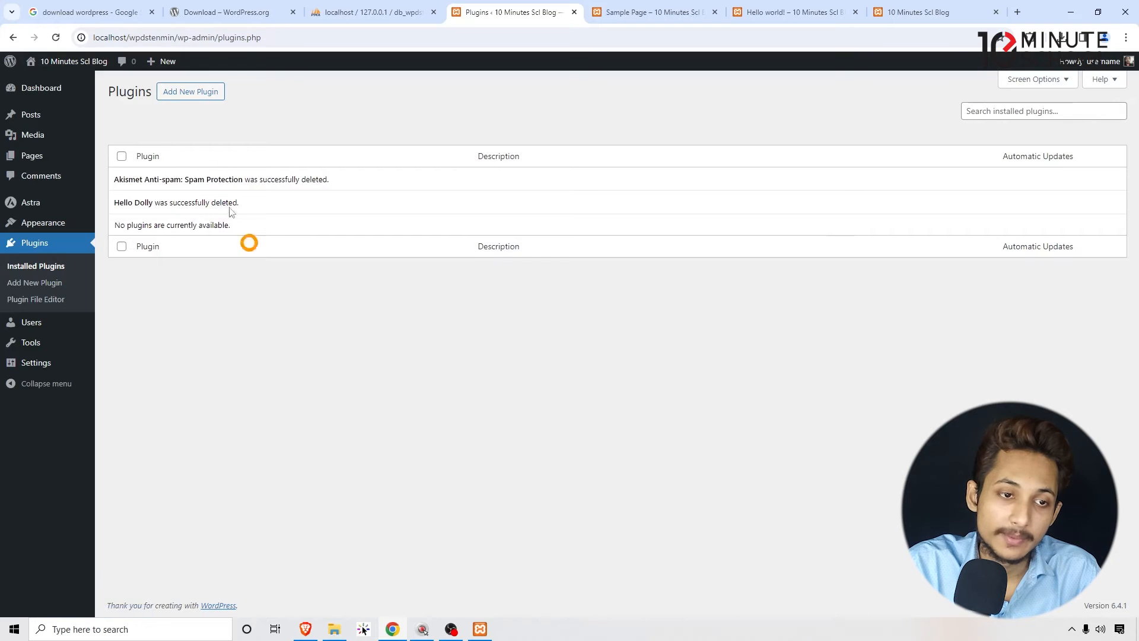
# - Search the plugin directory for "contact form" and install Contact Form by WPForms
pyautogui.click(180, 93)
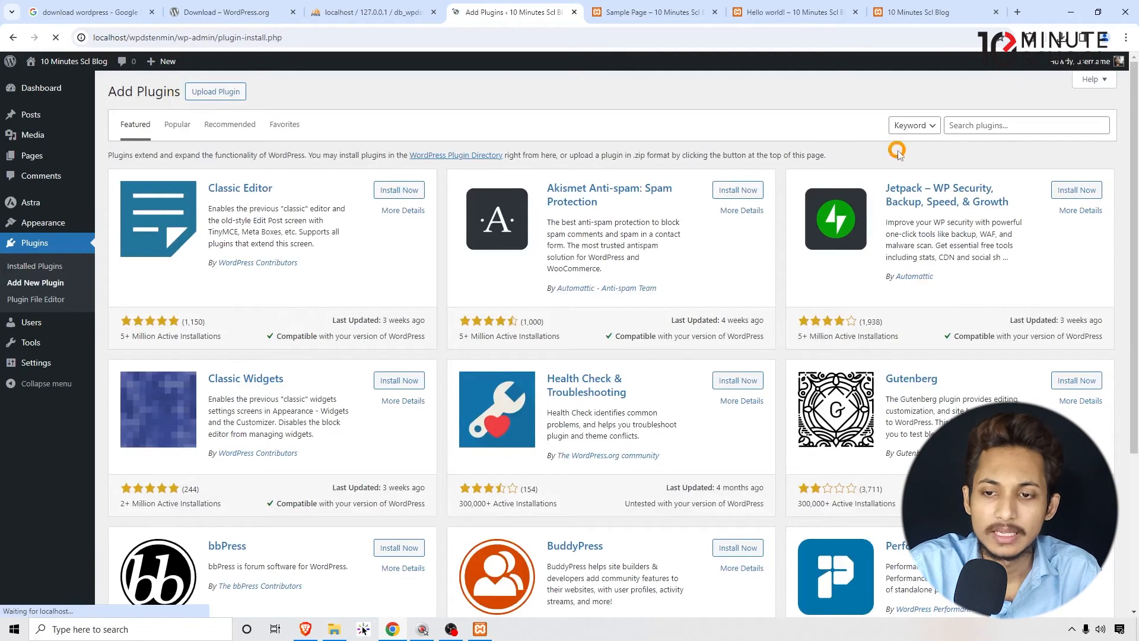
pyautogui.click(1005, 124)
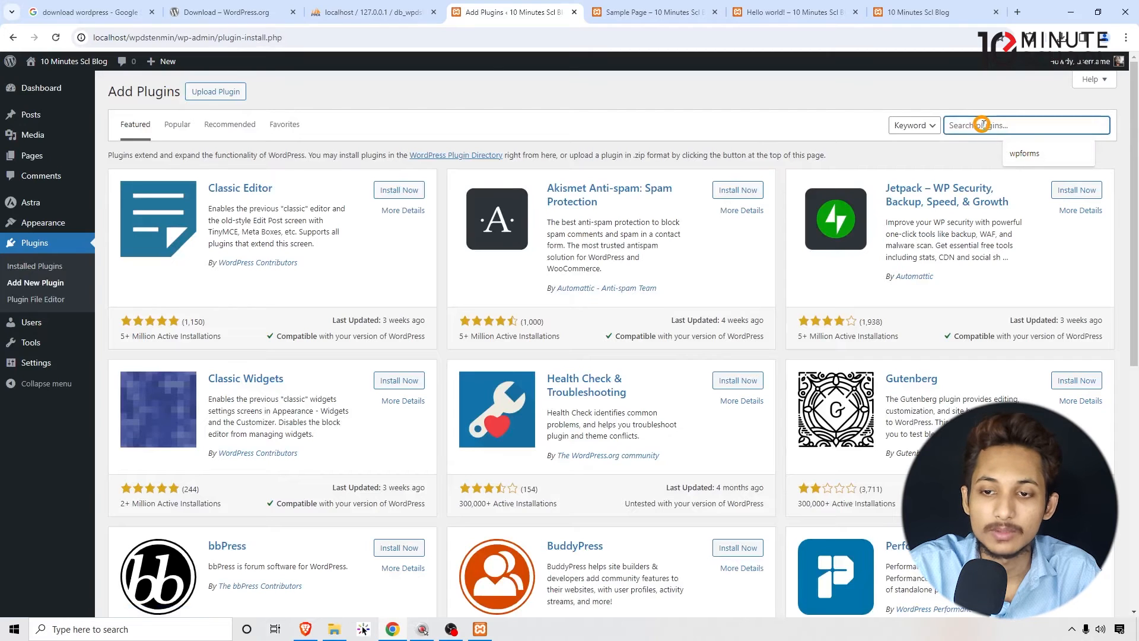
pyautogui.write('contact form')
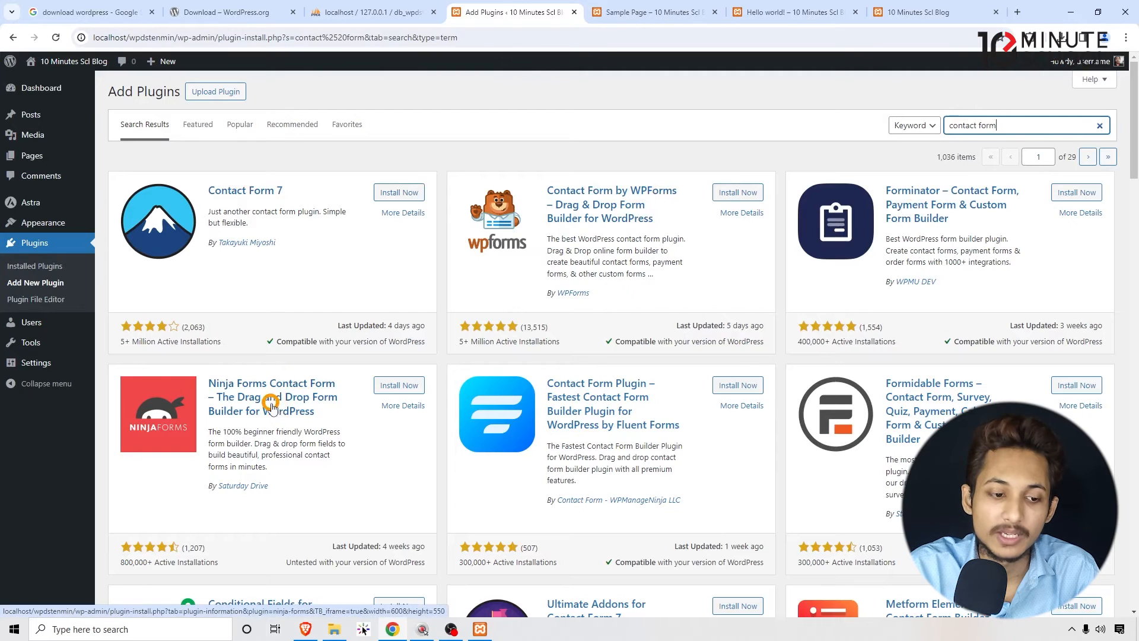
pyautogui.click(745, 193)
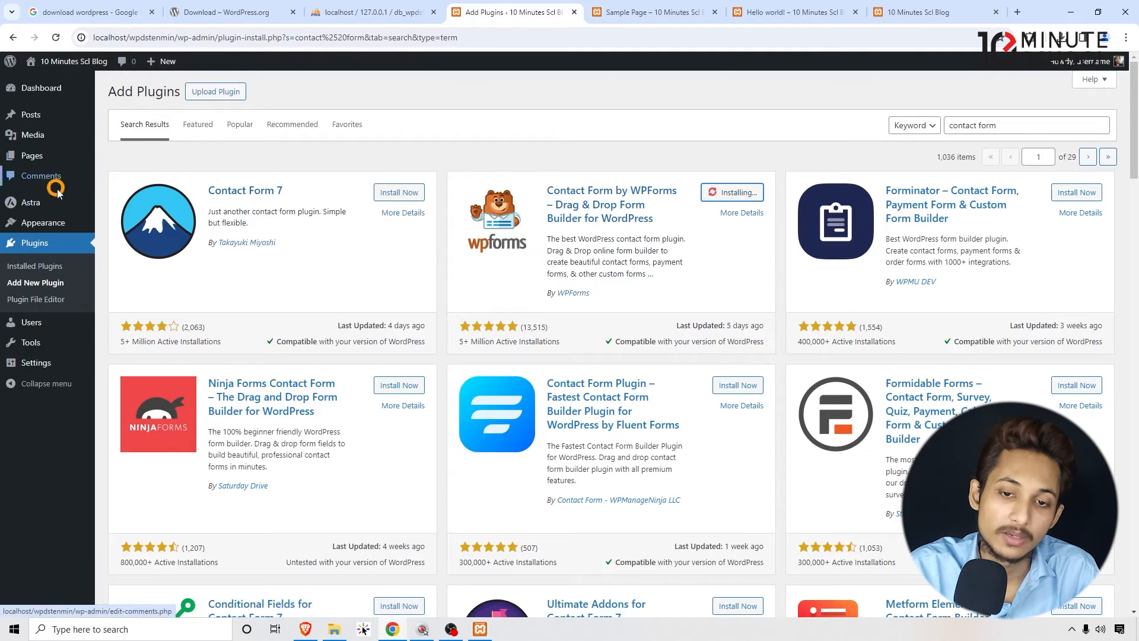
pyautogui.moveTo(44, 187)
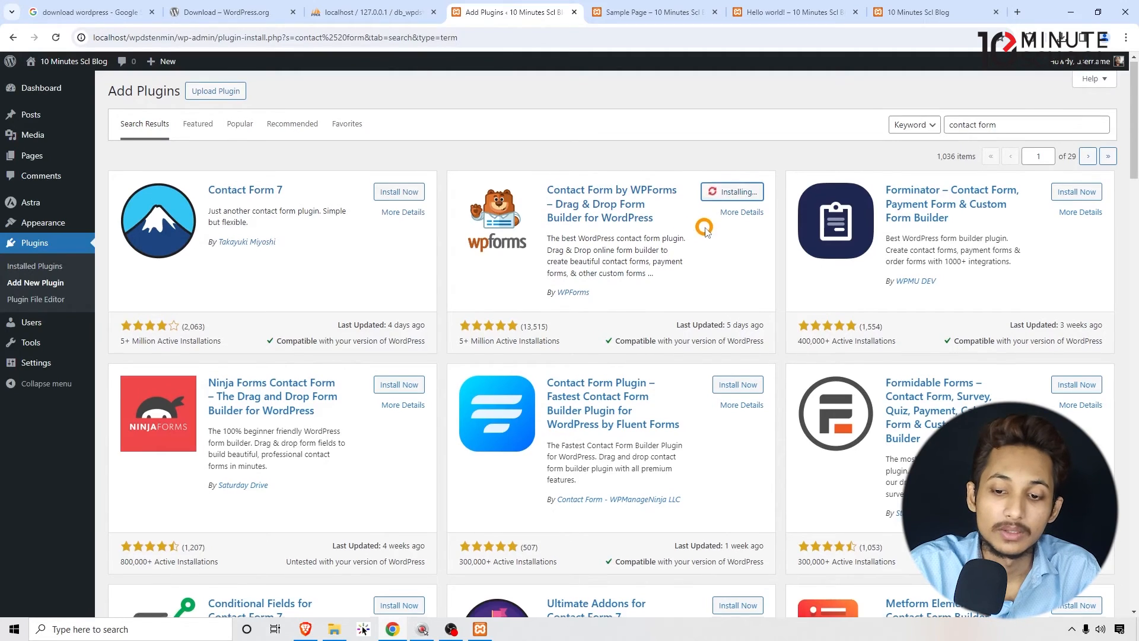
pyautogui.scroll(-15, 697, 231)
pyautogui.scroll(-20, 723, 330)
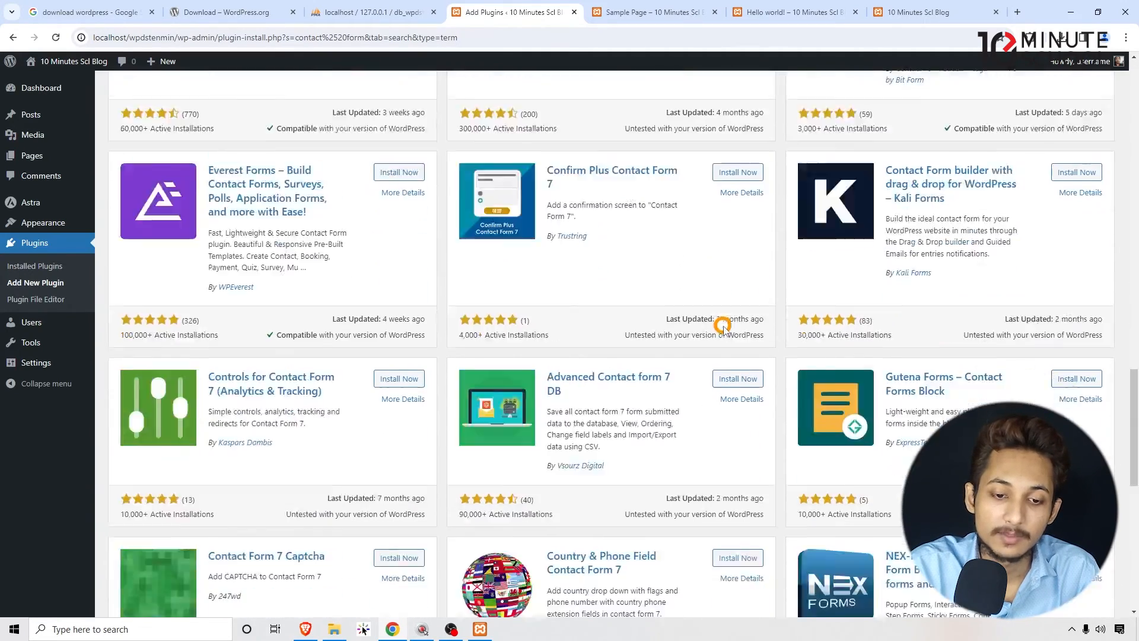
pyautogui.scroll(20, 650, 344)
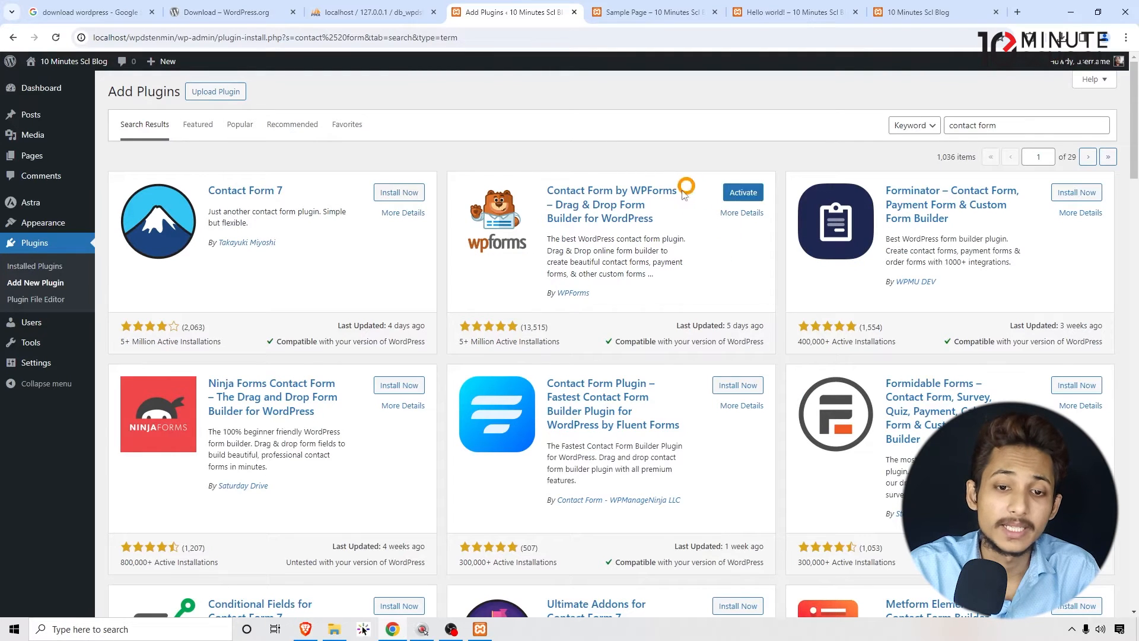
# - Activate the Contact Form by WPForms plugin and open its Forms Overview page
pyautogui.click(743, 193)
pyautogui.click(577, 201)
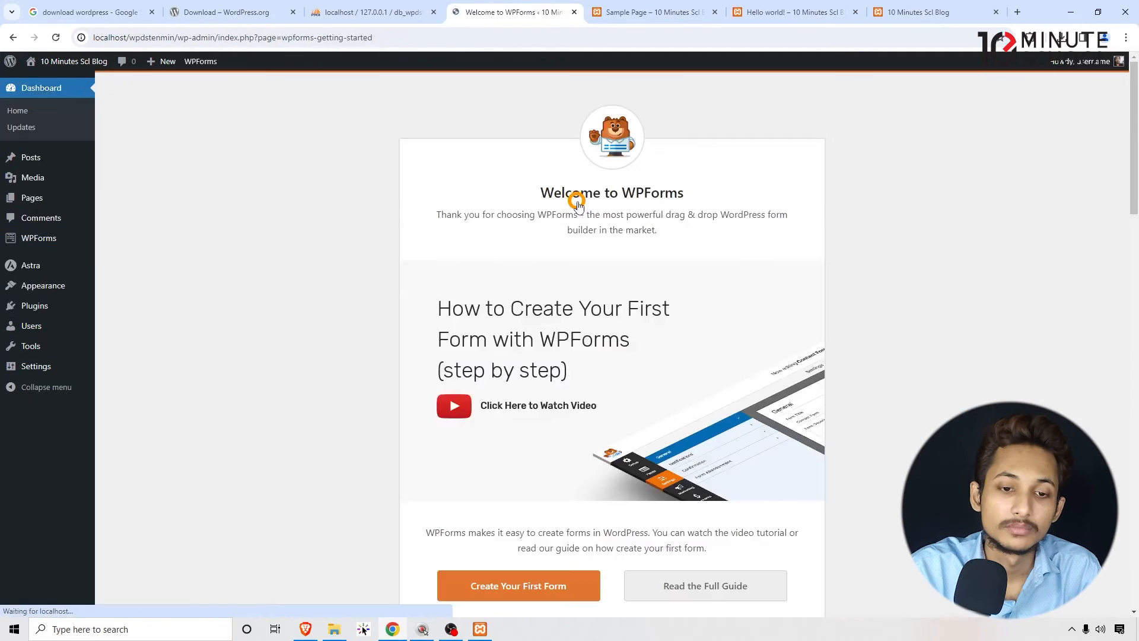
pyautogui.click(50, 235)
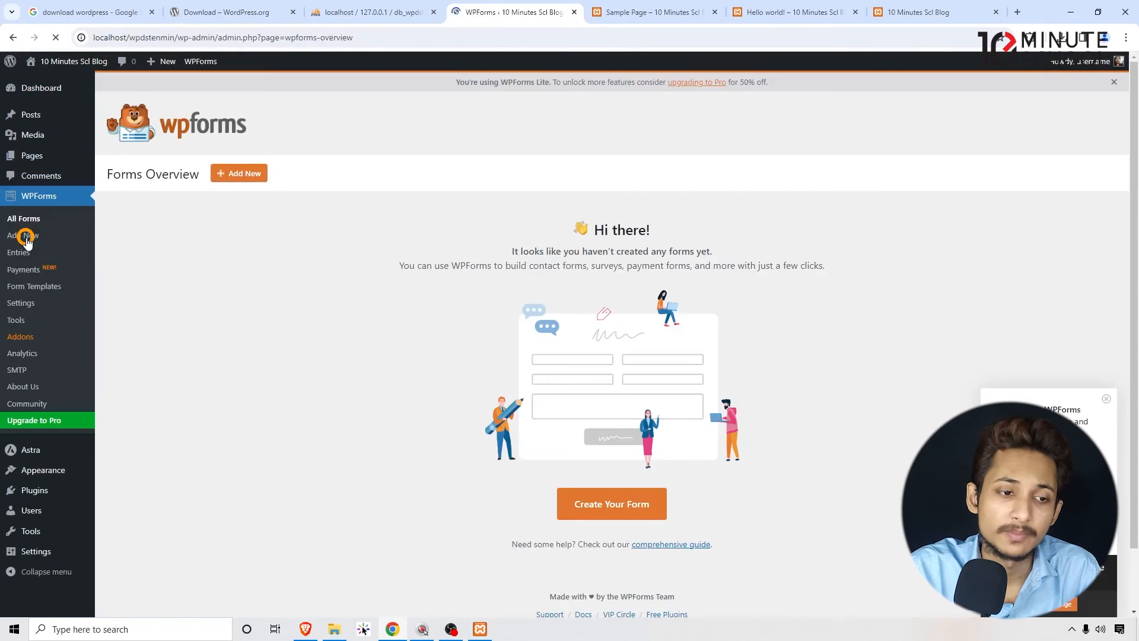
pyautogui.scroll(1, 352, 237)
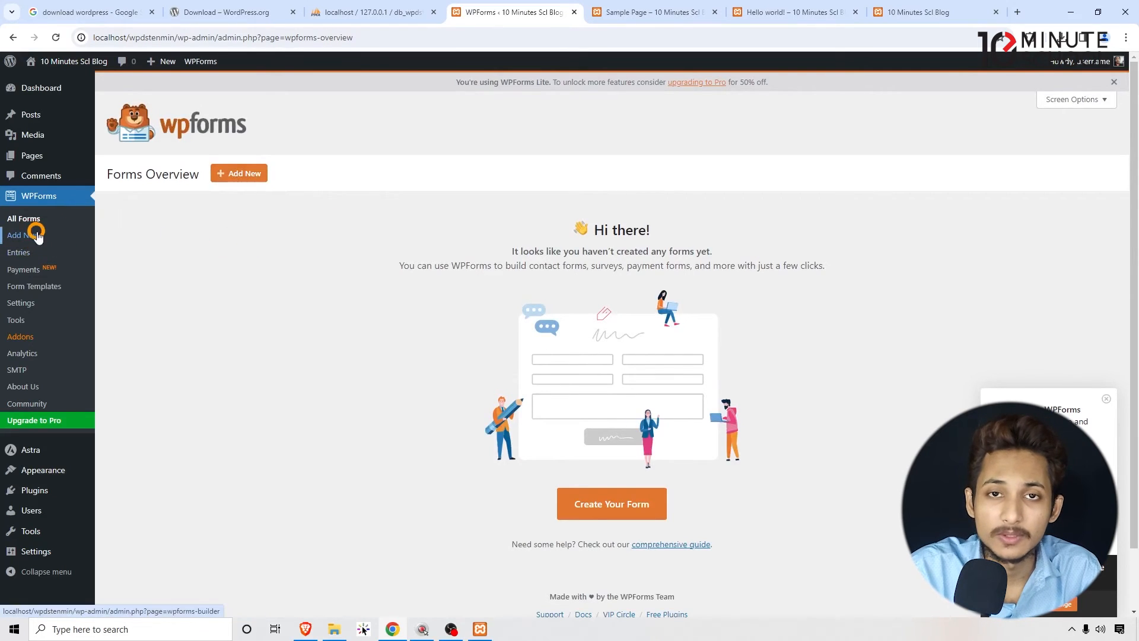
pyautogui.scroll(-1, 48, 237)
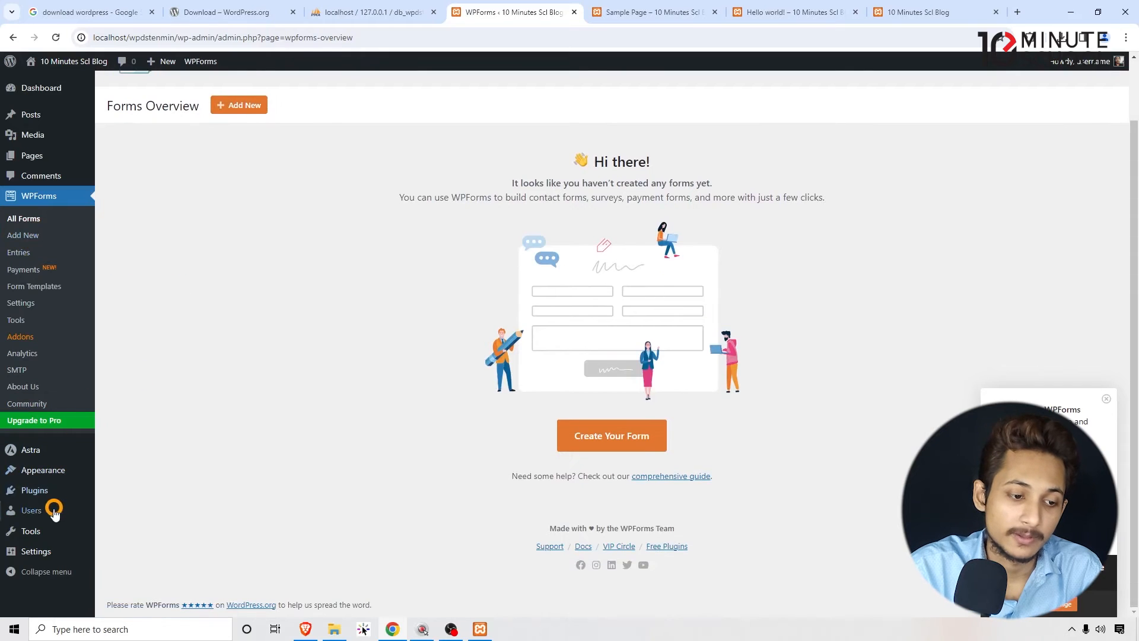
# - Open the Users list and examine the existing account's email and role
pyautogui.click(46, 510)
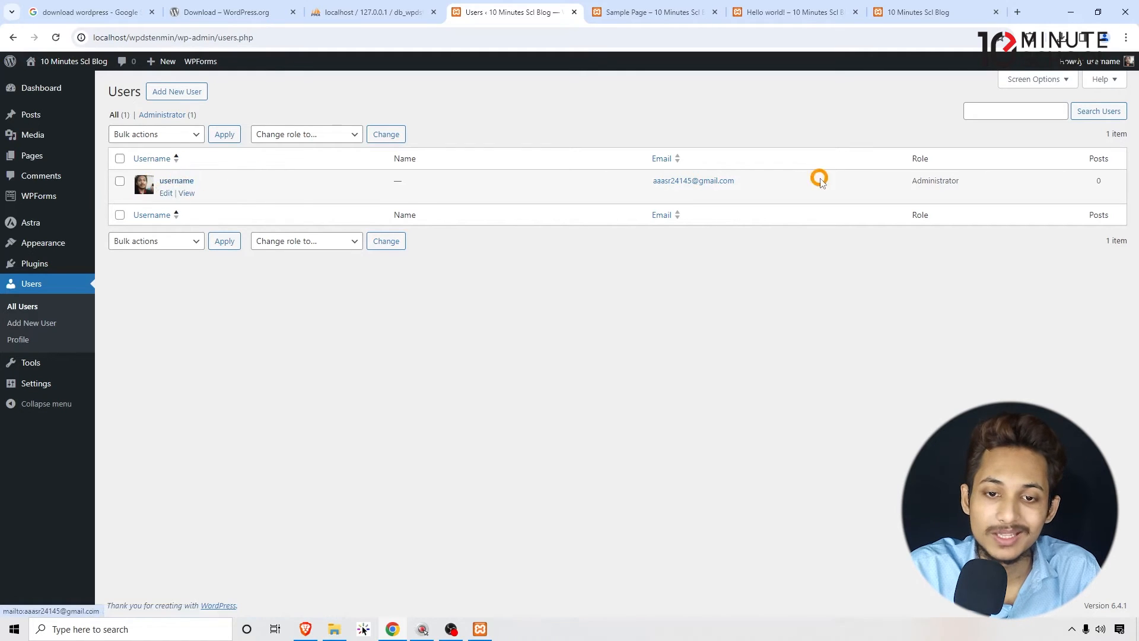
pyautogui.moveTo(735, 184); pyautogui.dragTo(628, 188)
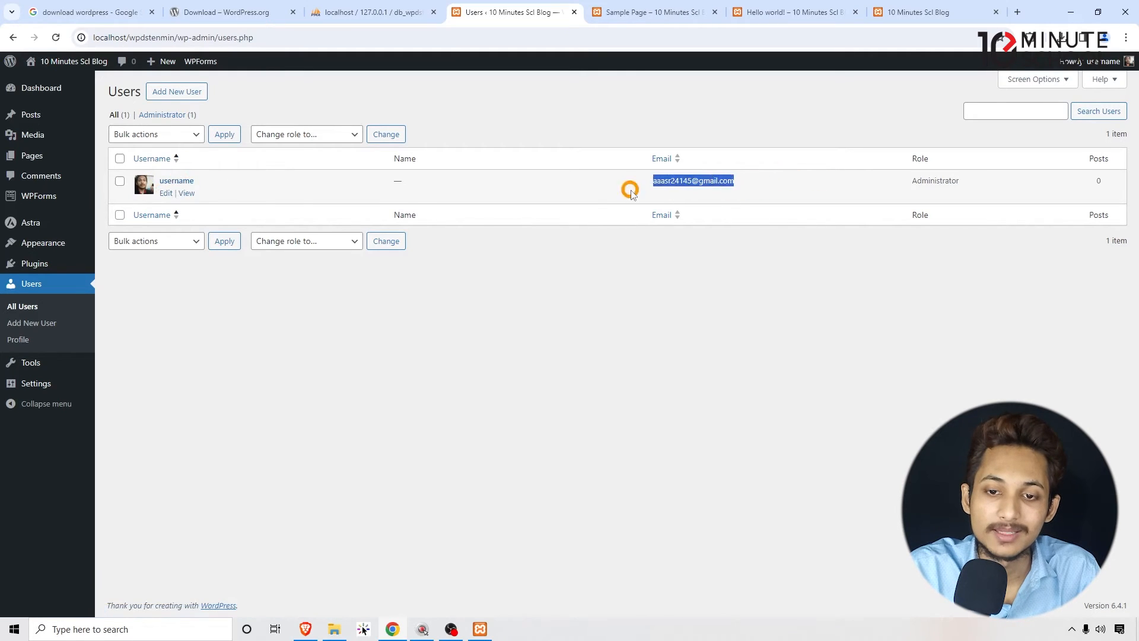
pyautogui.click(592, 193)
pyautogui.moveTo(967, 183); pyautogui.dragTo(903, 182)
pyautogui.click(901, 185)
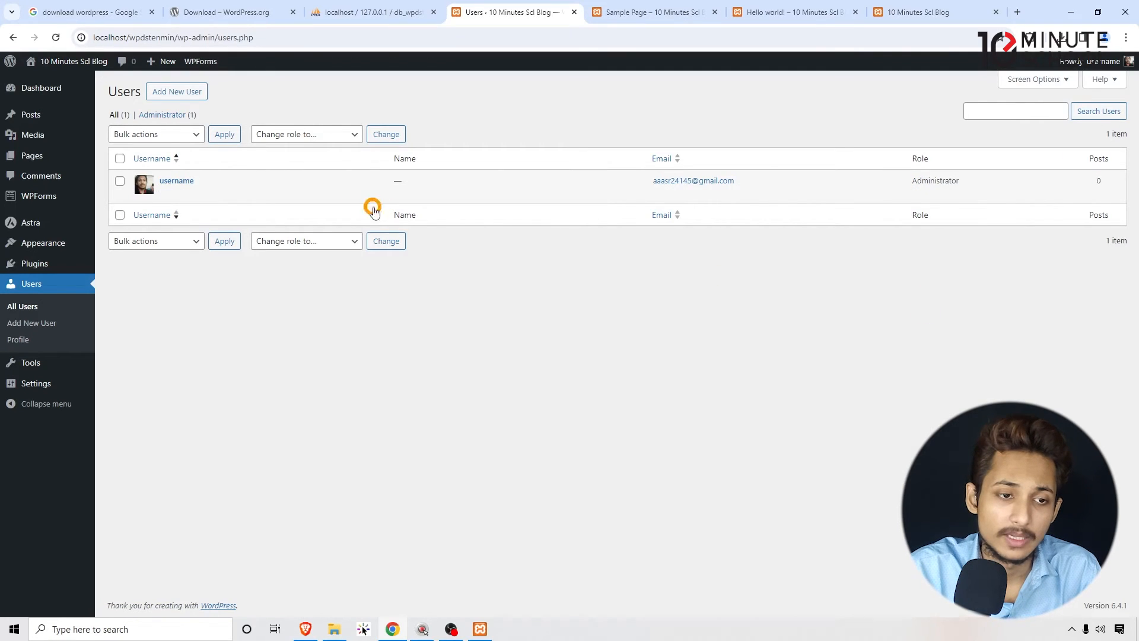
# - Review the bulk actions and the roles that can be assigned to users, without applying any change
pyautogui.click(178, 242)
pyautogui.click(178, 245)
pyautogui.click(283, 134)
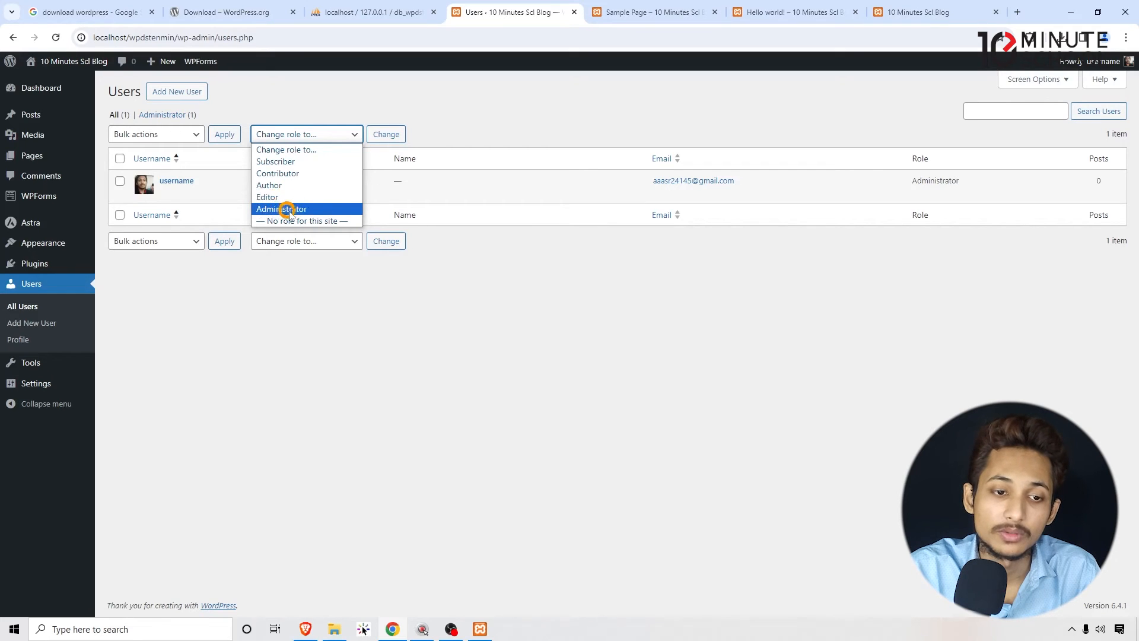
pyautogui.click(293, 320)
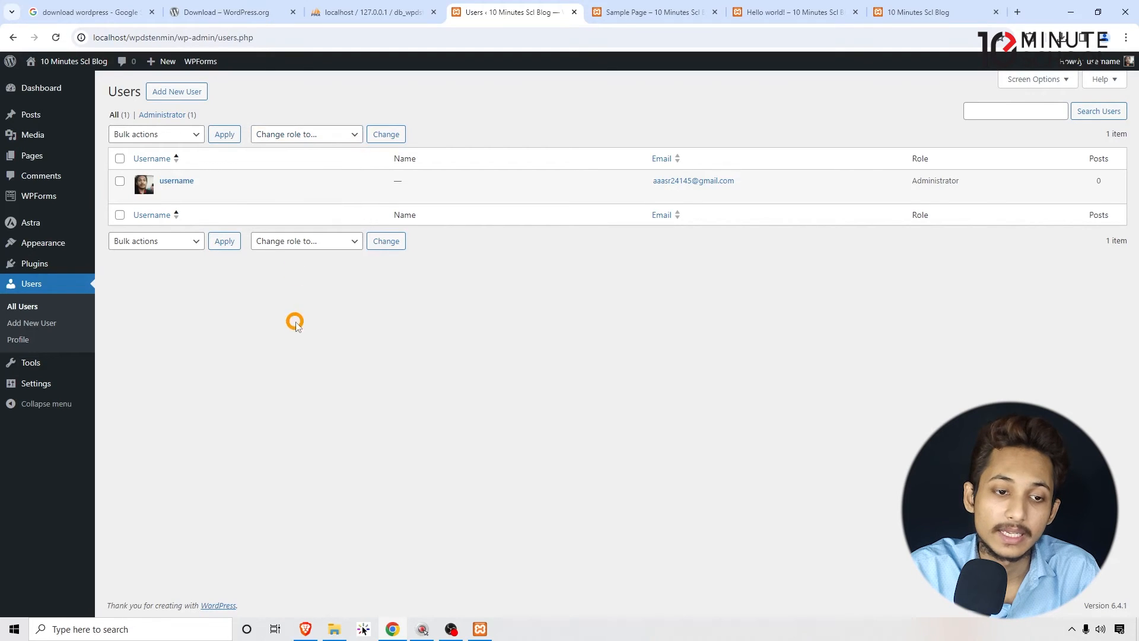
pyautogui.click(308, 143)
pyautogui.click(366, 101)
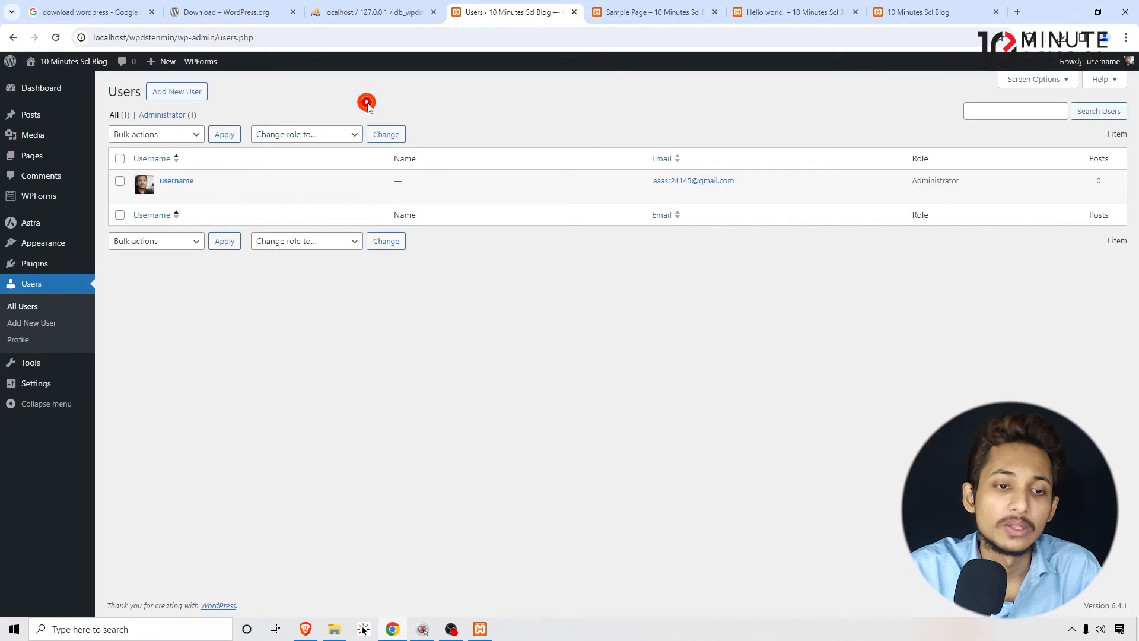
pyautogui.click(332, 135)
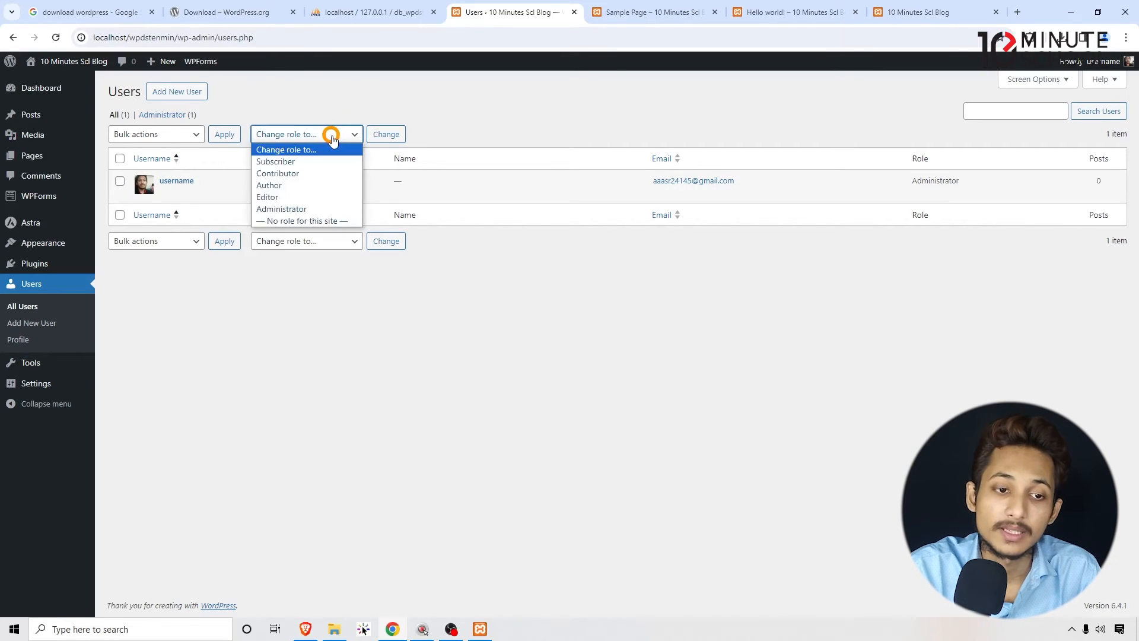
pyautogui.click(596, 401)
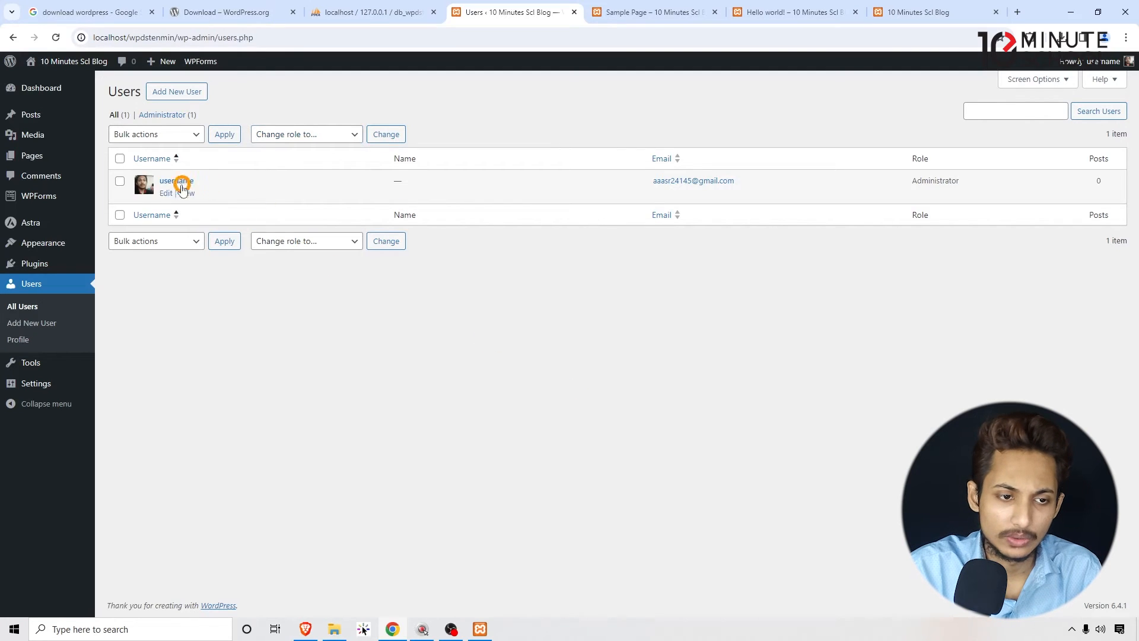
# - Open the existing user's profile and fill in the first name and last name, adding an alias in parentheses after the last name
pyautogui.moveTo(182, 177)
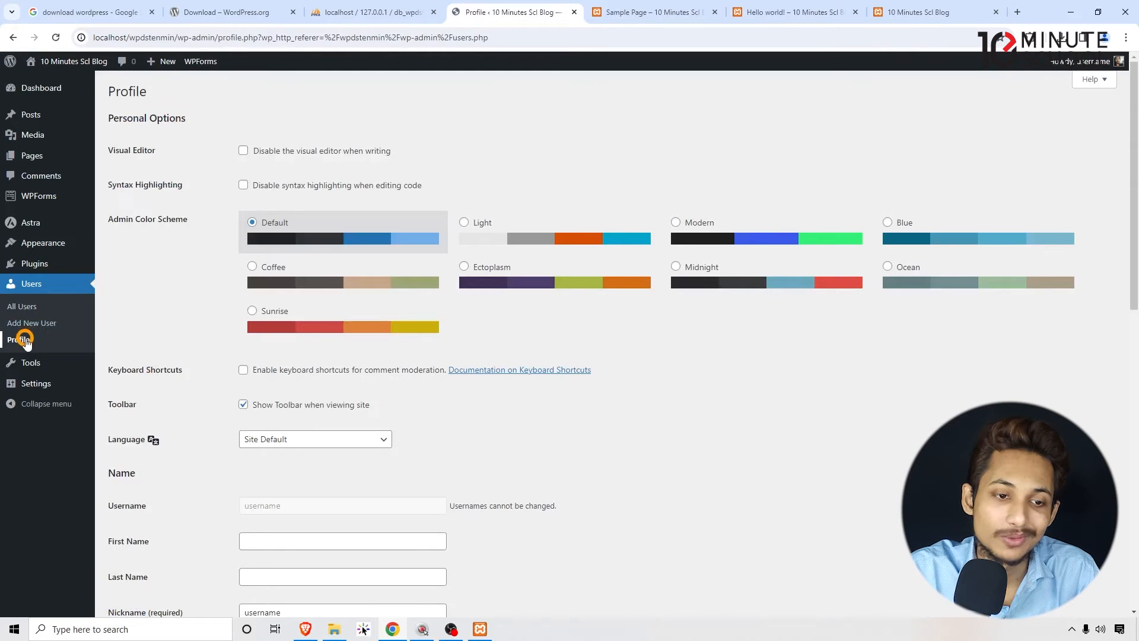
pyautogui.scroll(-5, 285, 213)
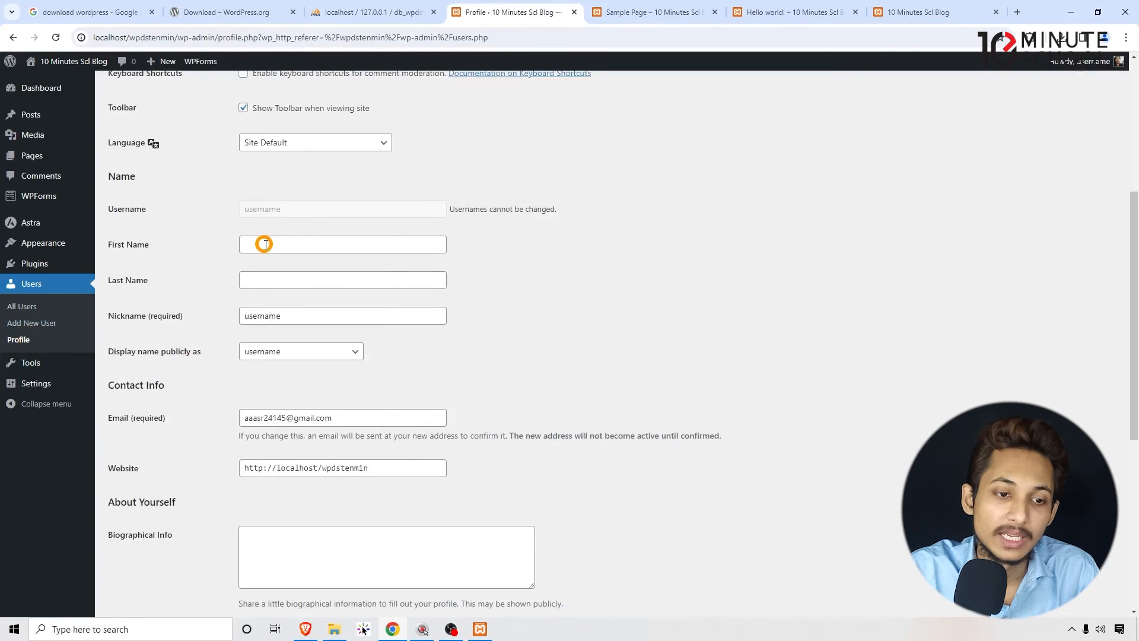
pyautogui.click(265, 244)
pyautogui.click(304, 278)
pyautogui.click(304, 277)
pyautogui.write('Asad')
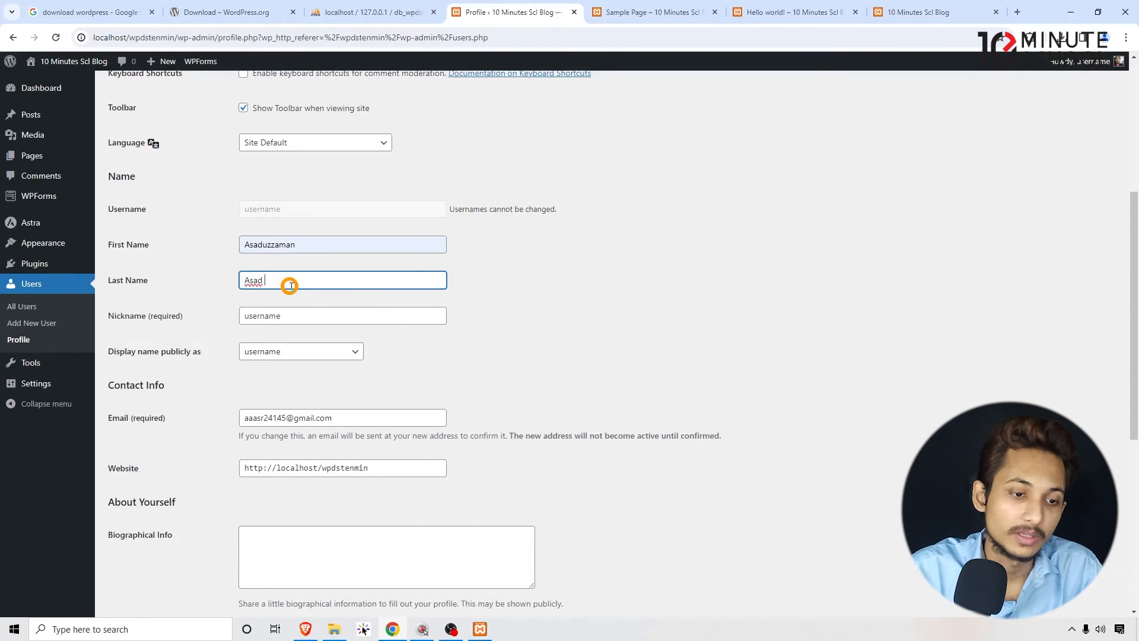
pyautogui.doubleClick(290, 315)
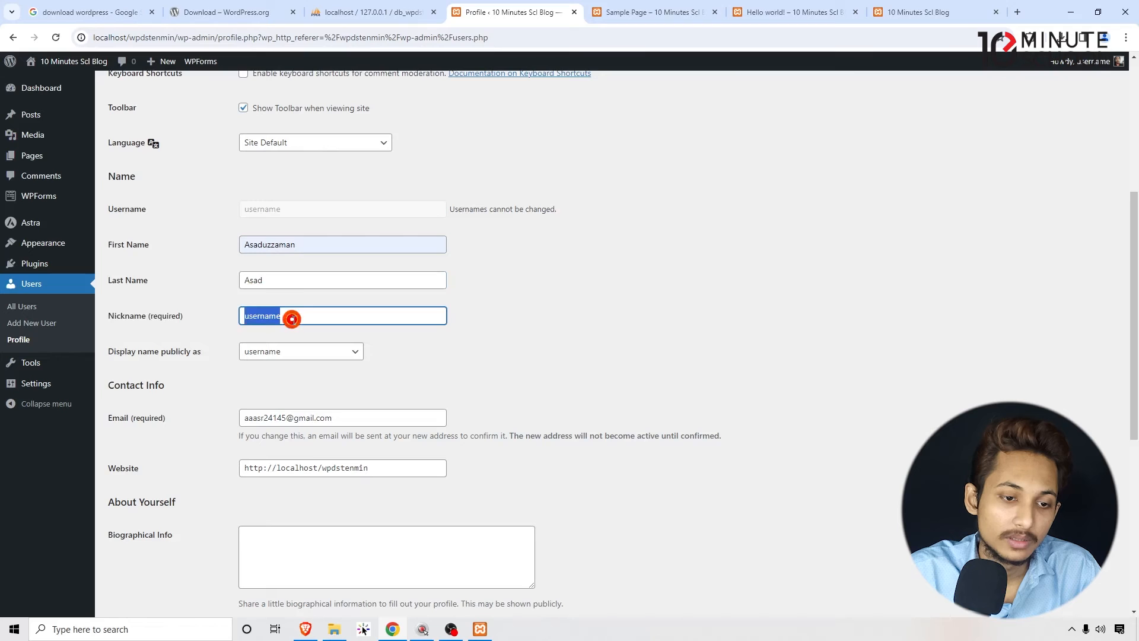
pyautogui.click(298, 282)
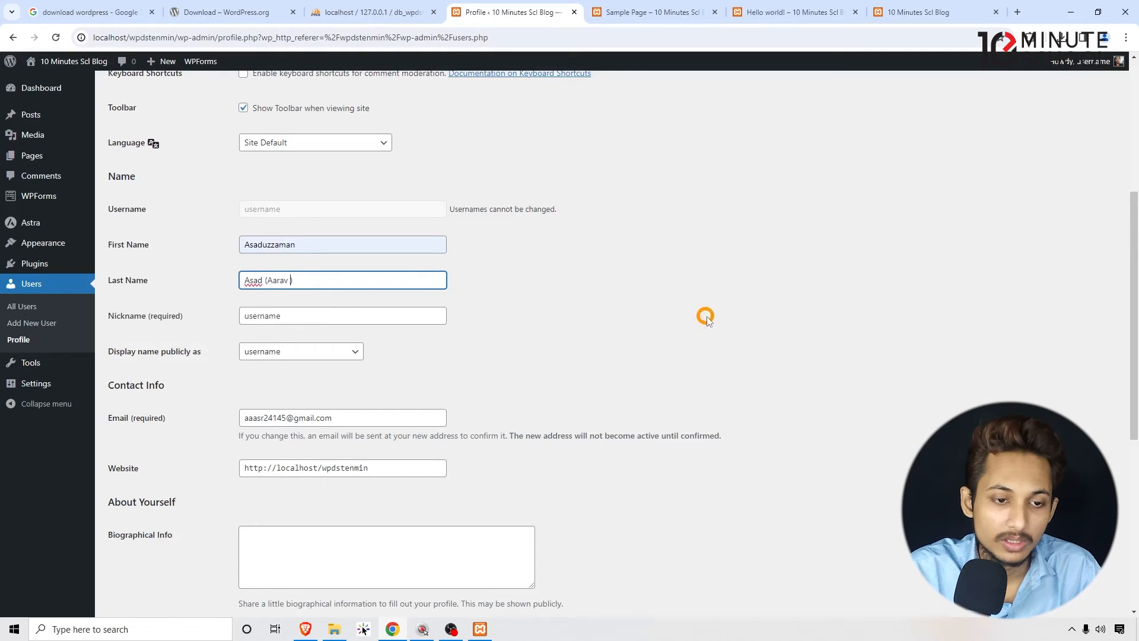
pyautogui.click(705, 316)
pyautogui.click(270, 276)
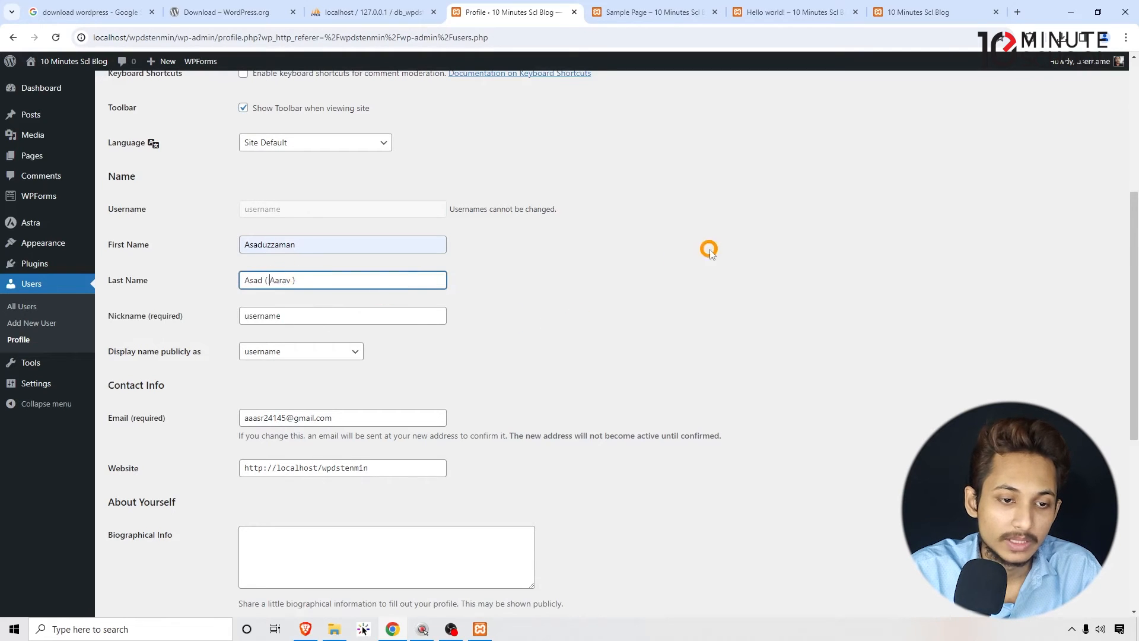
pyautogui.click(707, 248)
# - Examine the profile's biographical info, profile picture and account management sections
pyautogui.scroll(-2, 688, 254)
pyautogui.click(308, 446)
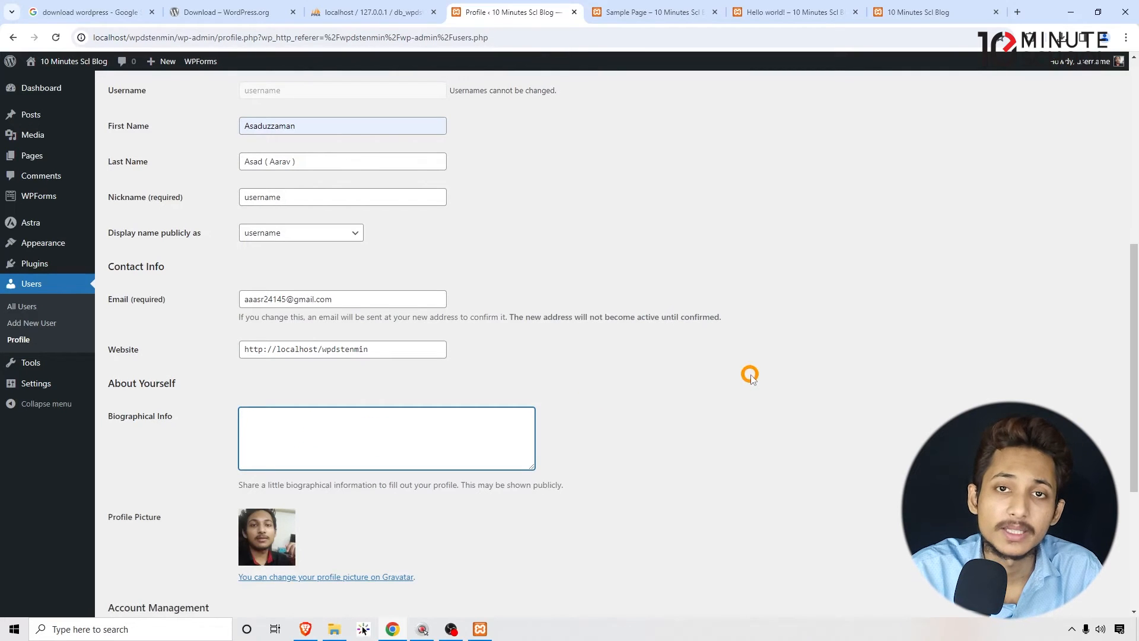
pyautogui.scroll(-4, 750, 374)
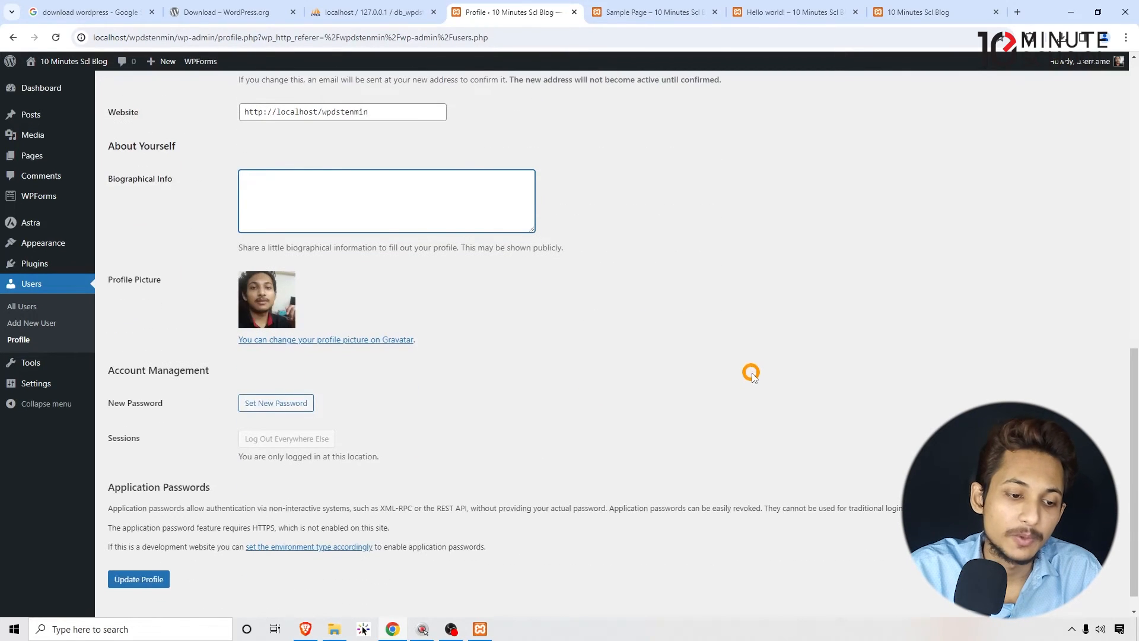
# - Save the changes made to the user profile
pyautogui.scroll(-1, 752, 374)
pyautogui.click(146, 556)
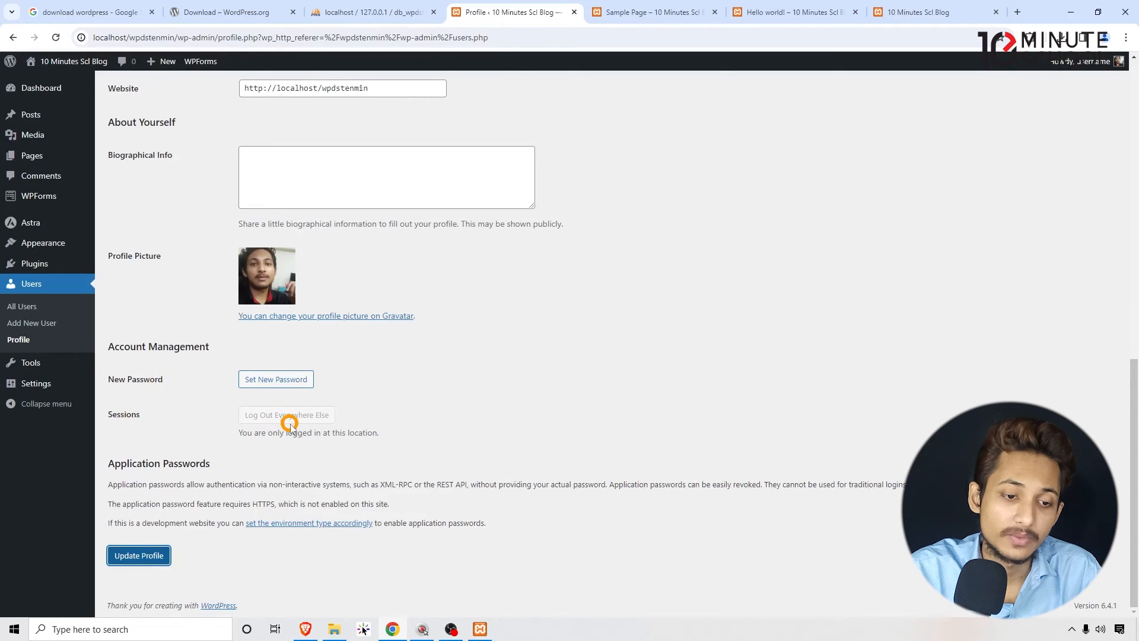
# - Preview the Light, Modern, Blue, Coffee, Ectoplasm, Midnight, Ocean and Sunrise admin color schemes in turn
pyautogui.scroll(1, 290, 426)
pyautogui.scroll(9, 223, 437)
pyautogui.scroll(-6, 226, 444)
pyautogui.scroll(7, 226, 444)
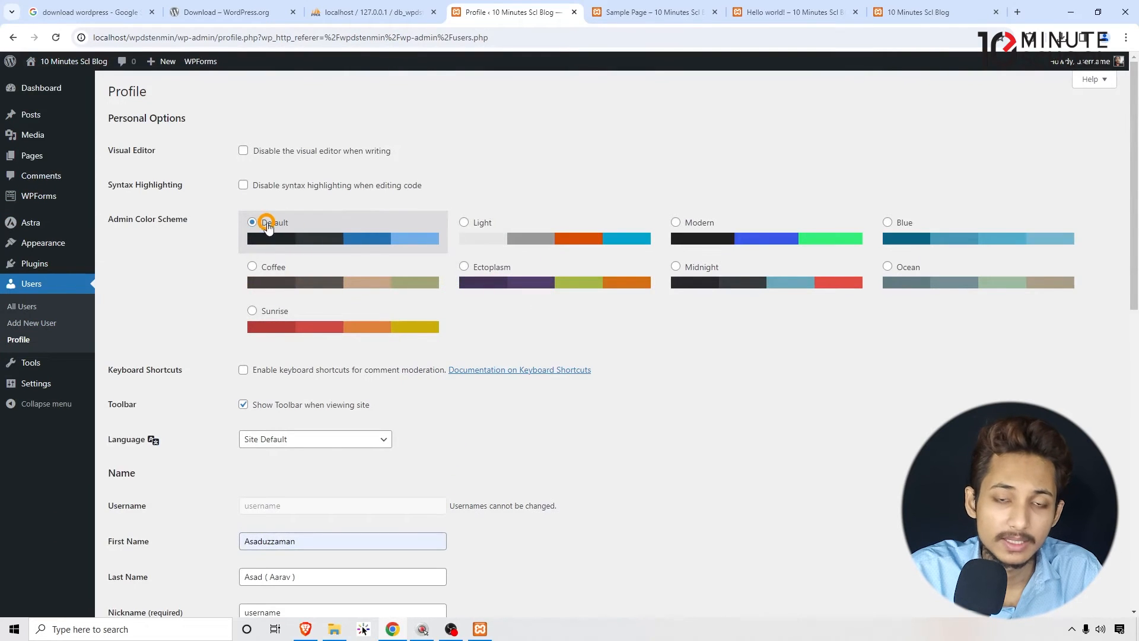
pyautogui.click(584, 236)
pyautogui.click(758, 234)
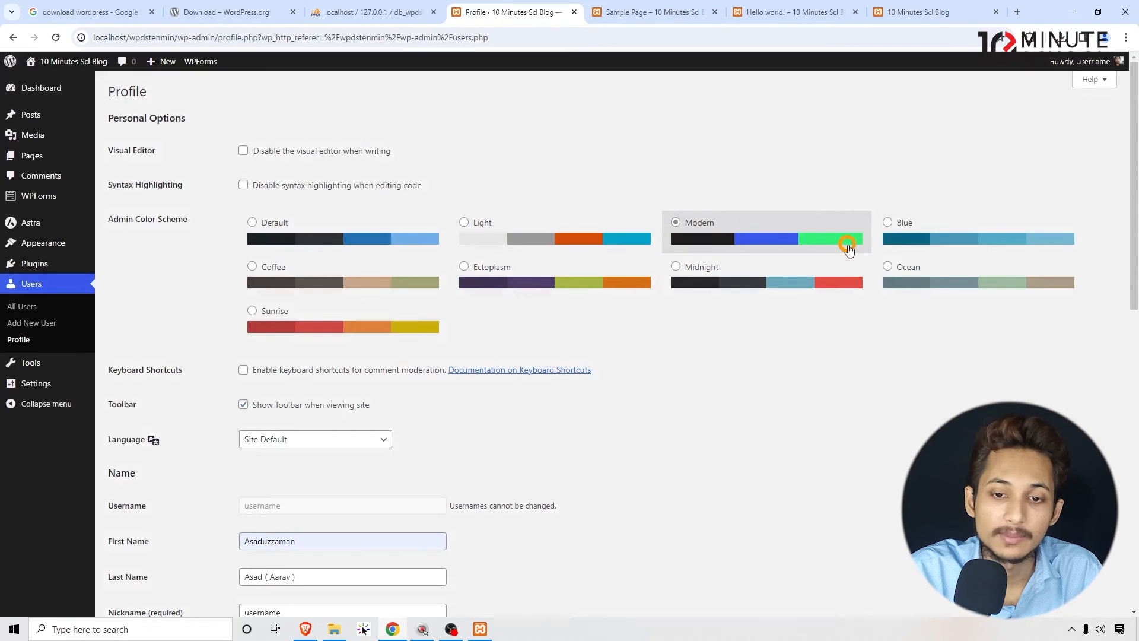
pyautogui.click(949, 238)
pyautogui.click(328, 276)
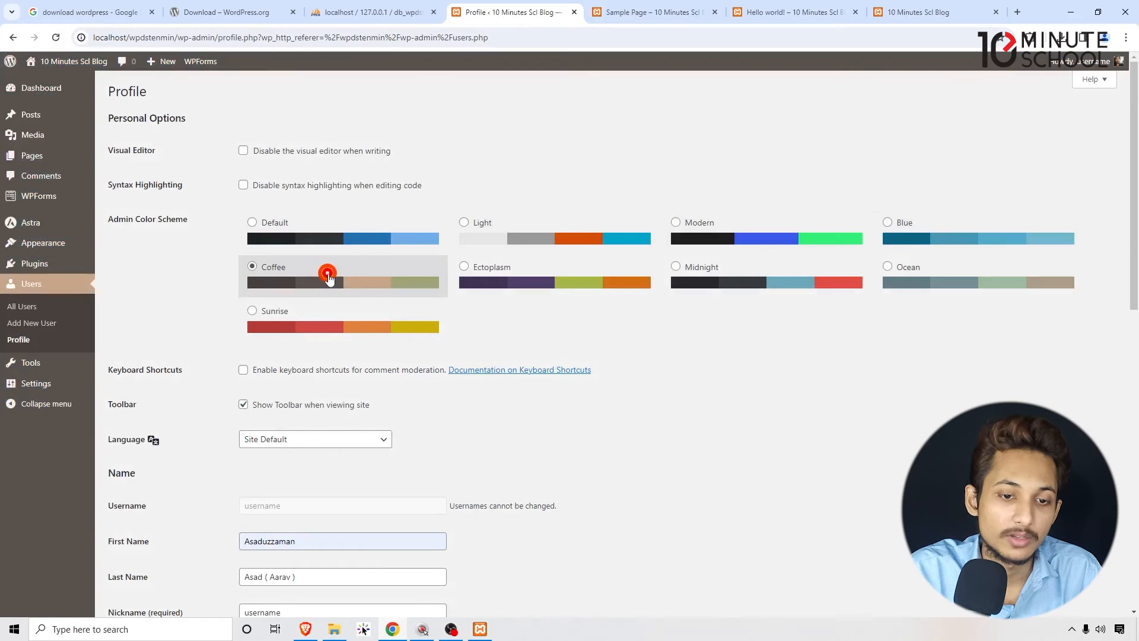
pyautogui.click(464, 268)
pyautogui.click(800, 265)
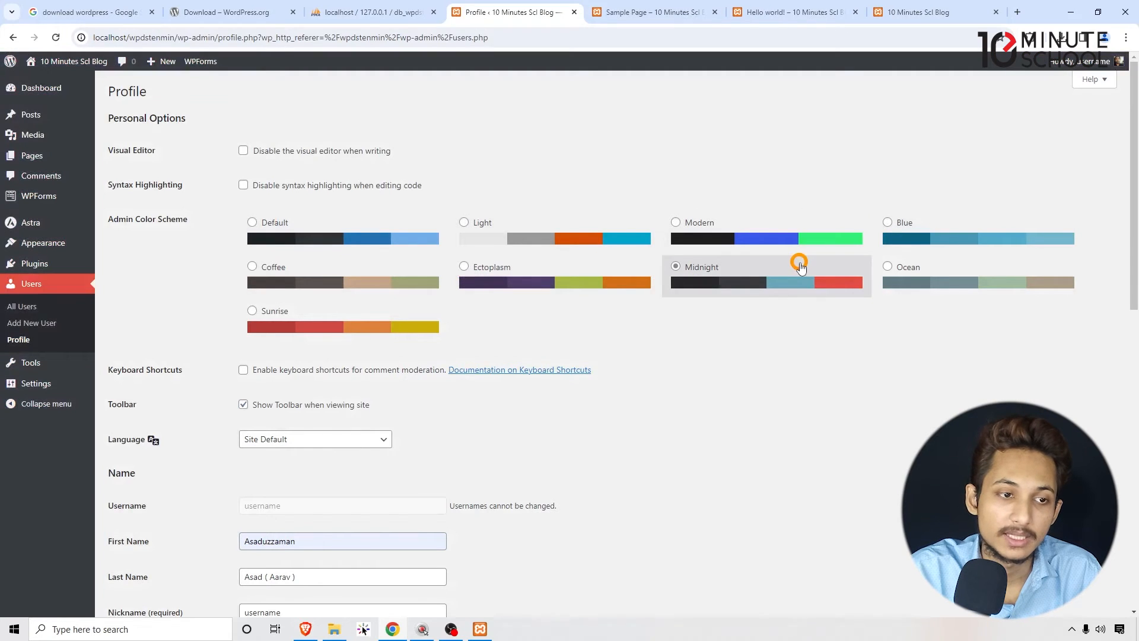
pyautogui.click(985, 287)
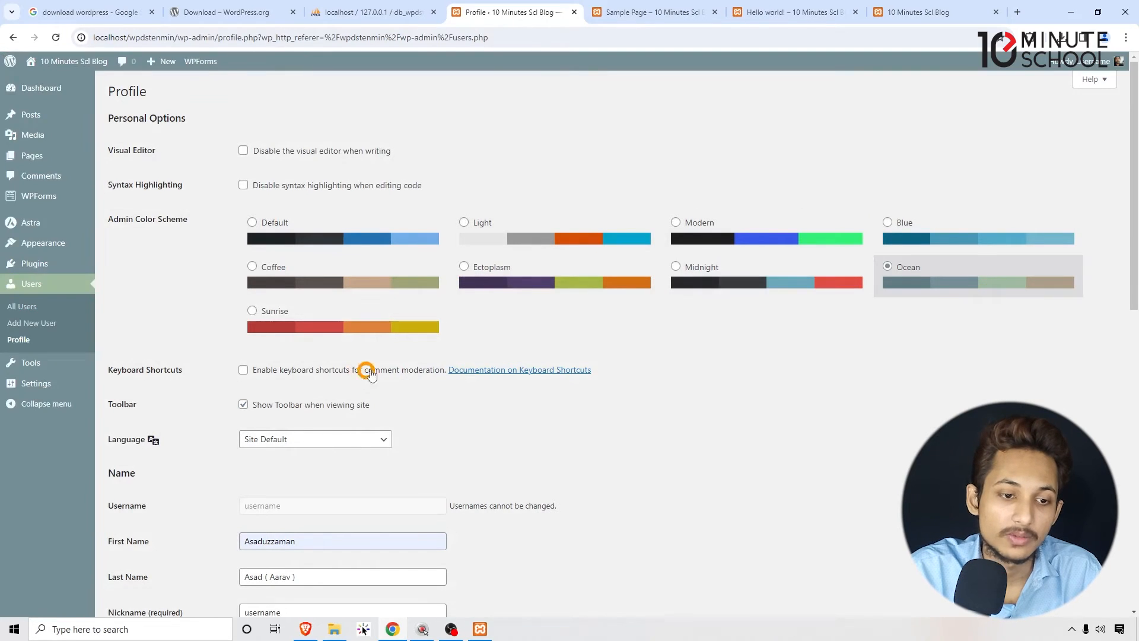
pyautogui.click(387, 316)
# - Compare the Modern and Midnight admin color schemes, choose Midnight and save the profile
pyautogui.click(719, 244)
pyautogui.click(729, 273)
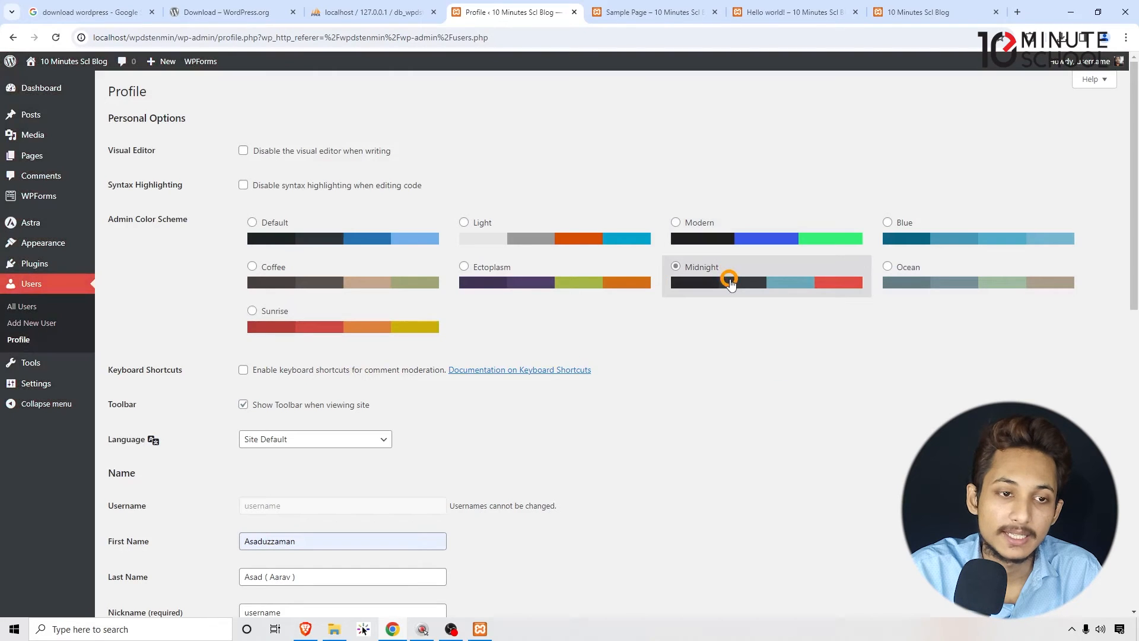
pyautogui.click(728, 251)
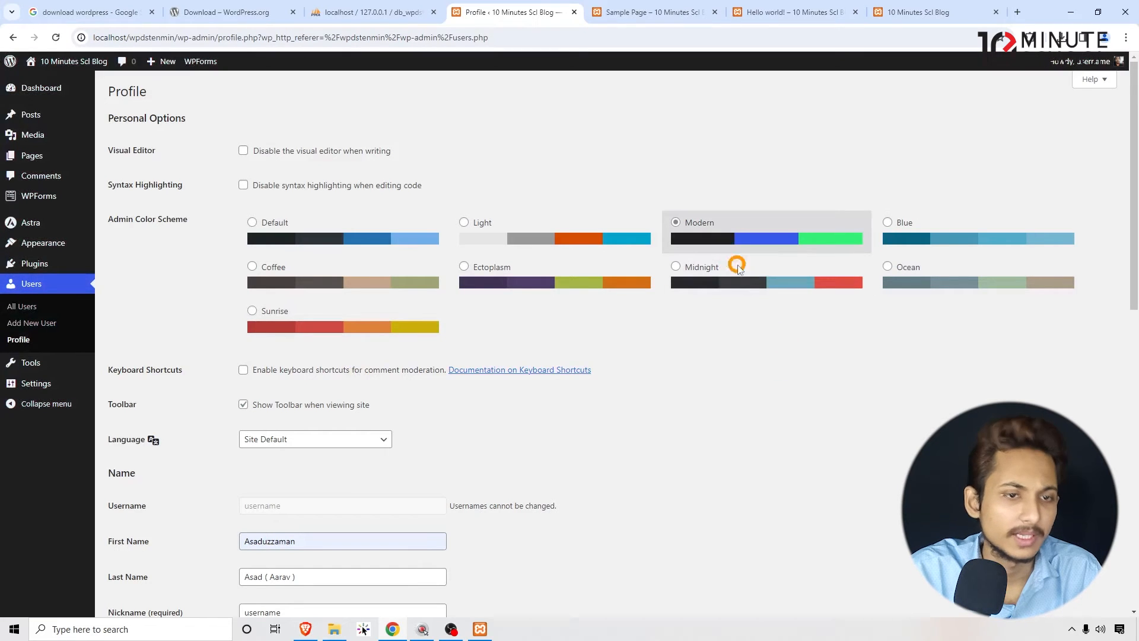
pyautogui.click(734, 280)
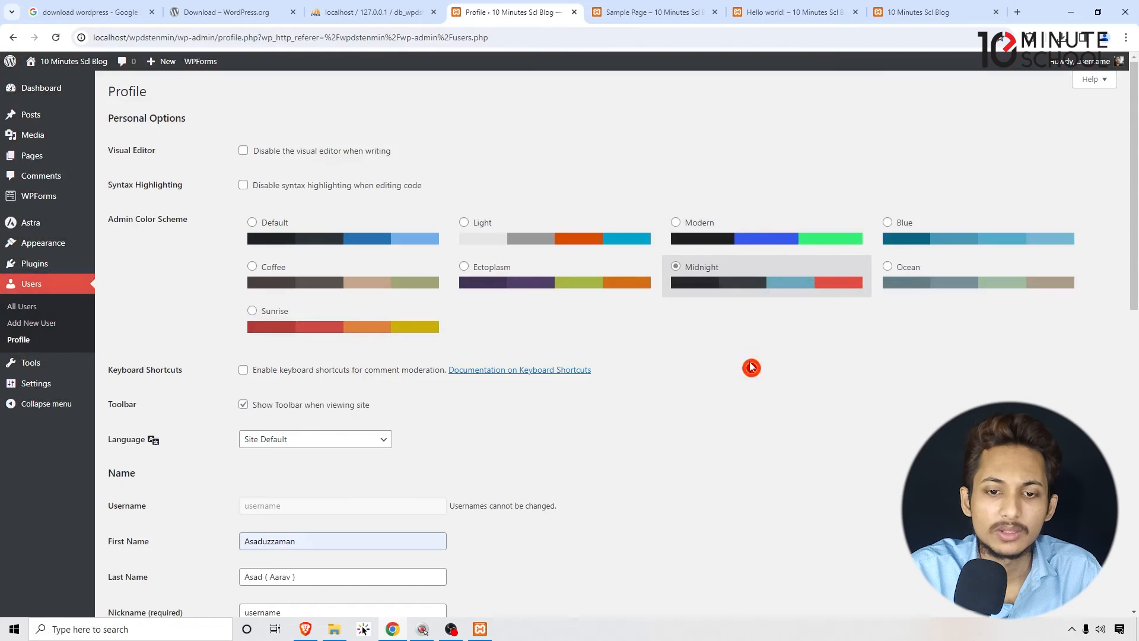
pyautogui.scroll(-10, 712, 391)
pyautogui.click(145, 558)
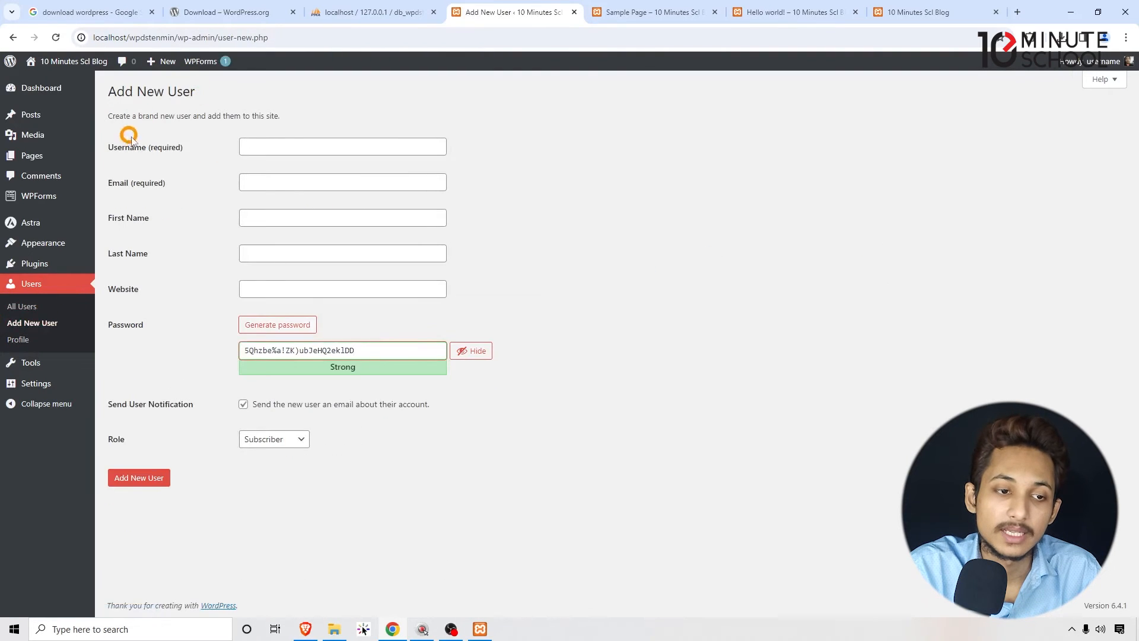
# - In the new user form, enter the email address and a username in lowercase without spaces
pyautogui.click(254, 147)
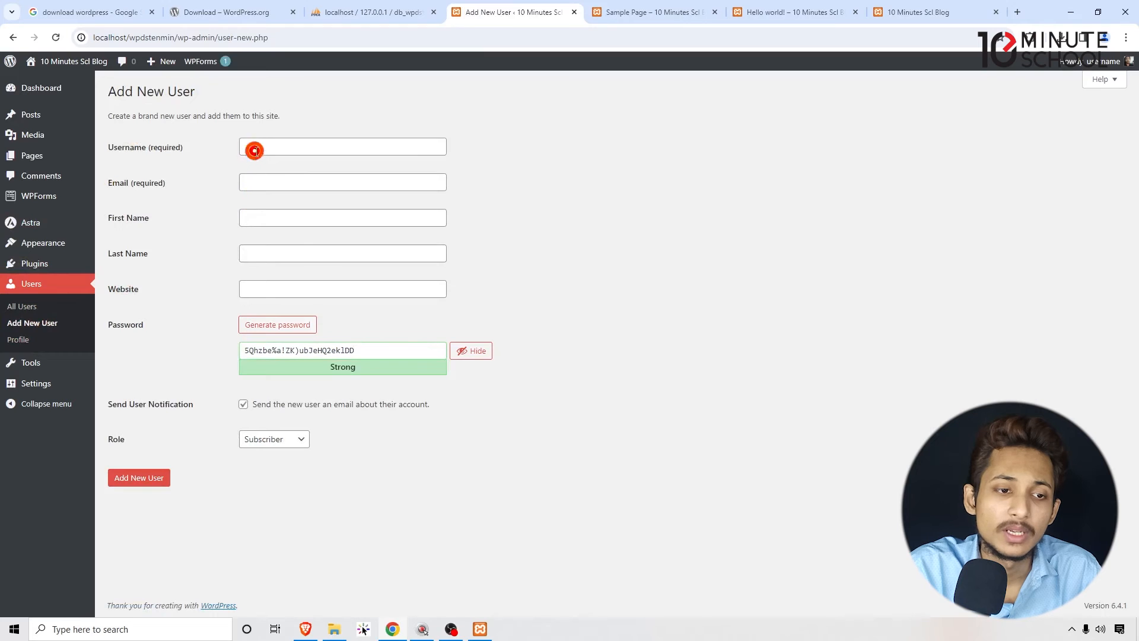
pyautogui.click(256, 182)
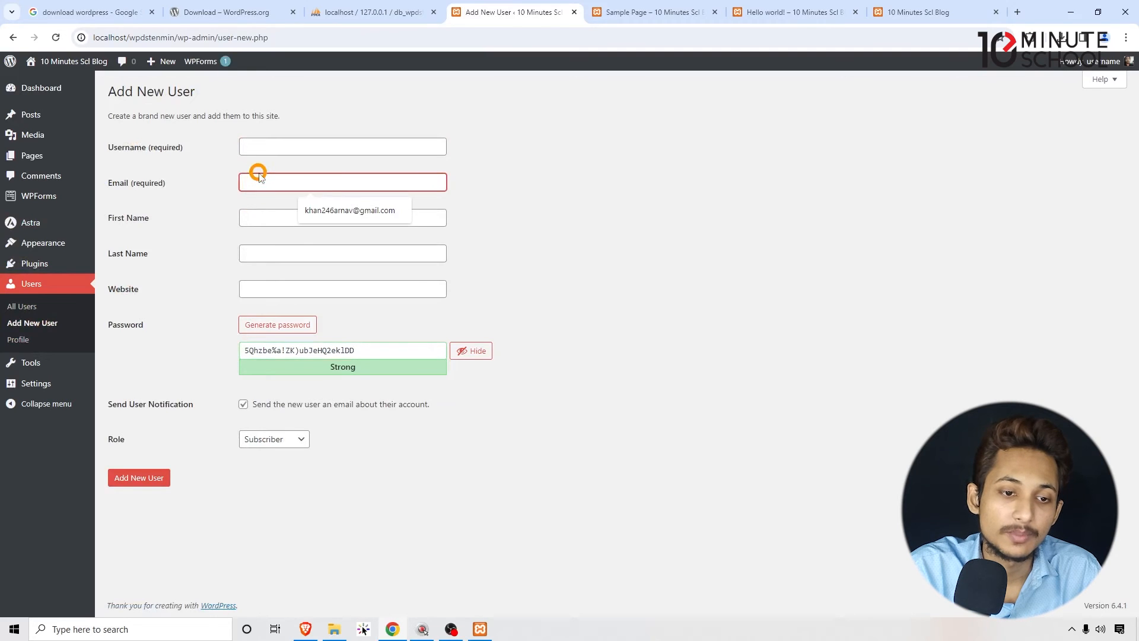
pyautogui.click(283, 142)
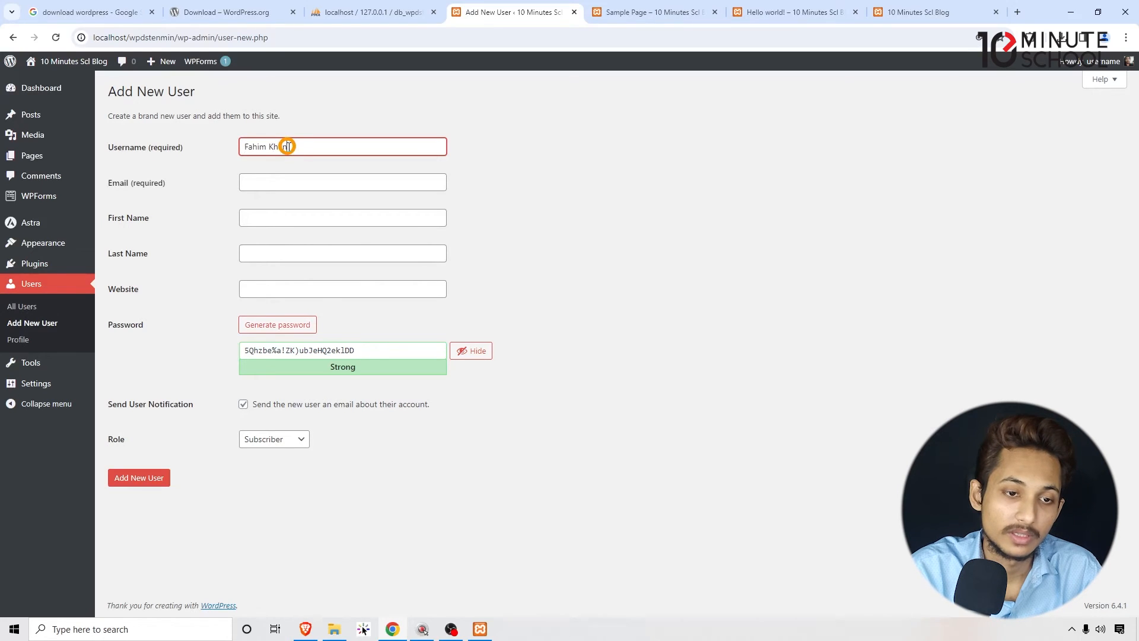
pyautogui.click(286, 180)
pyautogui.click(291, 209)
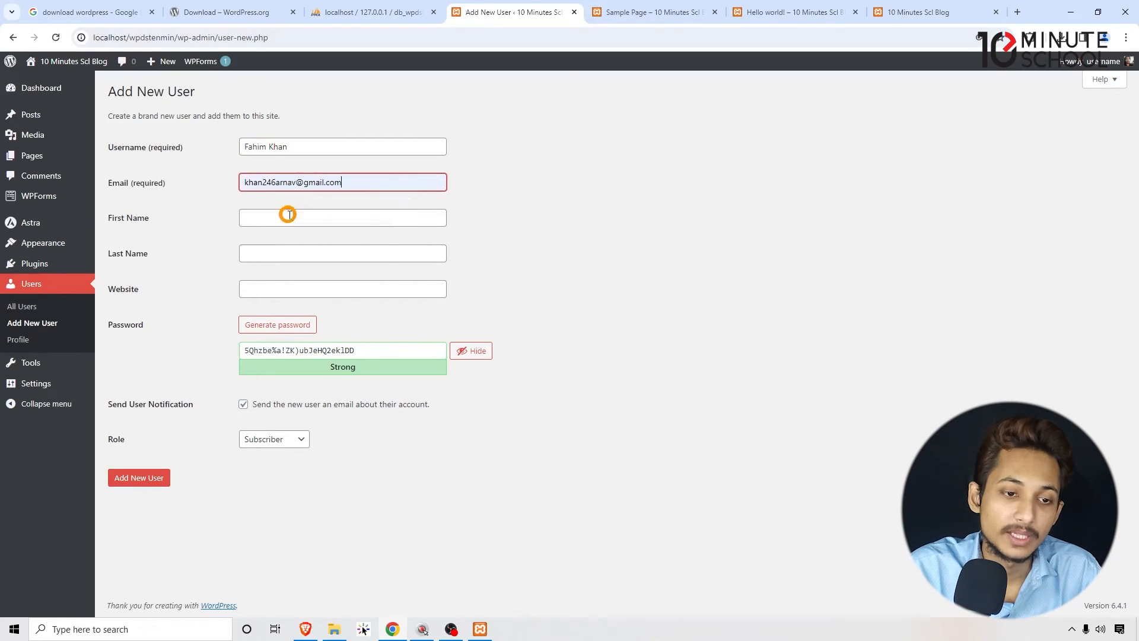
pyautogui.click(288, 216)
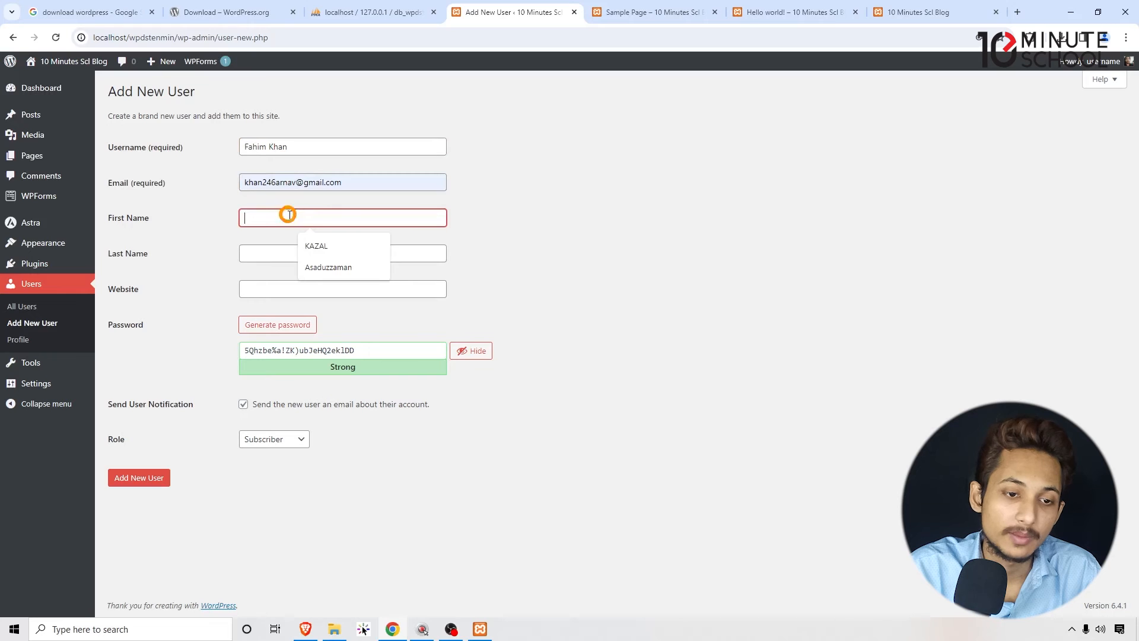
pyautogui.tripleClick(260, 144)
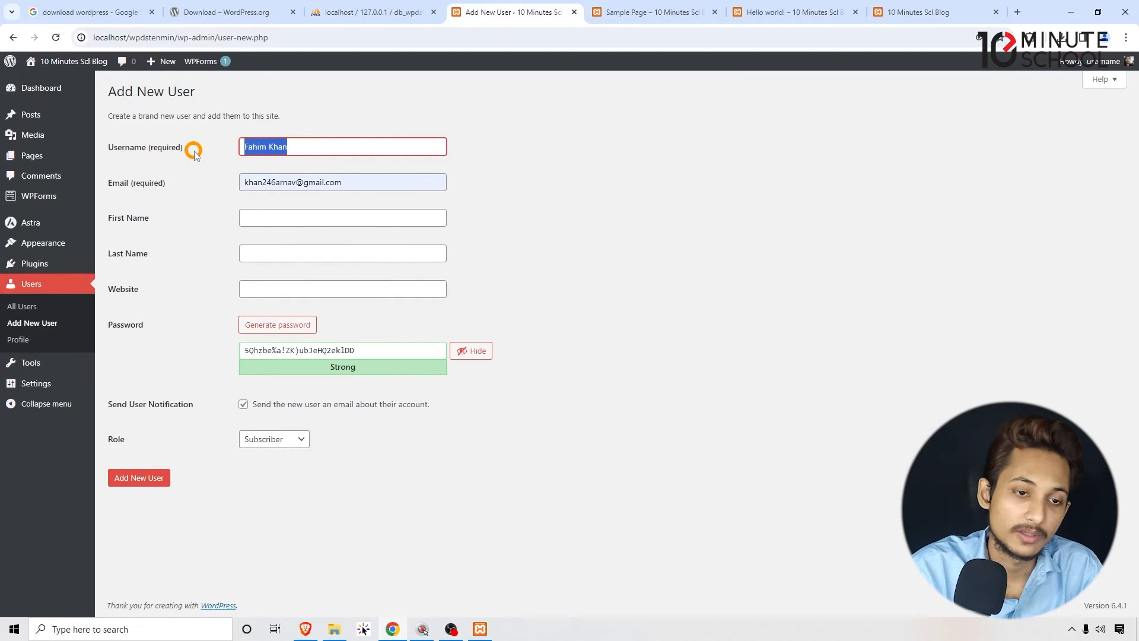
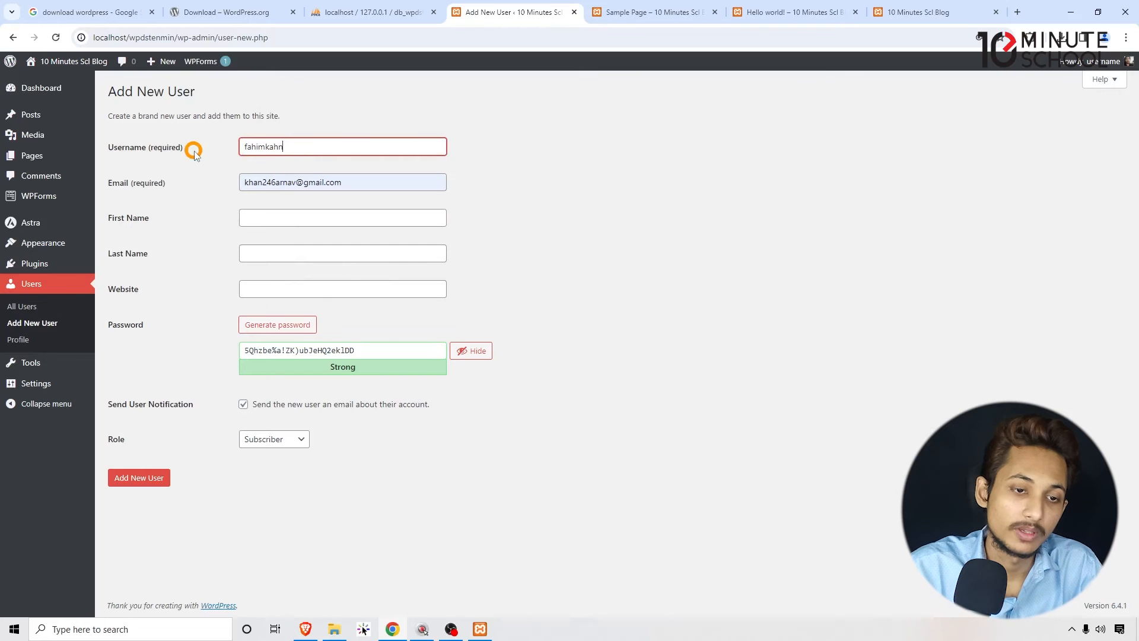
# - Reuse the username to fill in the new user's first name and last name, leaving the website empty
pyautogui.doubleClick(245, 146)
pyautogui.hotkey('ctrl', 'c')
pyautogui.click(252, 215)
pyautogui.hotkey('ctrl', 'v')
pyautogui.moveTo(297, 217); pyautogui.dragTo(262, 220)
pyautogui.hotkey('ctrl', 'x')
pyautogui.click(267, 254)
pyautogui.hotkey('ctrl', 'v')
pyautogui.click(372, 283)
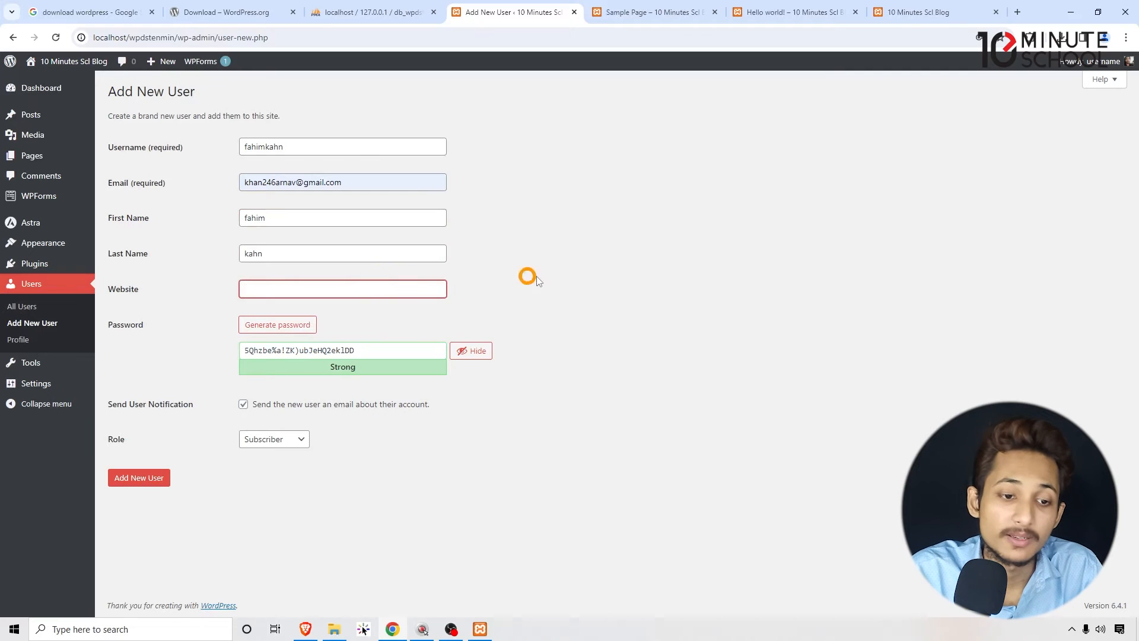
# - Toggle the visibility of the suggested password and generate another one
pyautogui.moveTo(397, 350); pyautogui.dragTo(140, 363)
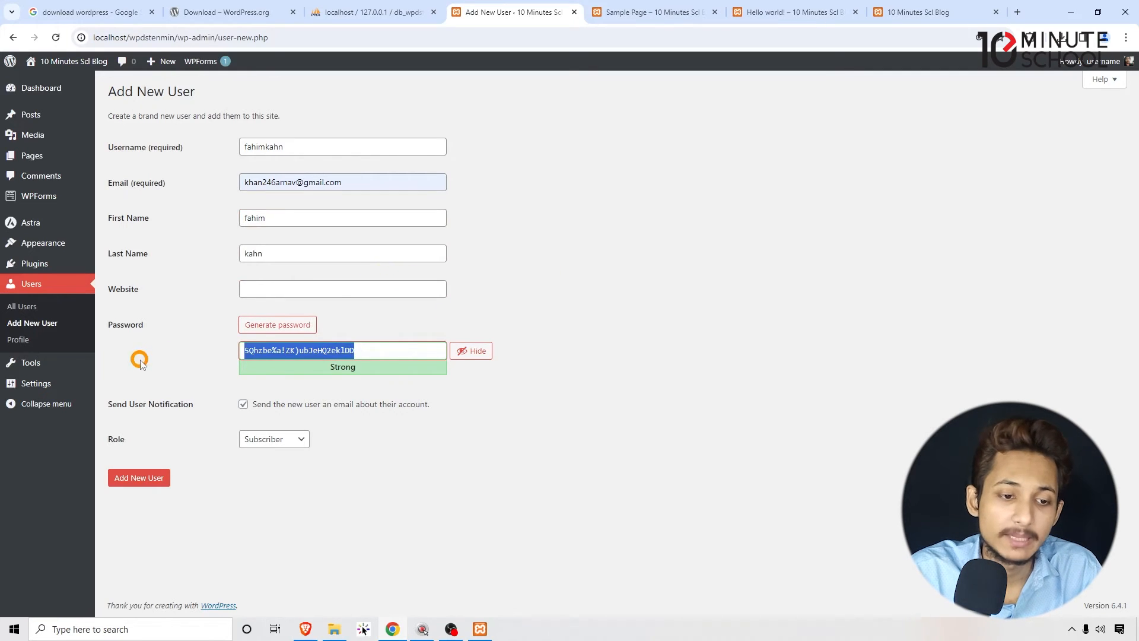
pyautogui.click(465, 351)
pyautogui.click(468, 352)
pyautogui.click(379, 353)
pyautogui.click(280, 327)
# - Replace the generated password with a custom account password and confirm the use of a weak password
pyautogui.moveTo(359, 351); pyautogui.dragTo(20, 368)
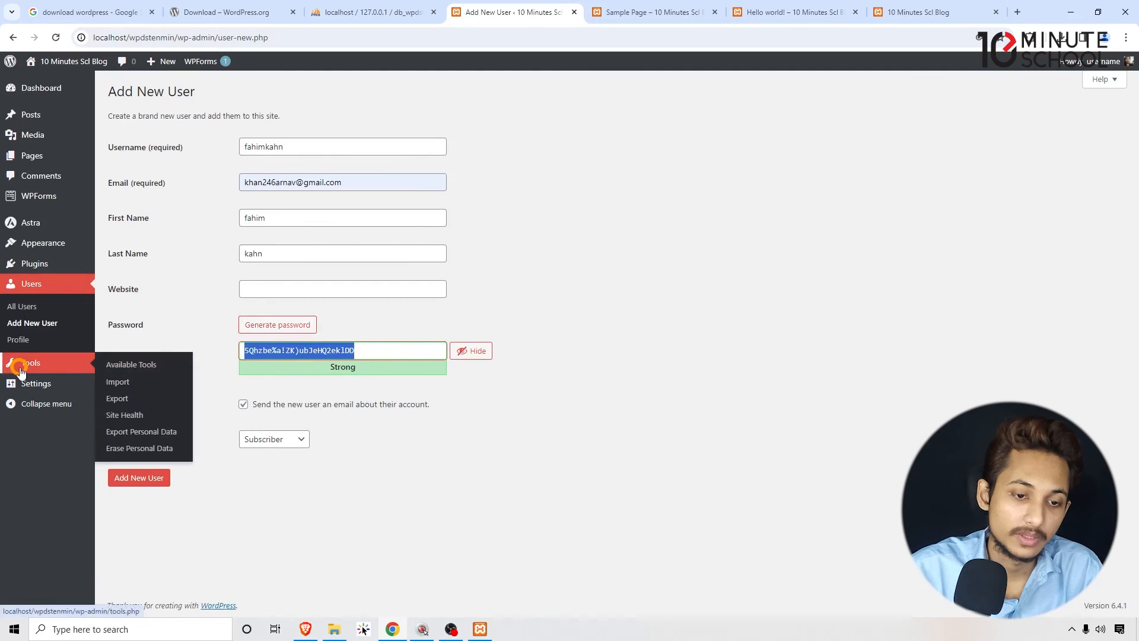
pyautogui.press('BackSpace')
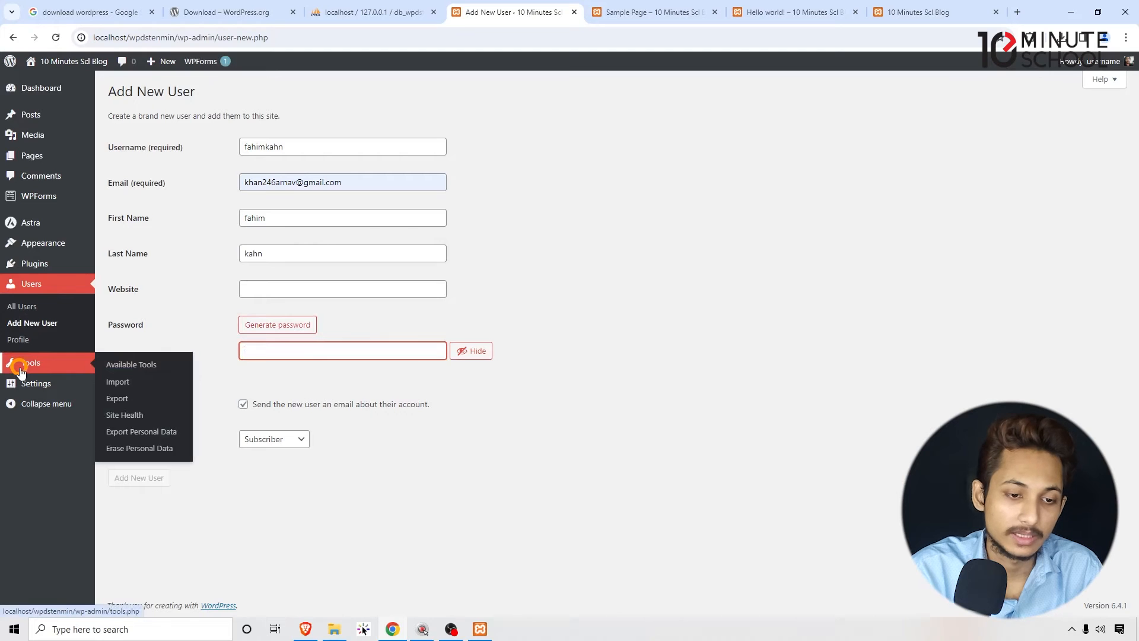
pyautogui.write('sdf')
pyautogui.press('BackSpace')
pyautogui.press('BackSpace')
pyautogui.write('pa')
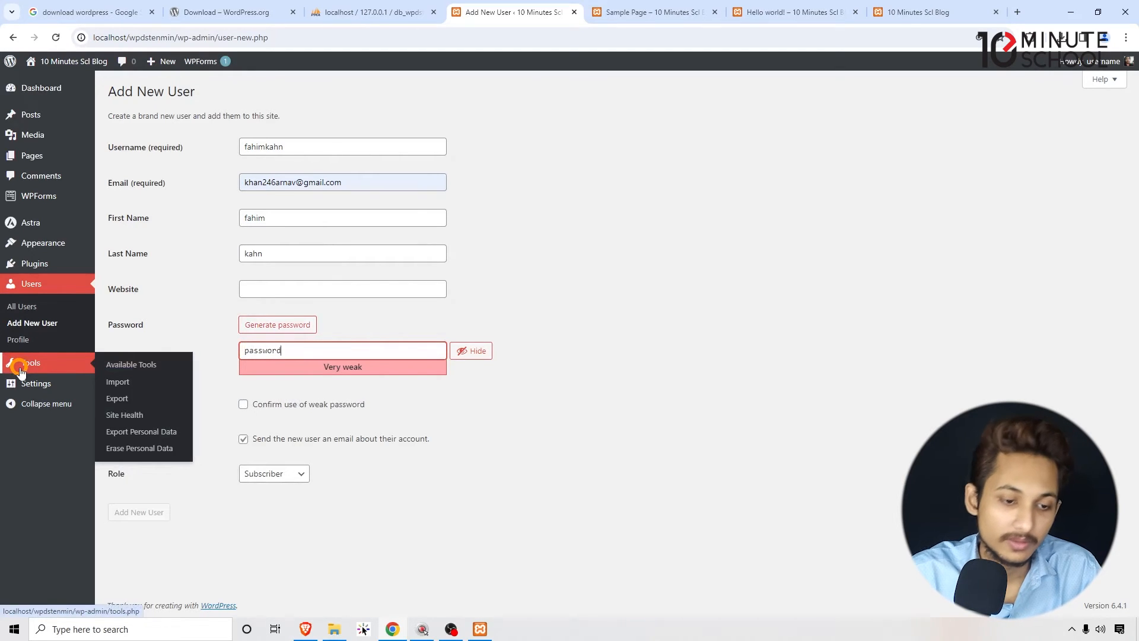
pyautogui.click(273, 405)
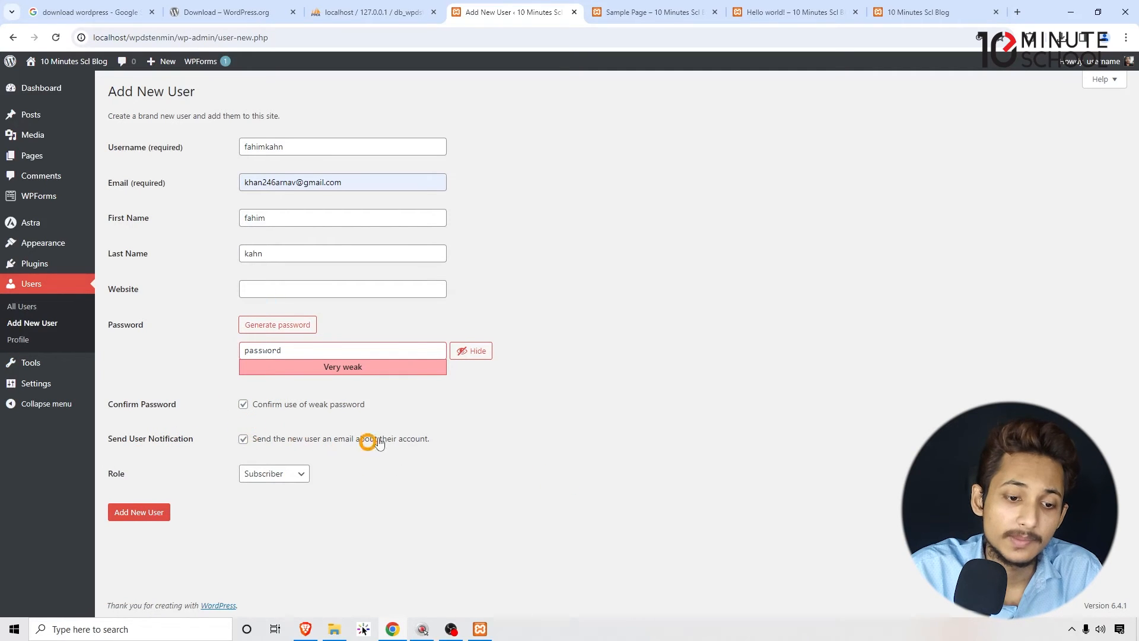
pyautogui.moveTo(351, 183); pyautogui.dragTo(553, 195)
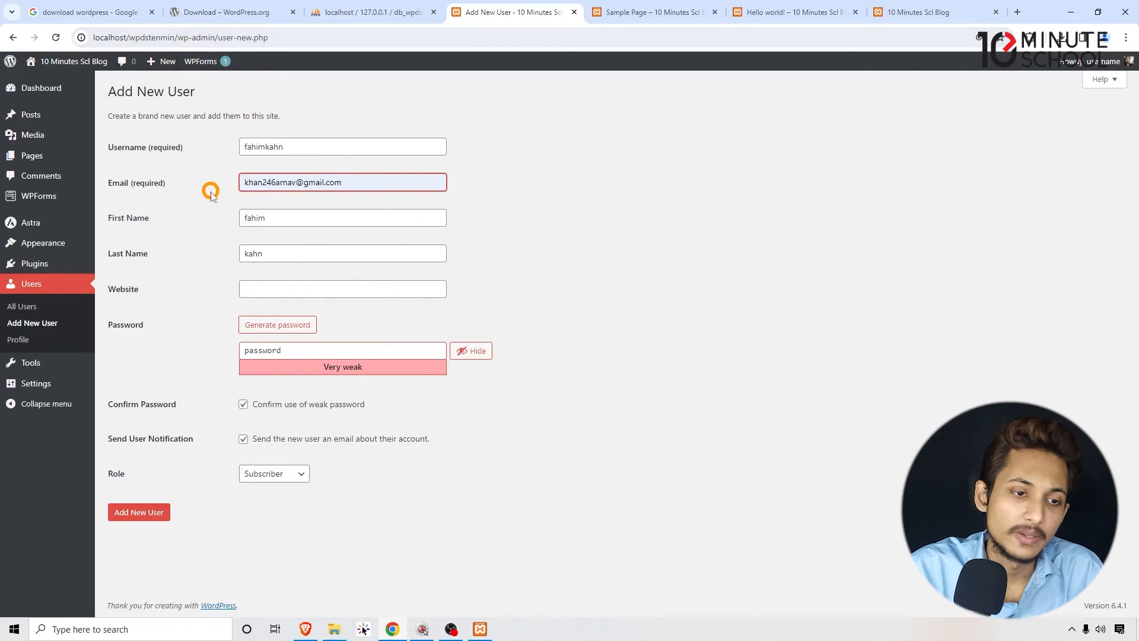
pyautogui.moveTo(380, 184); pyautogui.dragTo(714, 248)
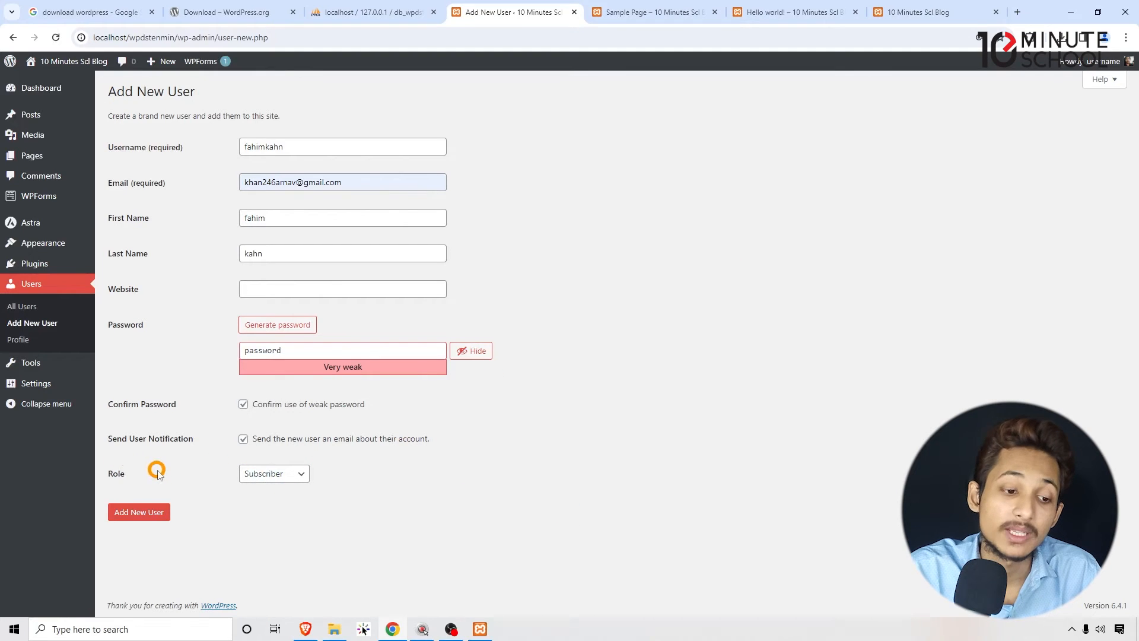
# - Try out the Subscriber, Administrator, Editor and Author roles for the new user
pyautogui.click(269, 474)
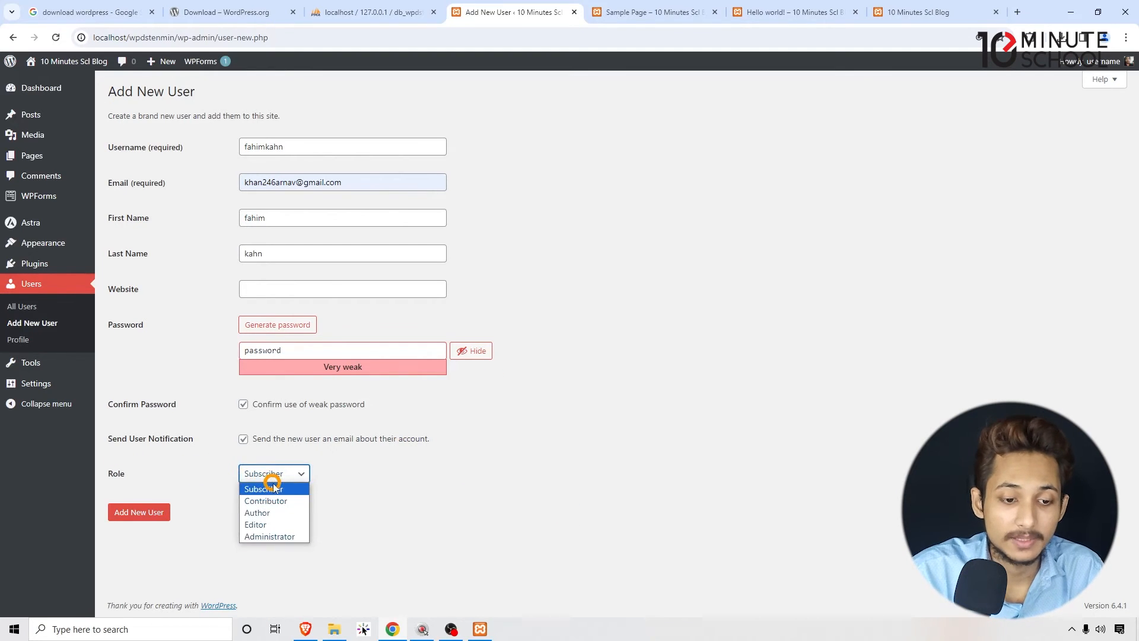
pyautogui.click(276, 489)
pyautogui.click(270, 473)
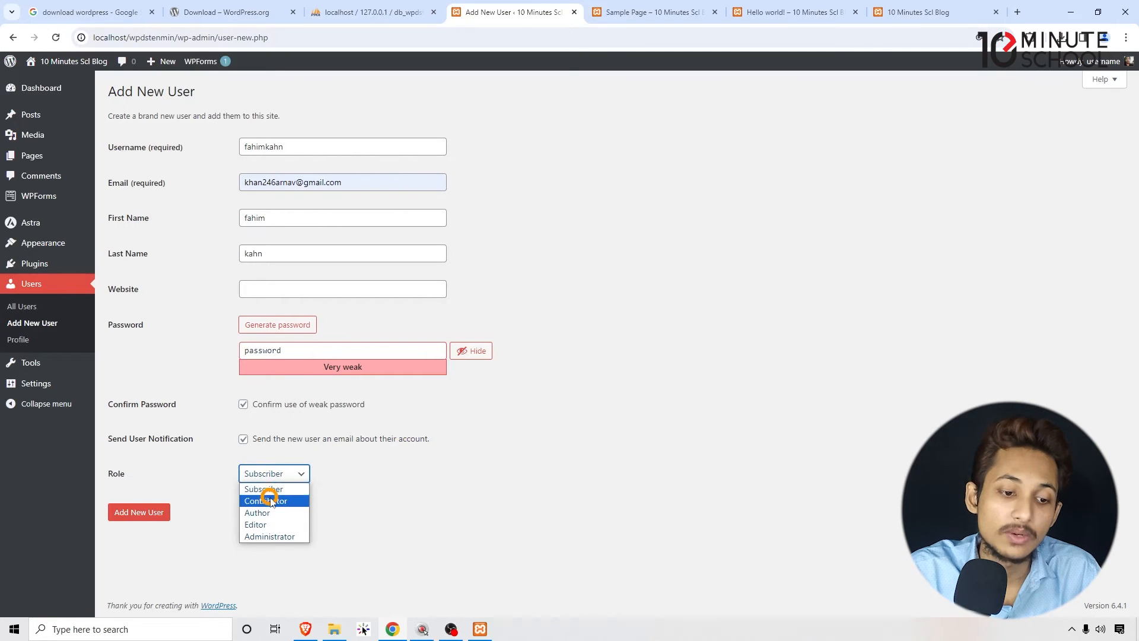
pyautogui.click(272, 536)
pyautogui.rightClick(279, 552)
pyautogui.click(244, 548)
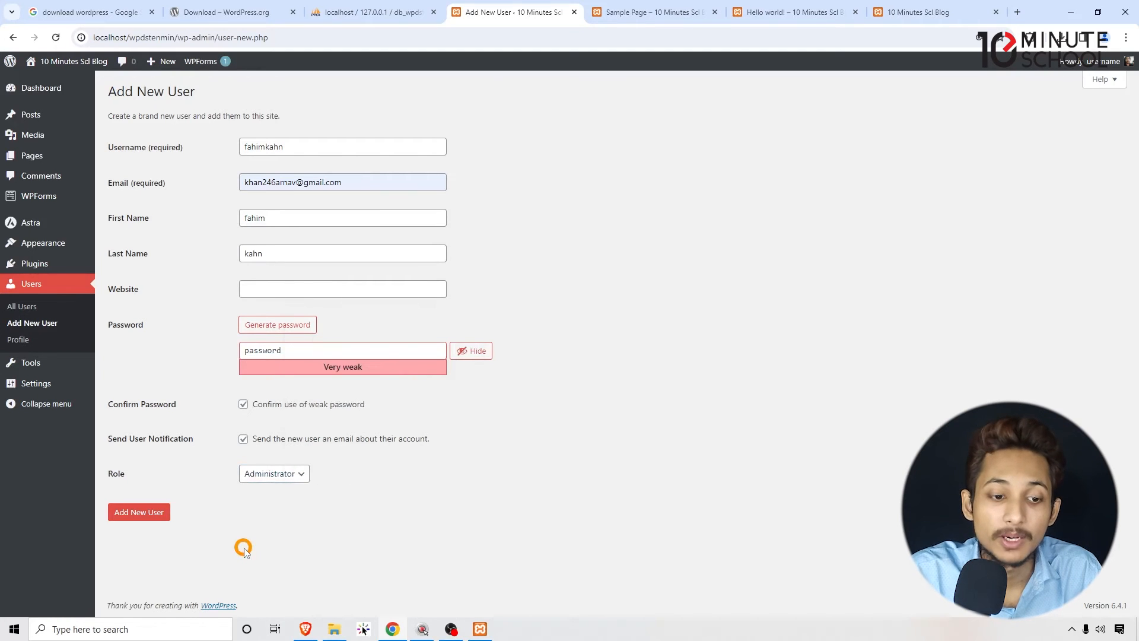
pyautogui.click(273, 473)
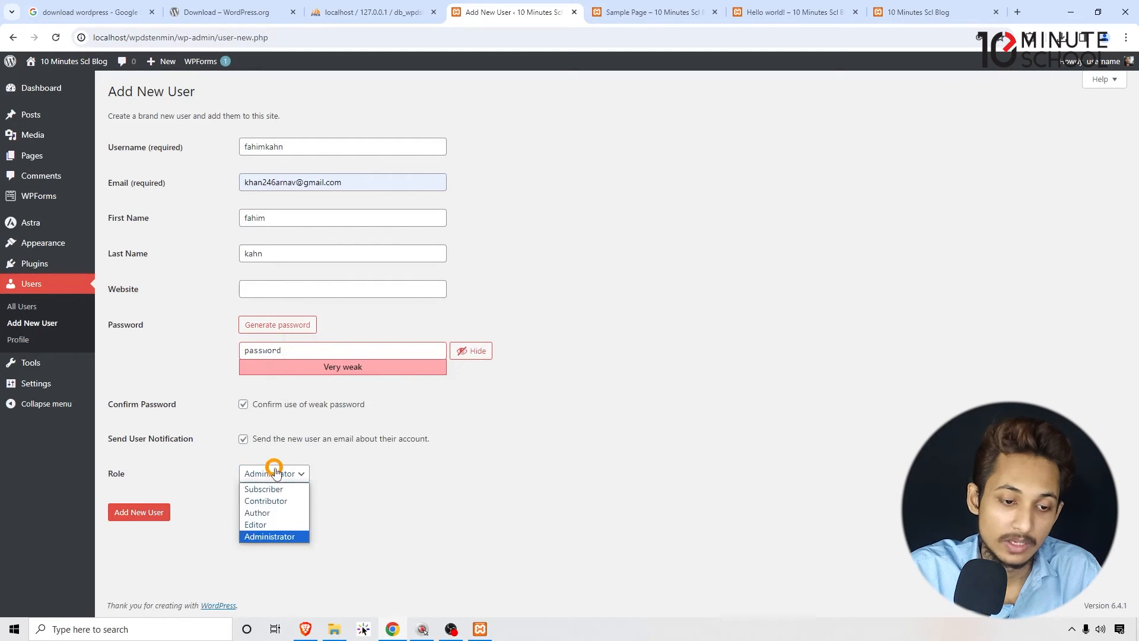
pyautogui.click(265, 525)
pyautogui.click(279, 471)
pyautogui.click(274, 512)
pyautogui.click(278, 471)
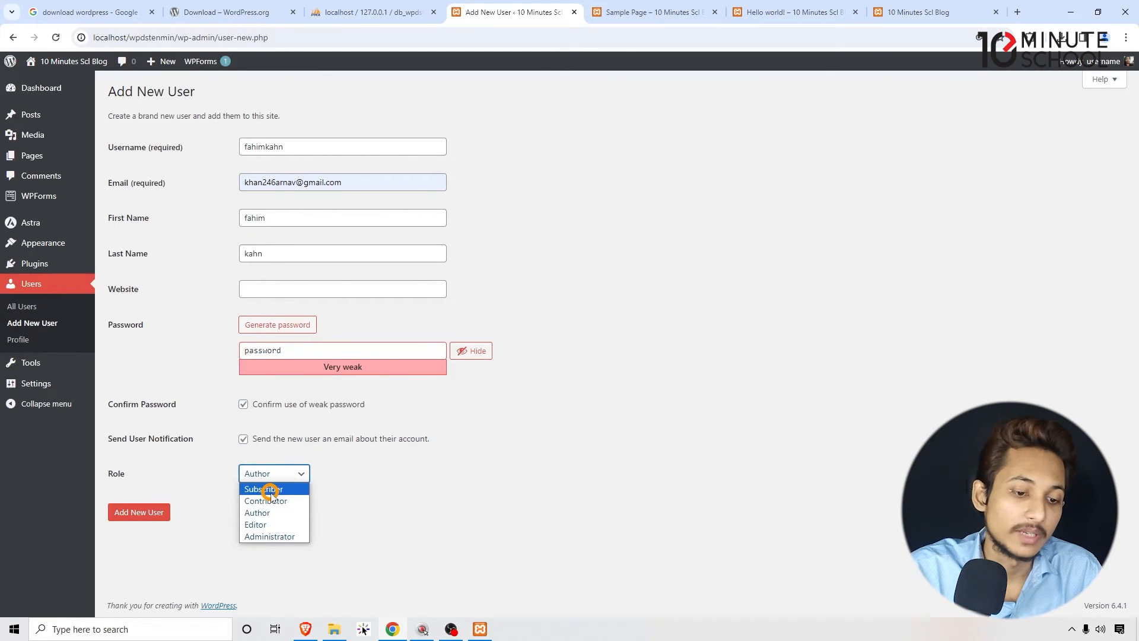
pyautogui.click(279, 537)
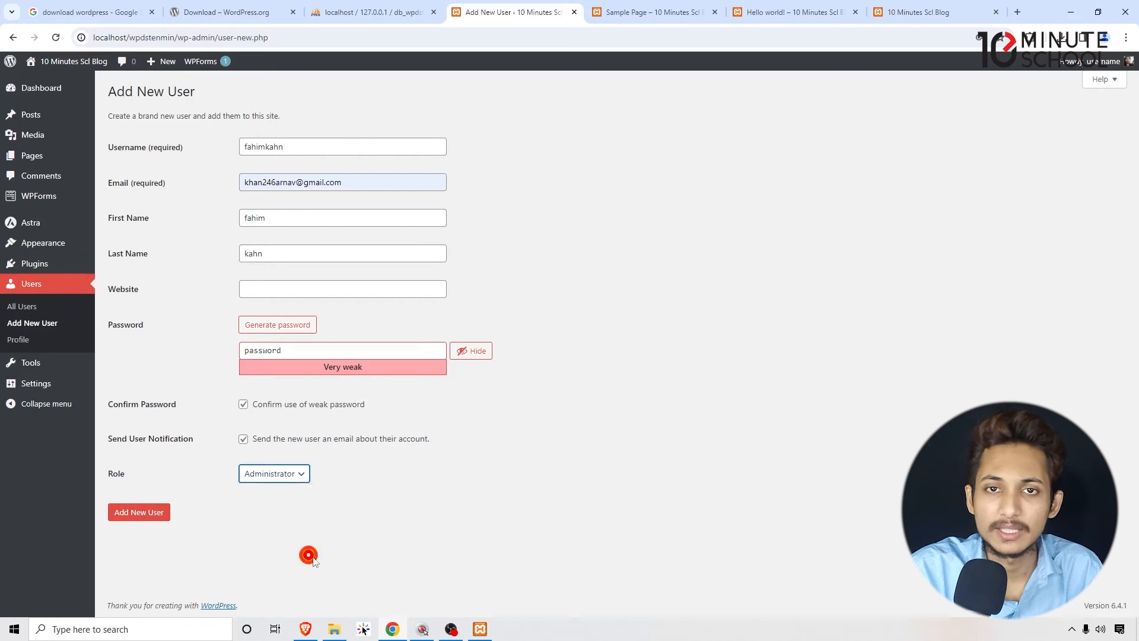
# - Assign the Author role to the new user and create the account
pyautogui.click(292, 474)
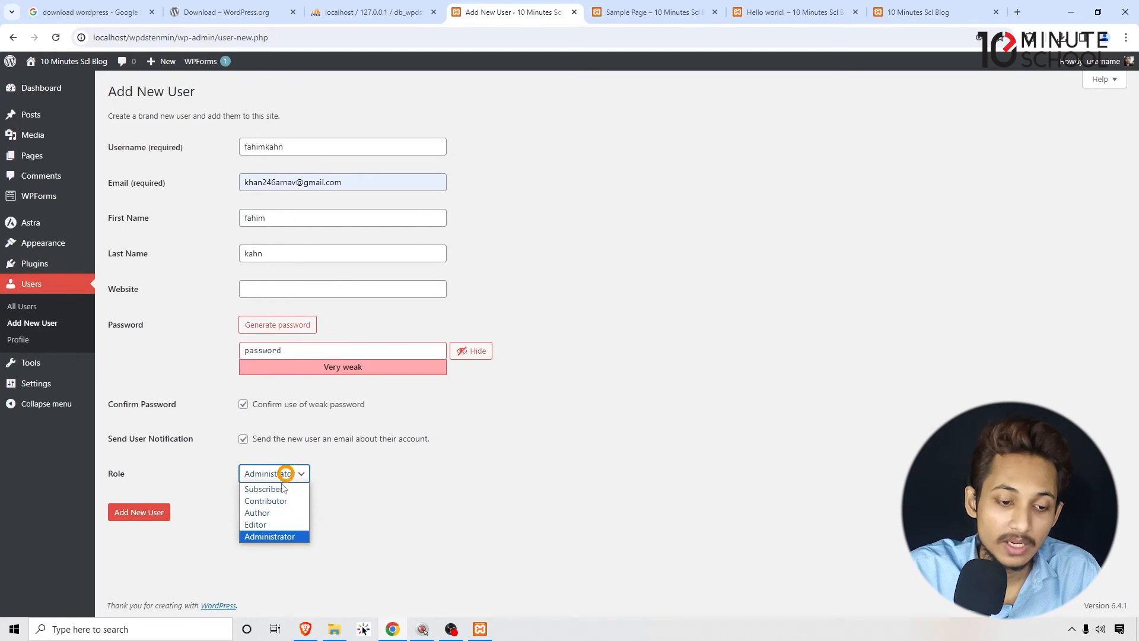
pyautogui.click(270, 513)
pyautogui.click(135, 521)
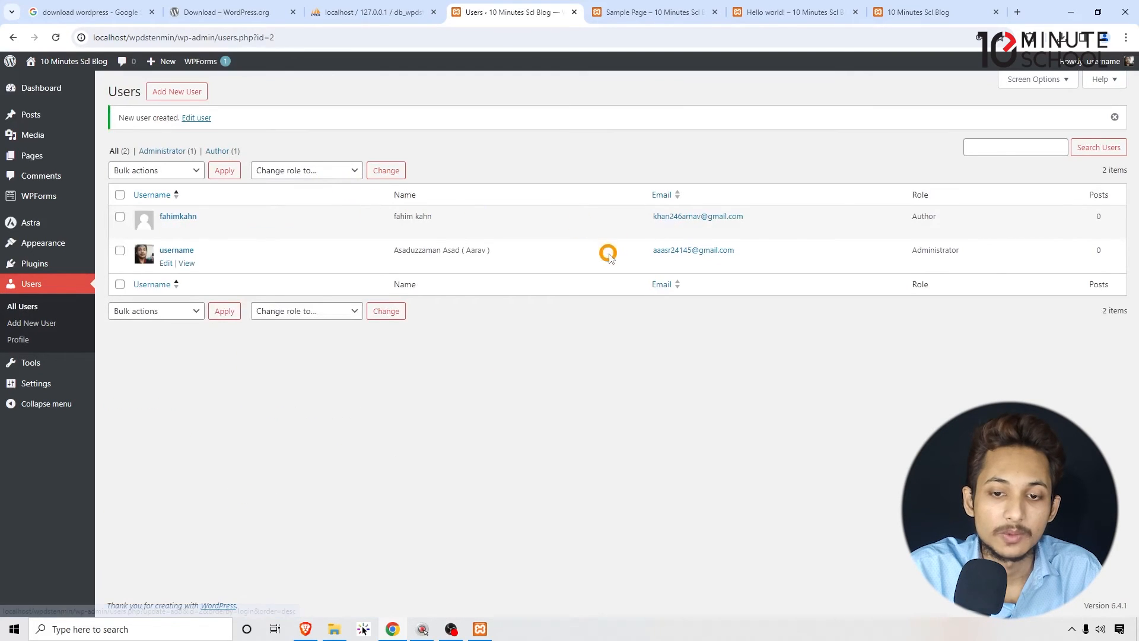
# - Highlight the new user's email address in the Users list and open a new Incognito window
pyautogui.moveTo(765, 215); pyautogui.dragTo(652, 217)
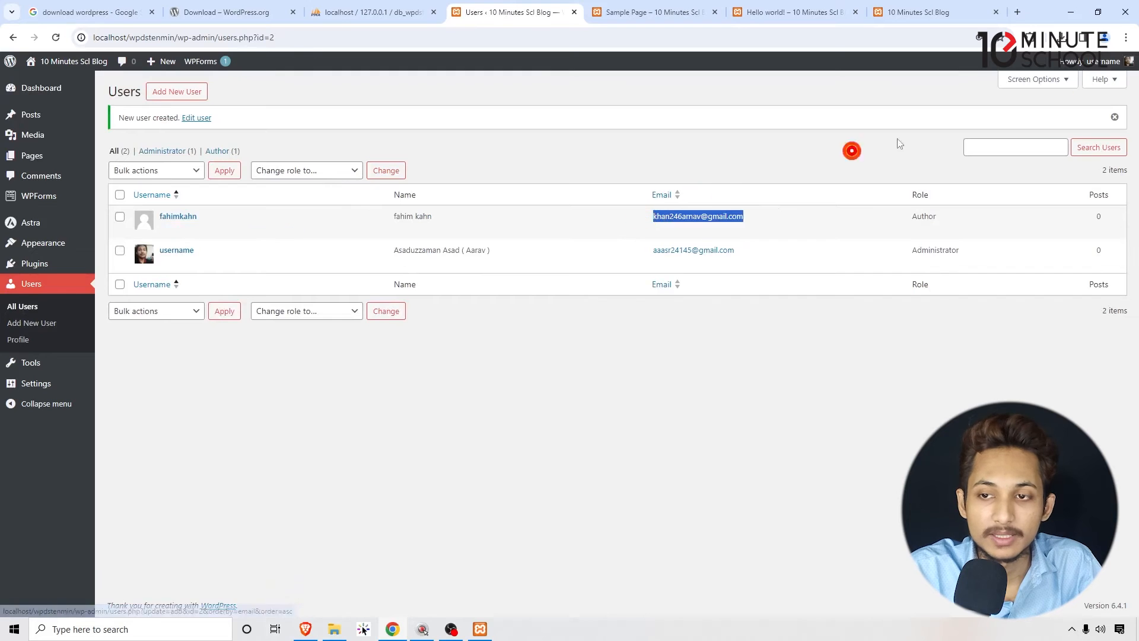
pyautogui.click(1126, 39)
pyautogui.click(1000, 99)
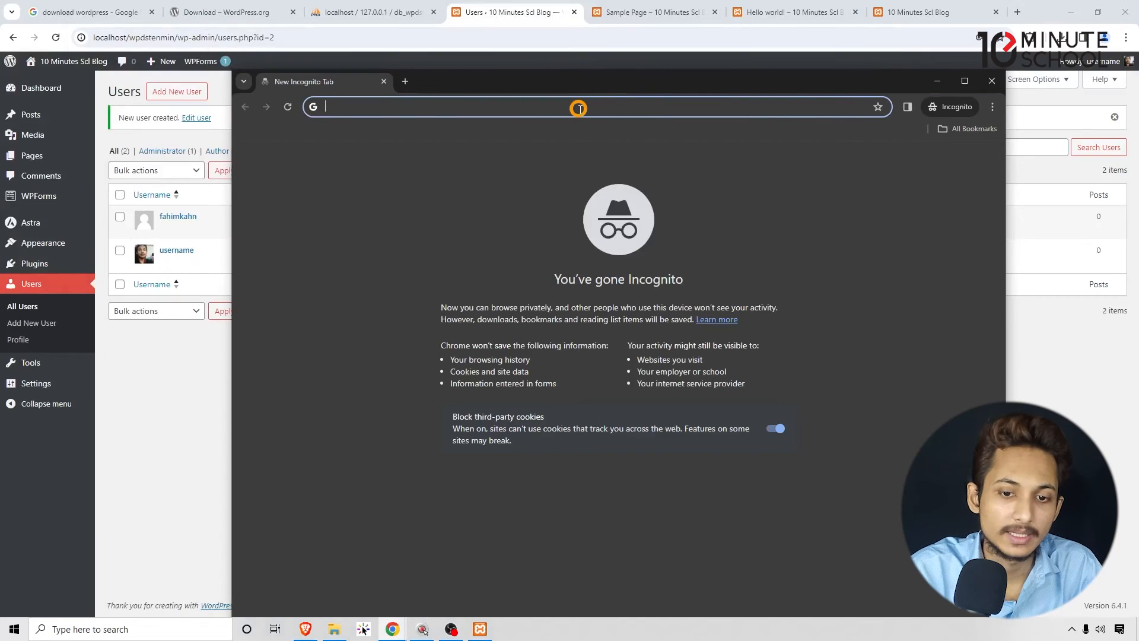
# - Go to localhost/wpdstenmin/wp-admin in the Incognito window and shift the window aside
pyautogui.write('localhost')
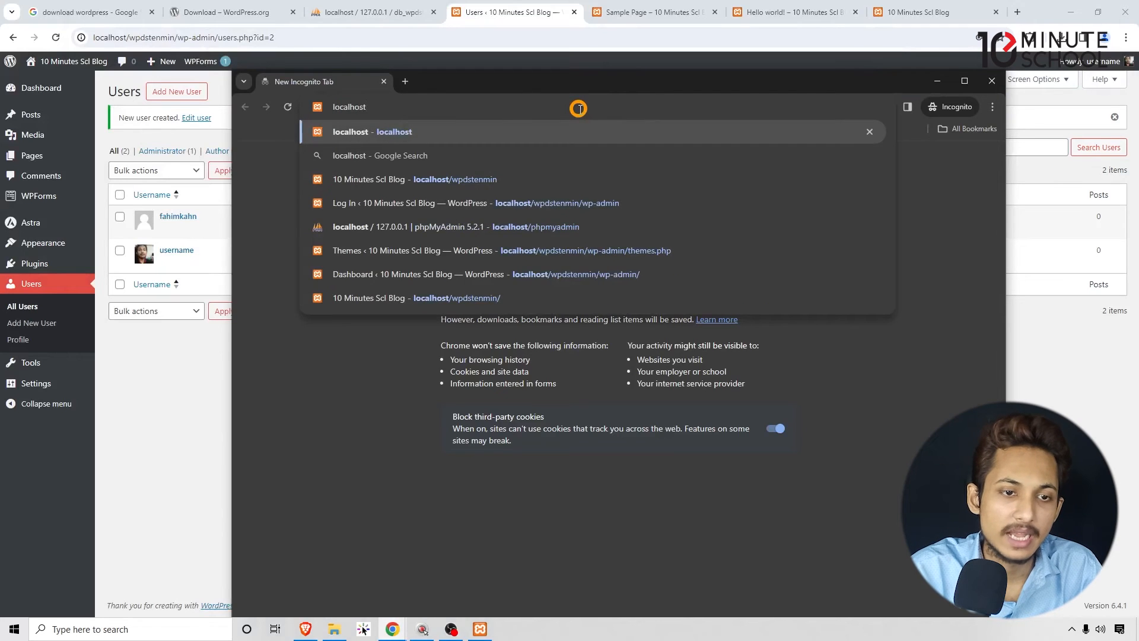
pyautogui.write('/wp')
pyautogui.press('Right')
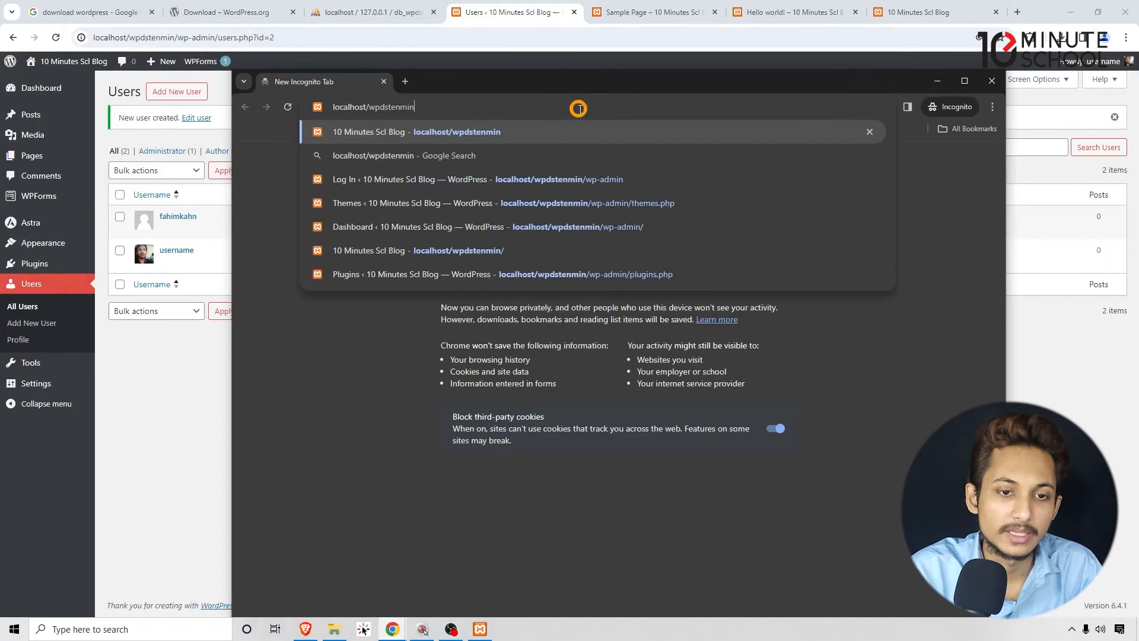
pyautogui.write('/')
pyautogui.press('Return')
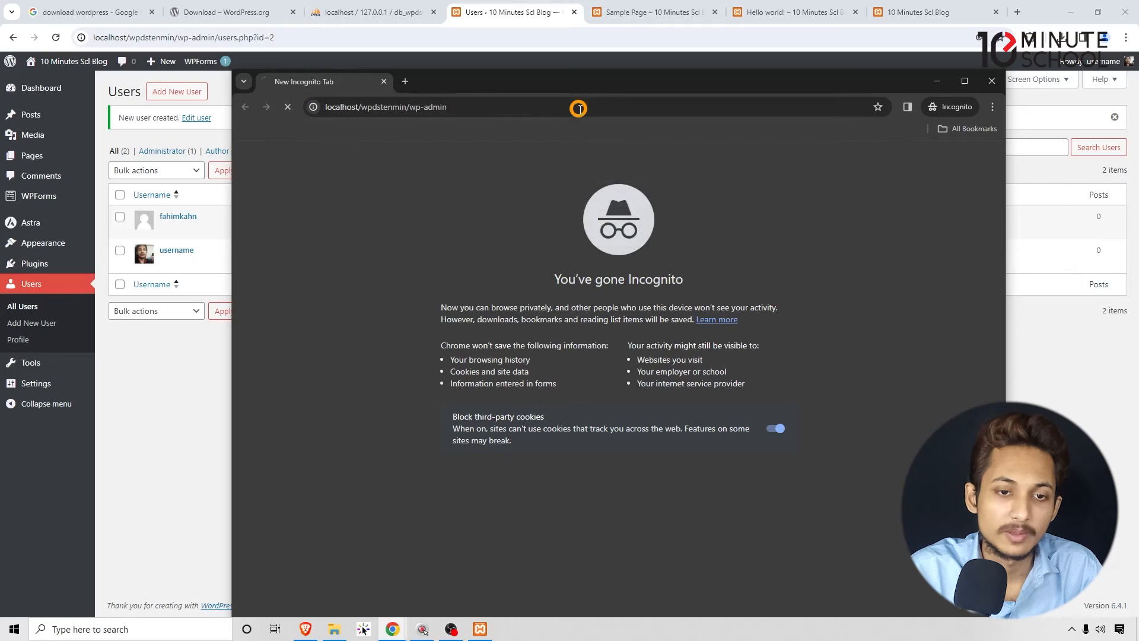
pyautogui.moveTo(575, 81); pyautogui.dragTo(621, 70)
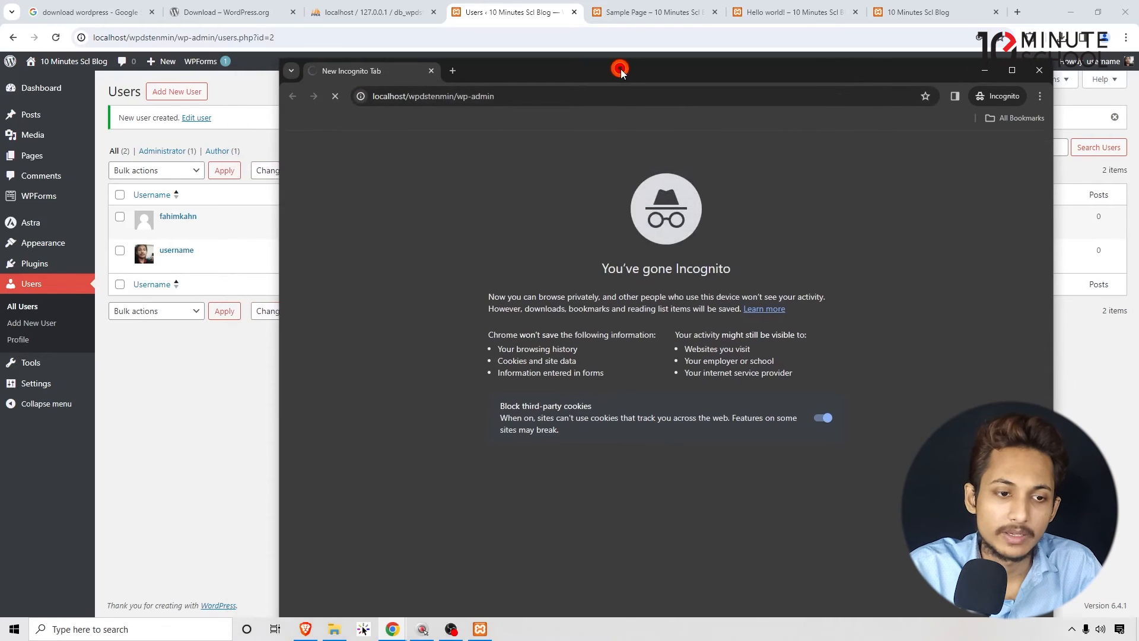
# - Log in to the WordPress admin with the new Author user's email address and account password
pyautogui.hotkey('ctrl', 'v')
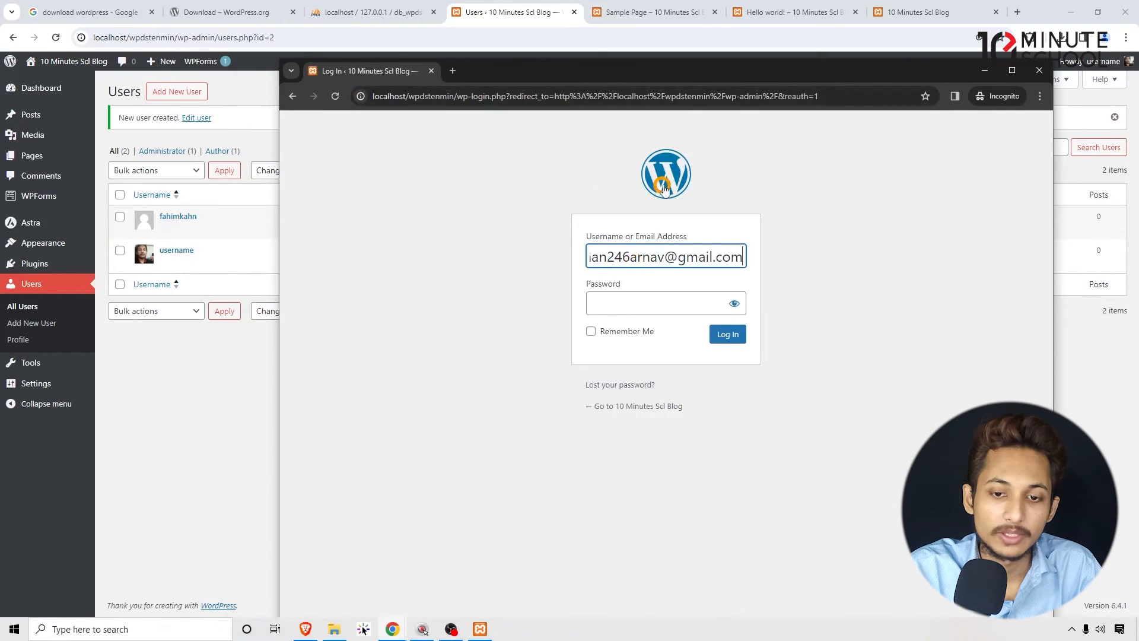
pyautogui.click(621, 301)
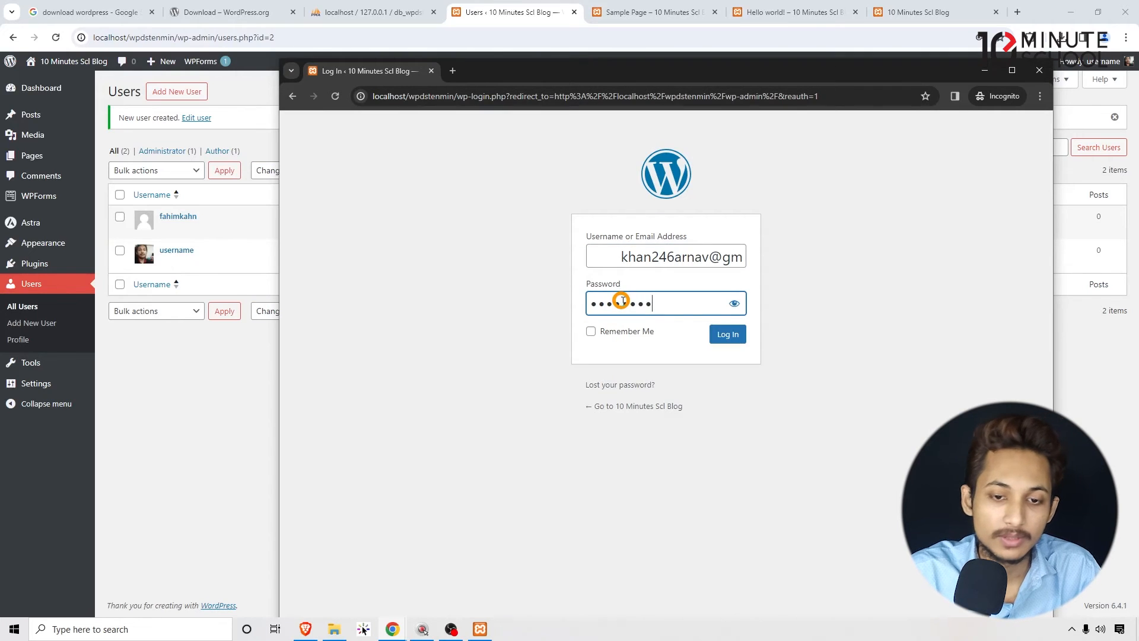
pyautogui.moveTo(620, 255); pyautogui.dragTo(514, 267)
pyautogui.press('BackSpace')
pyautogui.click(495, 290)
pyautogui.tripleClick(719, 255)
pyautogui.click(795, 246)
pyautogui.click(733, 340)
pyautogui.moveTo(720, 71); pyautogui.dragTo(738, 47)
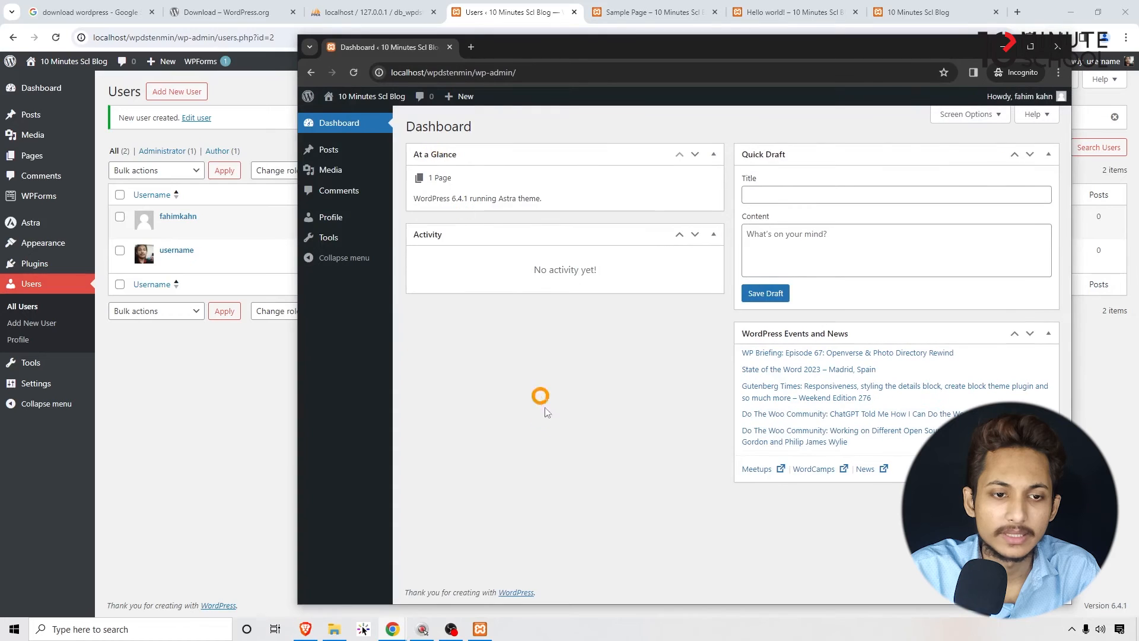
# - Open the 10 Minutes Scl Blog front page in a new tab from the Author's dashboard
pyautogui.moveTo(368, 95)
pyautogui.rightClick(351, 120)
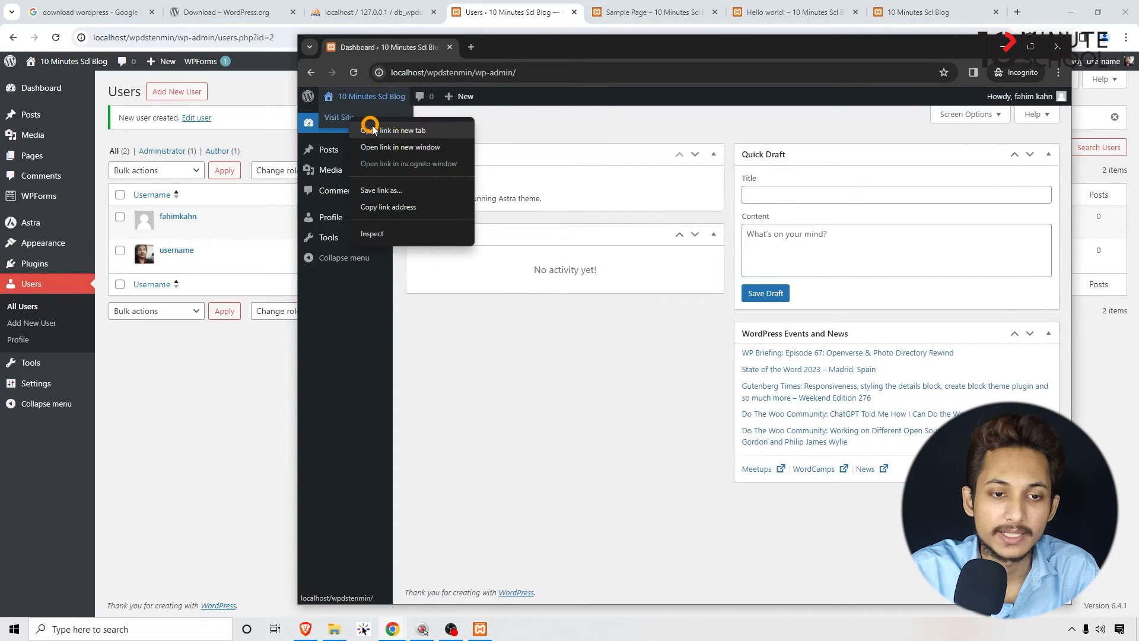
pyautogui.click(377, 128)
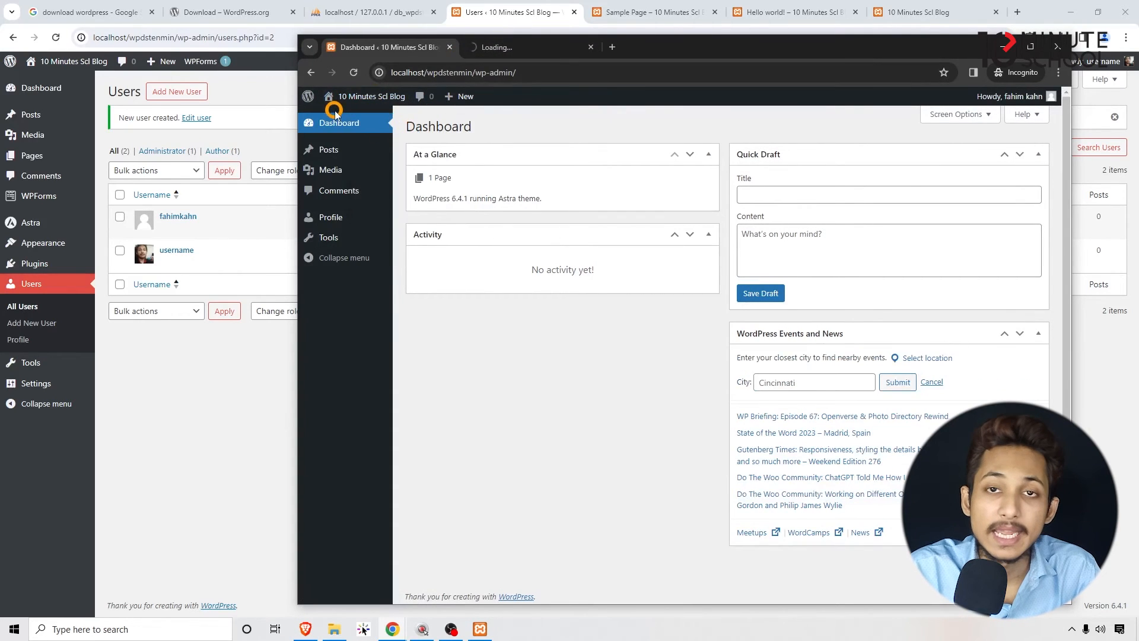
# - Look over the admin sections offered to the Author and examine the options on the Author's Profile page
pyautogui.moveTo(329, 152)
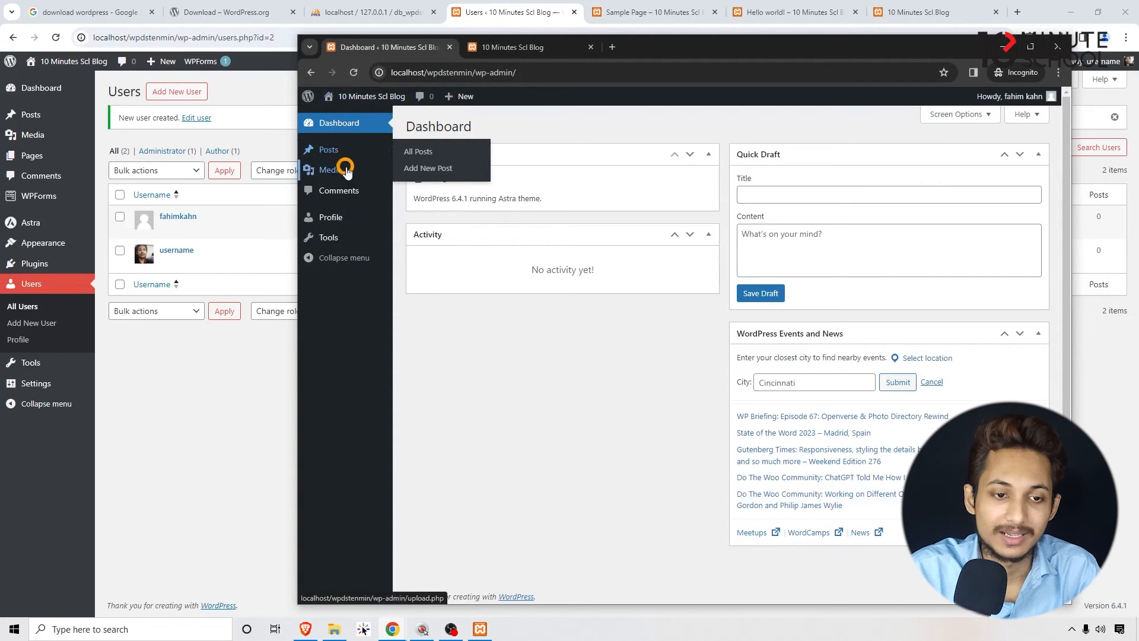
pyautogui.moveTo(347, 178)
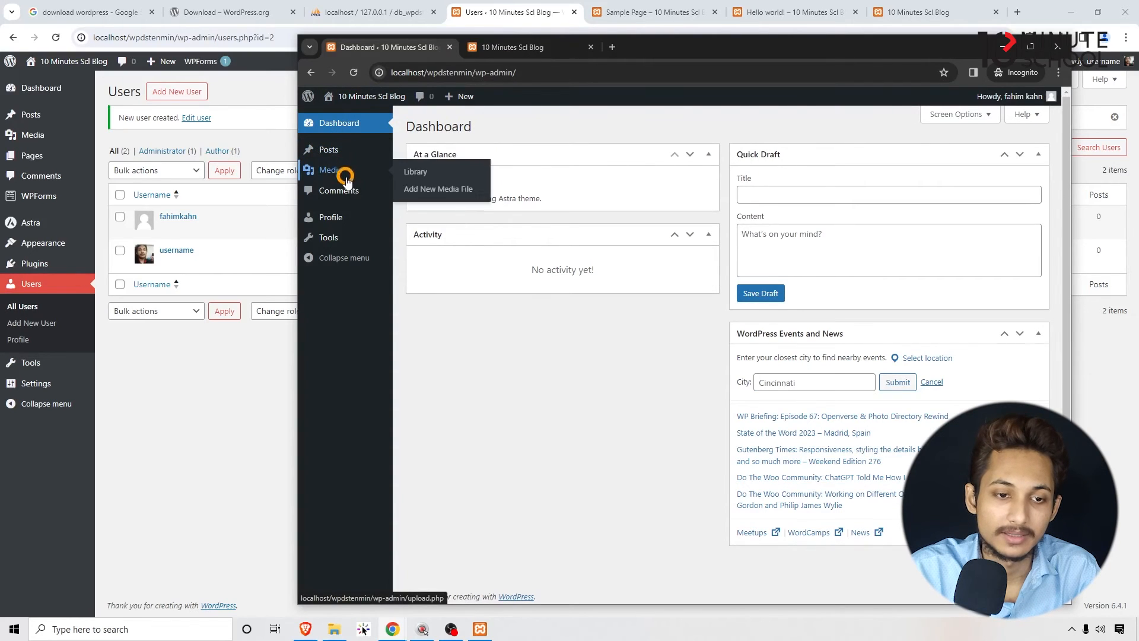
pyautogui.click(342, 218)
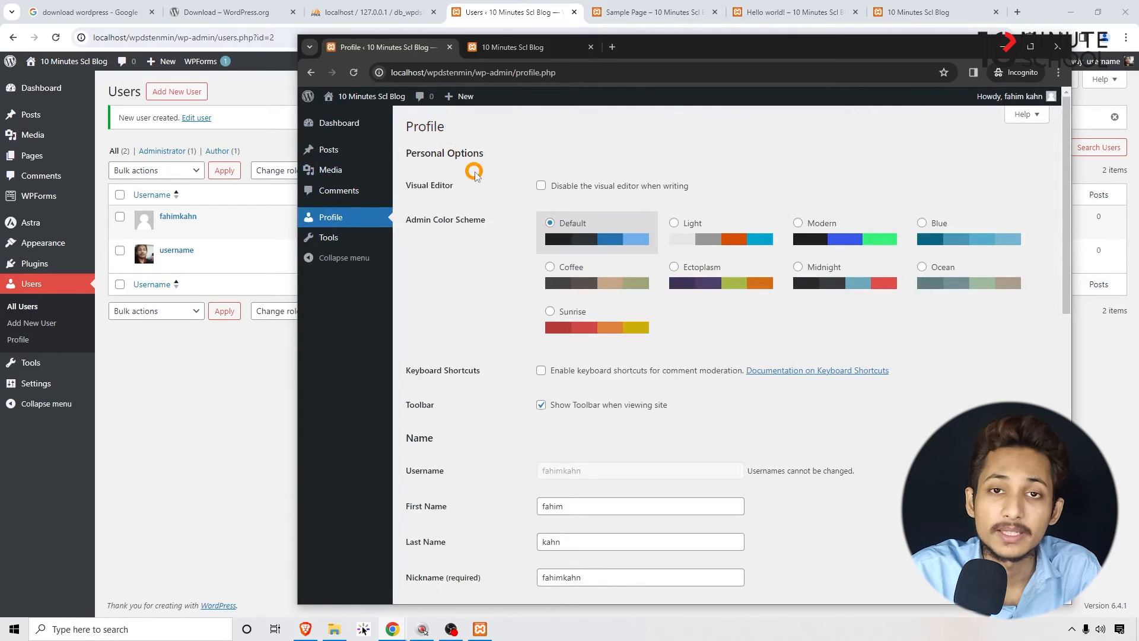
pyautogui.scroll(-3, 522, 332)
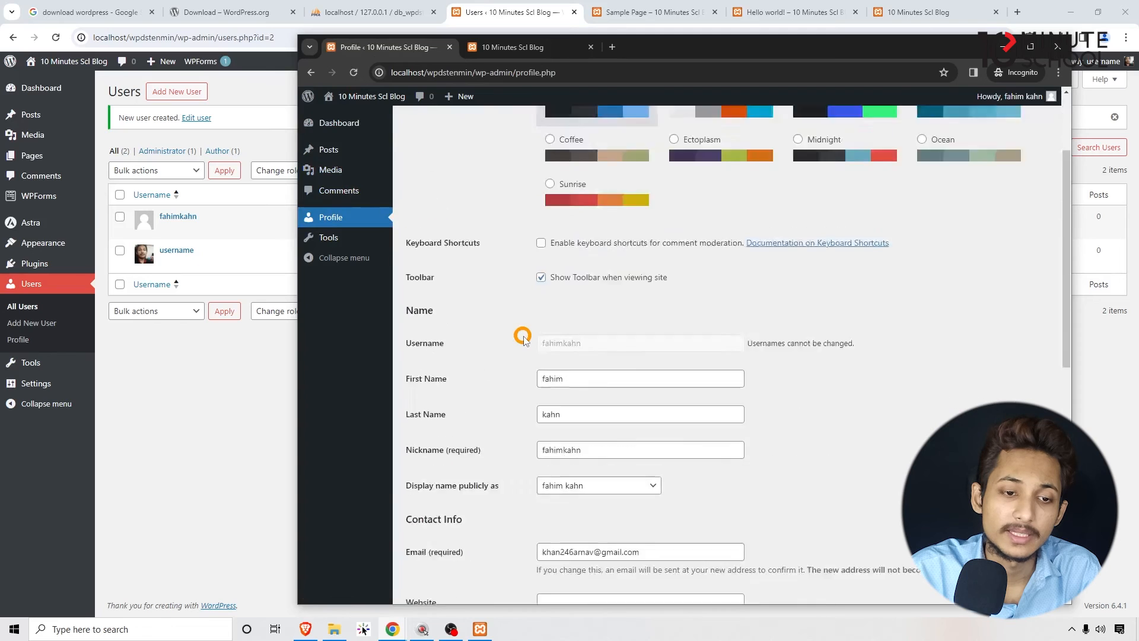
pyautogui.scroll(3, 522, 332)
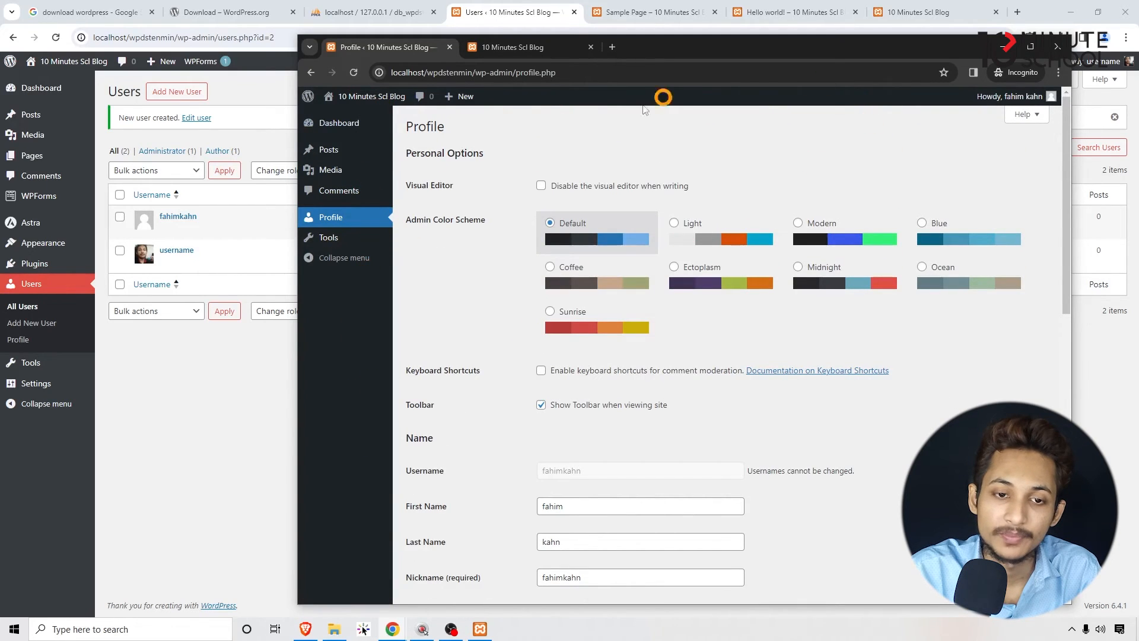
pyautogui.click(103, 474)
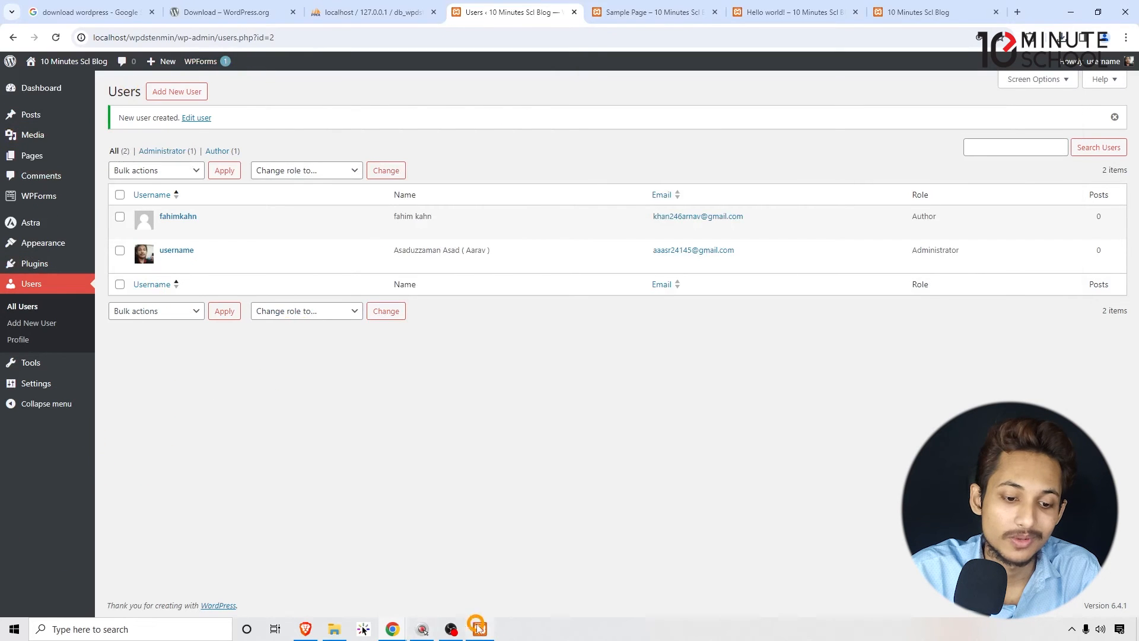
pyautogui.moveTo(480, 629)
pyautogui.click(450, 581)
pyautogui.scroll(5, 572, 310)
pyautogui.scroll(-5, 567, 307)
pyautogui.scroll(4, 652, 267)
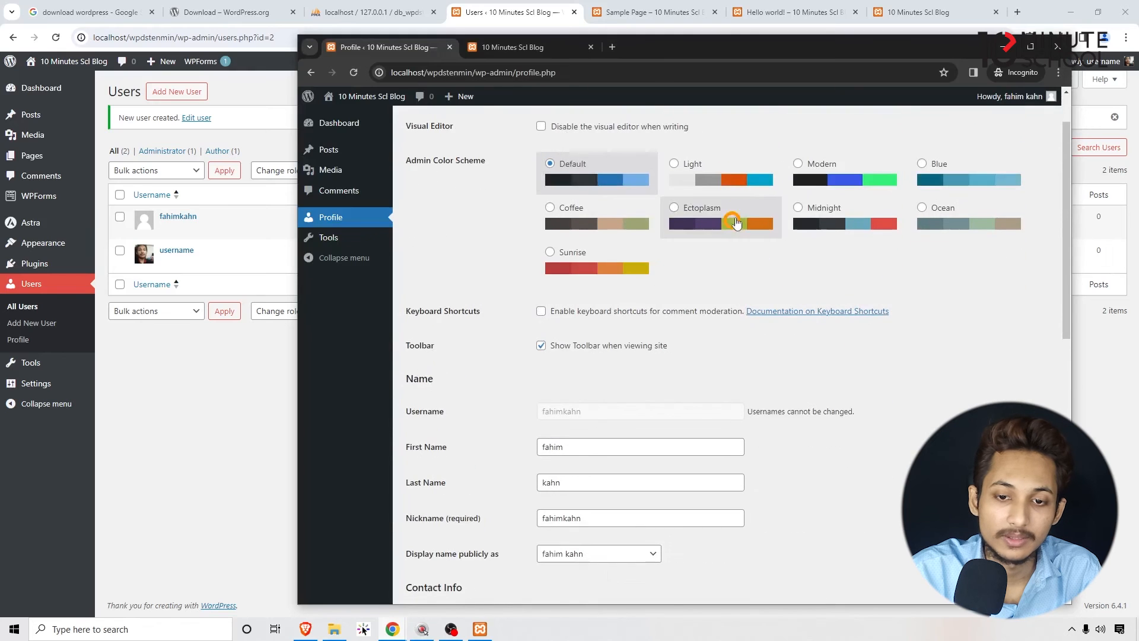
# - Set the Author's Admin Color Scheme to Modern and update the profile
pyautogui.click(831, 206)
pyautogui.click(859, 188)
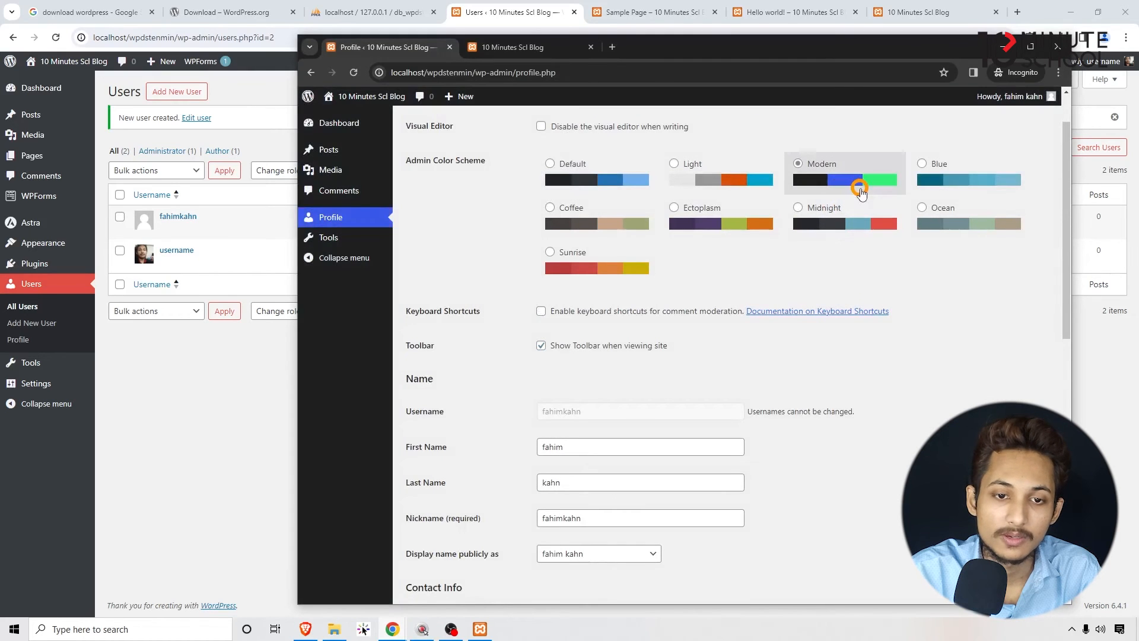
pyautogui.scroll(-10, 808, 297)
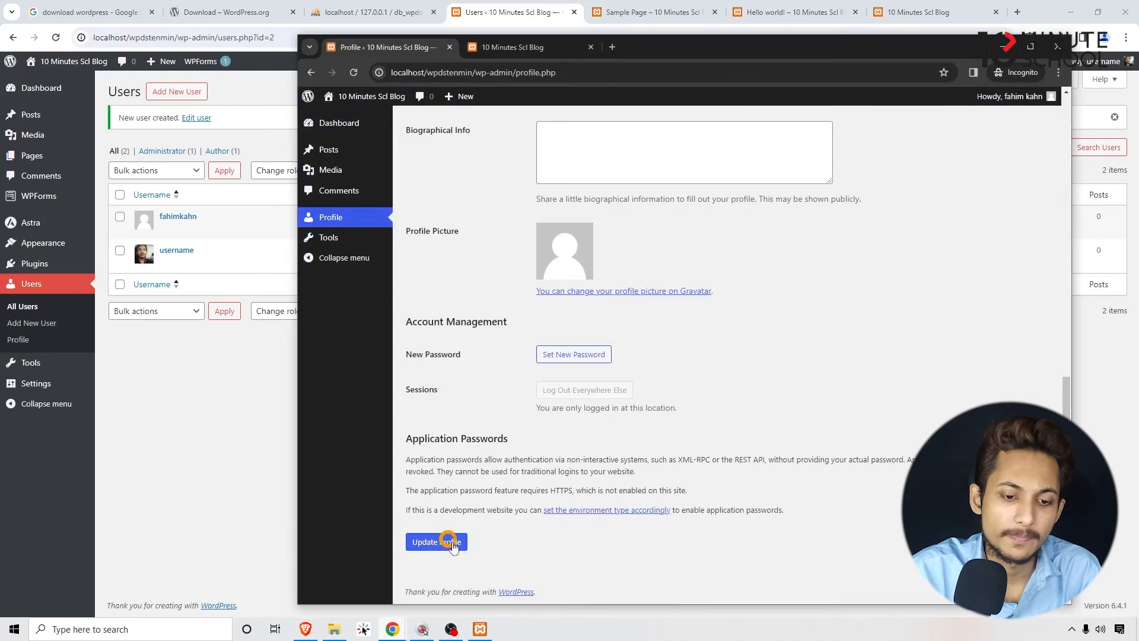
pyautogui.click(437, 542)
pyautogui.scroll(10, 487, 326)
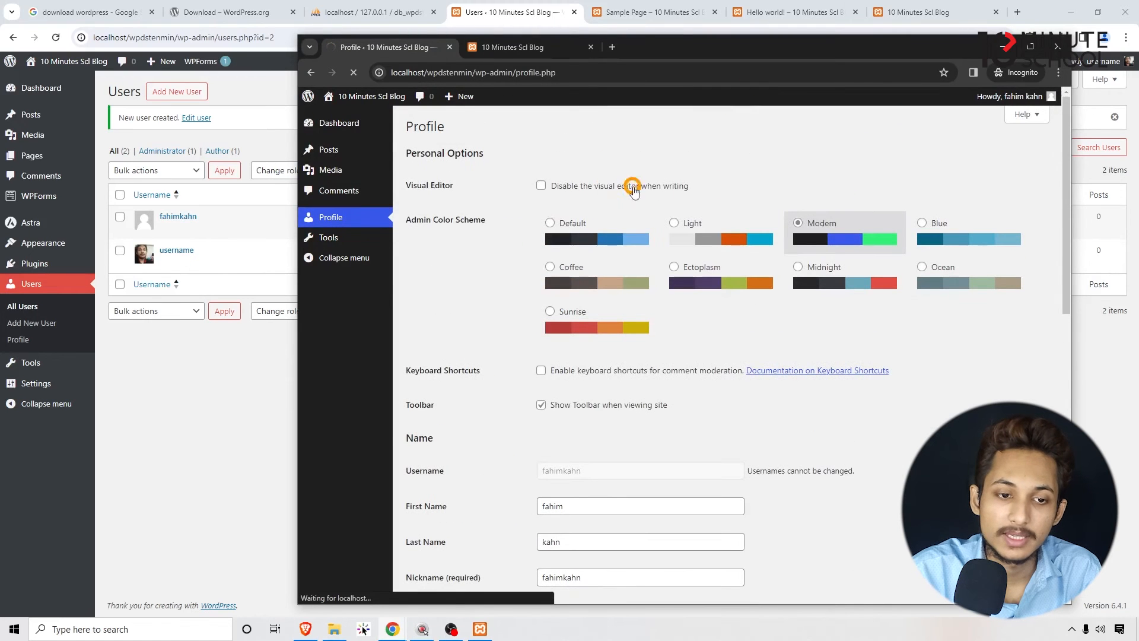
# - Start a new post from the Author's Posts list and dismiss the block editor's welcome guide
pyautogui.moveTo(350, 153)
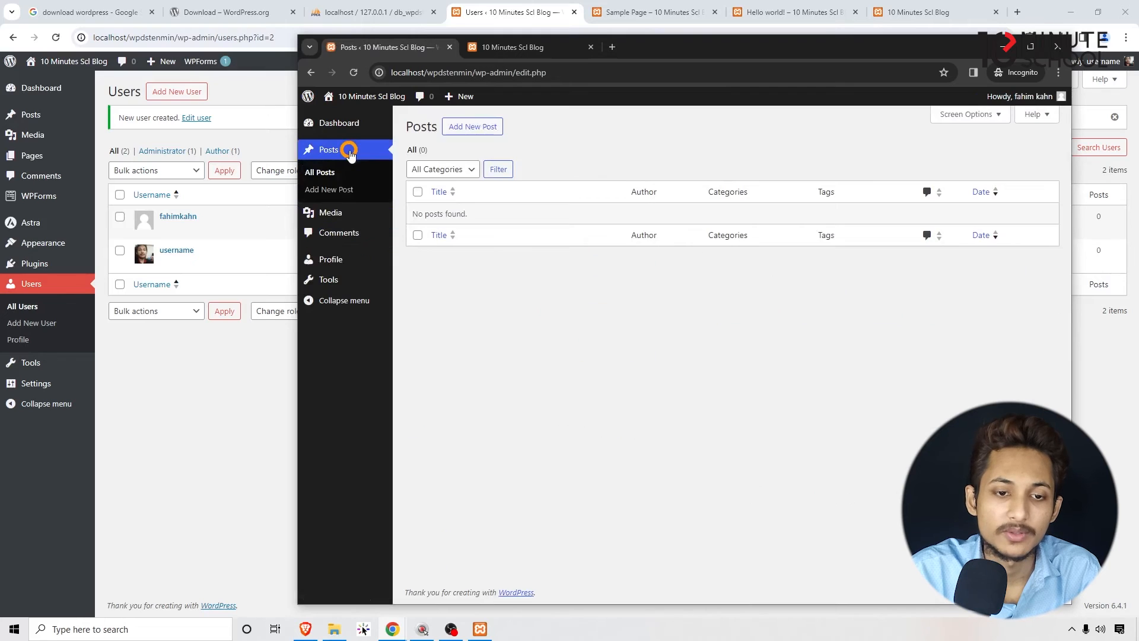
pyautogui.click(488, 125)
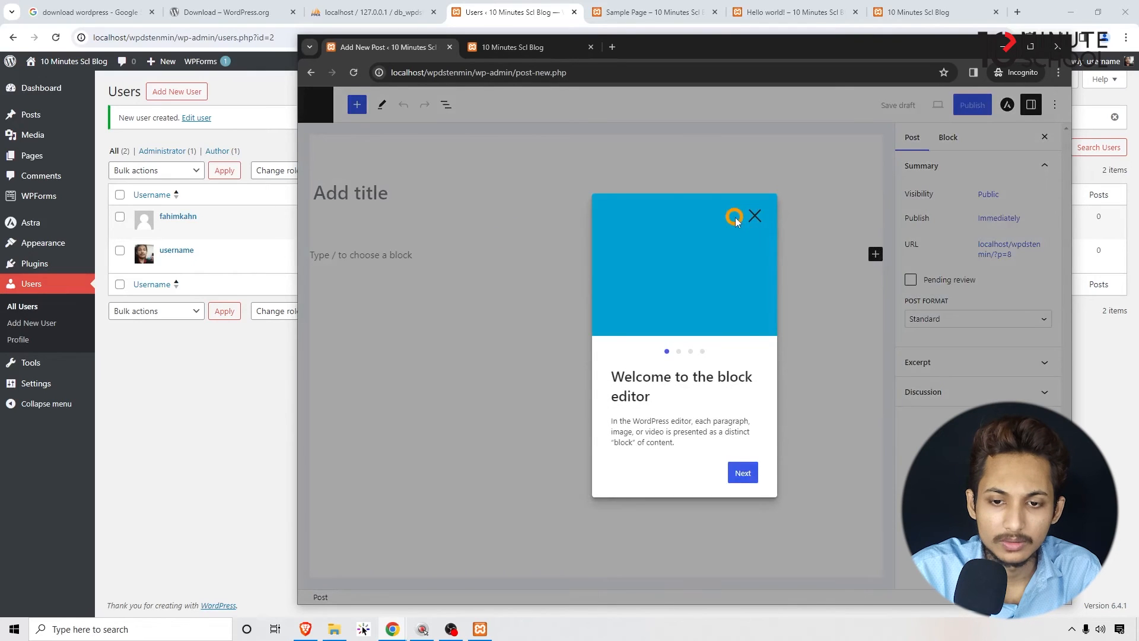
pyautogui.click(752, 216)
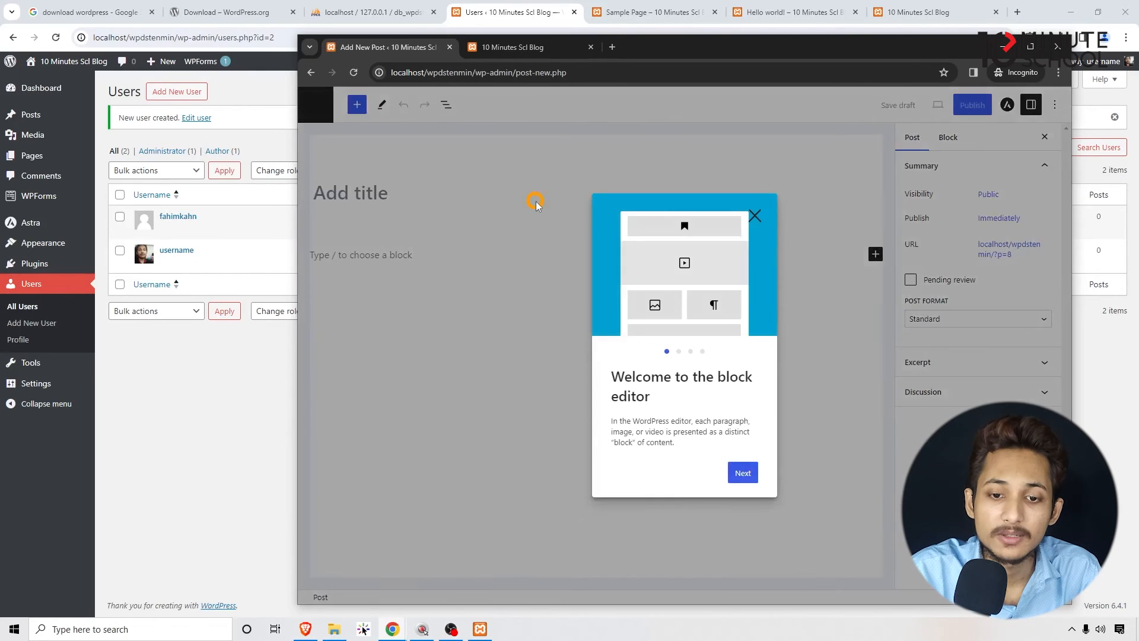
pyautogui.click(754, 213)
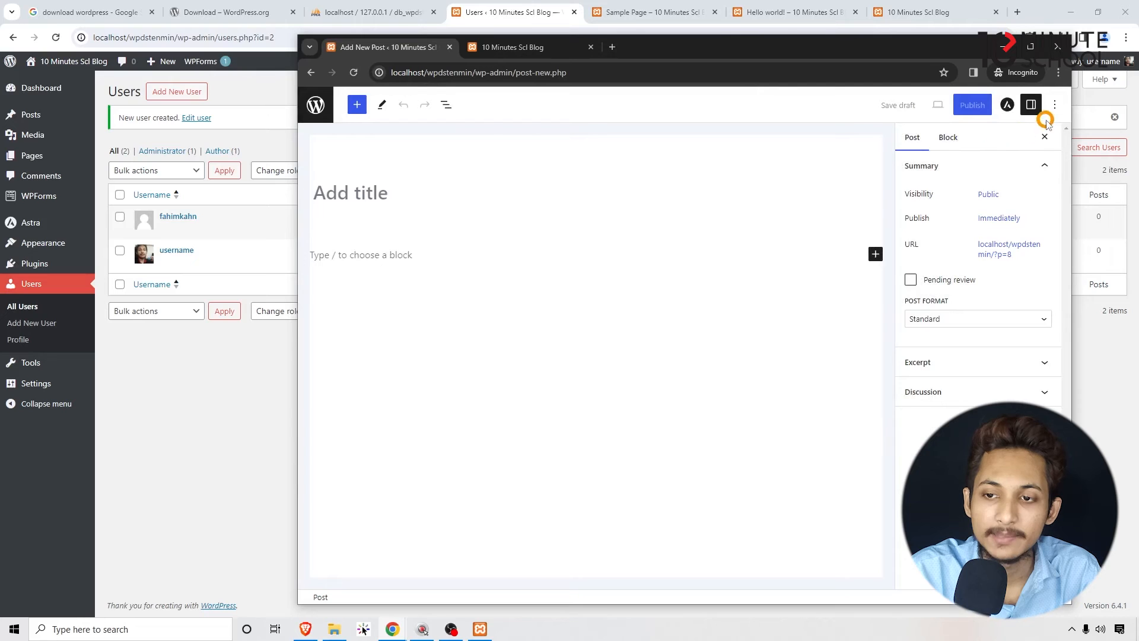
# - Turn off Fullscreen mode in the block editor and place the cursor in the post title
pyautogui.click(1057, 106)
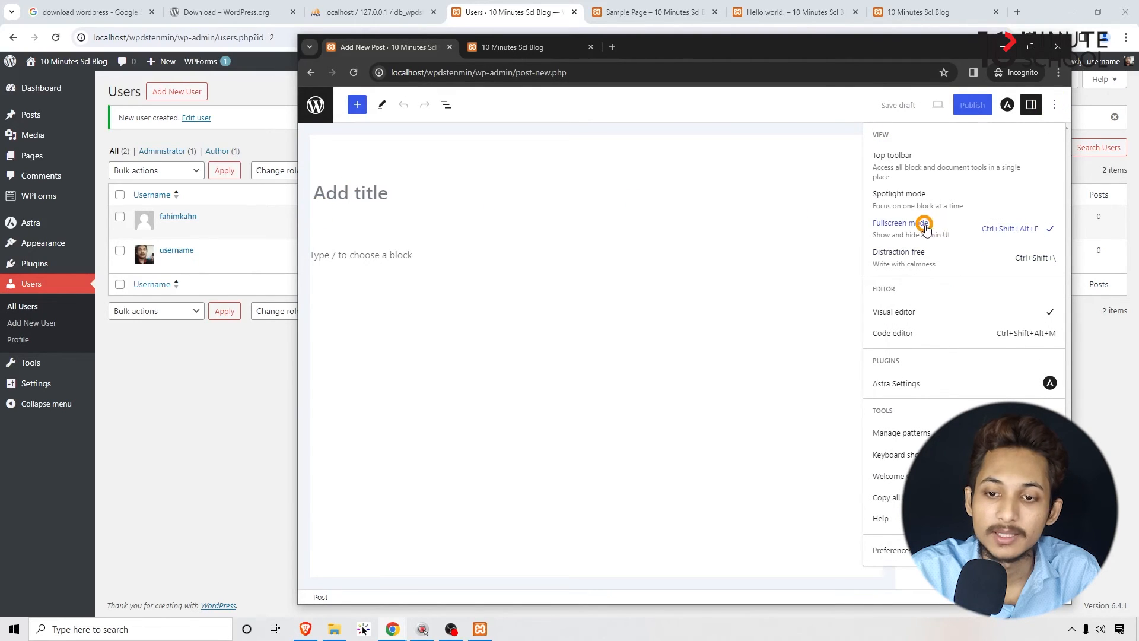
pyautogui.click(1023, 234)
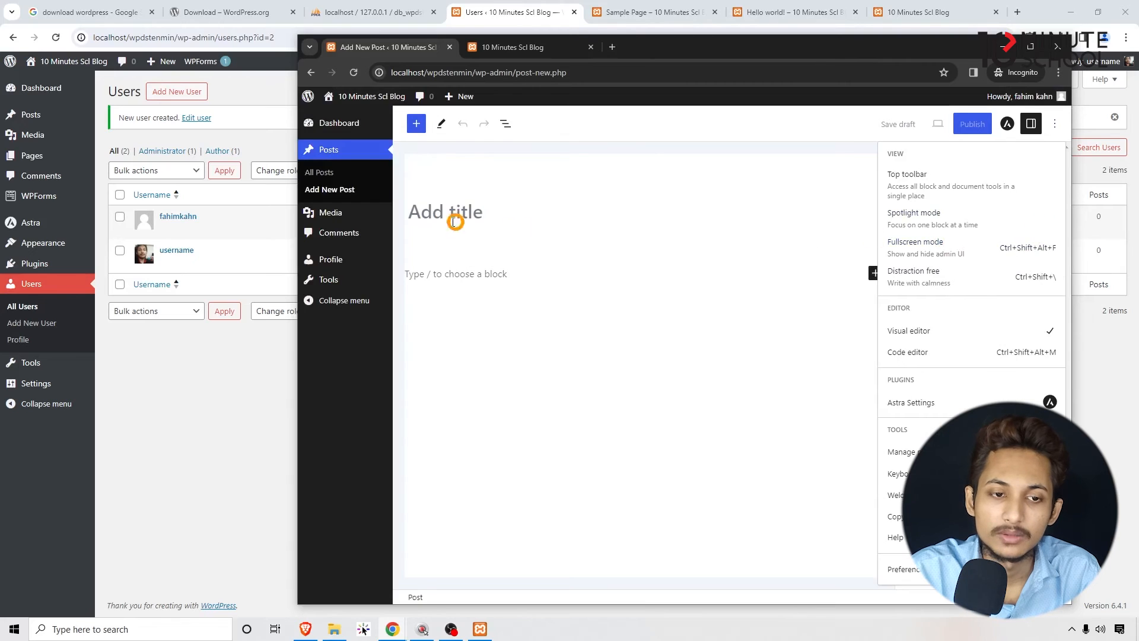
pyautogui.click(450, 377)
pyautogui.click(484, 212)
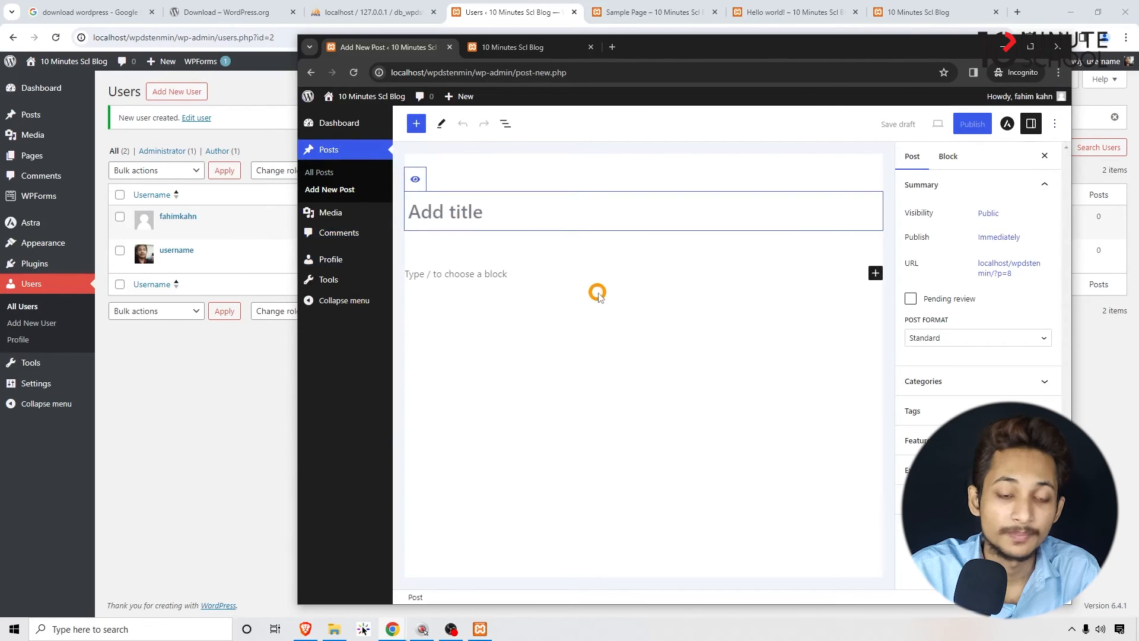
# - Close both Incognito tabs and open the administrator's Site Health status page
pyautogui.click(449, 47)
pyautogui.click(449, 47)
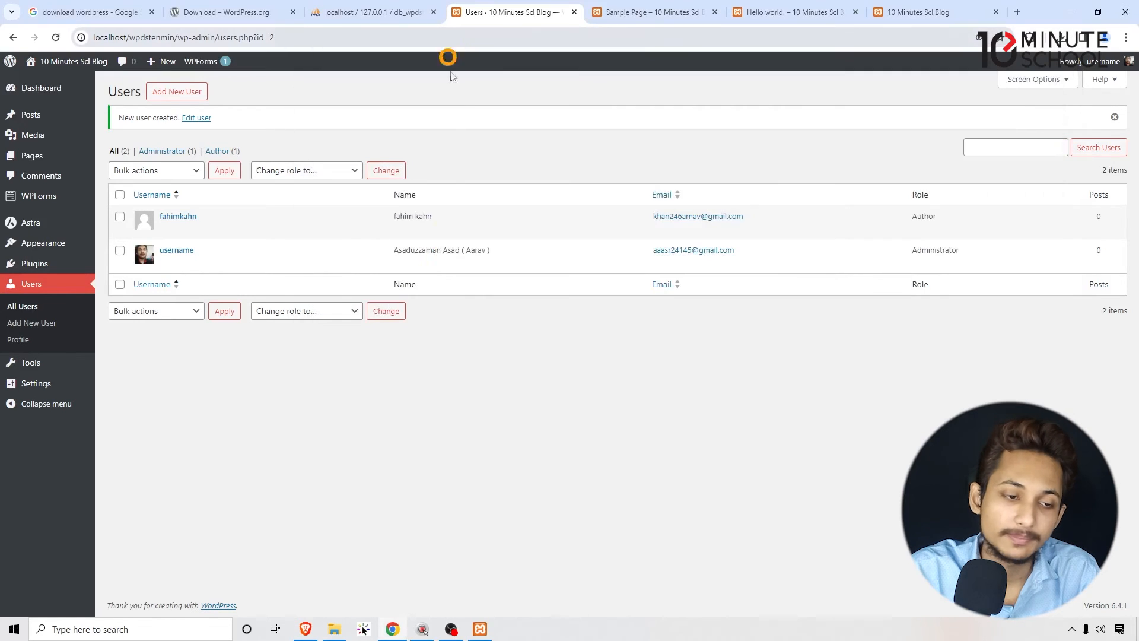
pyautogui.click(45, 363)
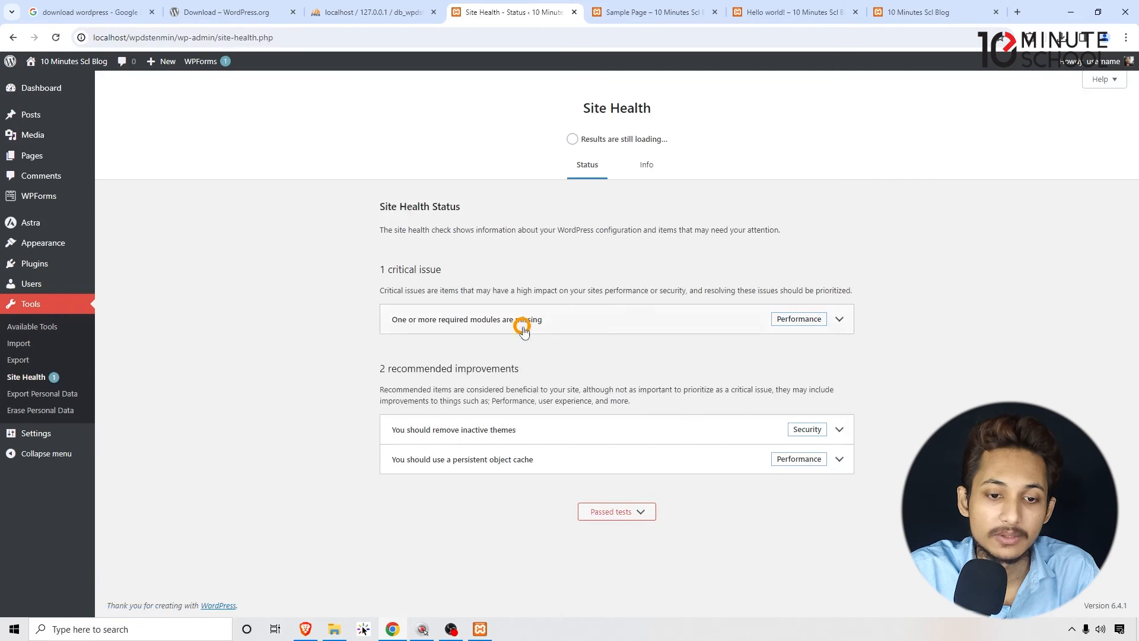
# - Open the Site Health Info page, then expand and collapse its WordPress section
pyautogui.click(644, 172)
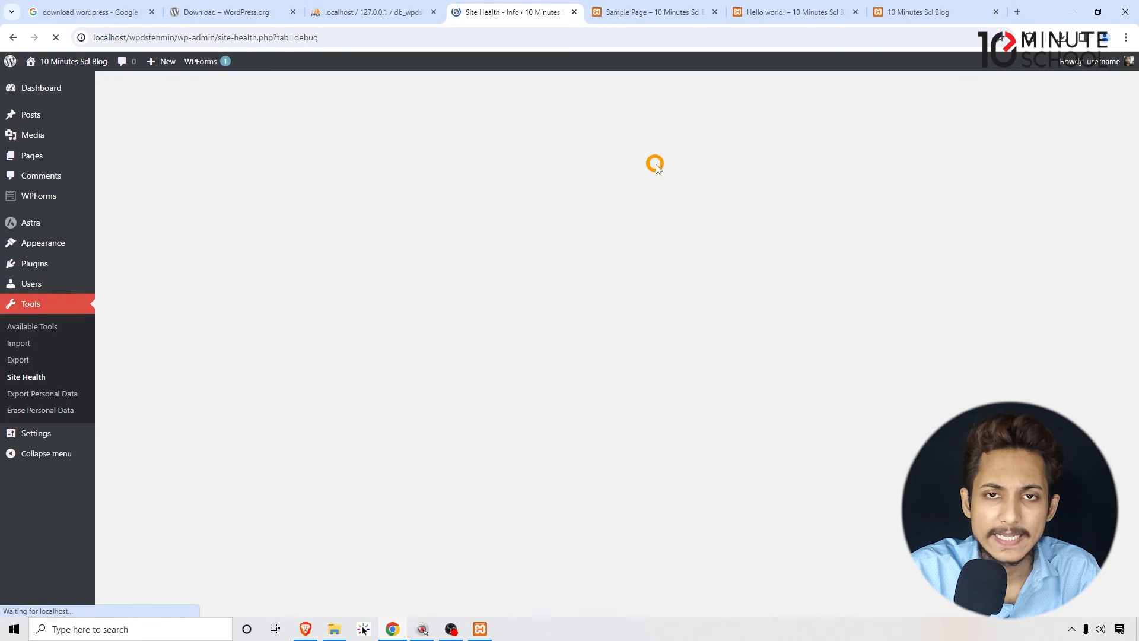
pyautogui.scroll(-2, 655, 169)
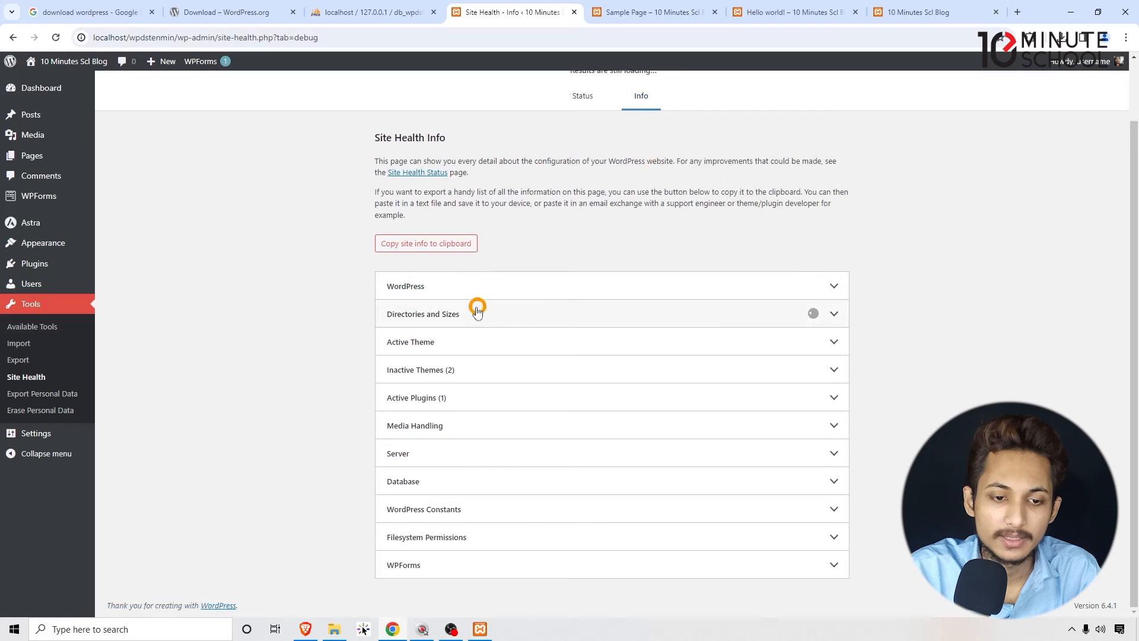
pyautogui.click(606, 285)
pyautogui.click(663, 283)
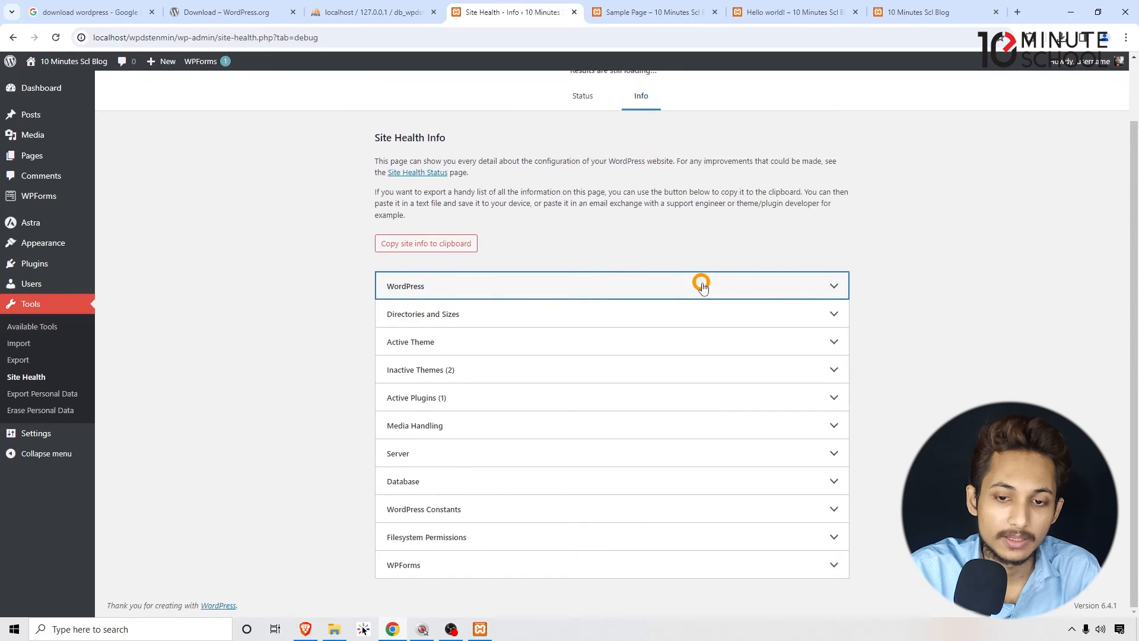
# - Examine the configuration details in the WordPress section of Site Health Info and collapse the section
pyautogui.click(768, 278)
pyautogui.moveTo(449, 342); pyautogui.dragTo(393, 343)
pyautogui.click(392, 344)
pyautogui.moveTo(439, 392)
pyautogui.mouseDown()
pyautogui.moveTo(382, 390)
pyautogui.moveTo(452, 399)
pyautogui.mouseUp()
pyautogui.click(452, 400)
pyautogui.click(583, 291)
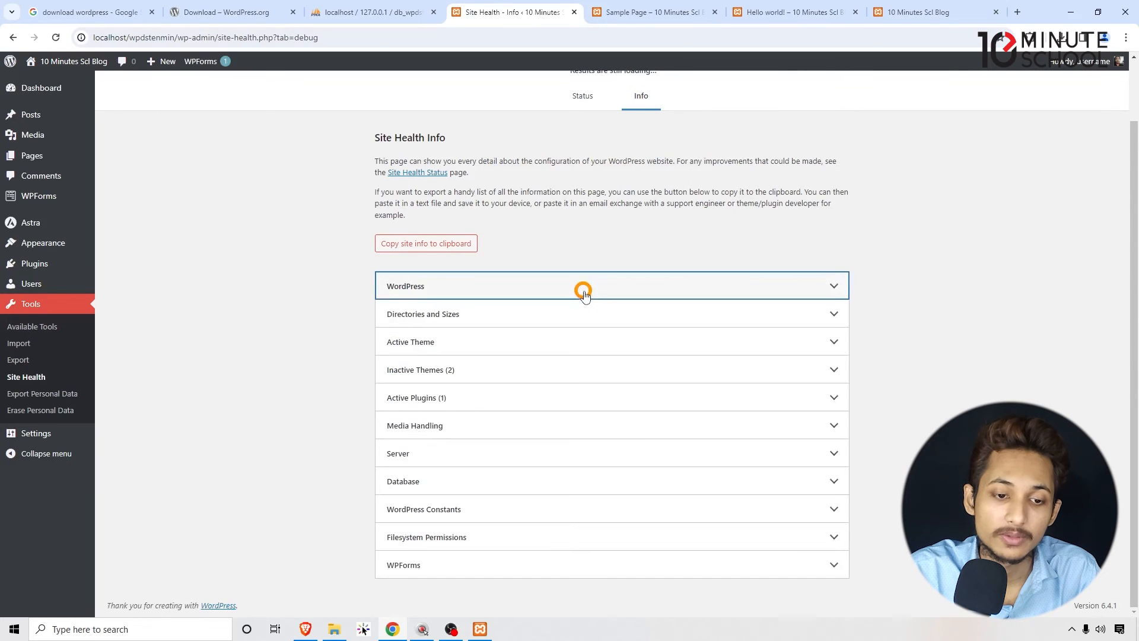
pyautogui.click(566, 276)
pyautogui.scroll(-6, 505, 418)
pyautogui.scroll(6, 483, 413)
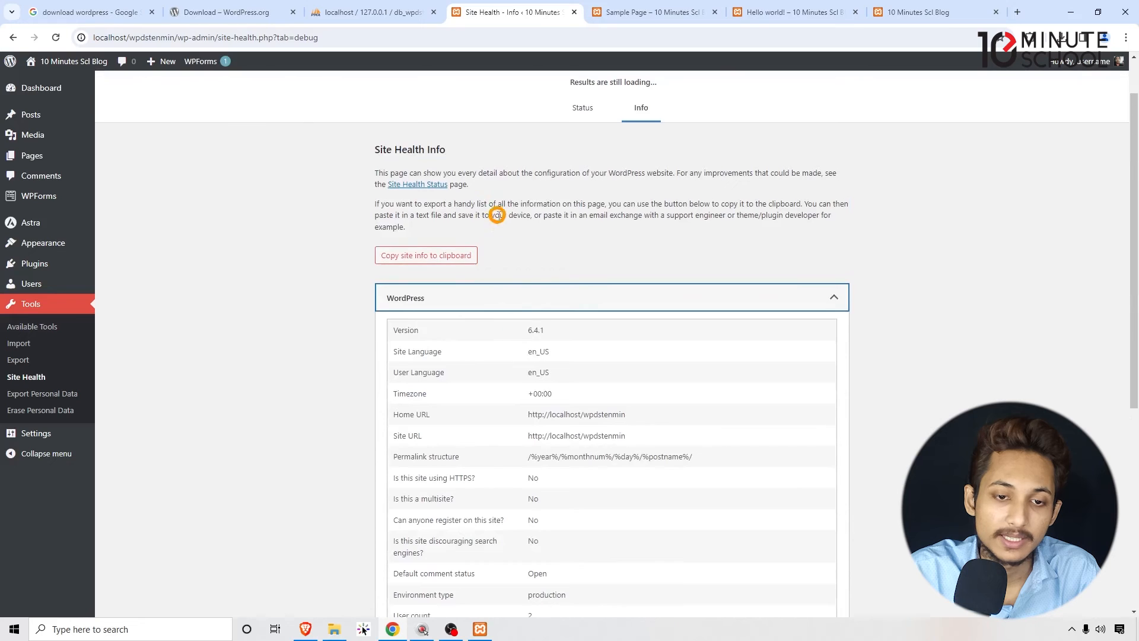
pyautogui.click(521, 307)
# - Expand the Active Theme section, highlight the theme name and check the Directories and Sizes section
pyautogui.click(469, 351)
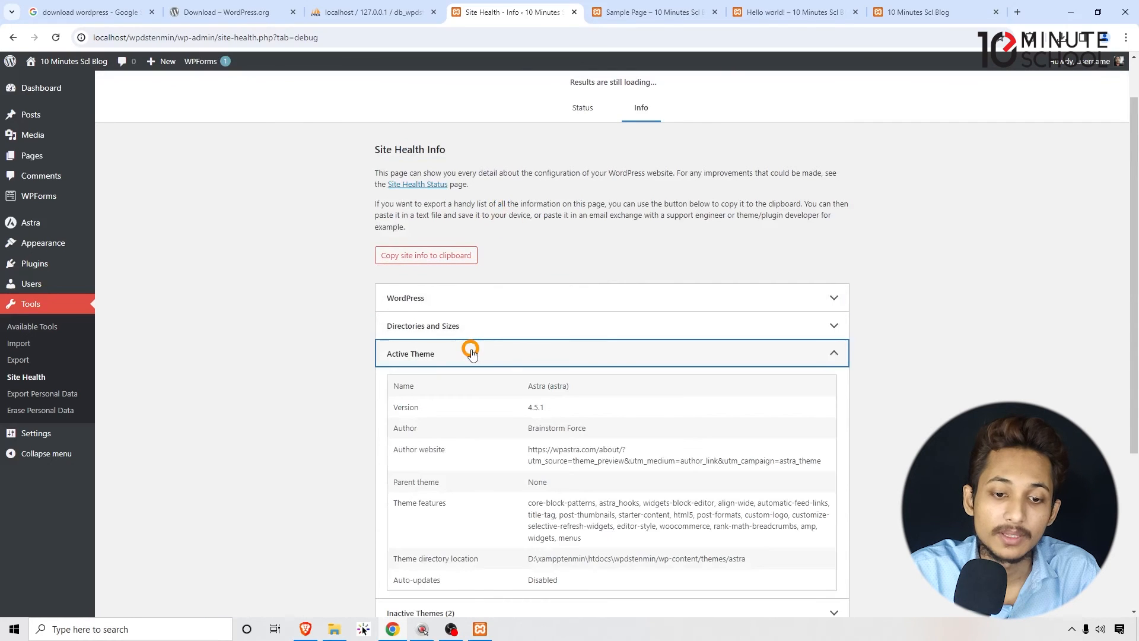
pyautogui.tripleClick(551, 383)
pyautogui.click(461, 389)
pyautogui.click(486, 325)
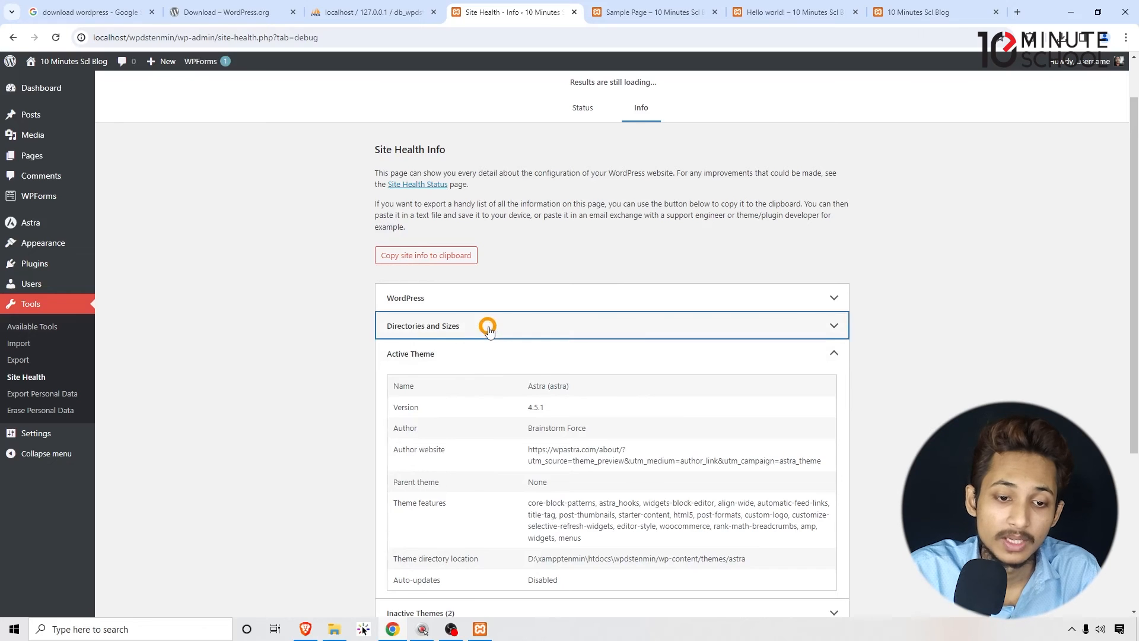
# - Examine the directory locations and sizes, including the database size, in the Directories and Sizes section, then collapse it
pyautogui.moveTo(431, 357); pyautogui.dragTo(556, 359)
pyautogui.click(555, 359)
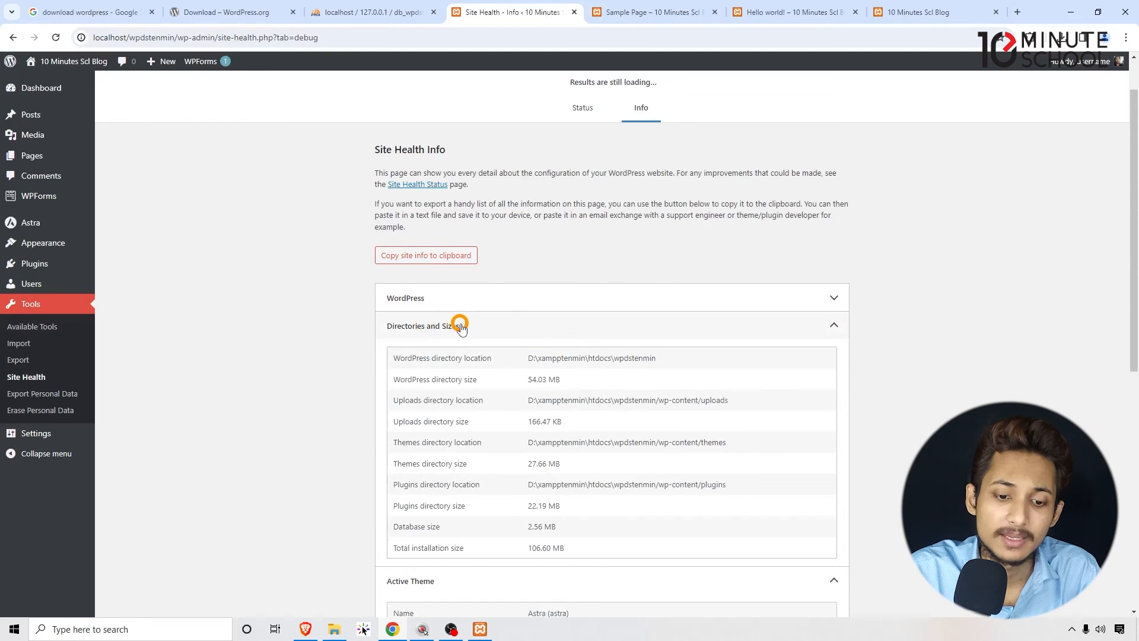
pyautogui.scroll(-3, 475, 412)
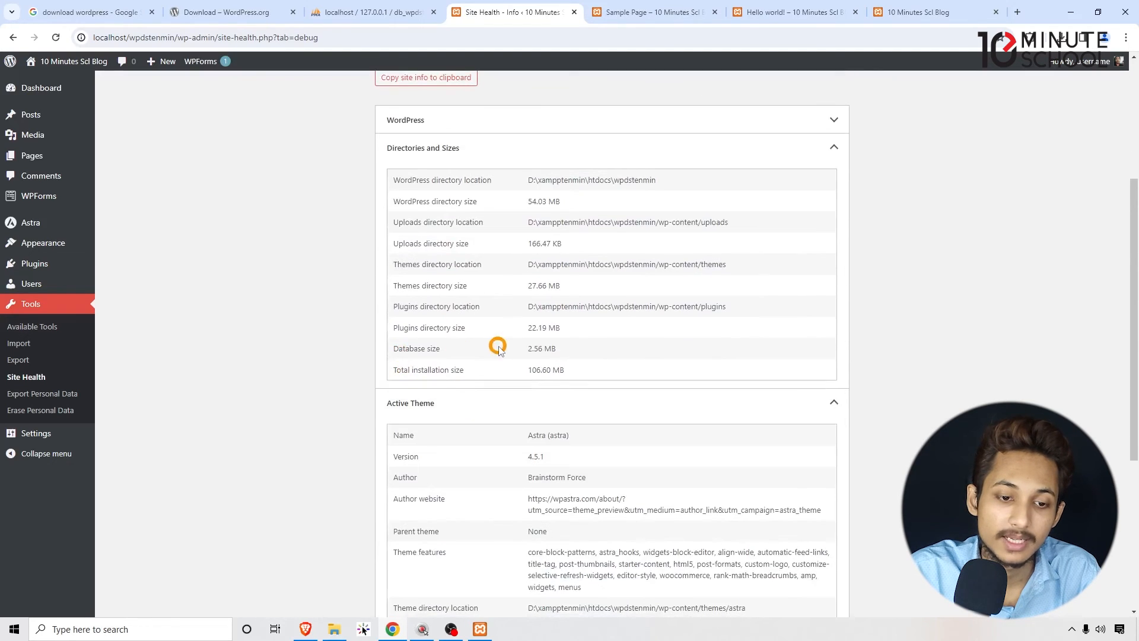
pyautogui.moveTo(578, 348); pyautogui.dragTo(412, 345)
pyautogui.click(411, 344)
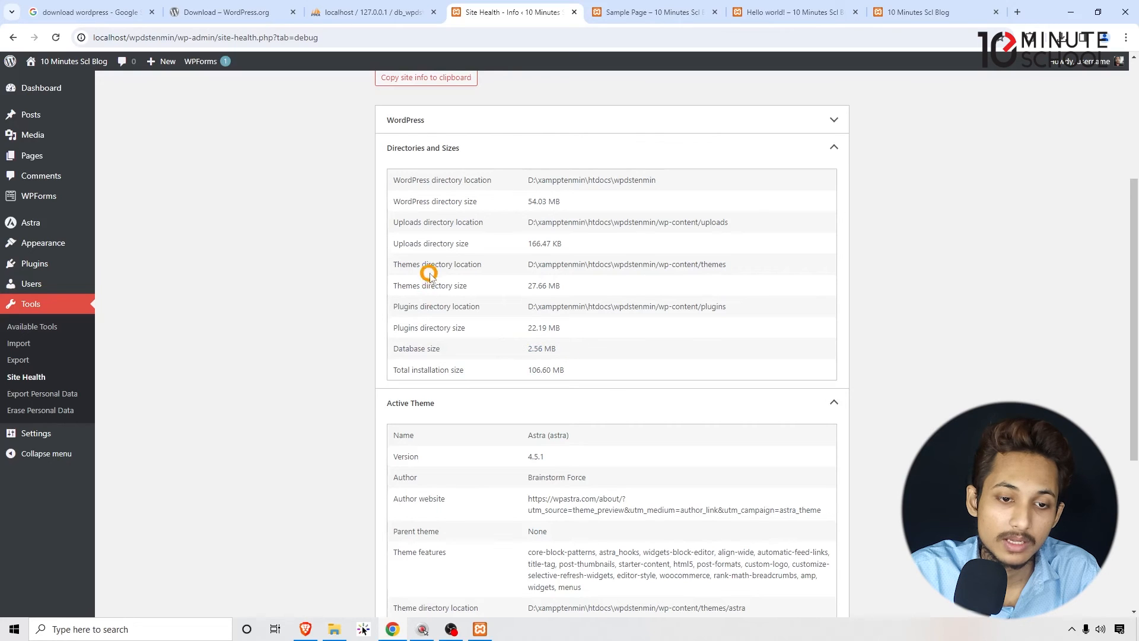
pyautogui.moveTo(413, 261); pyautogui.dragTo(449, 261)
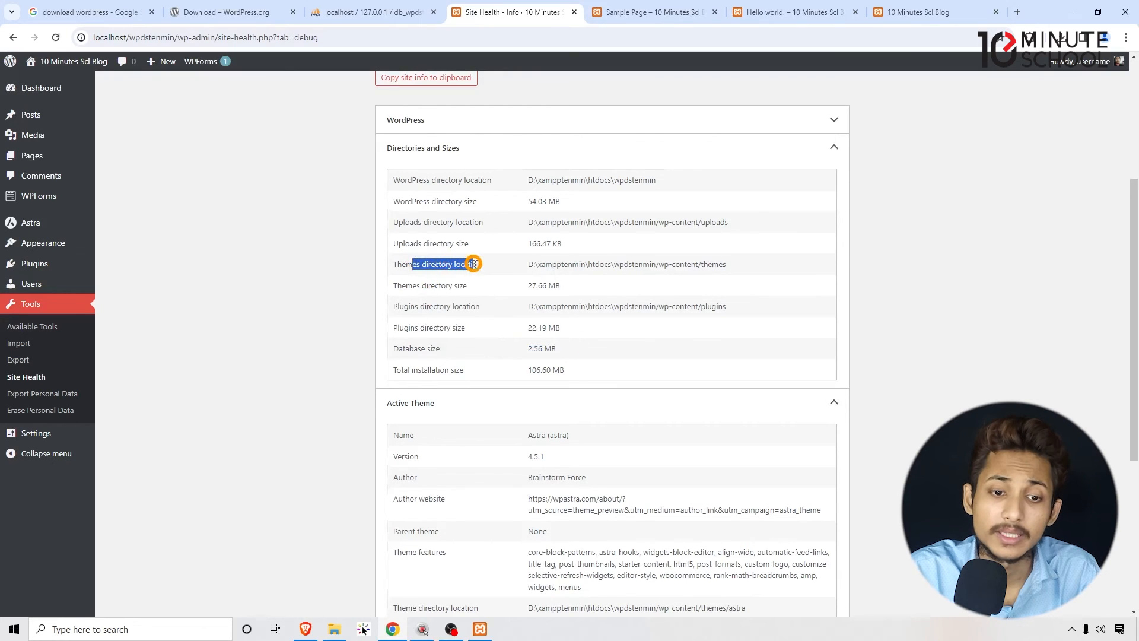
pyautogui.moveTo(475, 269)
pyautogui.mouseDown()
pyautogui.moveTo(382, 282)
pyautogui.moveTo(469, 289)
pyautogui.mouseUp()
pyautogui.click(491, 180)
pyautogui.click(486, 149)
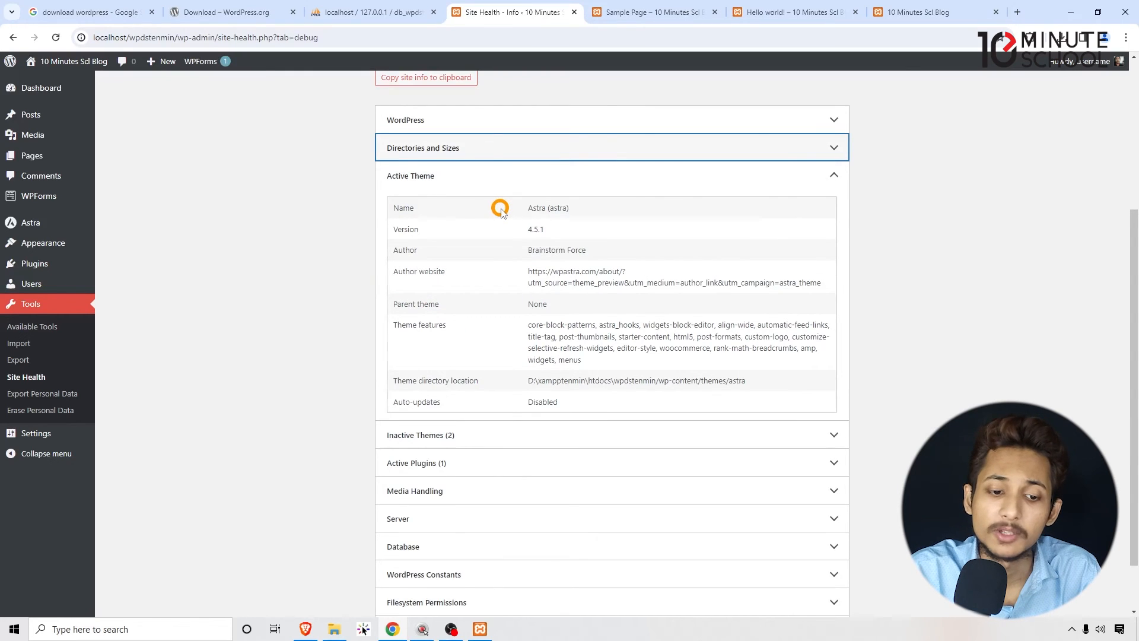
# - Collapse the Active Theme section and expand Inactive Themes and Active Plugins, highlighting the active plugin's name
pyautogui.click(458, 174)
pyautogui.click(446, 367)
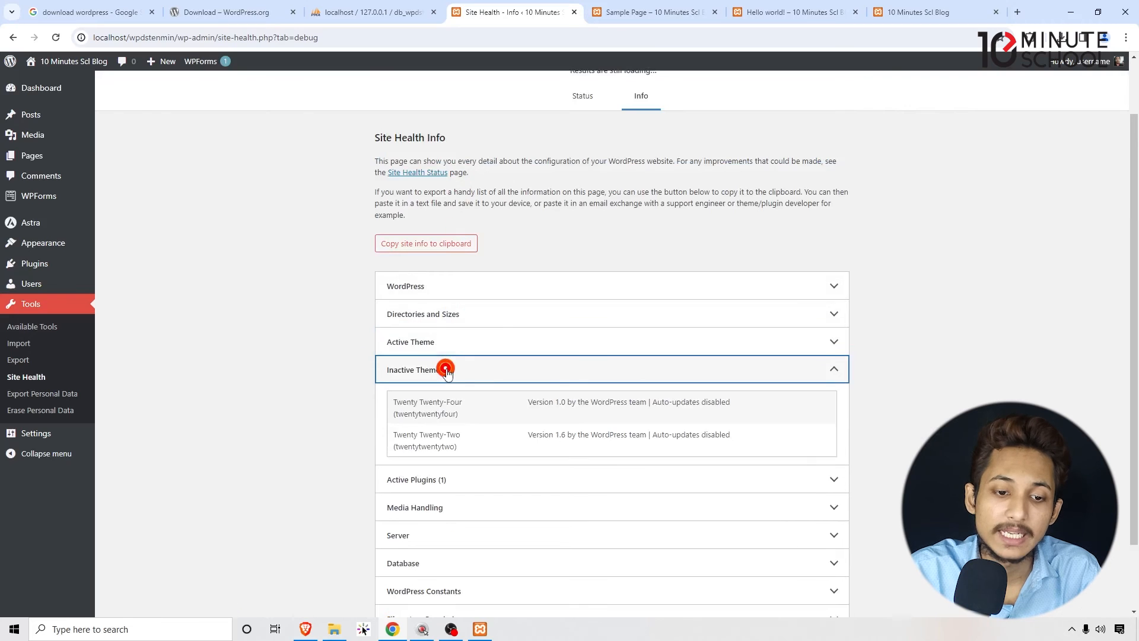
pyautogui.moveTo(390, 400); pyautogui.dragTo(368, 390)
pyautogui.click(439, 486)
pyautogui.scroll(-2, 489, 446)
pyautogui.click(364, 391)
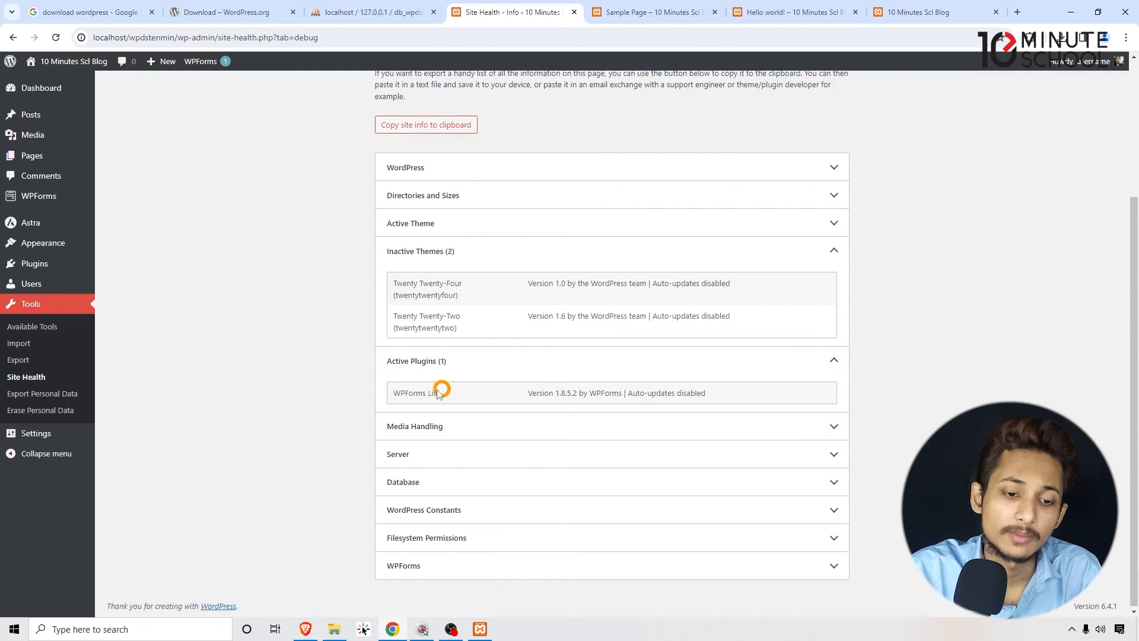
pyautogui.moveTo(462, 388); pyautogui.dragTo(378, 394)
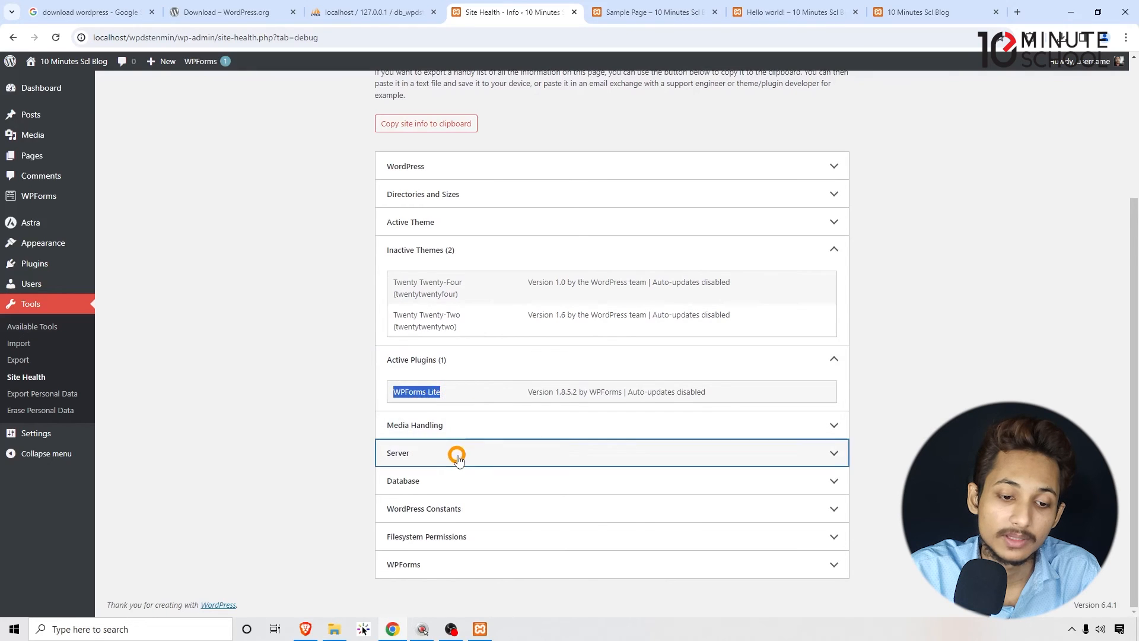
# - Expand the Server, Media Handling, Database and WordPress Constants sections to view their details
pyautogui.click(457, 452)
pyautogui.click(465, 429)
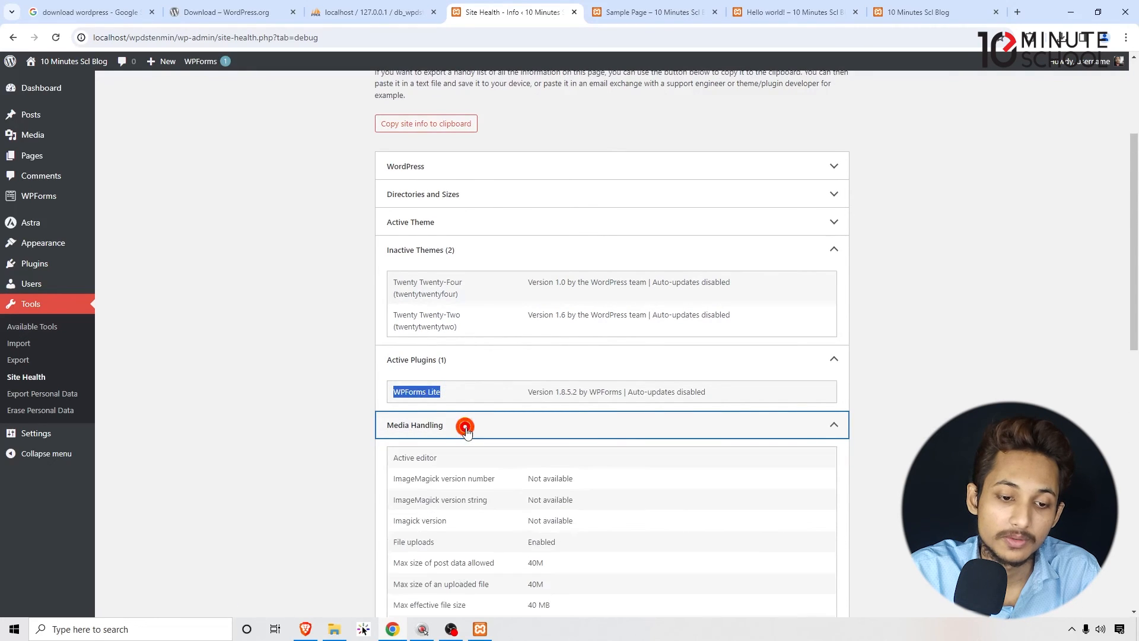
pyautogui.scroll(-10, 467, 442)
pyautogui.click(466, 481)
pyautogui.scroll(-4, 458, 478)
pyautogui.click(454, 506)
pyautogui.scroll(-1, 463, 503)
pyautogui.scroll(-6, 462, 504)
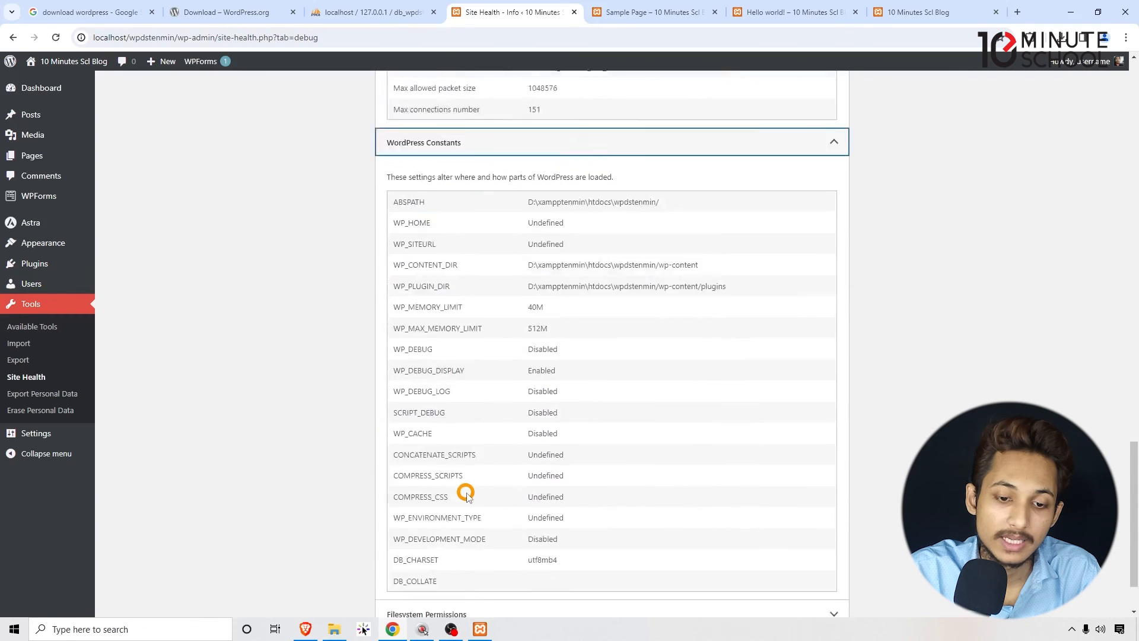
# - Expand the Filesystem Permissions and WPForms sections and look back over the expanded site information
pyautogui.click(451, 537)
pyautogui.scroll(-3, 519, 484)
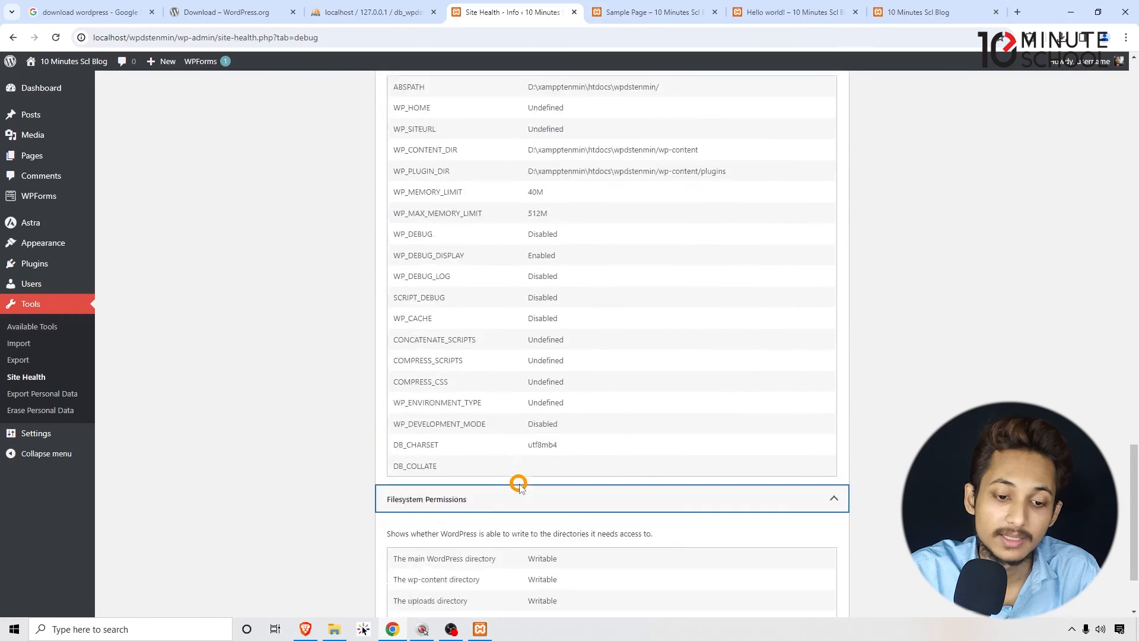
pyautogui.click(460, 562)
pyautogui.scroll(-2, 509, 501)
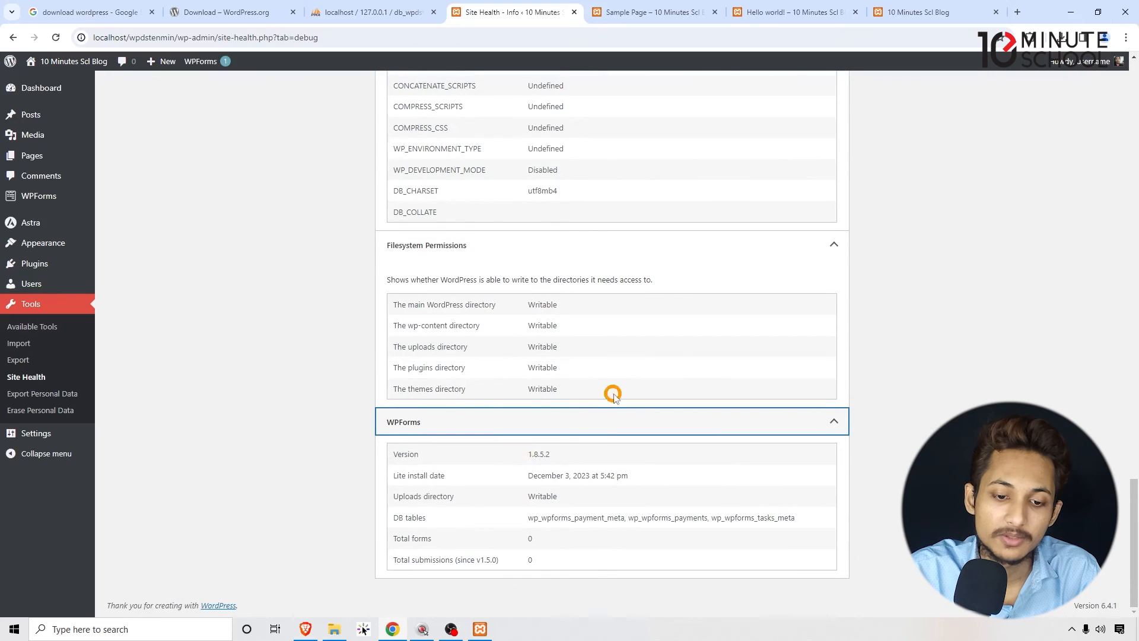
pyautogui.moveTo(577, 564); pyautogui.dragTo(366, 280)
pyautogui.scroll(14, 405, 277)
pyautogui.click(355, 289)
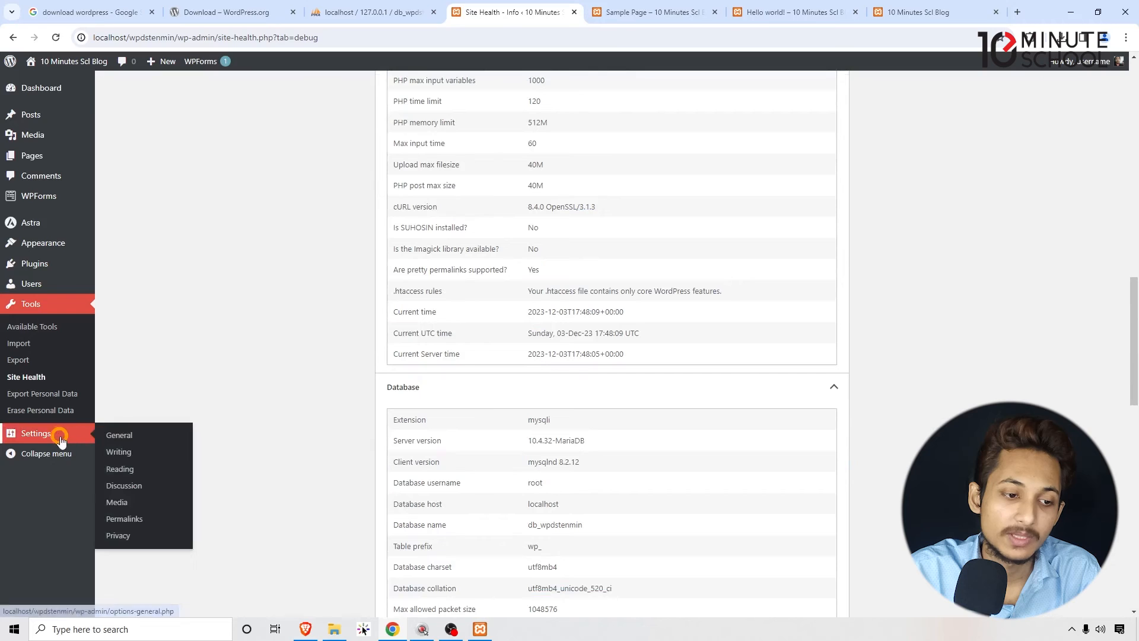
# - Open the site's General Settings and highlight the Site Title label and its value
pyautogui.click(60, 436)
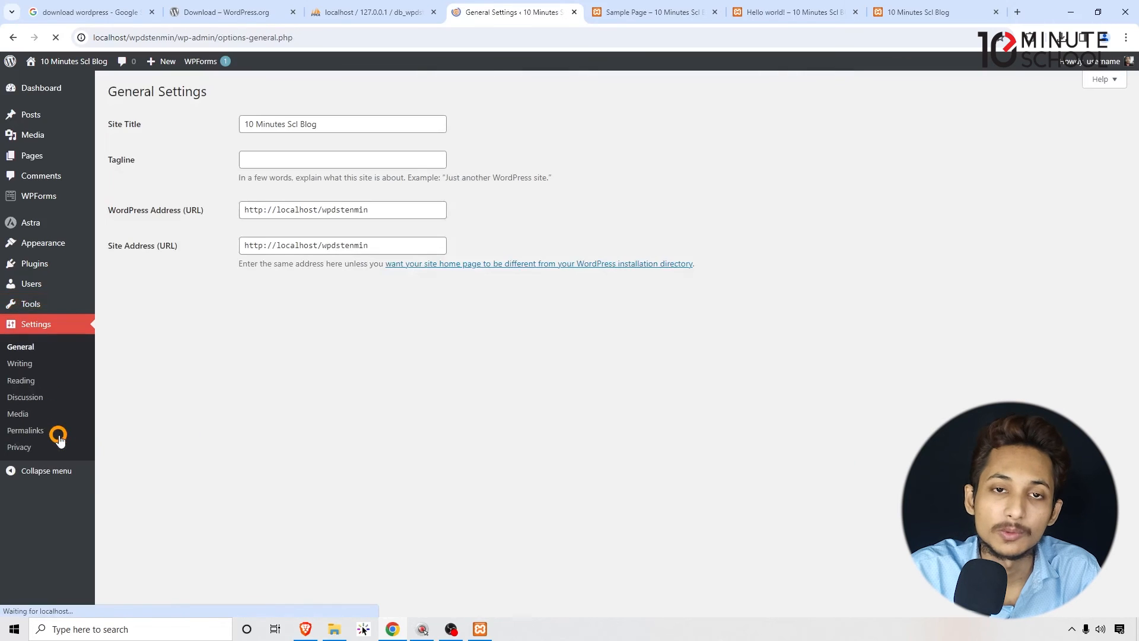
pyautogui.moveTo(115, 129); pyautogui.dragTo(167, 125)
pyautogui.moveTo(402, 123); pyautogui.dragTo(194, 128)
pyautogui.click(193, 127)
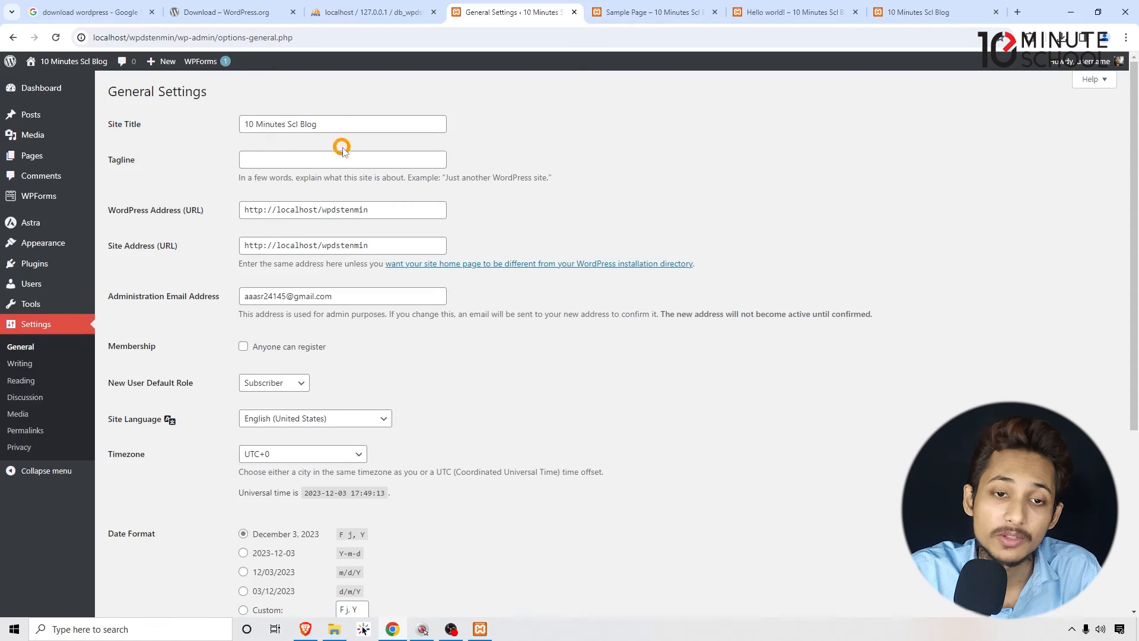
# - Compare the Site Title value in General Settings with the site name shown on the Sample Page
pyautogui.click(637, 13)
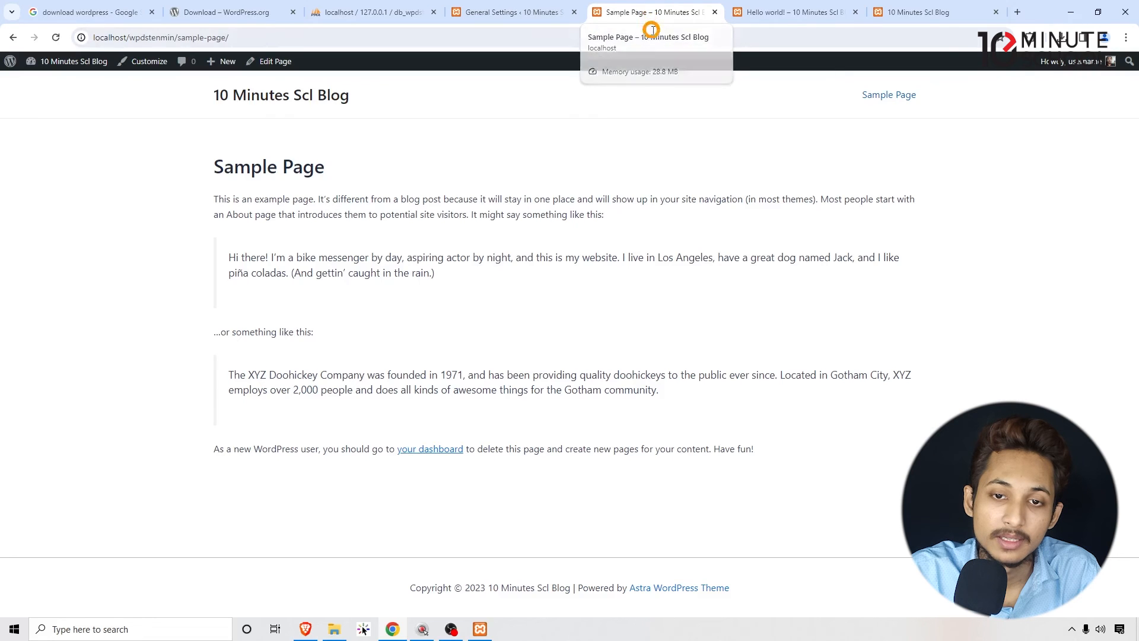
pyautogui.click(549, 15)
pyautogui.moveTo(313, 120); pyautogui.dragTo(185, 126)
pyautogui.click(580, 132)
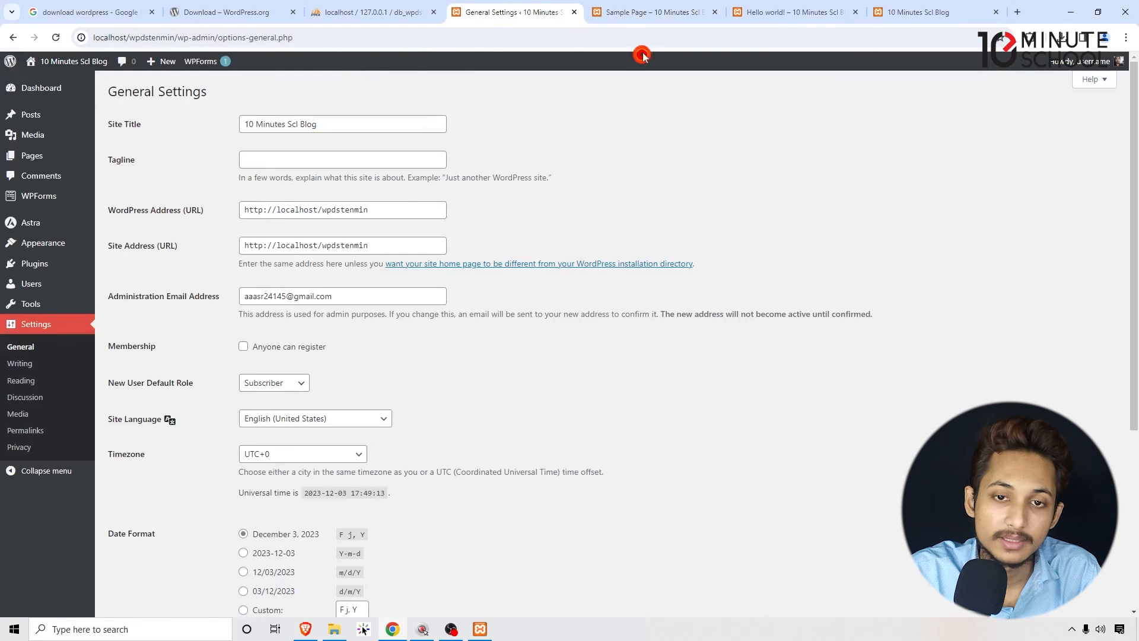
pyautogui.click(654, 8)
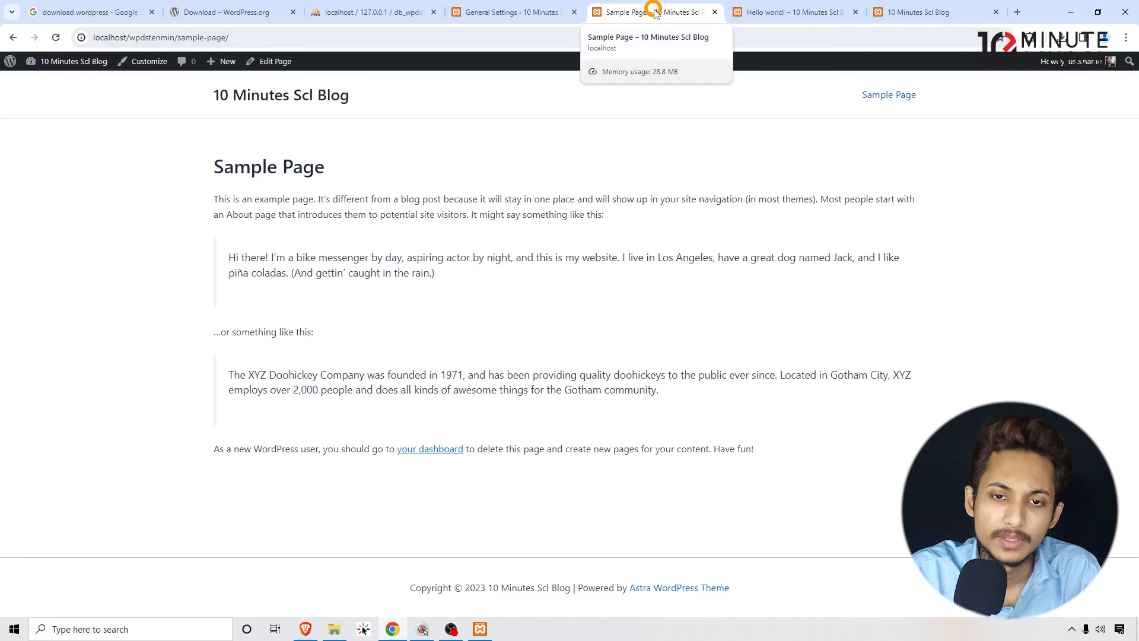
# - Save the Site Title as "10 Minutes School Blog" in General Settings and check it on the Sample Page
pyautogui.click(514, 12)
pyautogui.click(384, 117)
pyautogui.moveTo(384, 116); pyautogui.dragTo(144, 125)
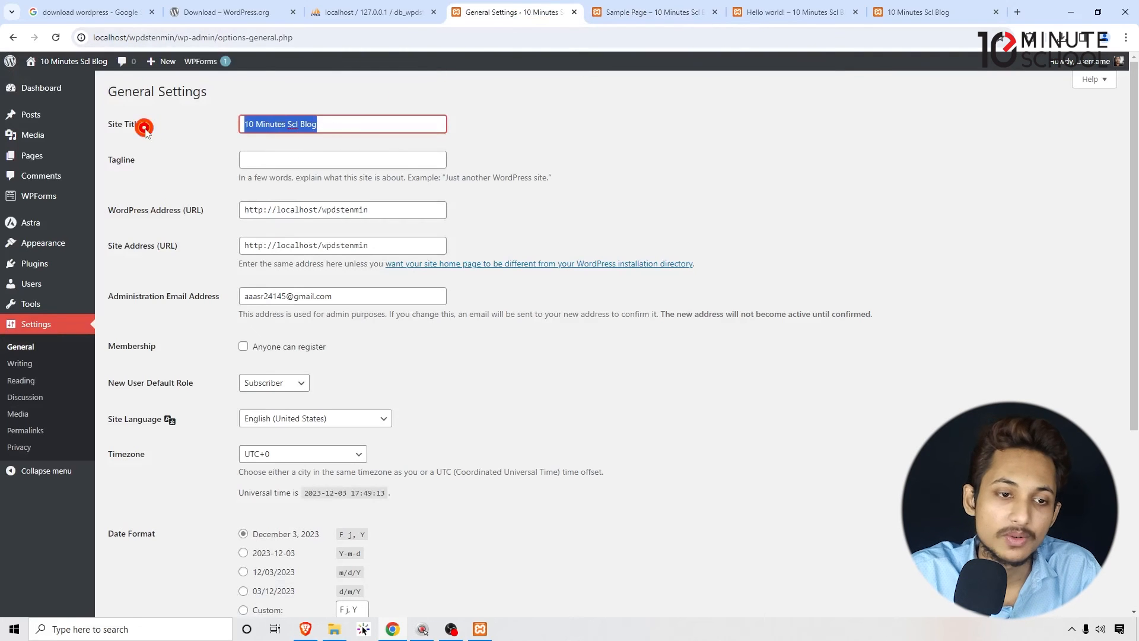
pyautogui.click(289, 122)
pyautogui.press('BackSpace')
pyautogui.press('BackSpace')
pyautogui.write('hool')
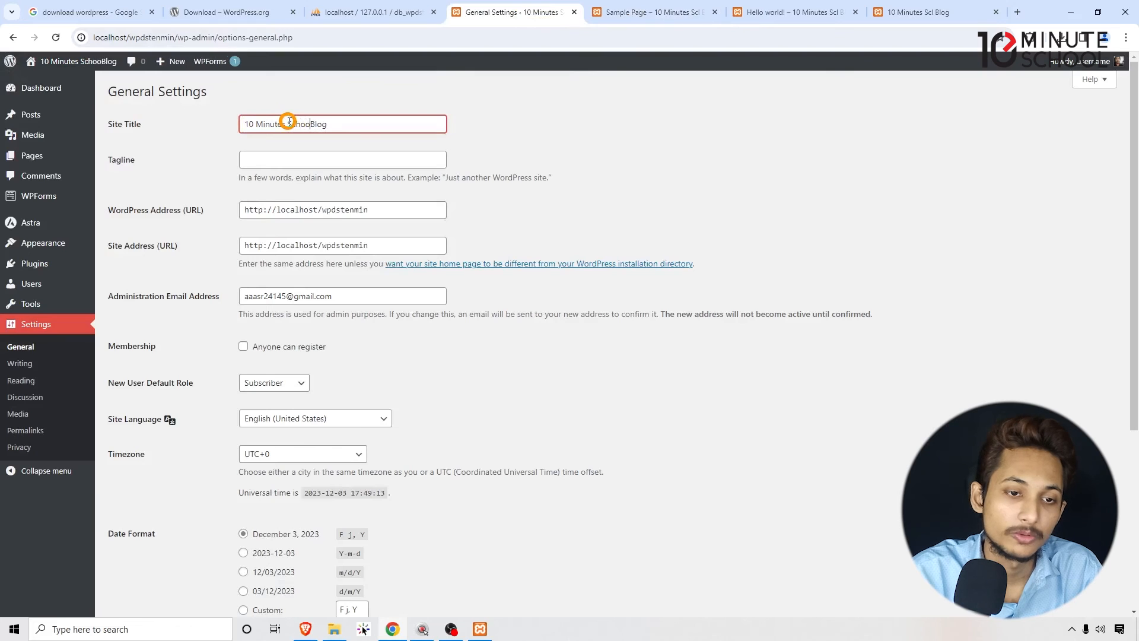
pyautogui.click(744, 150)
pyautogui.scroll(-5, 530, 306)
pyautogui.click(138, 556)
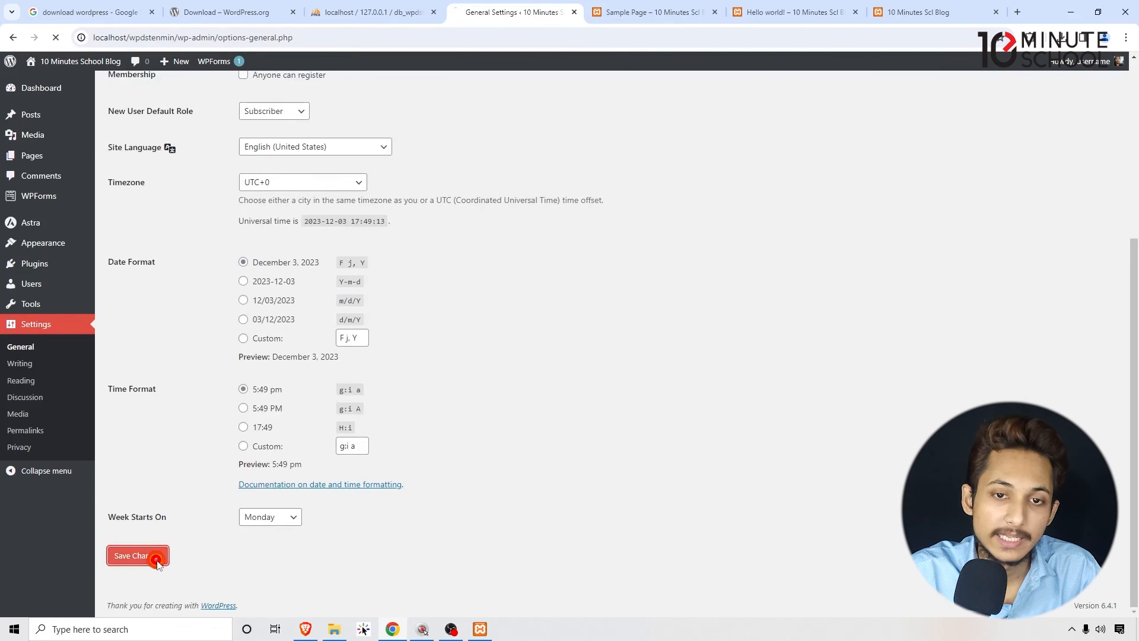
pyautogui.click(656, 11)
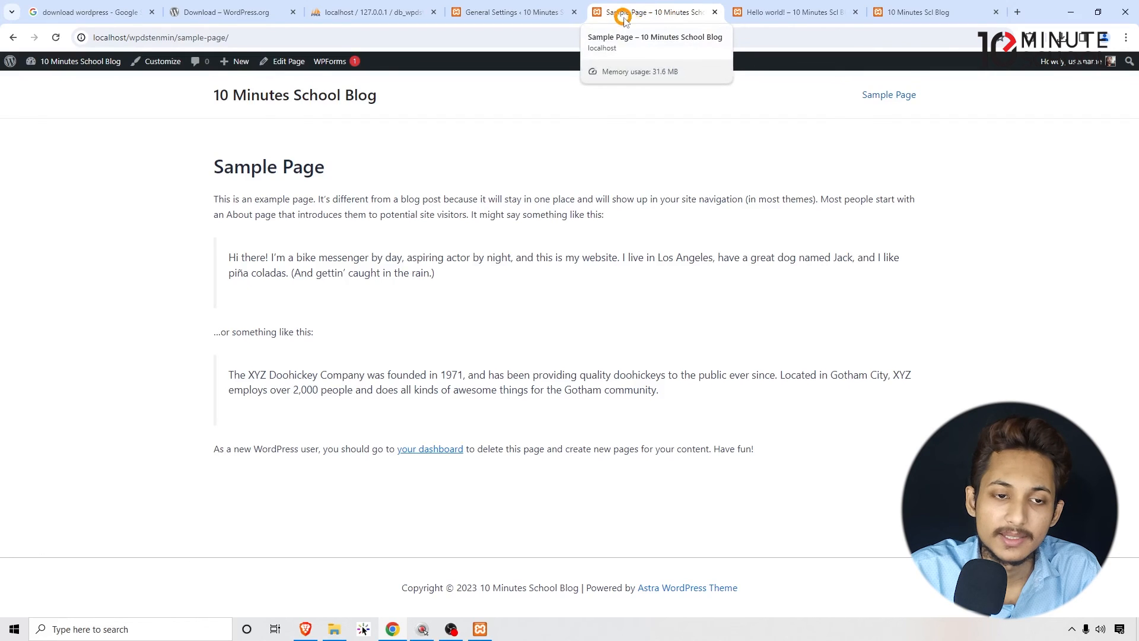
# - Set the Tagline to "We Teach the Best" in General Settings and save the changes
pyautogui.click(509, 12)
pyautogui.click(268, 194)
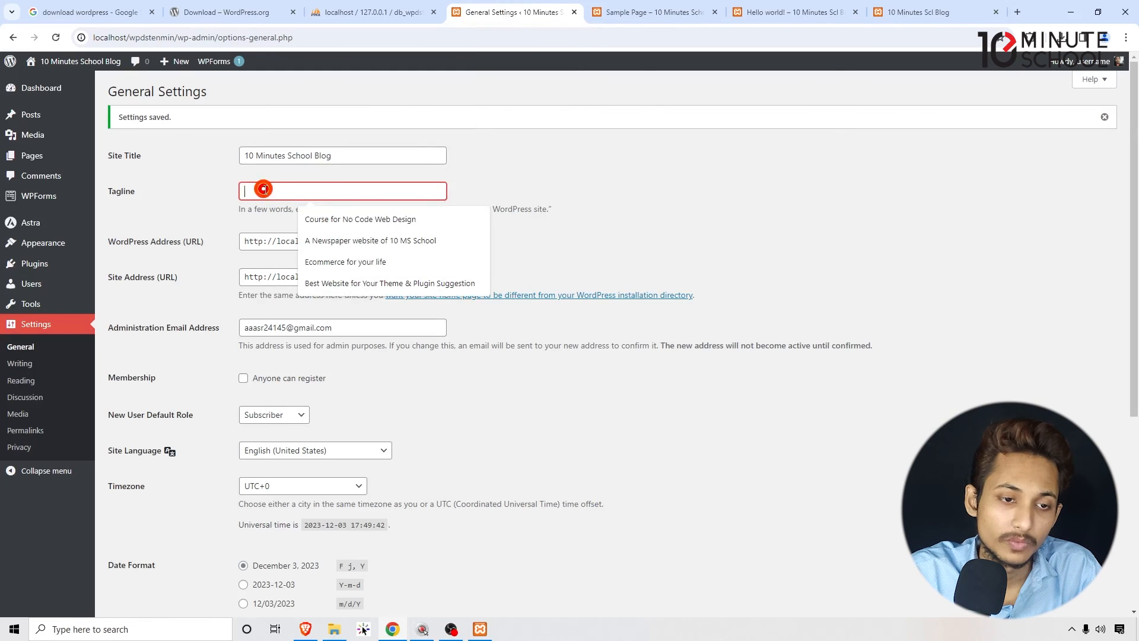
pyautogui.write('We Teach the Best')
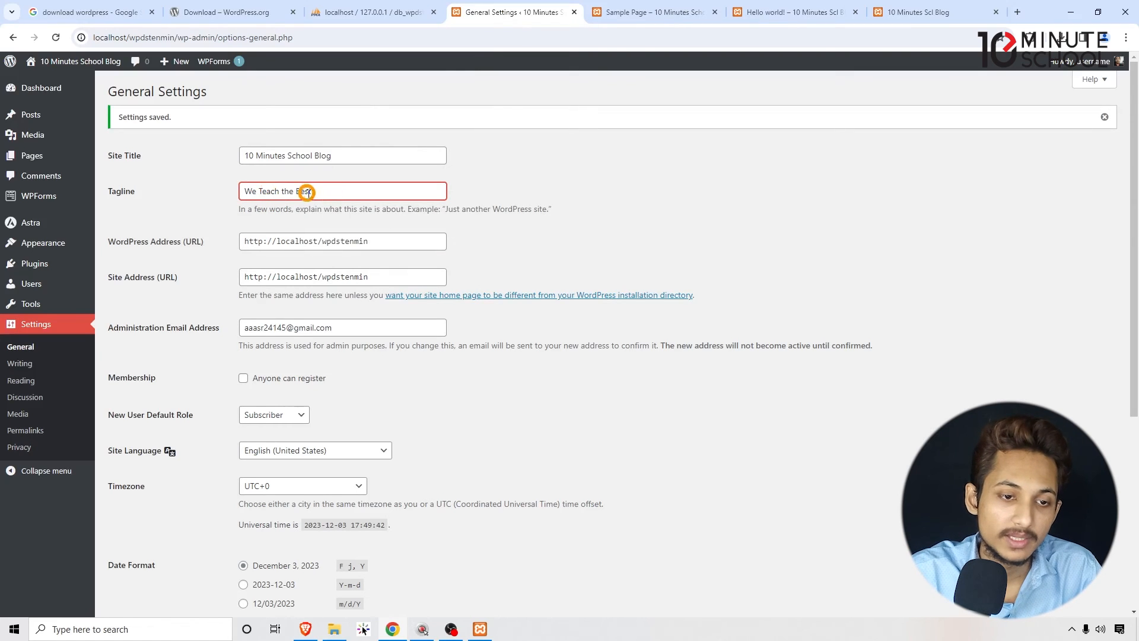
pyautogui.click(765, 178)
pyautogui.scroll(-5, 766, 178)
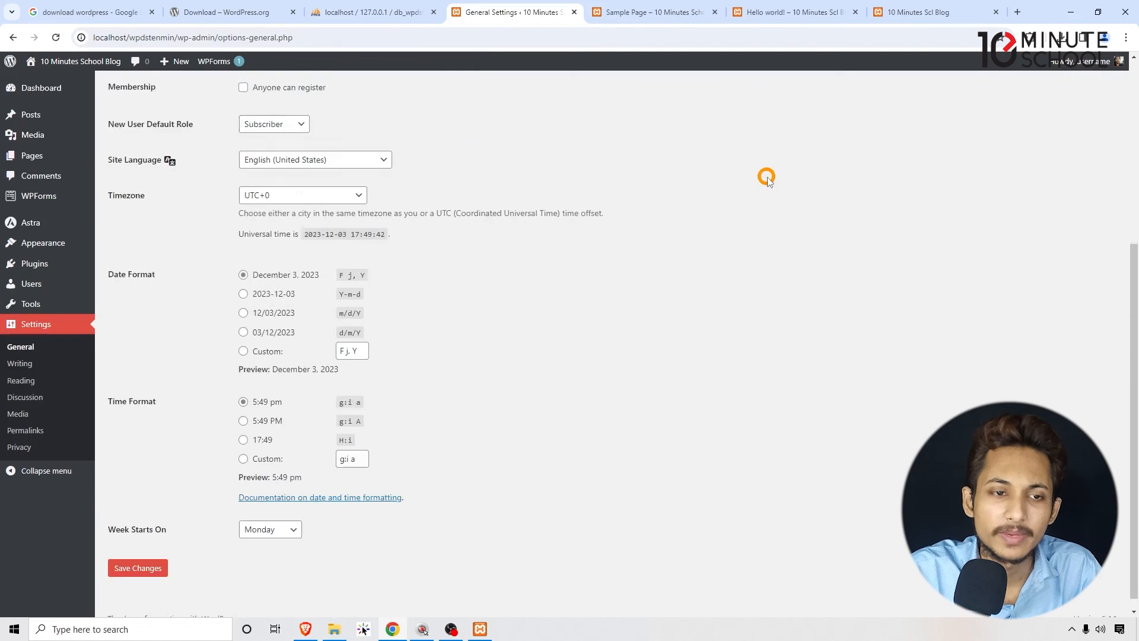
pyautogui.click(161, 547)
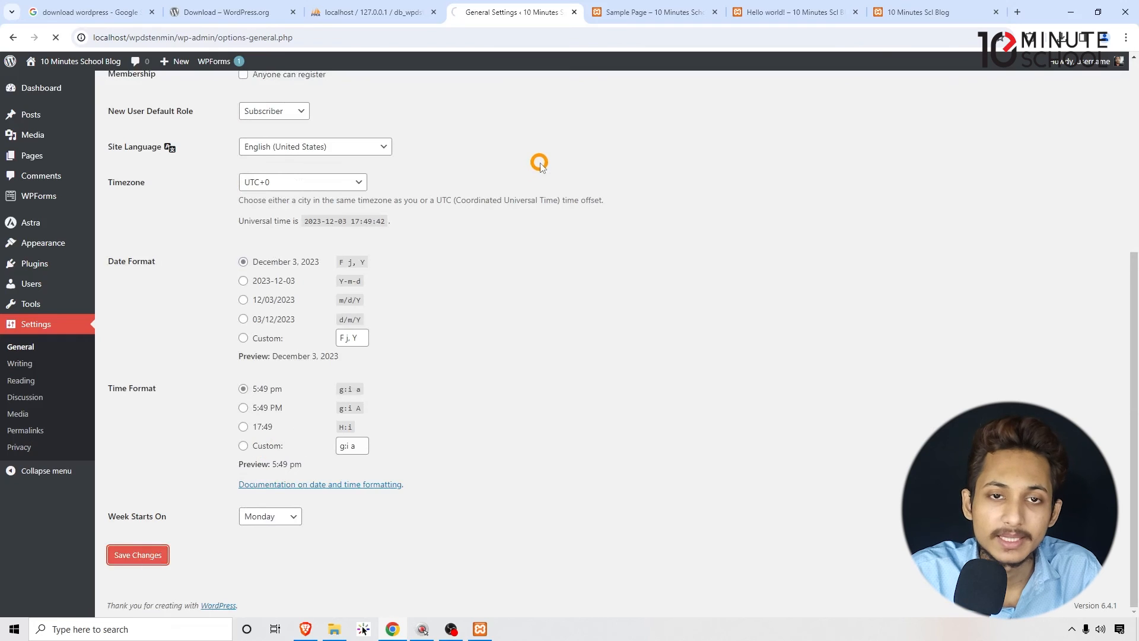
pyautogui.scroll(-5, 539, 164)
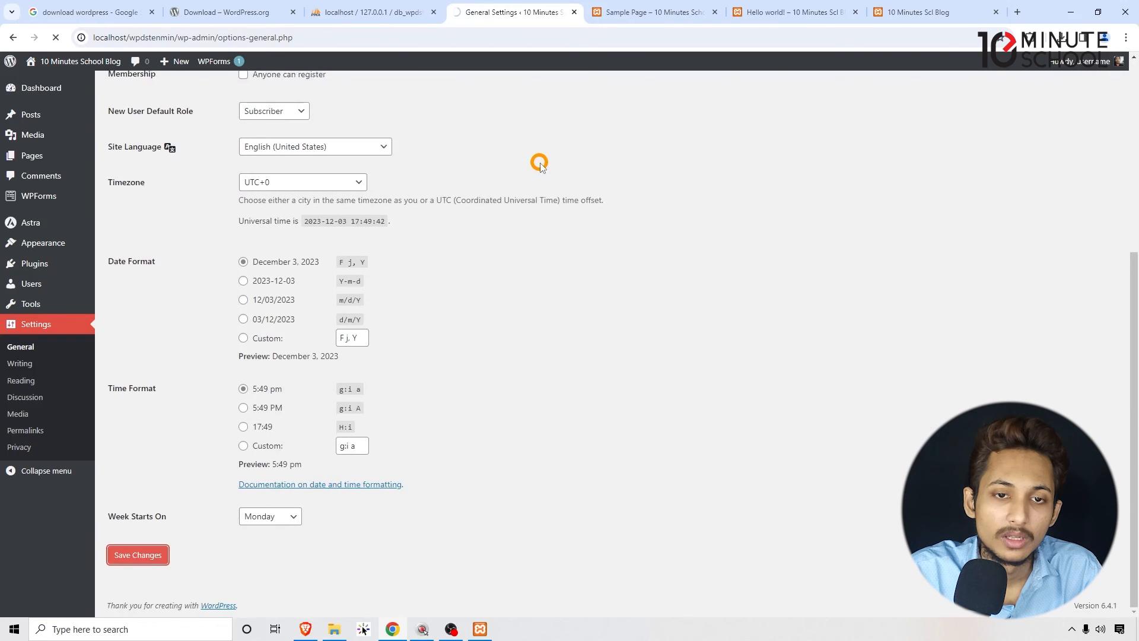
# - Open the site's home page from the Sample Page to check the tagline, and return to General Settings
pyautogui.click(626, 12)
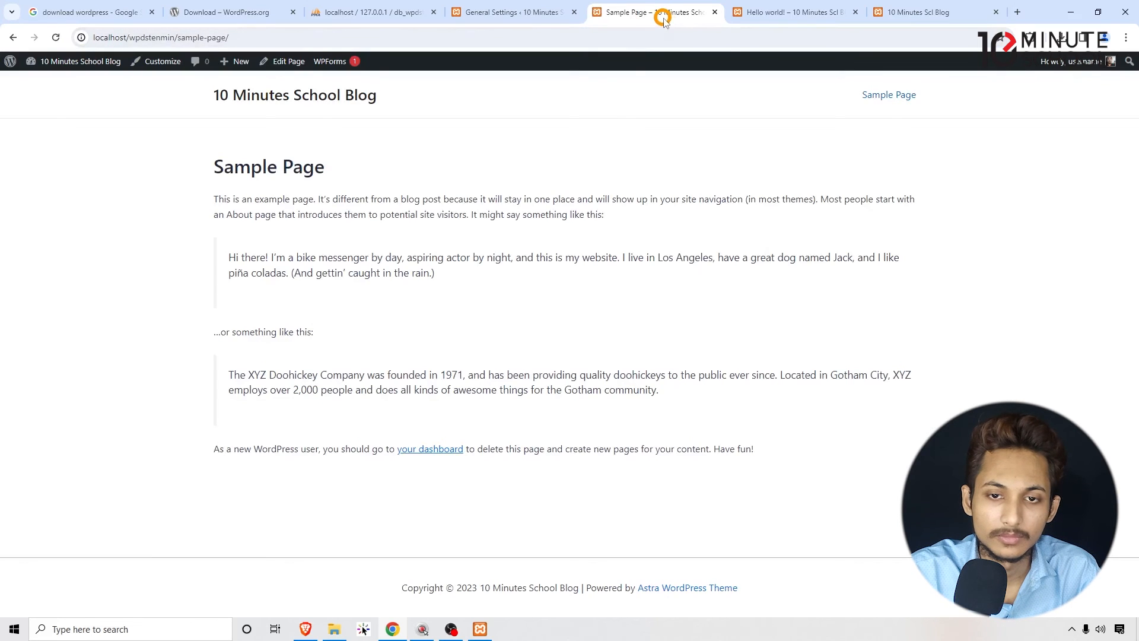
pyautogui.click(273, 99)
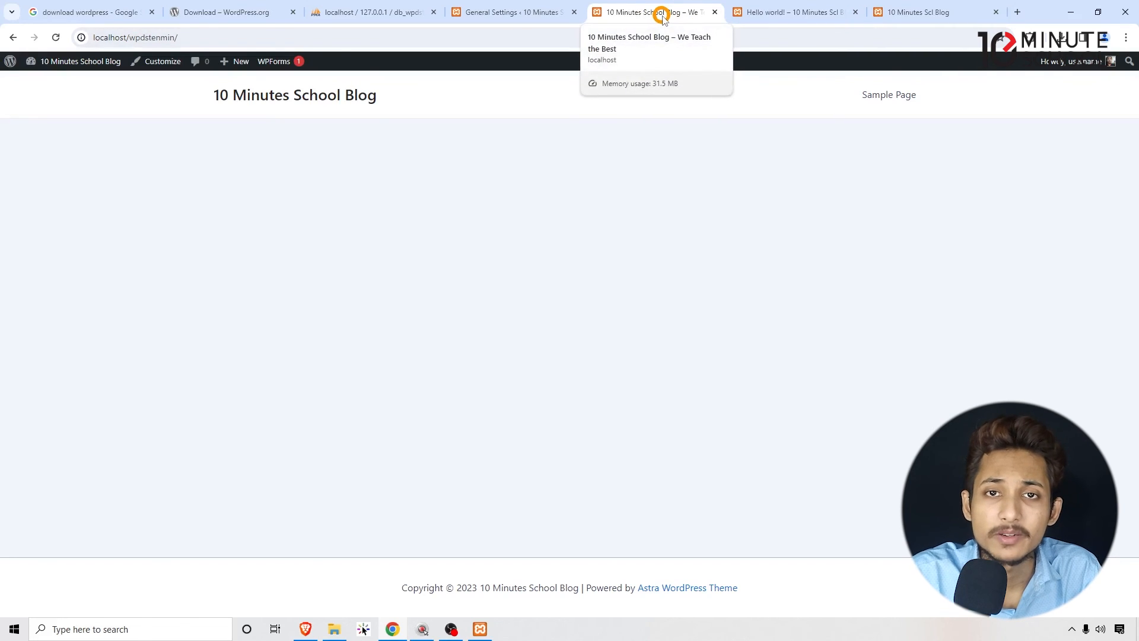
pyautogui.click(495, 13)
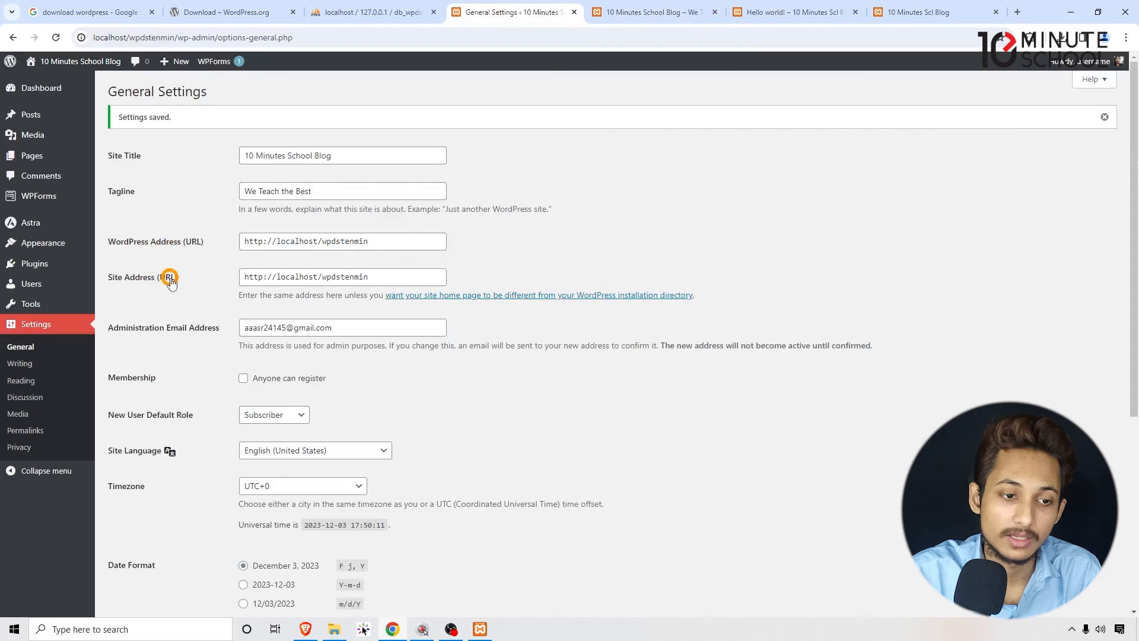
# - Highlight the Administration Email Address and enable the "Anyone can register" membership option
pyautogui.scroll(-2, 744, 186)
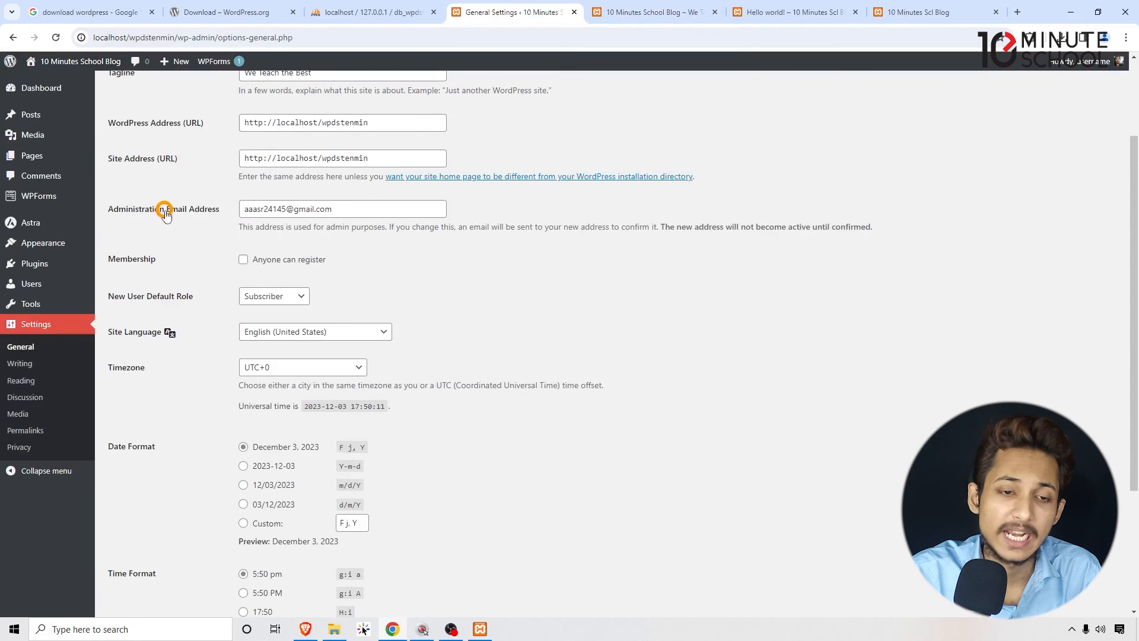
pyautogui.moveTo(368, 207); pyautogui.dragTo(157, 212)
pyautogui.click(728, 312)
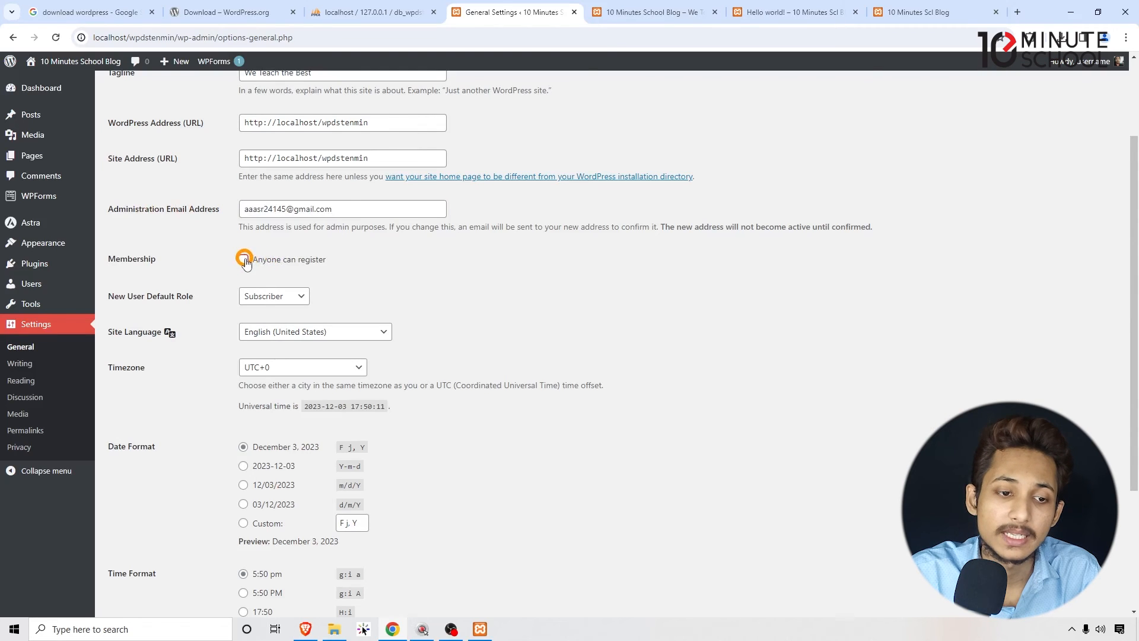
pyautogui.click(243, 260)
pyautogui.click(582, 280)
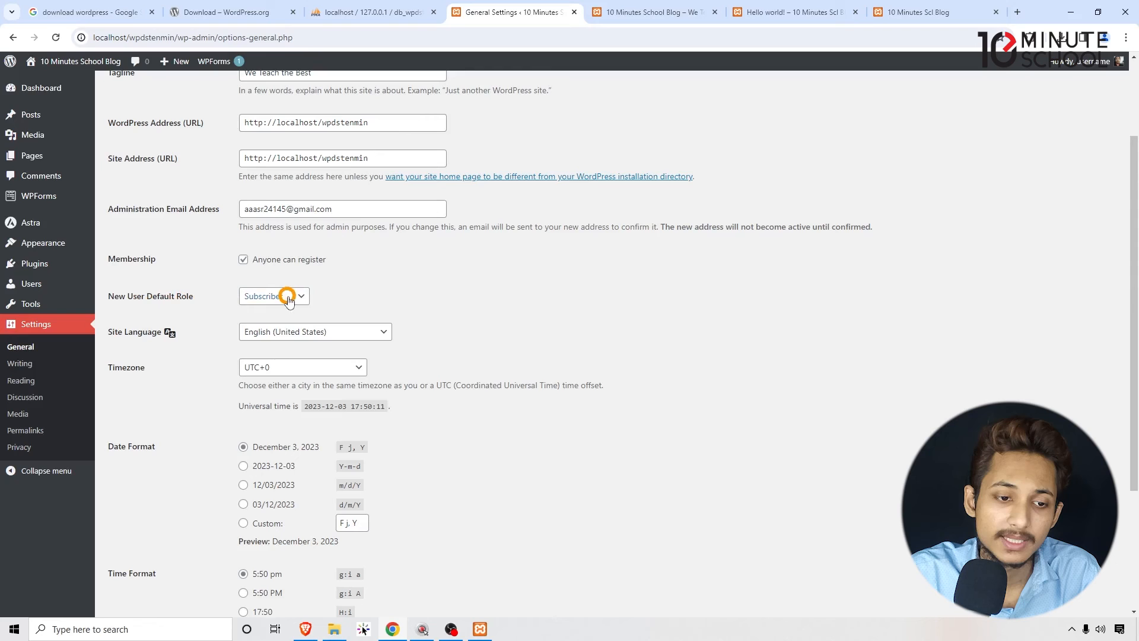
# - View the New User Default Role options and look over the language, timezone, date and time settings
pyautogui.click(287, 297)
pyautogui.click(287, 297)
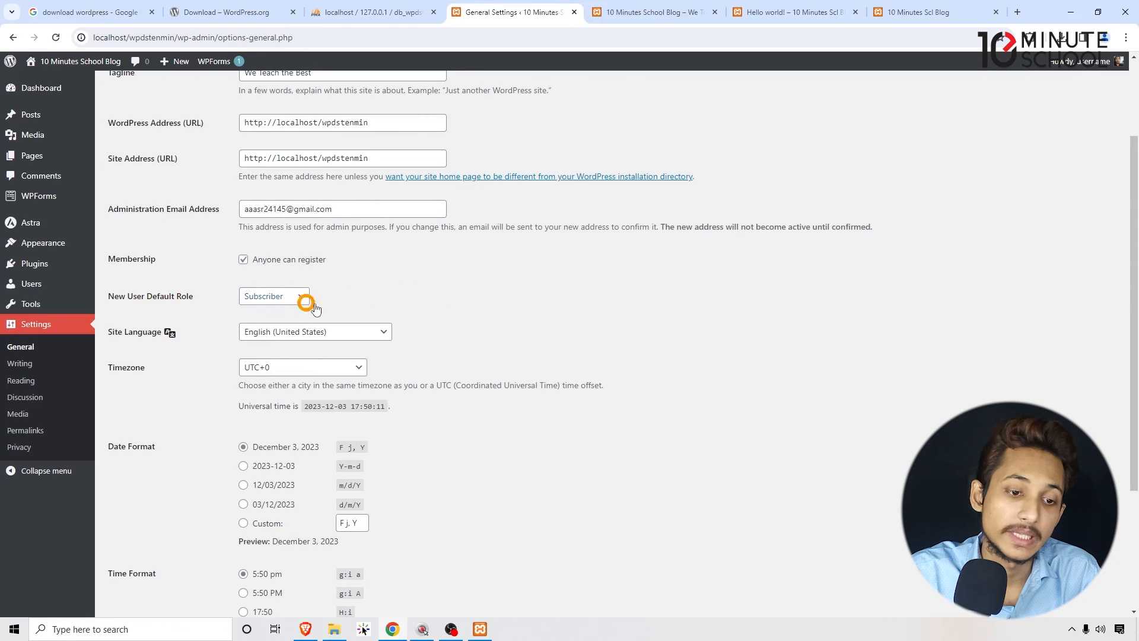
pyautogui.scroll(-1, 444, 290)
pyautogui.scroll(-2, 444, 289)
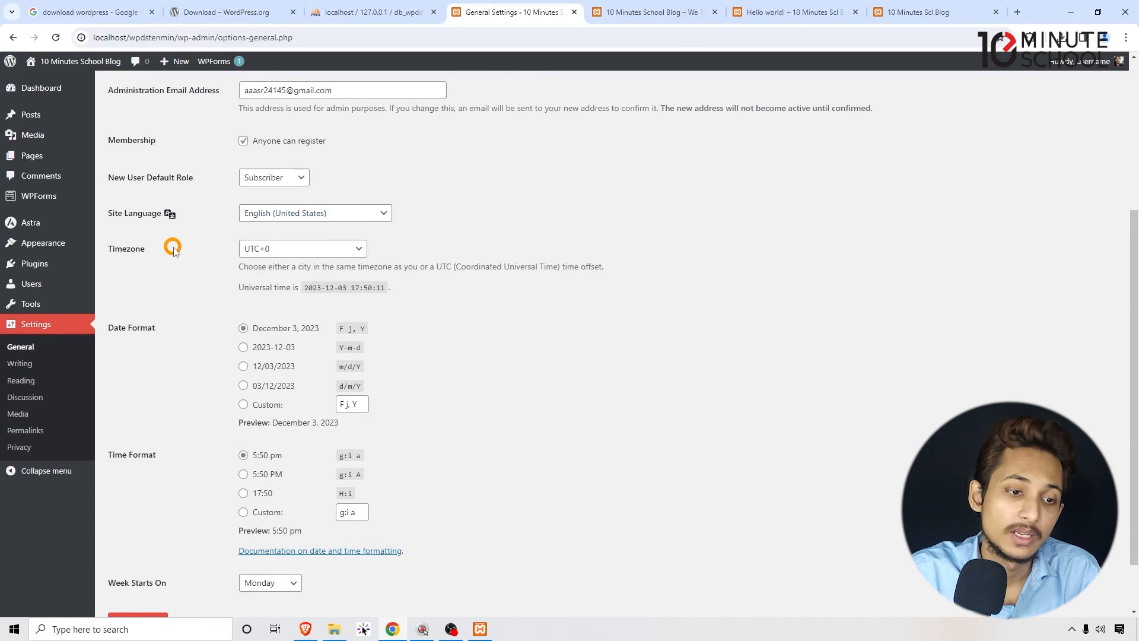
# - Look over the date format, time format and Week Starts On options, and save the General Settings
pyautogui.scroll(-1, 246, 350)
pyautogui.scroll(-1, 246, 350)
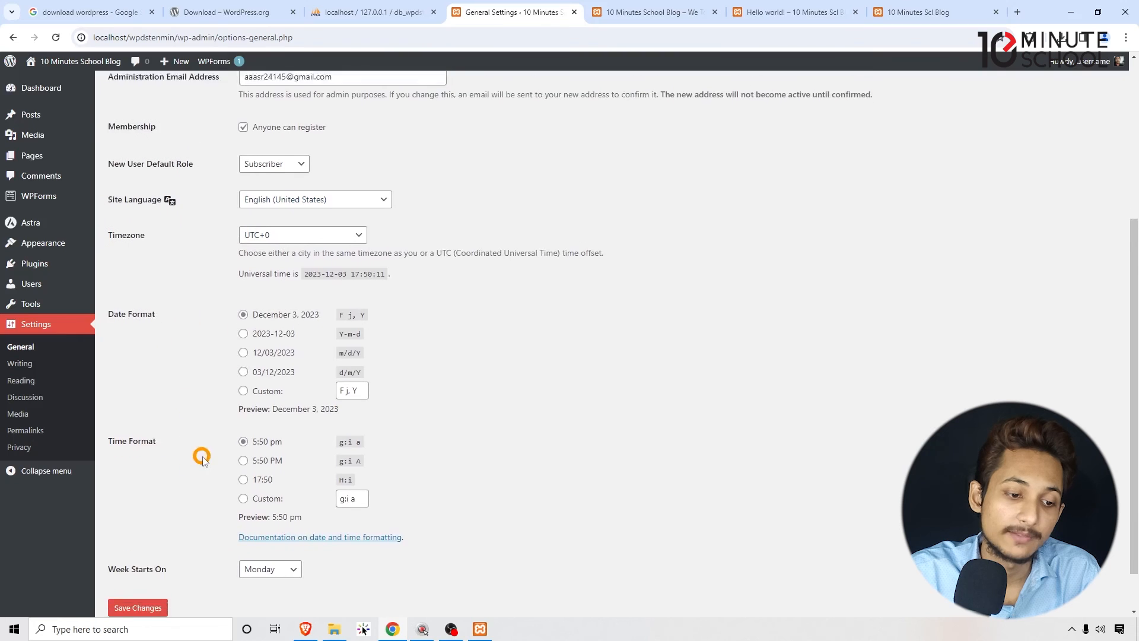
pyautogui.click(270, 523)
pyautogui.click(270, 523)
pyautogui.scroll(-1, 439, 407)
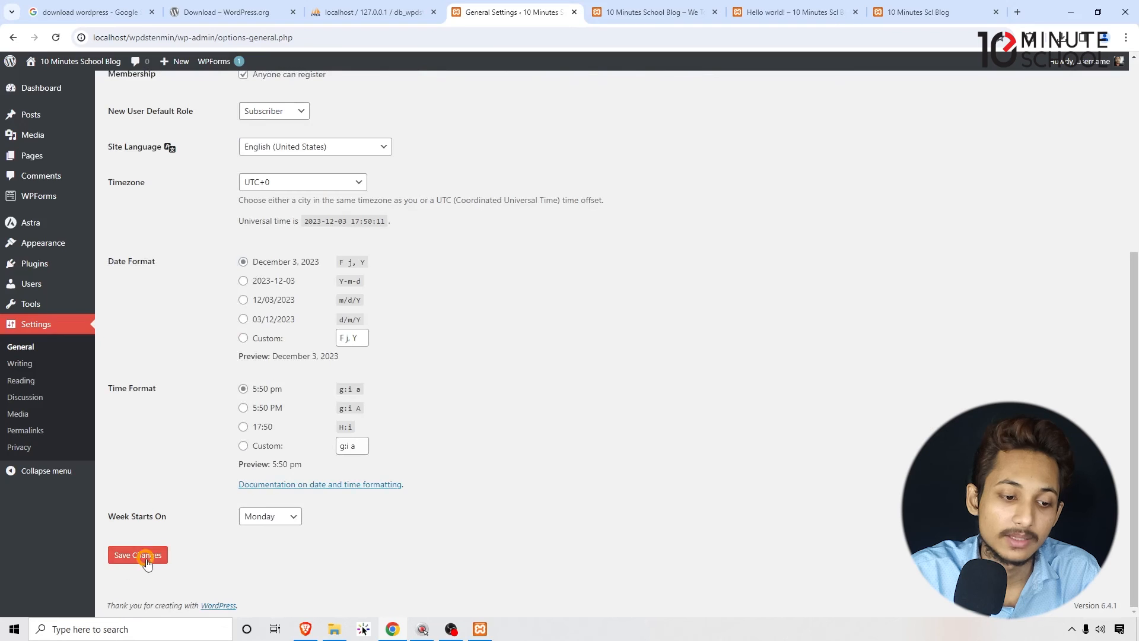
pyautogui.click(142, 556)
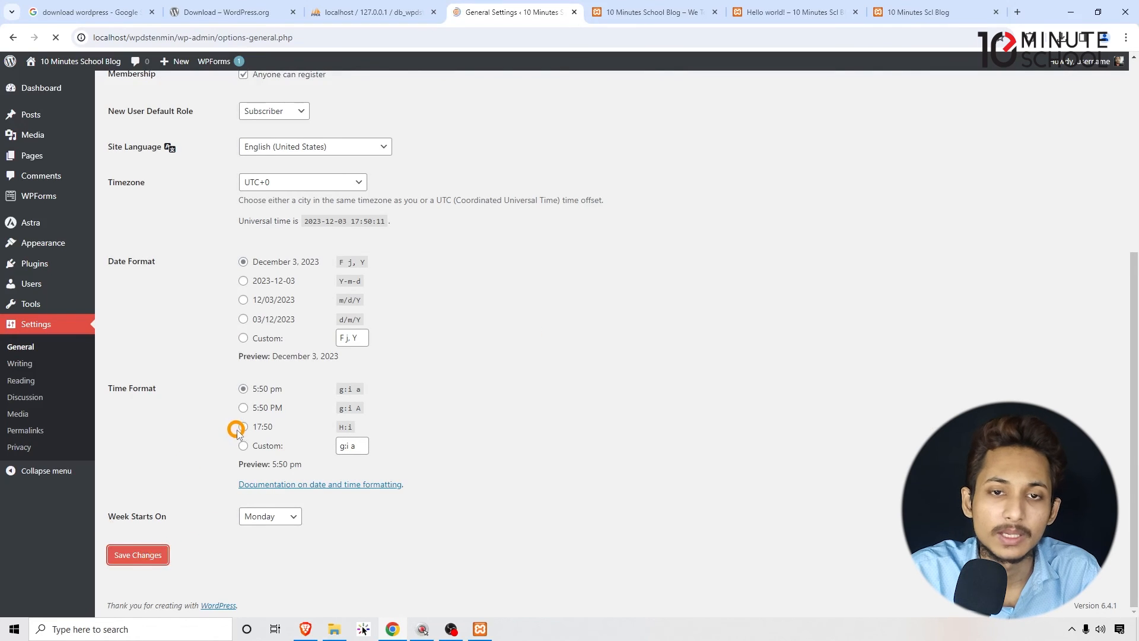
# - Open Writing Settings and view the Default Post Category and Default Post Format options
pyautogui.click(16, 363)
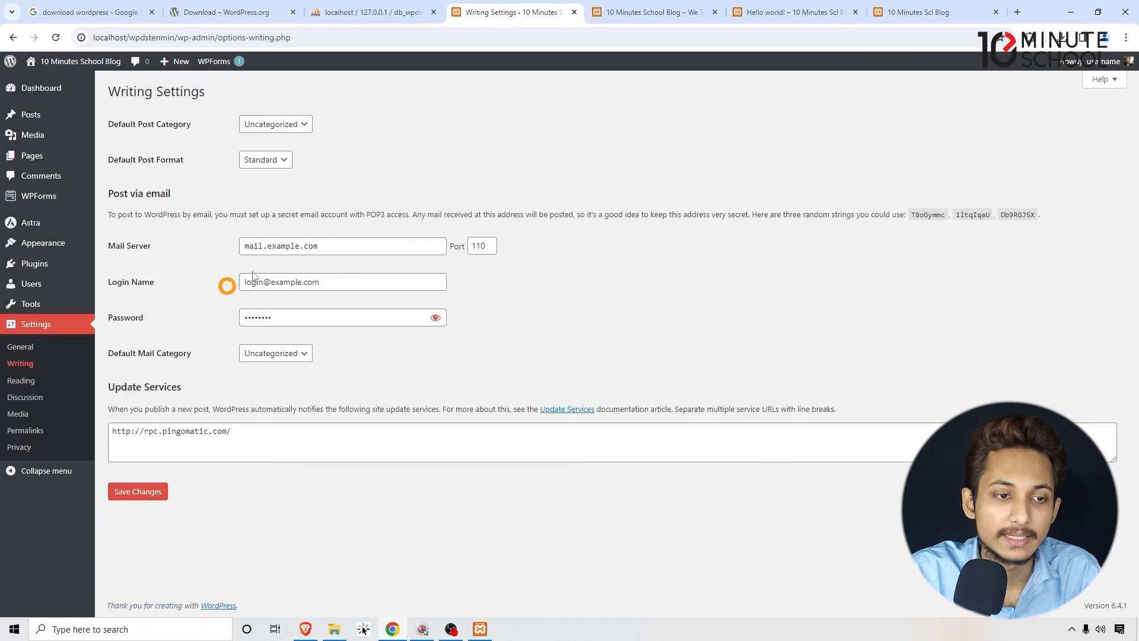
pyautogui.click(168, 123)
pyautogui.click(160, 165)
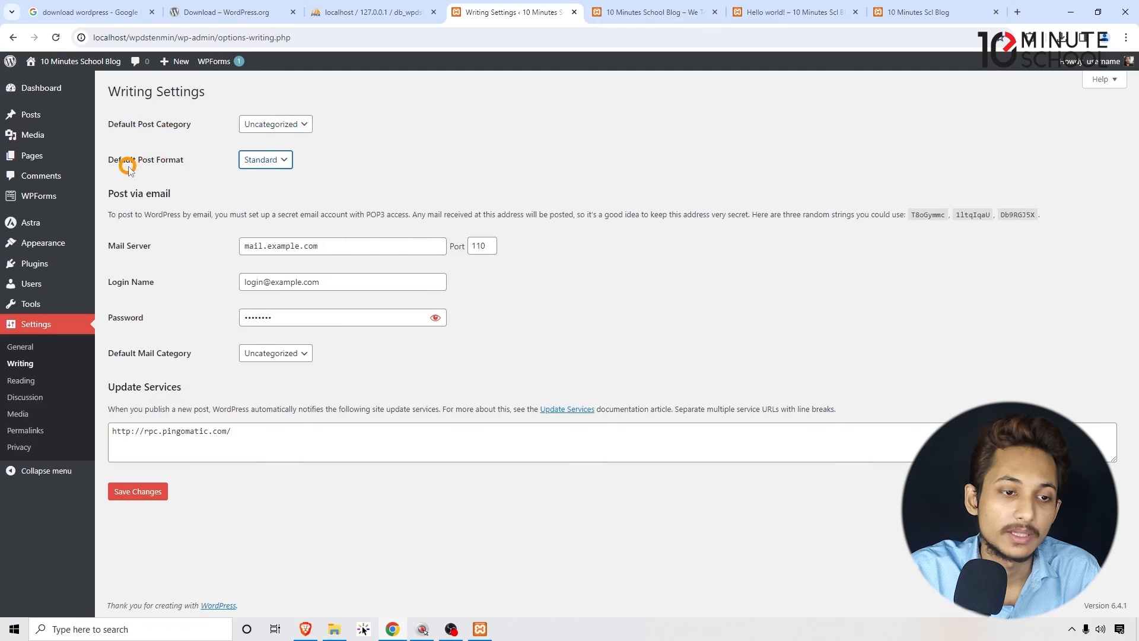
pyautogui.click(504, 131)
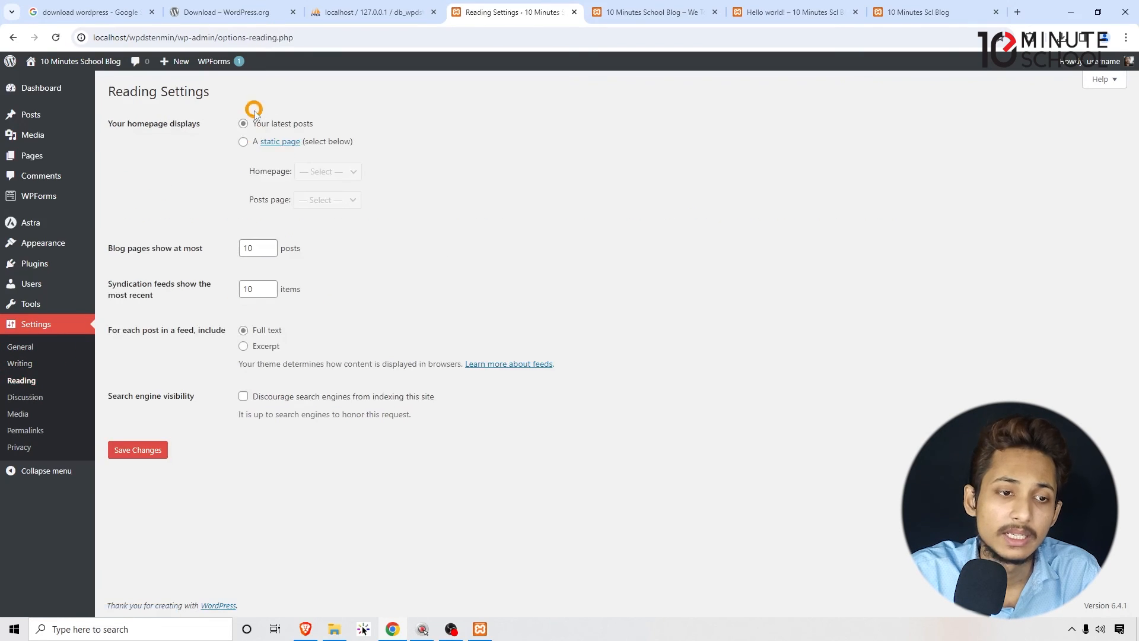
# - Examine the homepage display and blog page post limit in Reading Settings, comparing them with the site's home page
pyautogui.moveTo(113, 125); pyautogui.dragTo(178, 127)
pyautogui.click(276, 139)
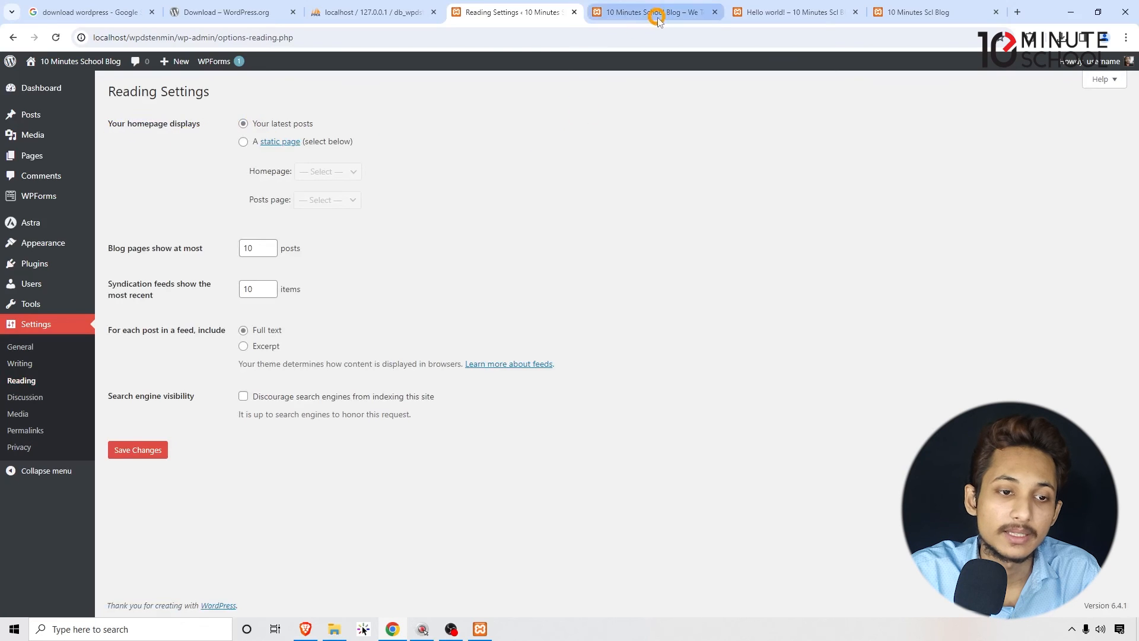
pyautogui.click(630, 12)
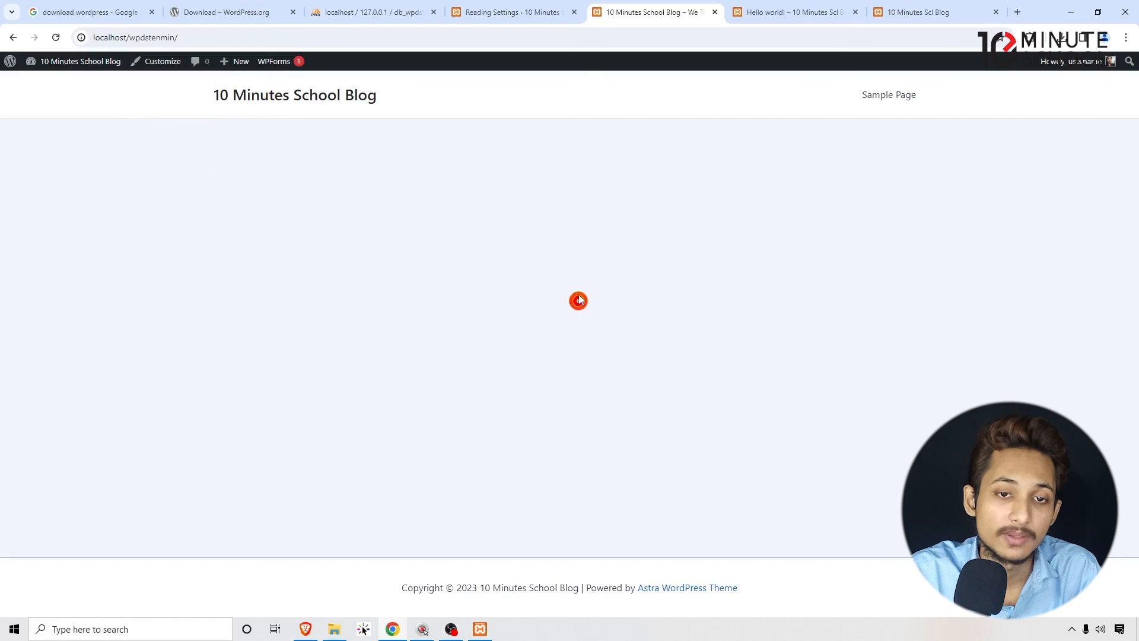
pyautogui.click(478, 16)
pyautogui.moveTo(339, 121); pyautogui.dragTo(374, 130)
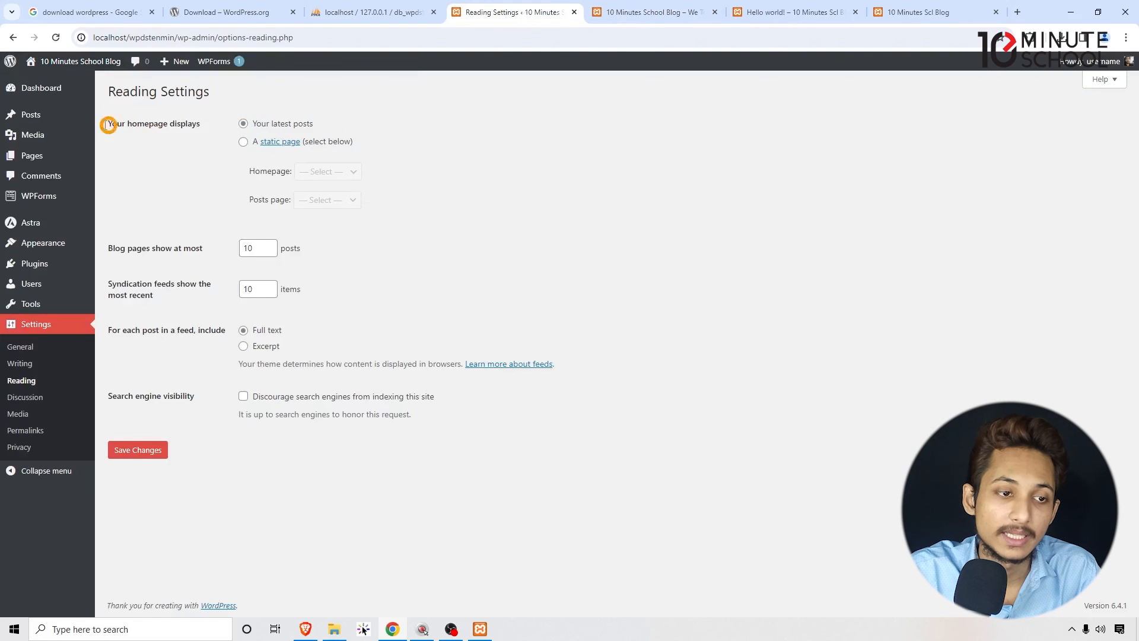
pyautogui.moveTo(83, 122)
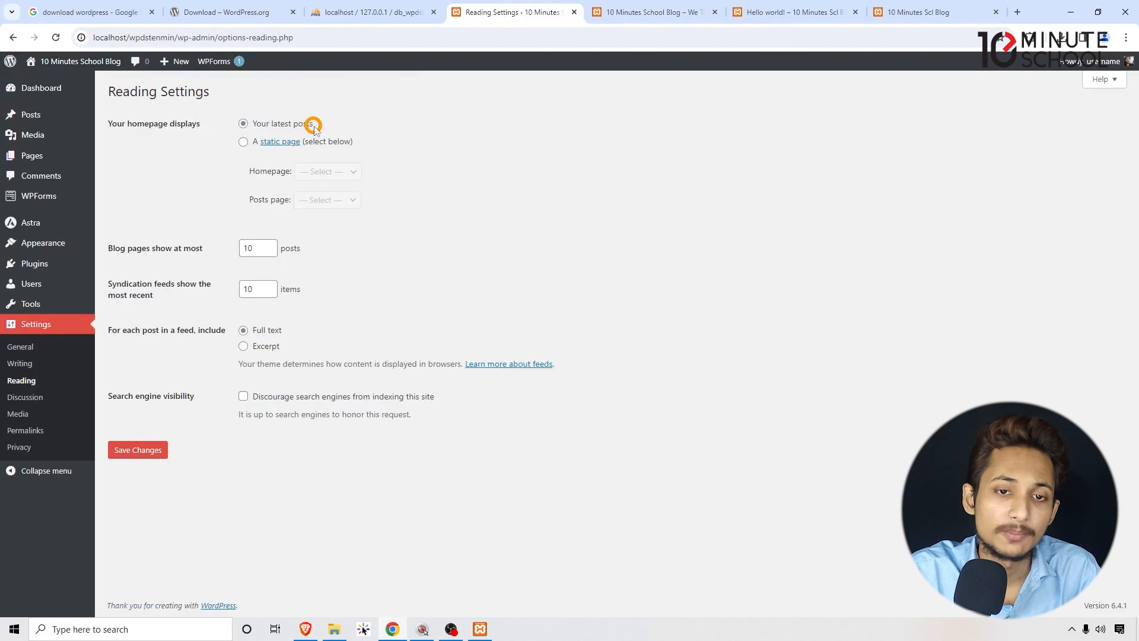
pyautogui.click(647, 12)
pyautogui.click(499, 12)
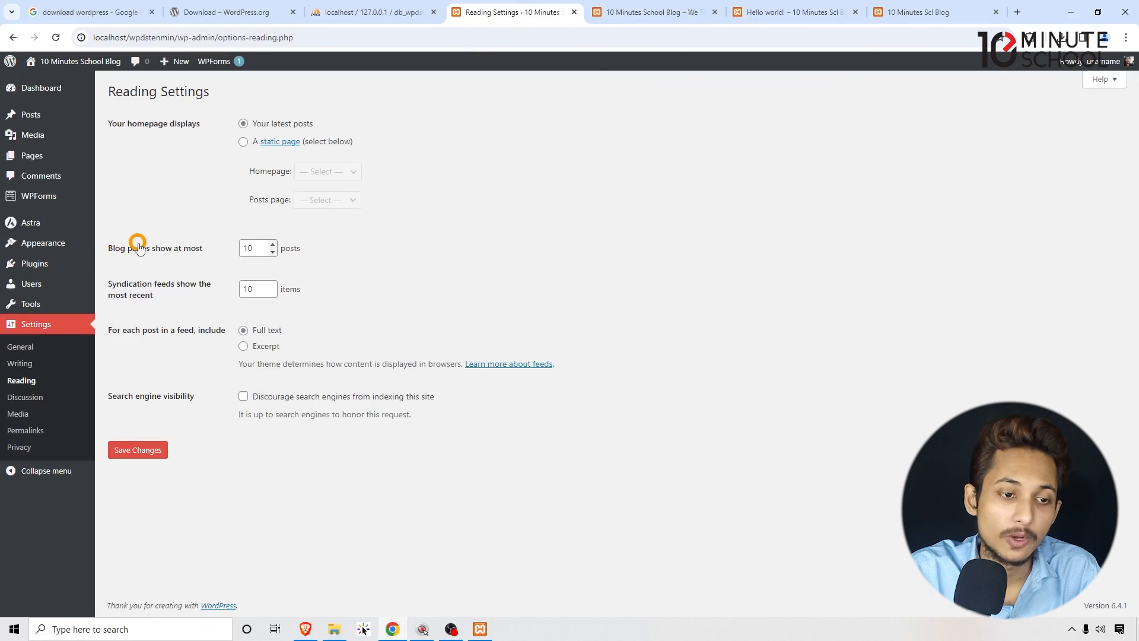
pyautogui.click(216, 248)
pyautogui.click(512, 252)
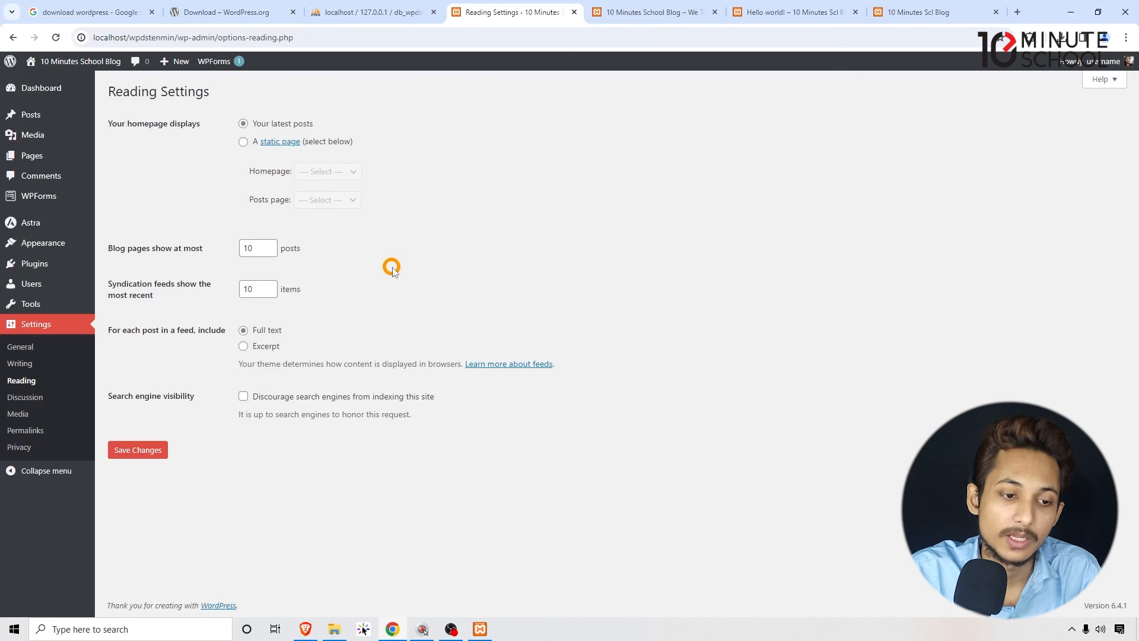
# - Look over Discussion Settings through to the default avatar options, and open Media Settings to view the image sizes
pyautogui.click(27, 398)
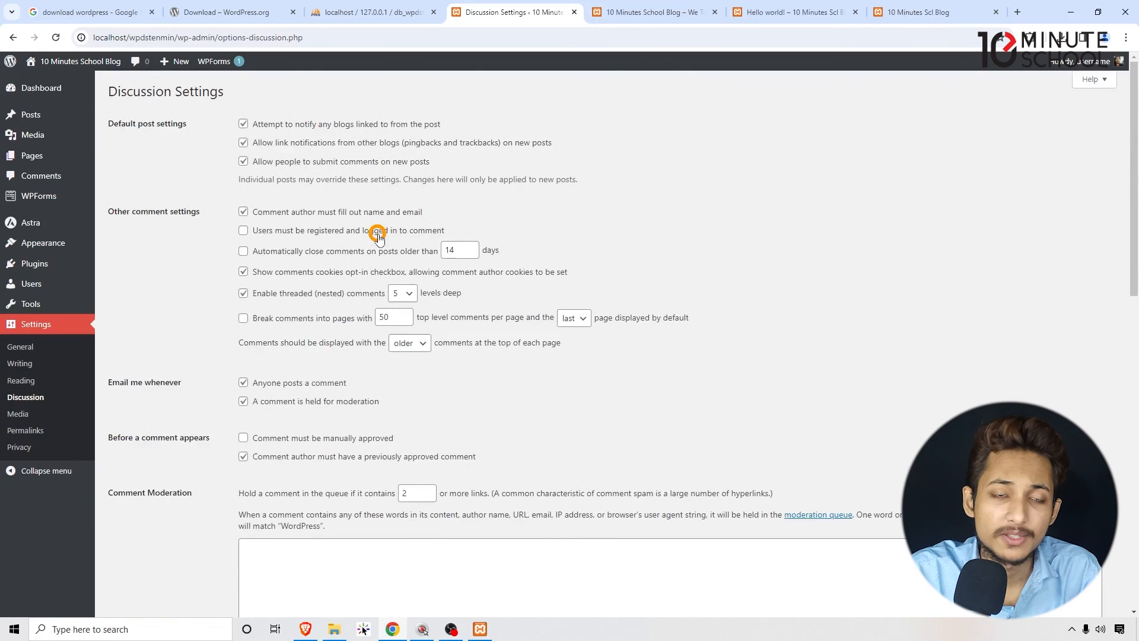
pyautogui.scroll(-12, 238, 221)
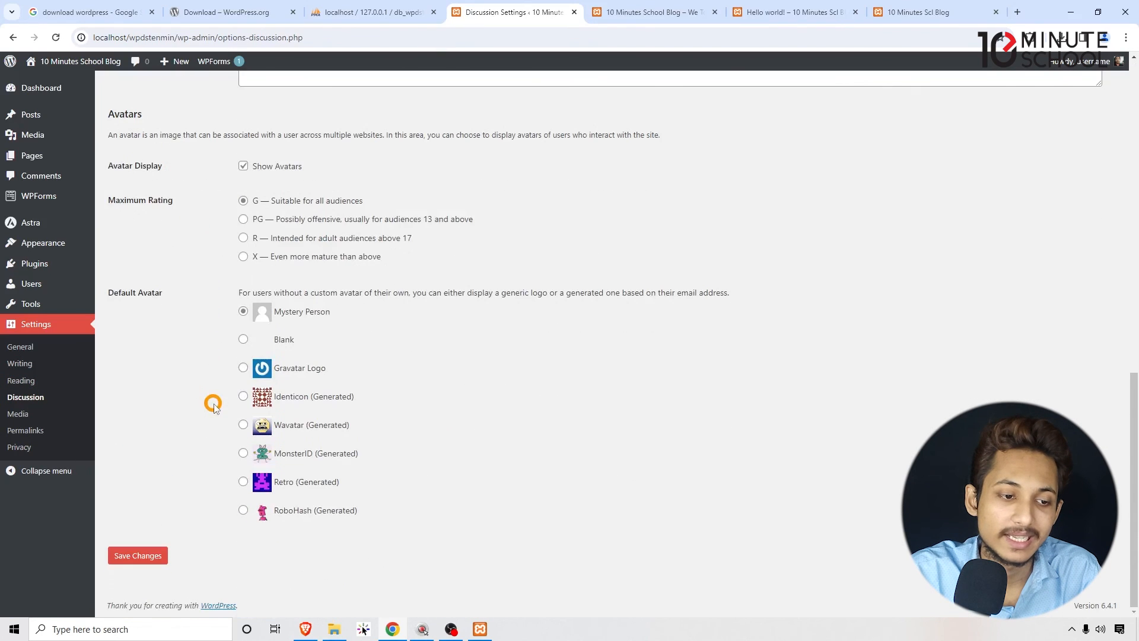
pyautogui.click(39, 413)
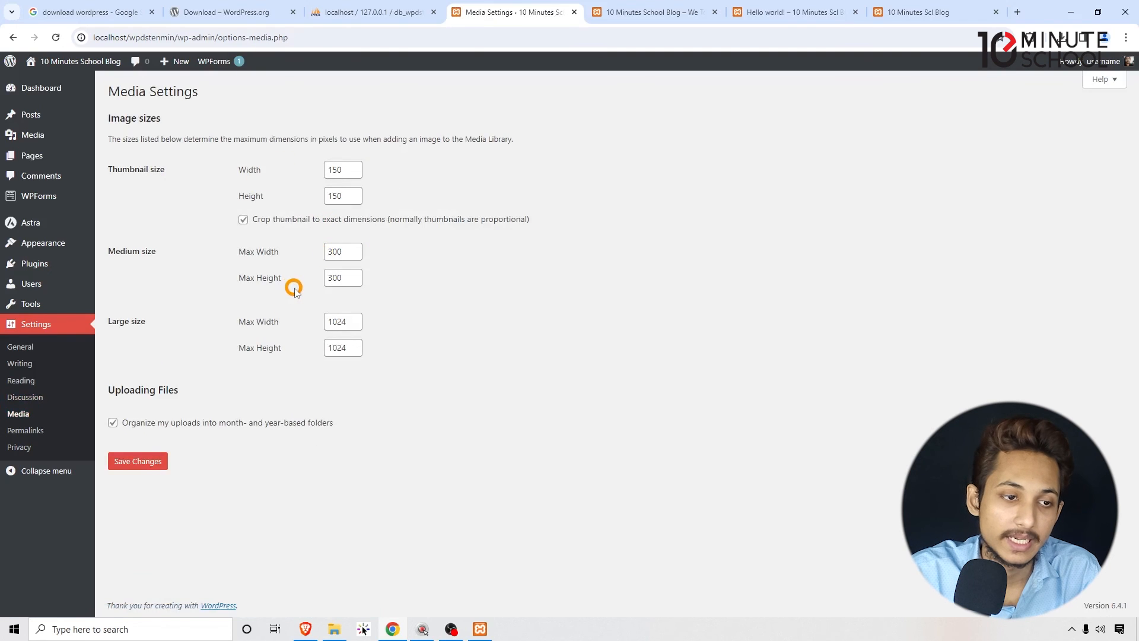
# - Set the permalink structure to Post name in Permalink Settings and save the changes
pyautogui.click(38, 430)
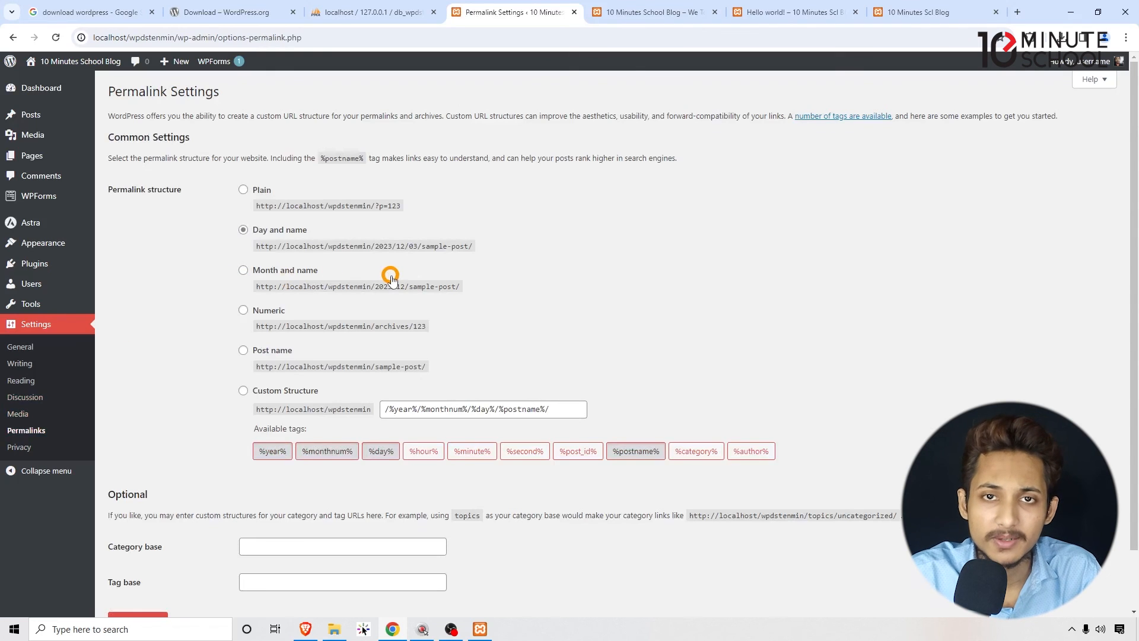
pyautogui.scroll(-1, 269, 238)
pyautogui.scroll(1, 272, 244)
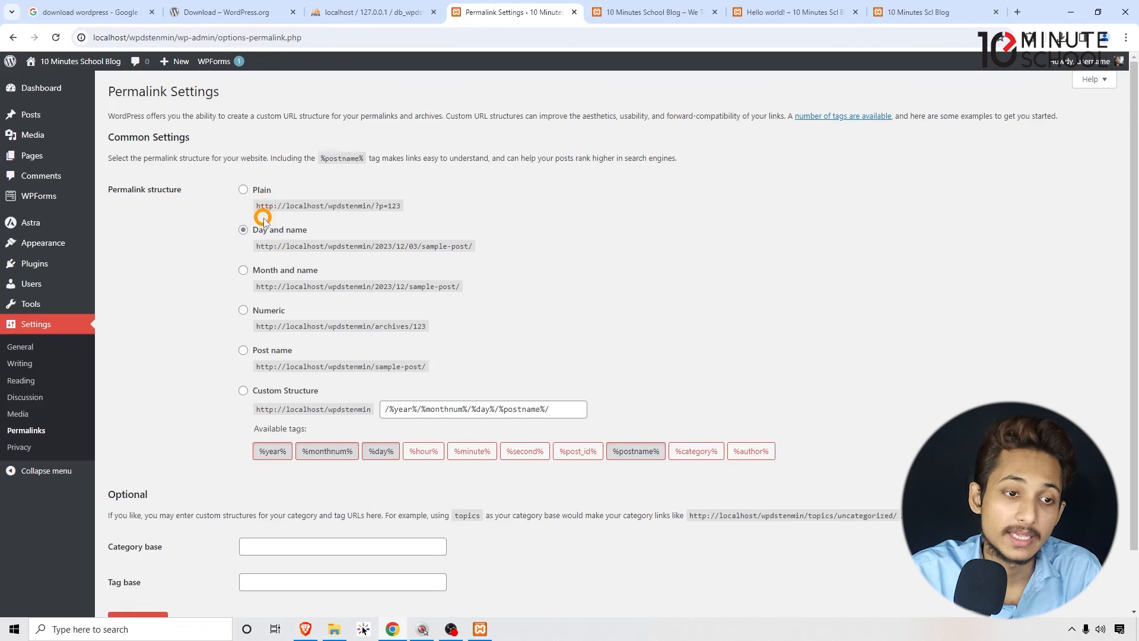
pyautogui.scroll(-1, 309, 237)
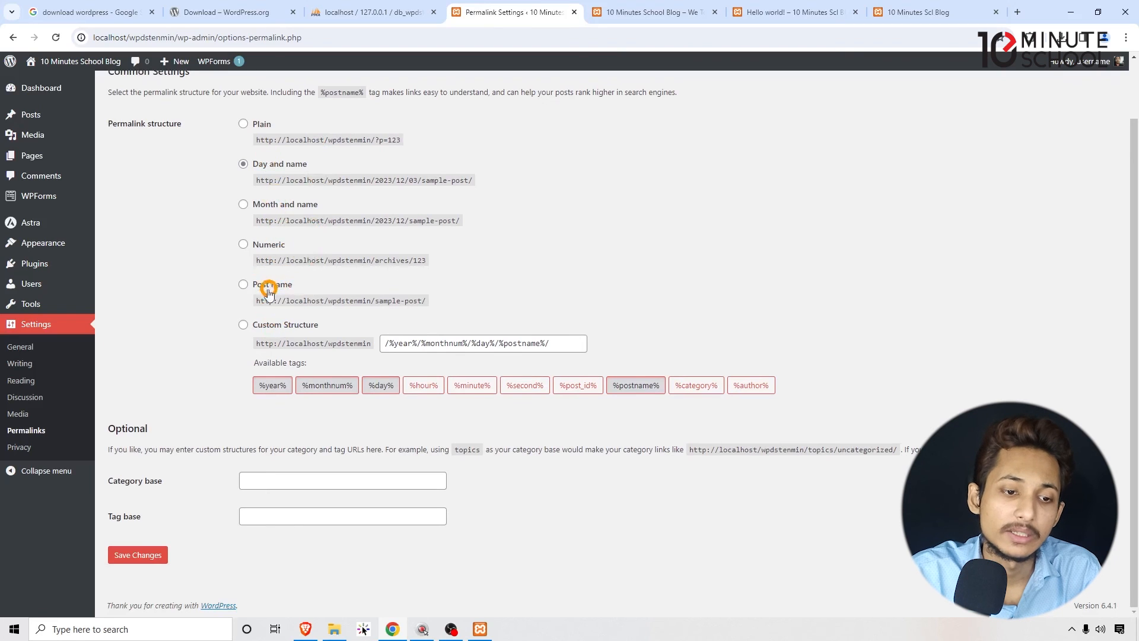
pyautogui.click(243, 285)
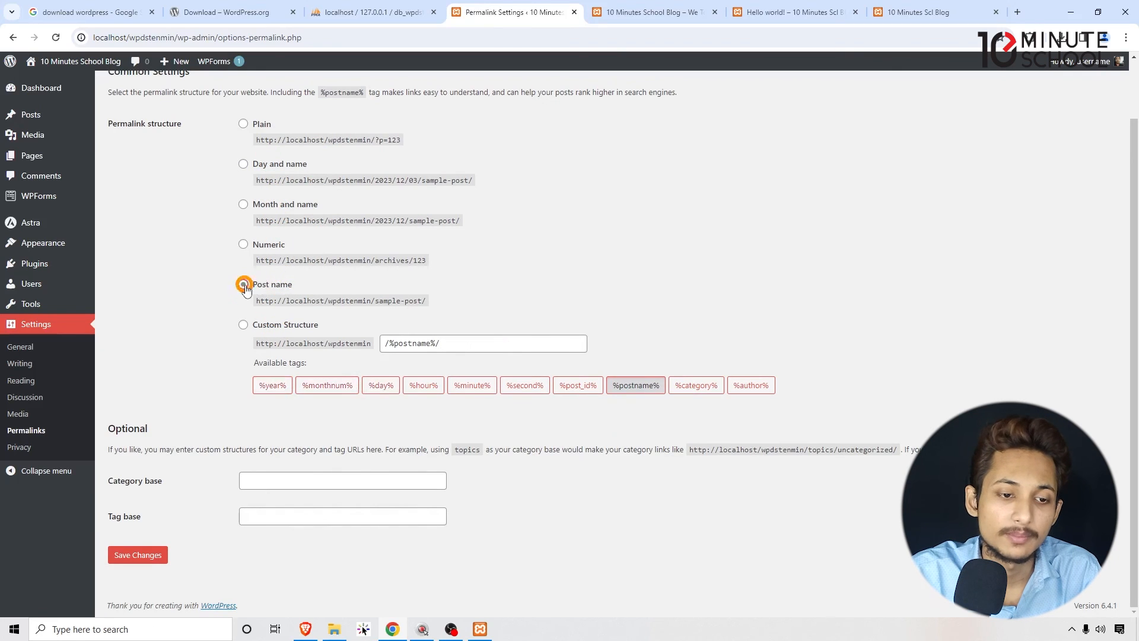
pyautogui.click(154, 554)
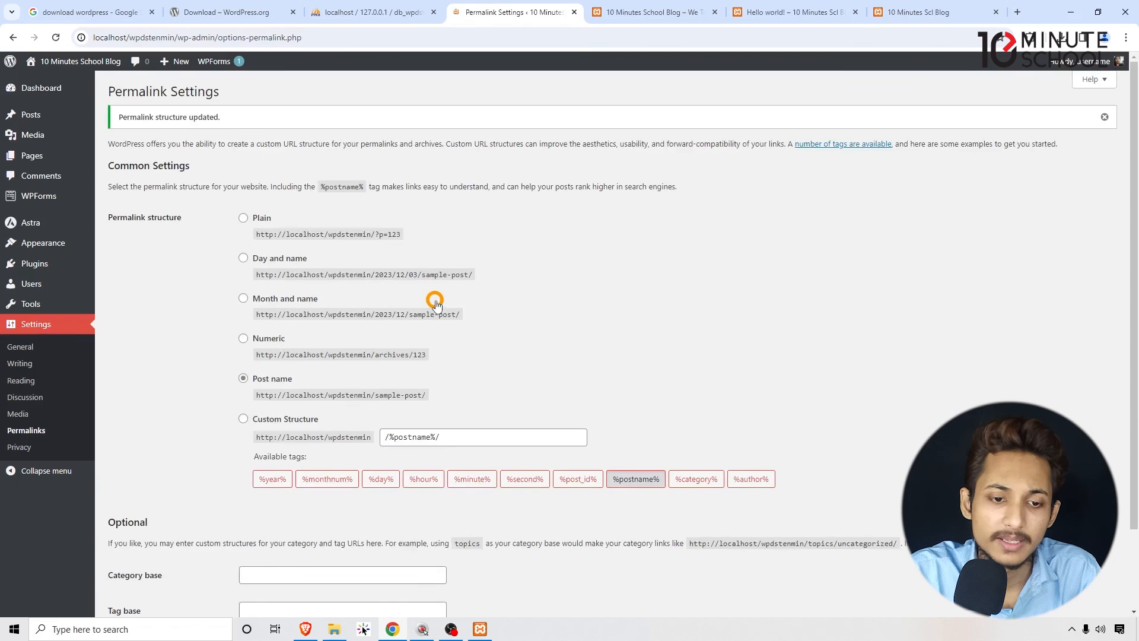
# - Open Privacy Settings and view the pages offered for the Privacy Policy page, also locating the option to add a new page
pyautogui.click(35, 448)
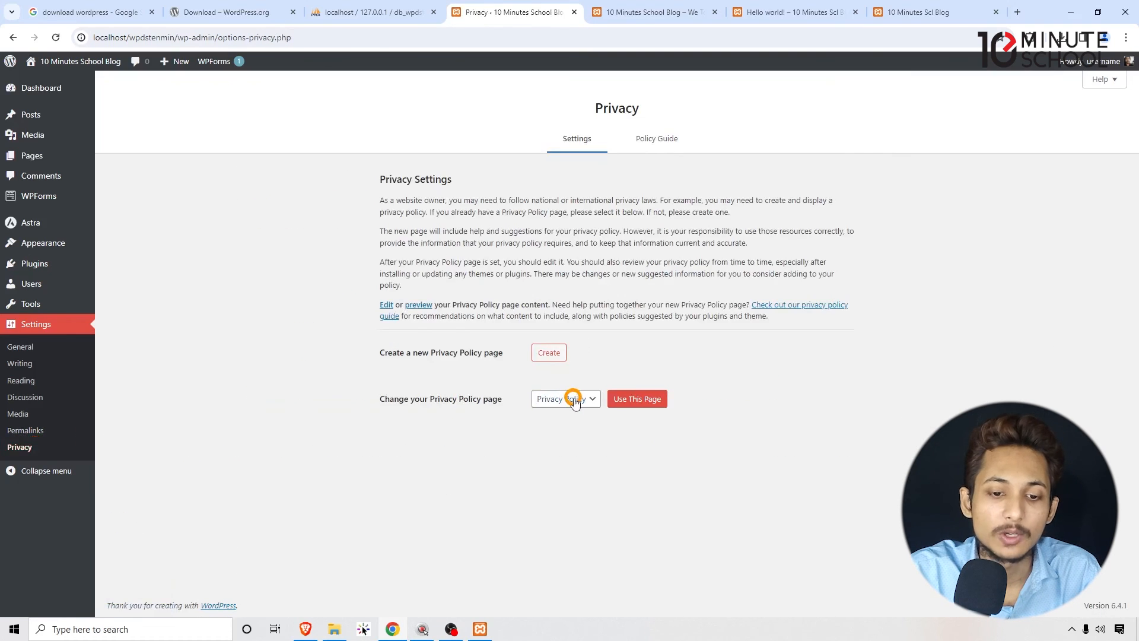
pyautogui.click(555, 400)
pyautogui.click(575, 396)
pyautogui.click(575, 397)
pyautogui.click(576, 396)
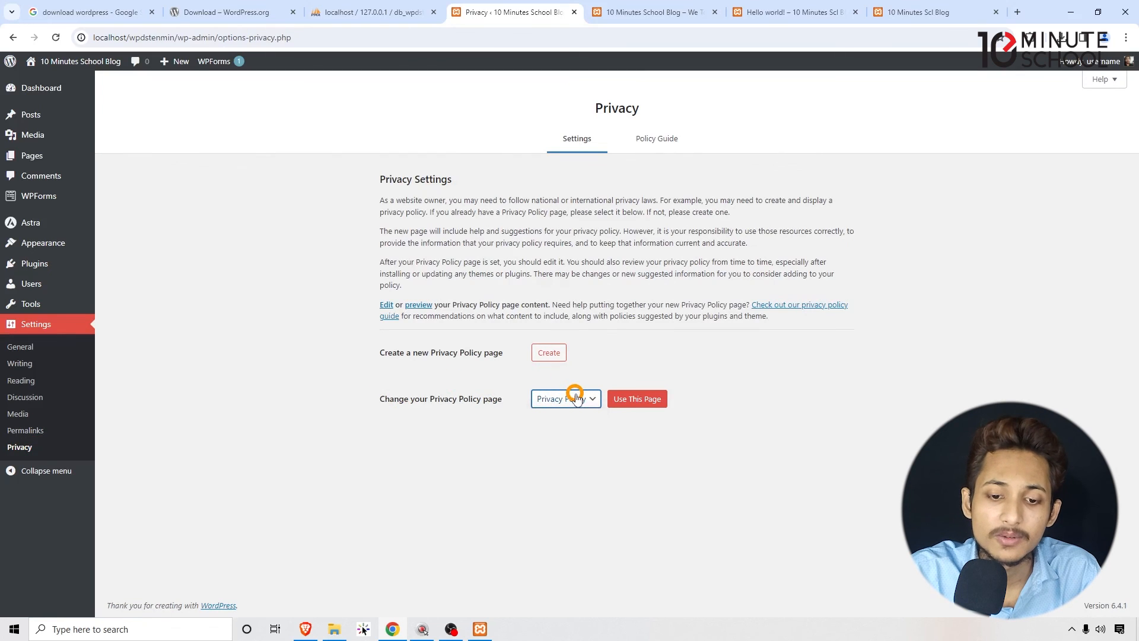
pyautogui.click(575, 397)
pyautogui.click(572, 397)
pyautogui.click(7, 193)
pyautogui.moveTo(71, 157)
pyautogui.click(143, 178)
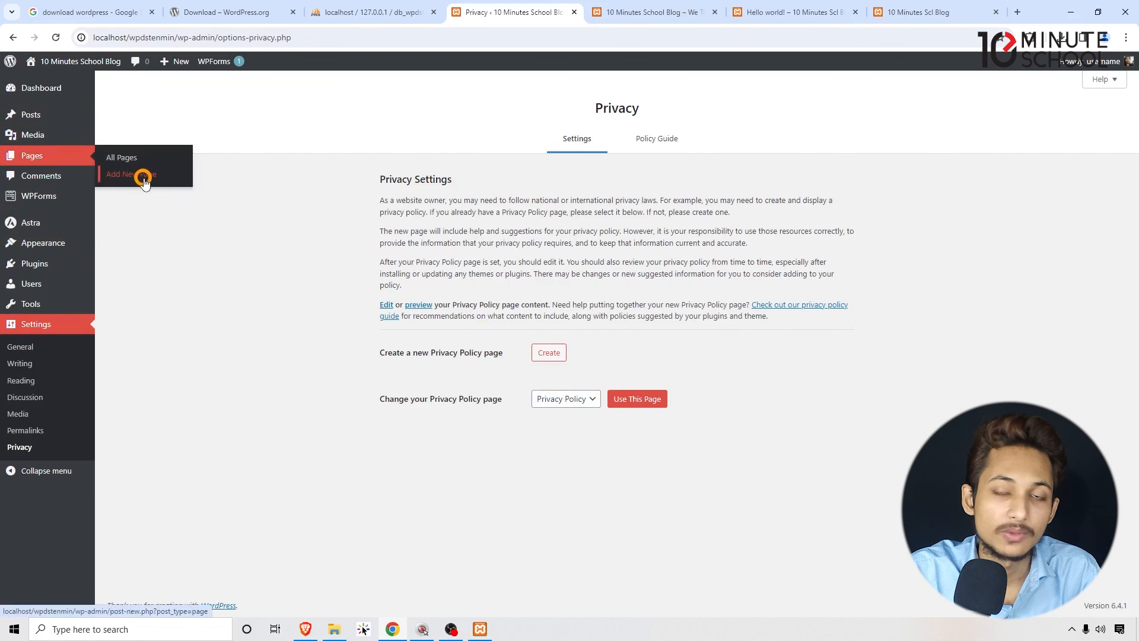
pyautogui.click(576, 399)
pyautogui.click(595, 481)
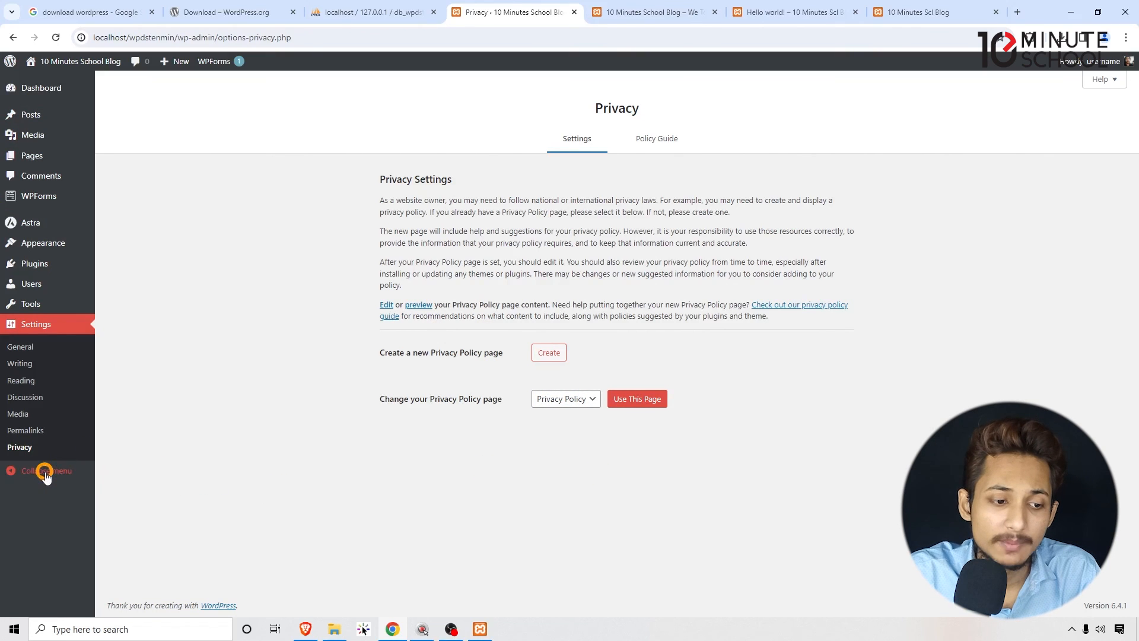
# - Collapse and re-expand the admin menu, and return to the Dashboard
pyautogui.click(45, 472)
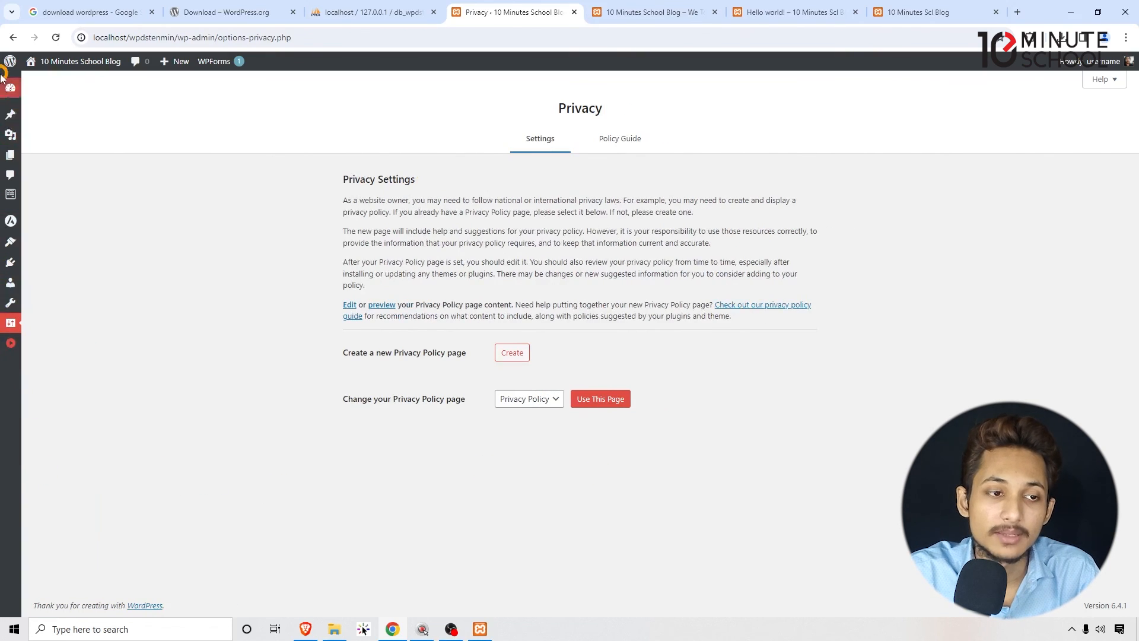
pyautogui.click(11, 347)
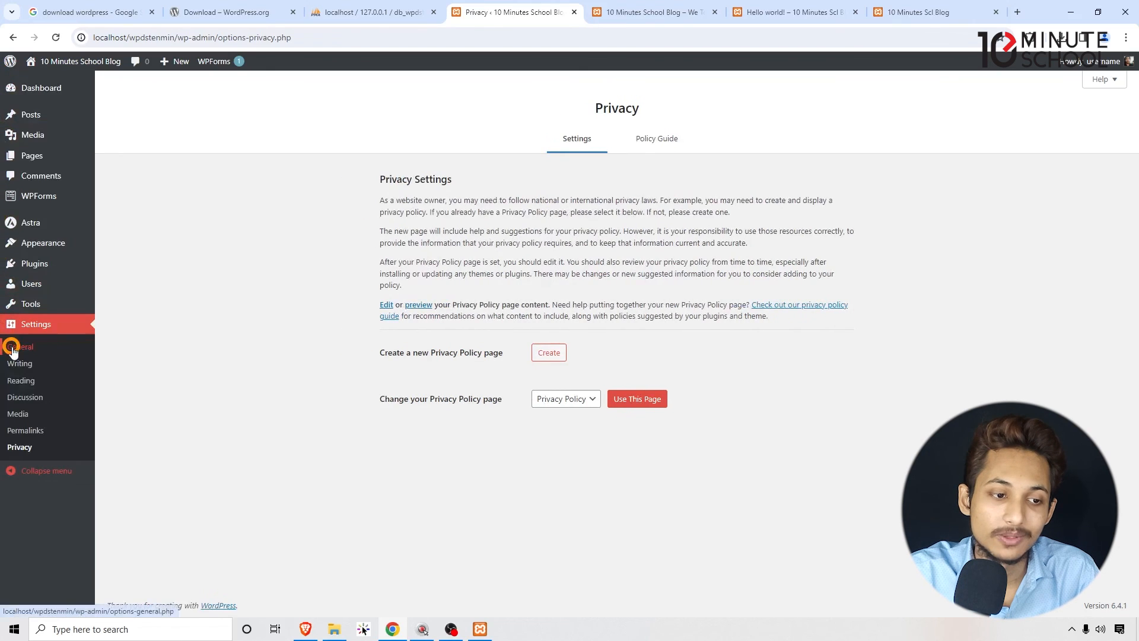
pyautogui.click(31, 89)
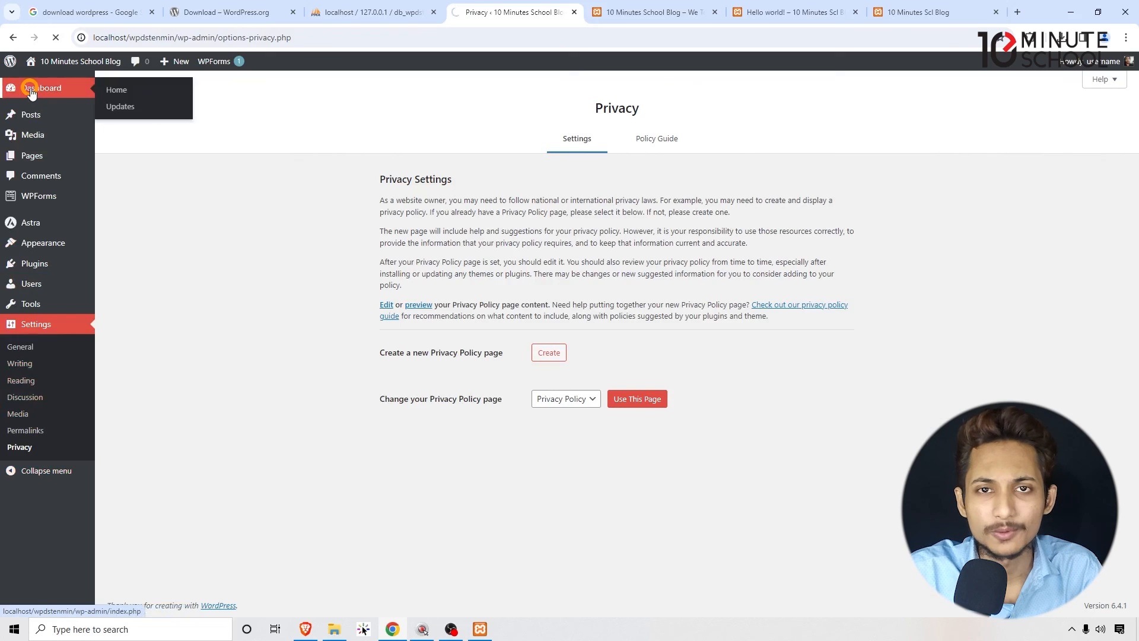